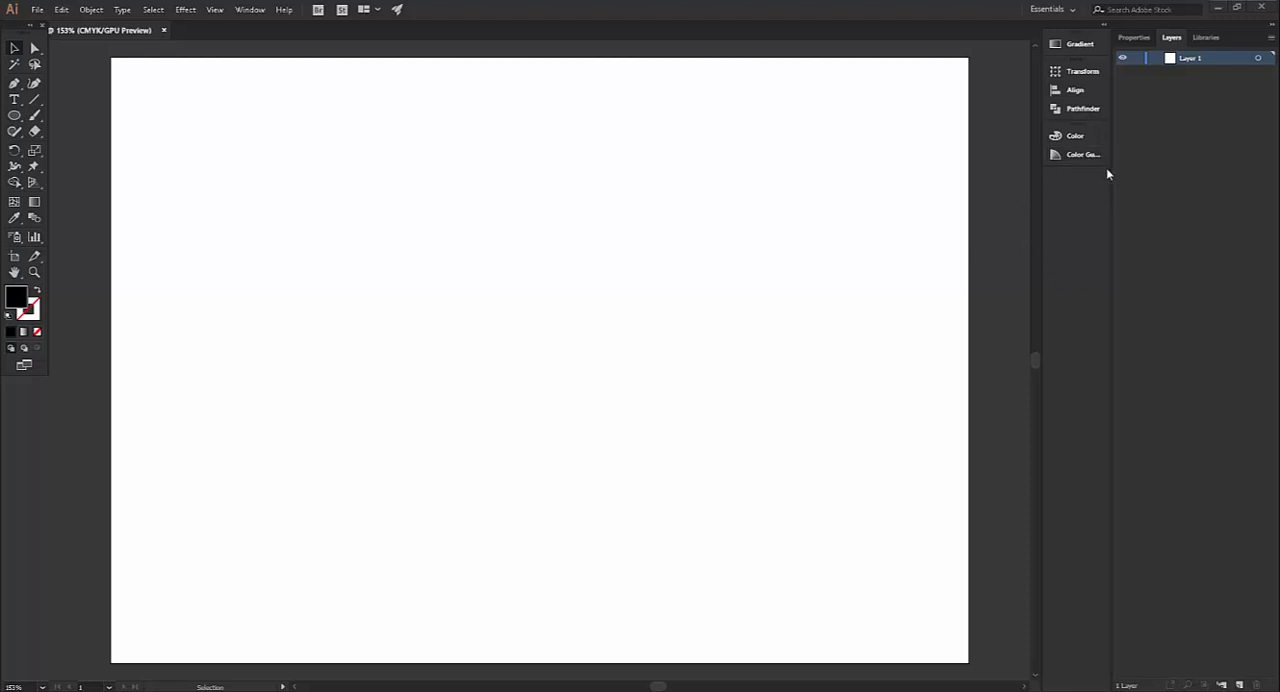
Show the Character settings for type and place them over the artboard's upper-right corner
left_click(245, 10)
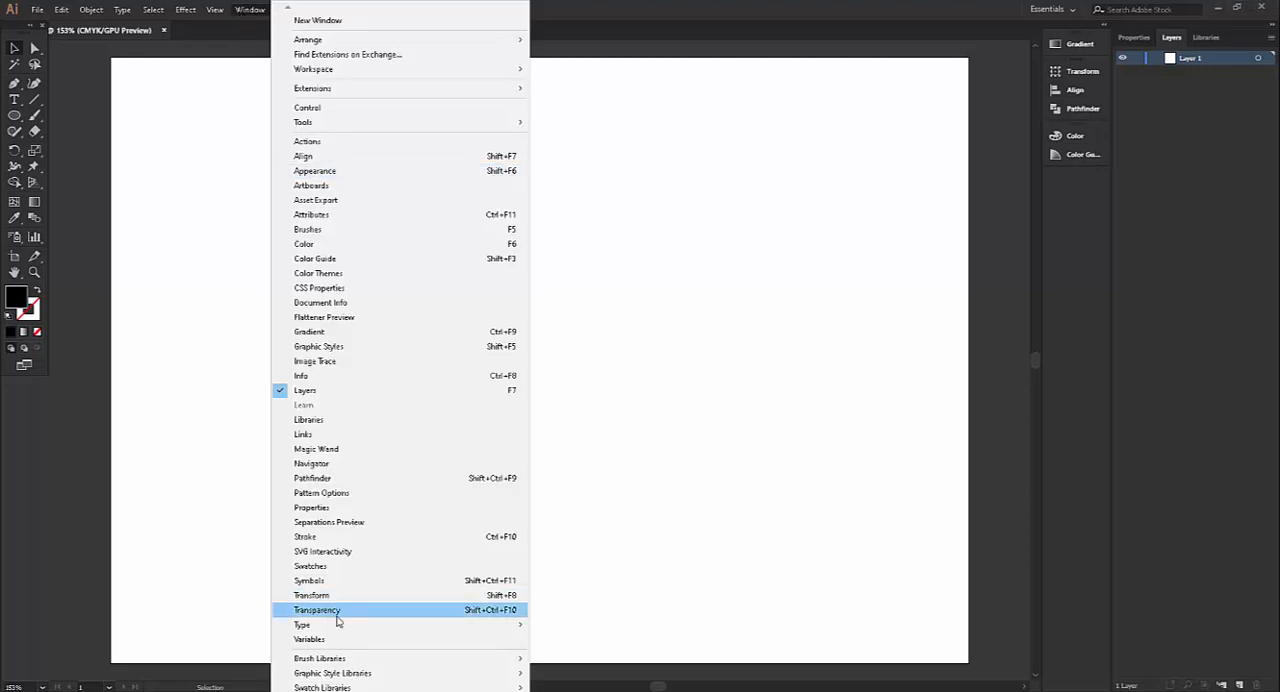
mouse_move(323, 627)
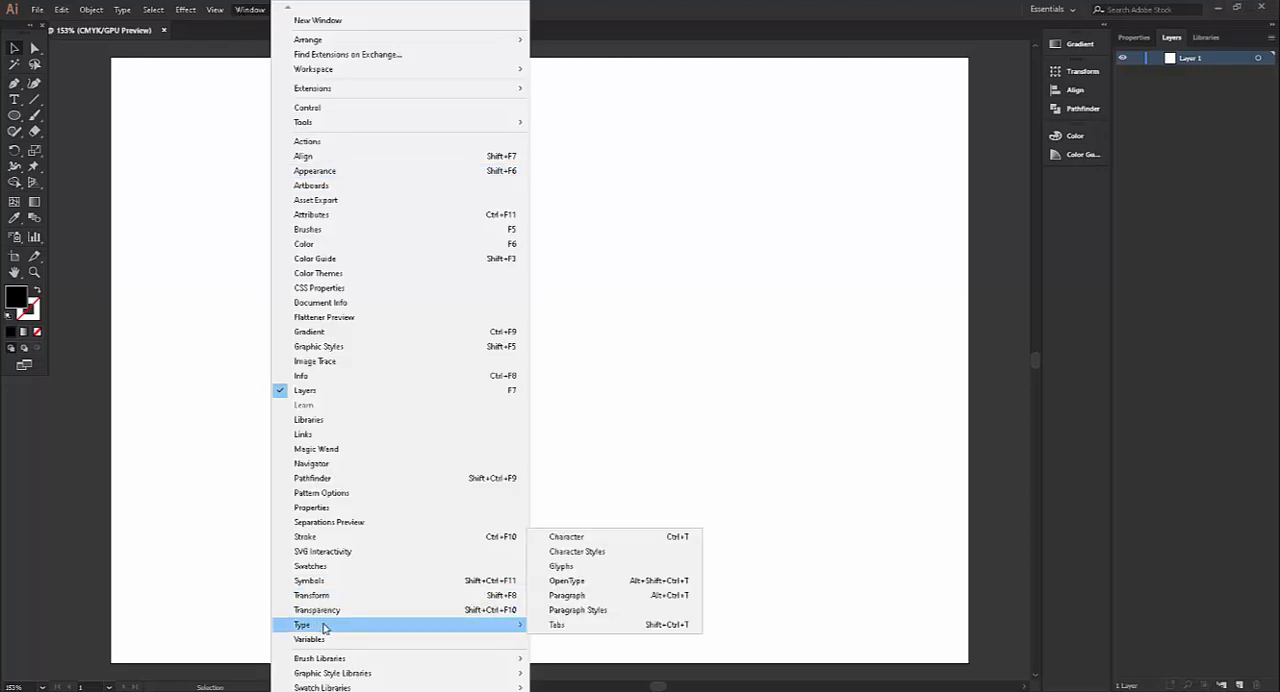
left_click(585, 538)
left_click_drag(935, 58, 765, 68)
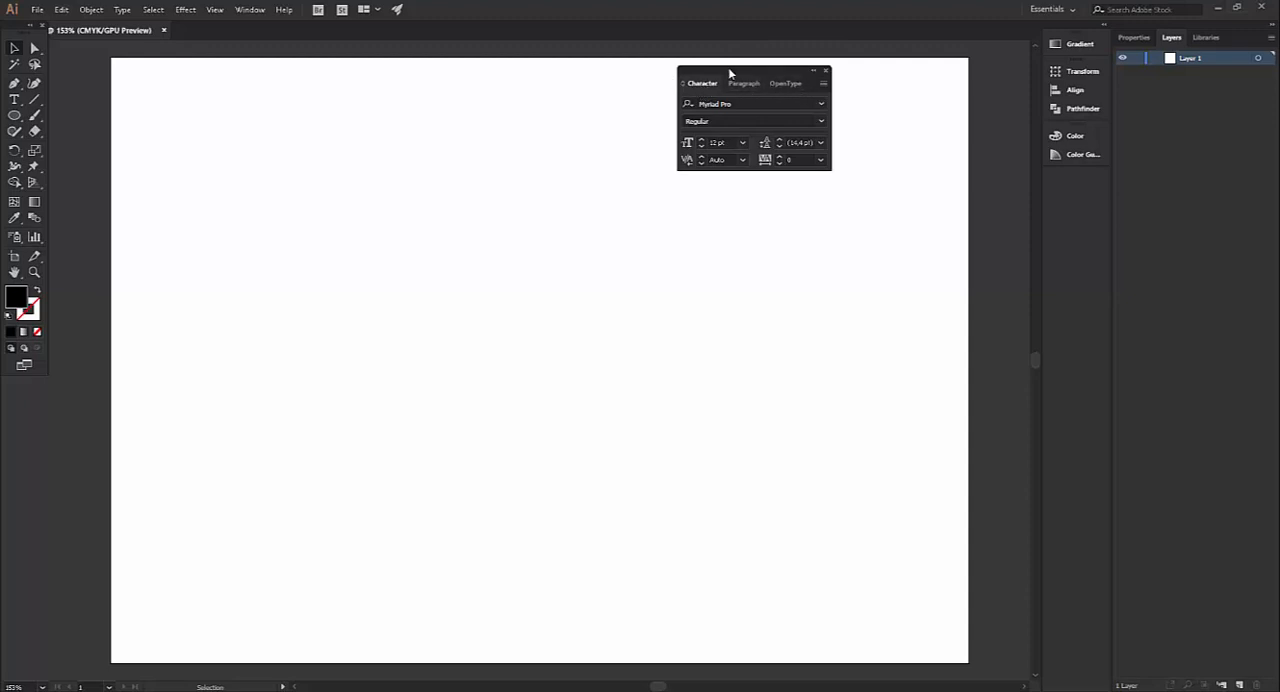
left_click_drag(752, 70, 855, 74)
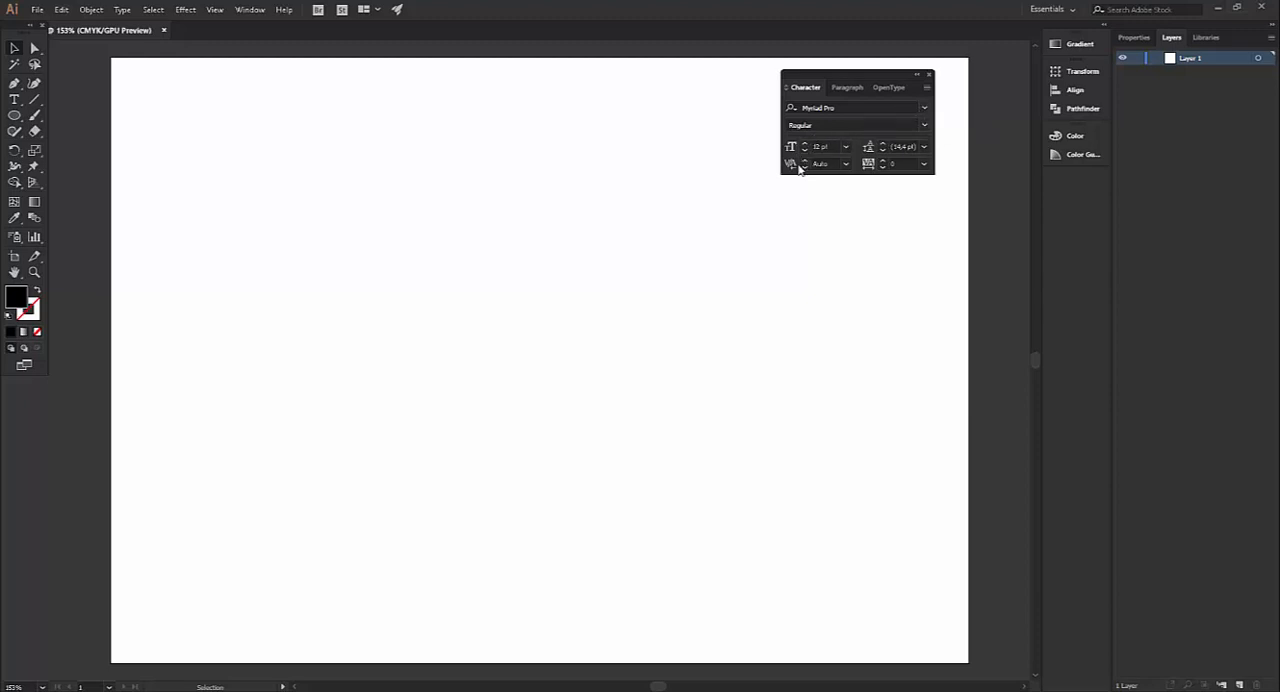
Set the default font family for new text to Arial, keeping the Regular style, and check the available styles
left_click(923, 124)
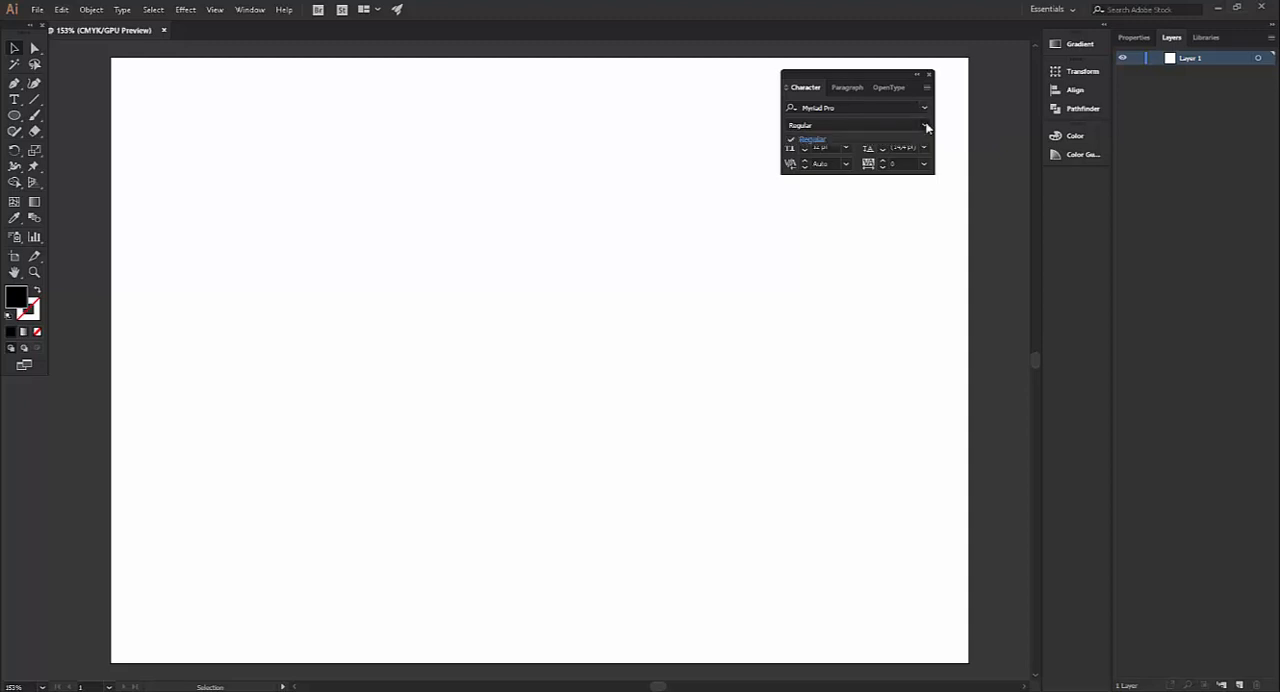
left_click(814, 141)
left_click(926, 112)
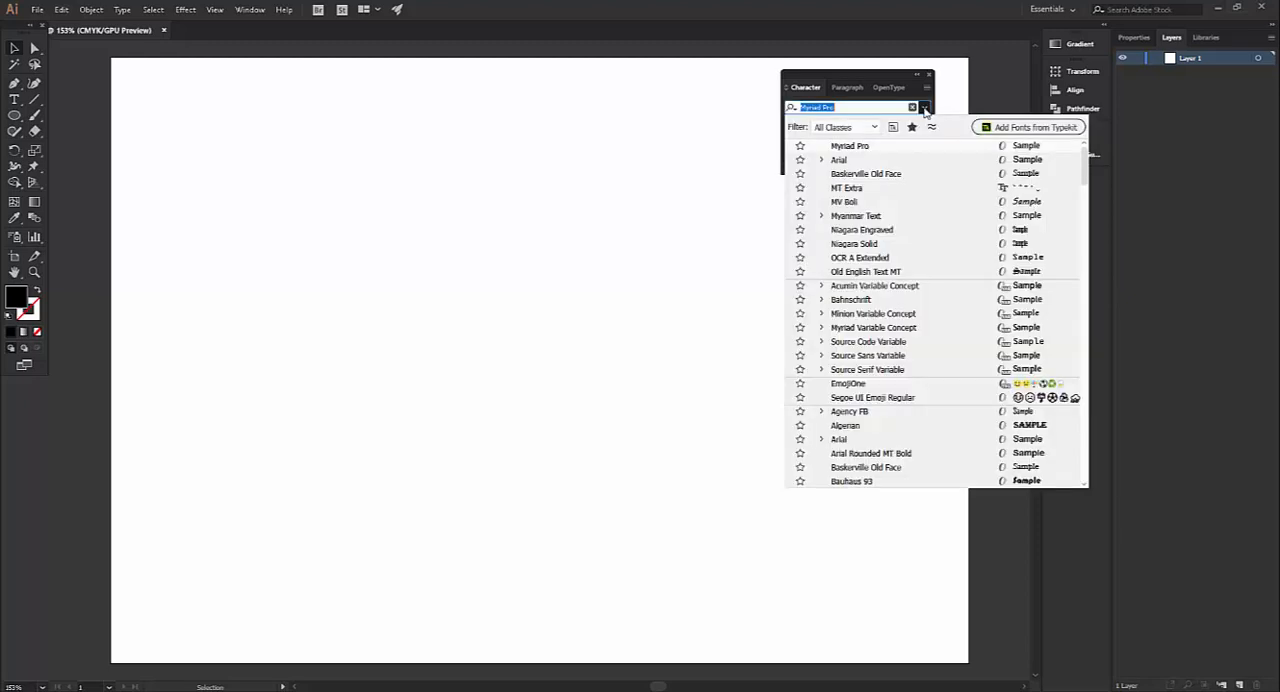
left_click(846, 160)
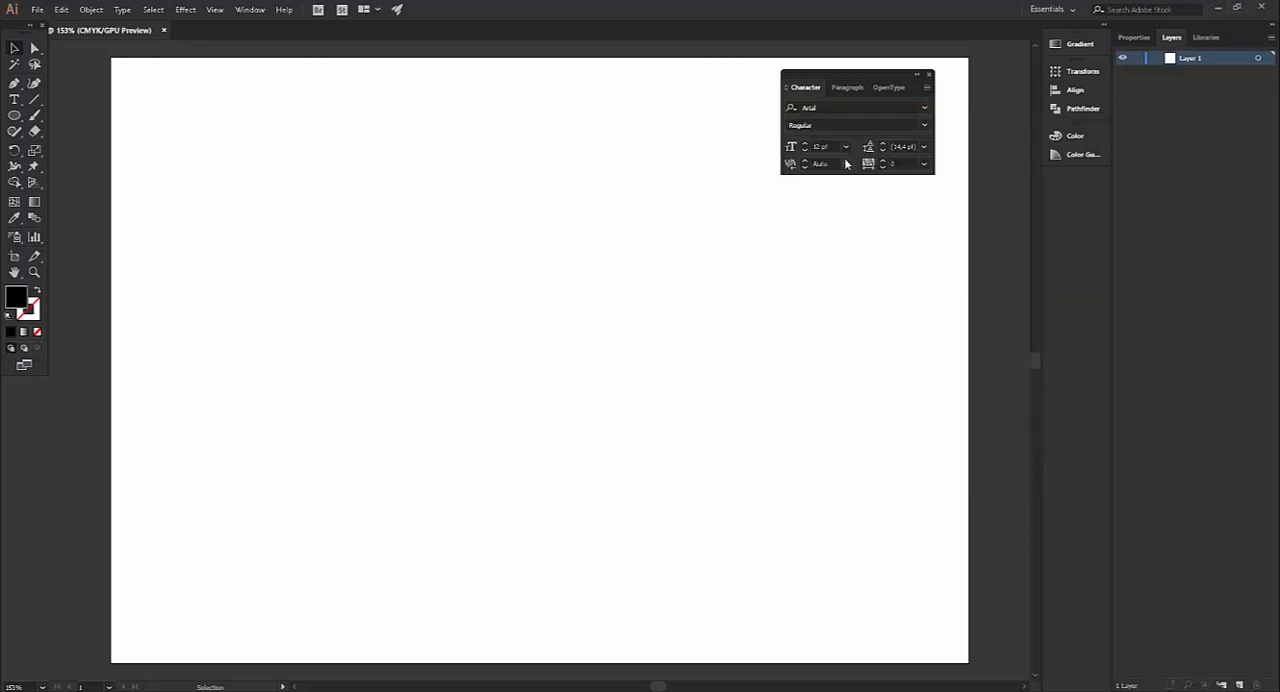
left_click(924, 125)
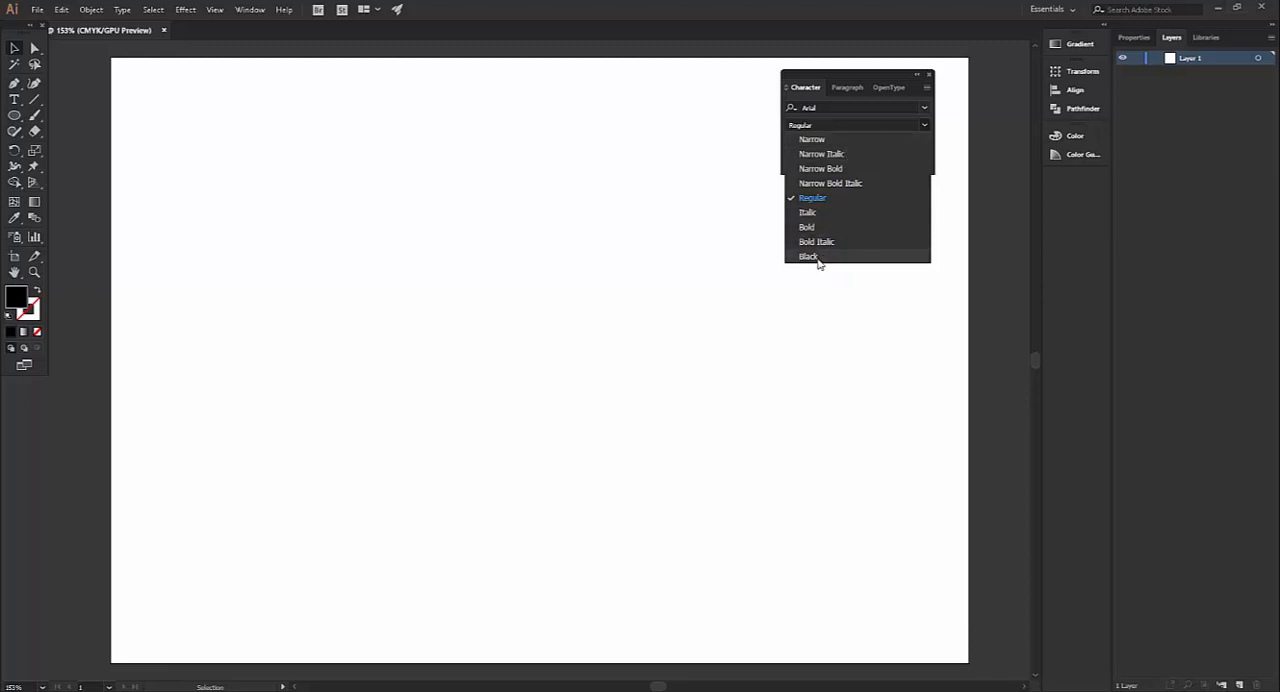
left_click(924, 124)
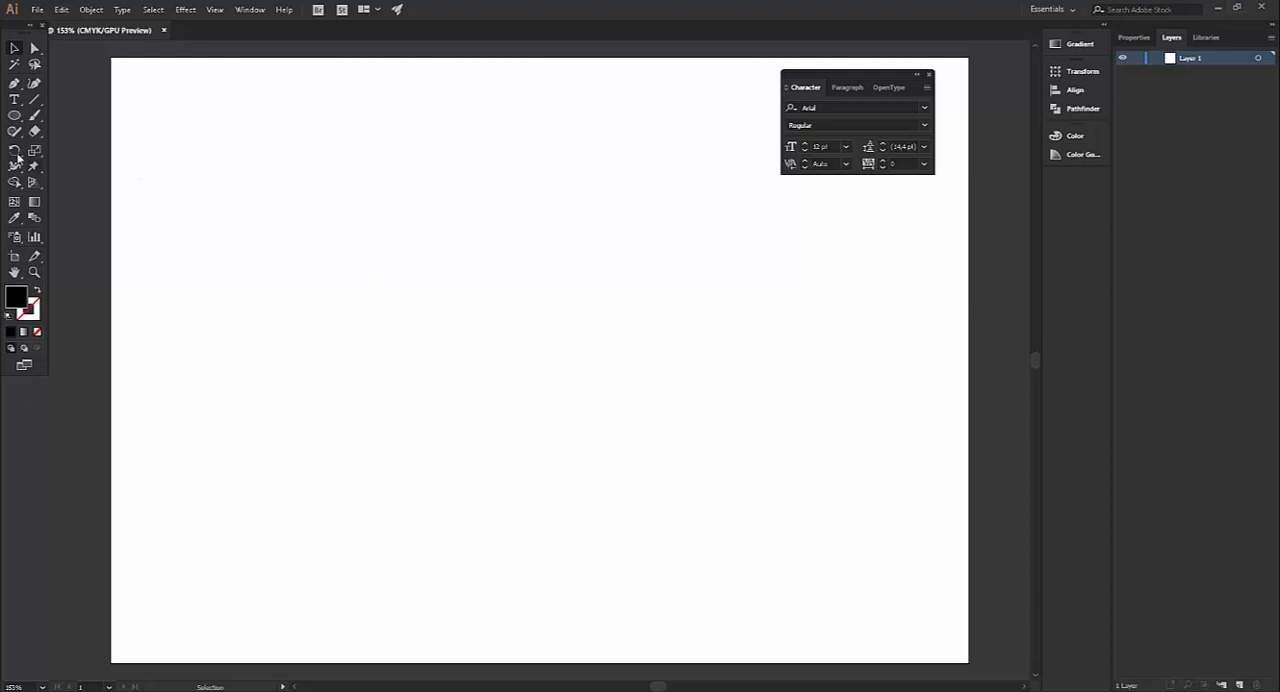
Add point text near the artboard's upper-left corner reading "Aula de Adobe Illustrator CC 2018" with "Caracteres e Parágrafos" on a second line
left_click(14, 100)
left_click(174, 176)
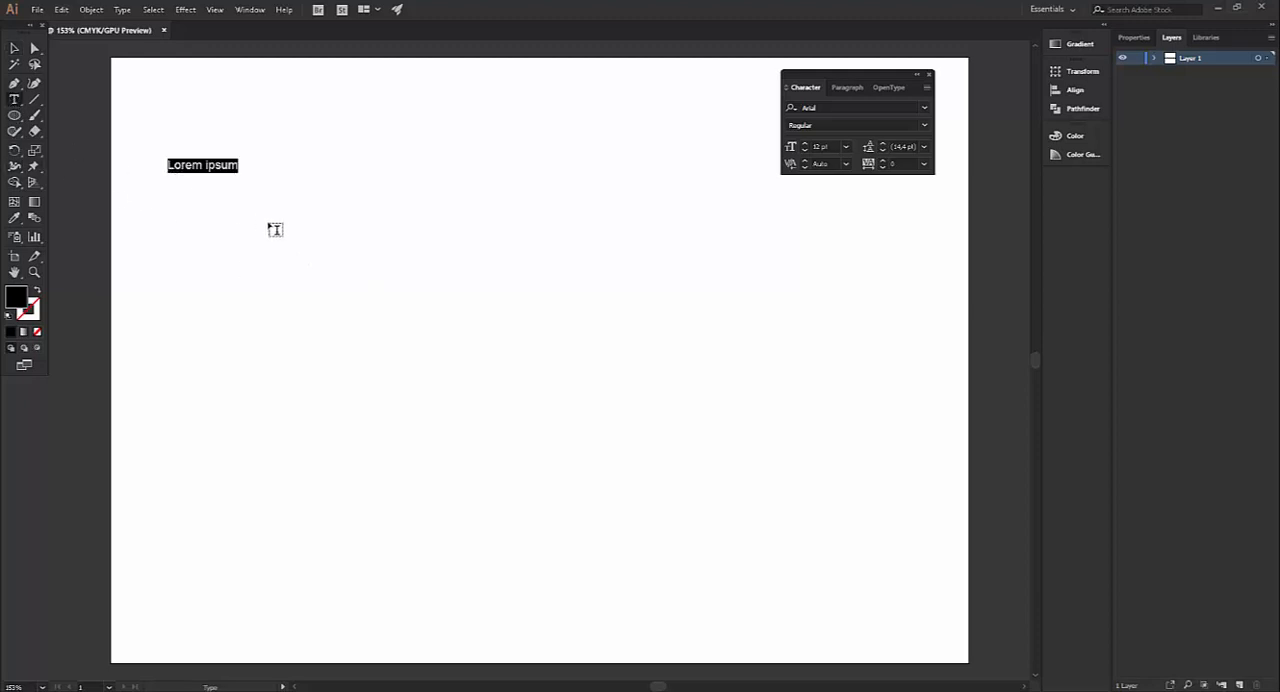
type("Aula ")
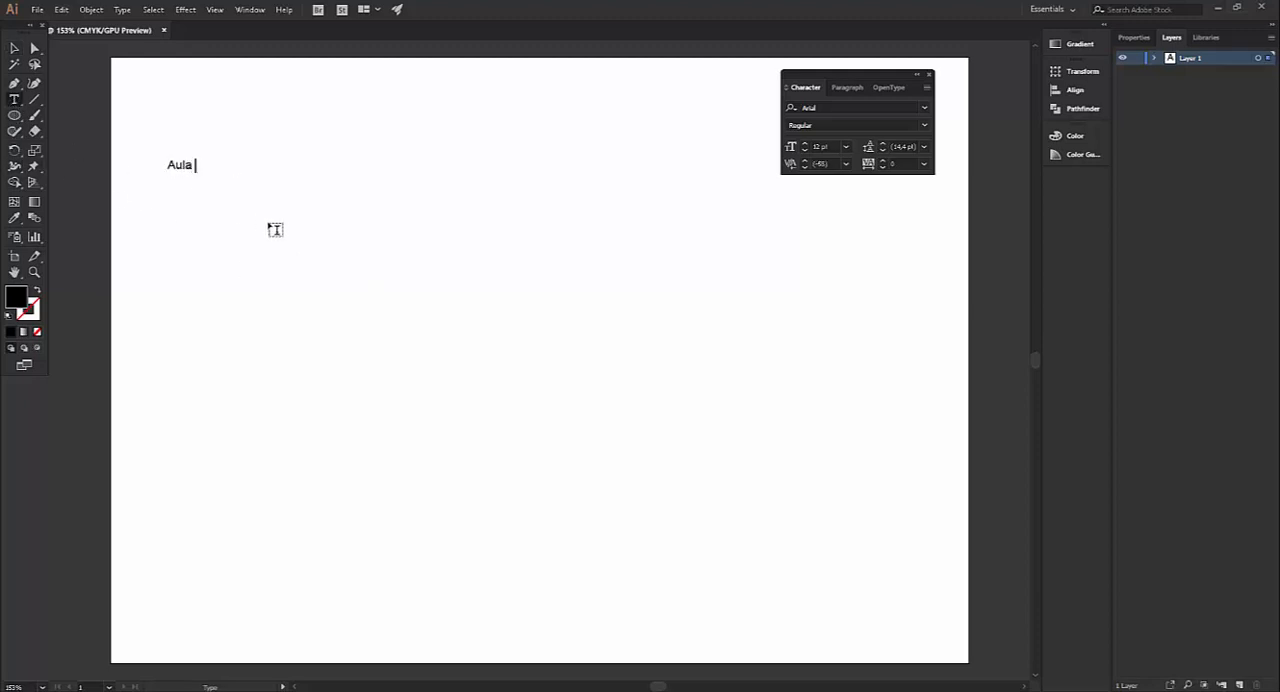
type("de Adobe Illustrator ")
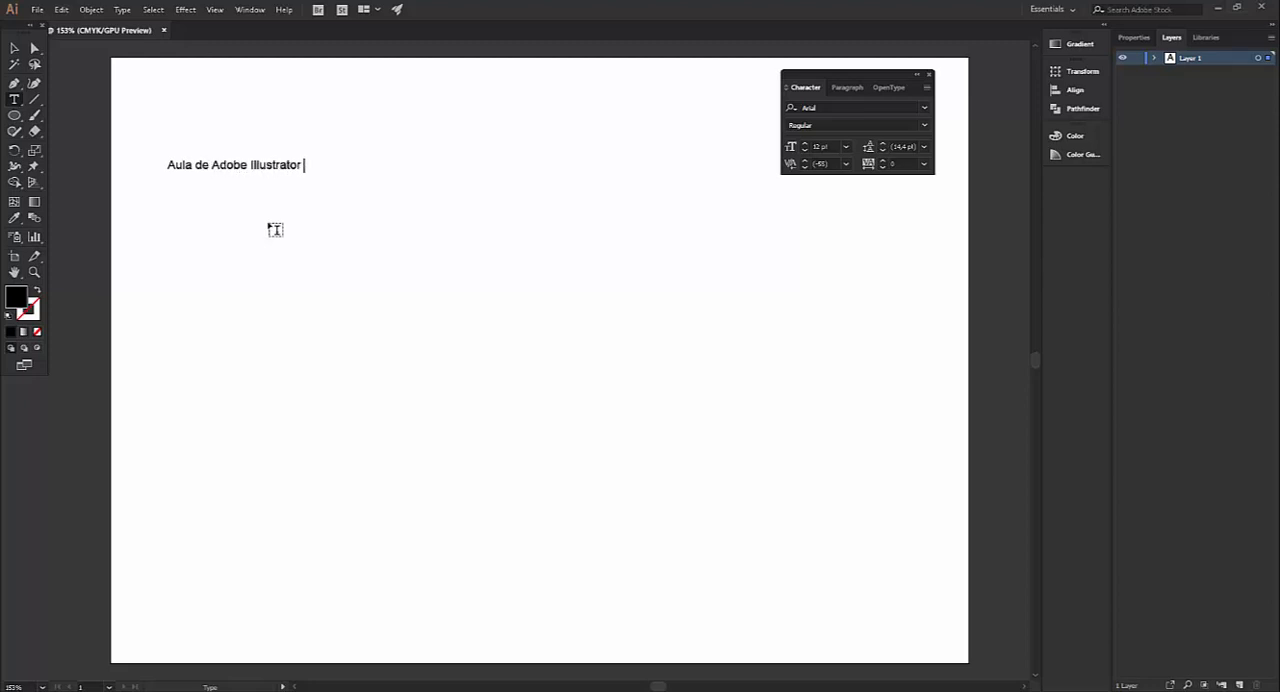
type("CC 2018")
key("Return")
type("Caracteres")
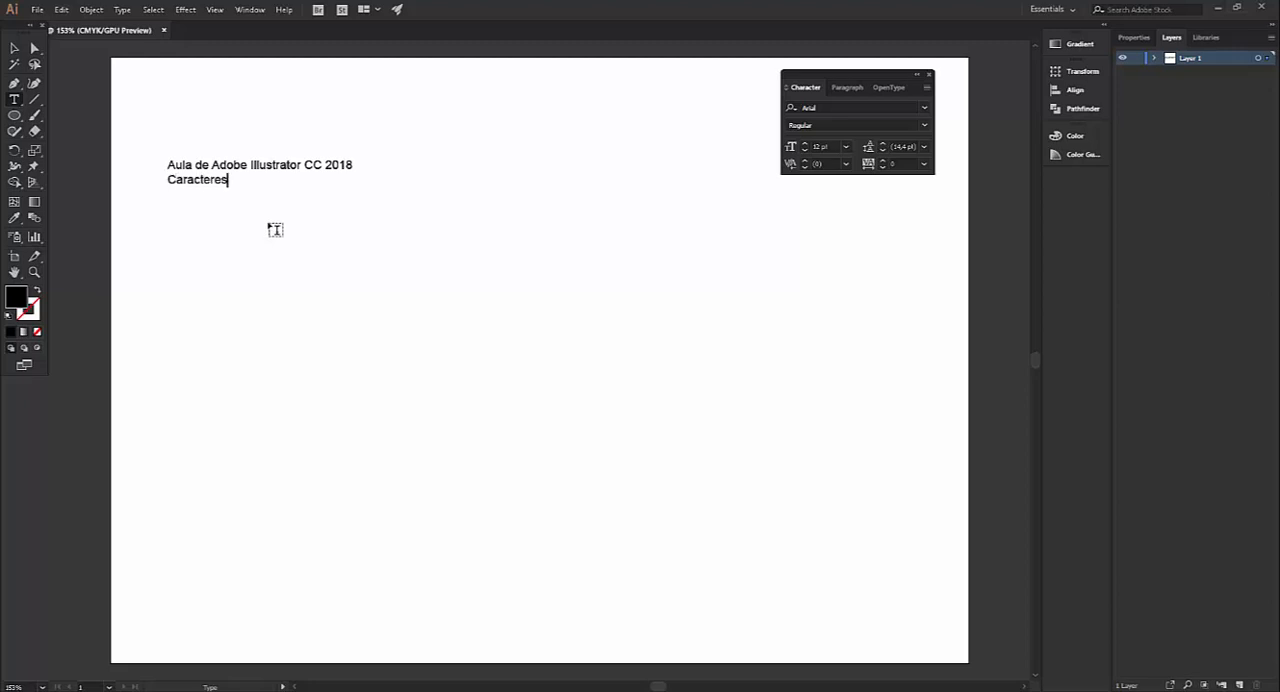
type(" e Parágrafos")
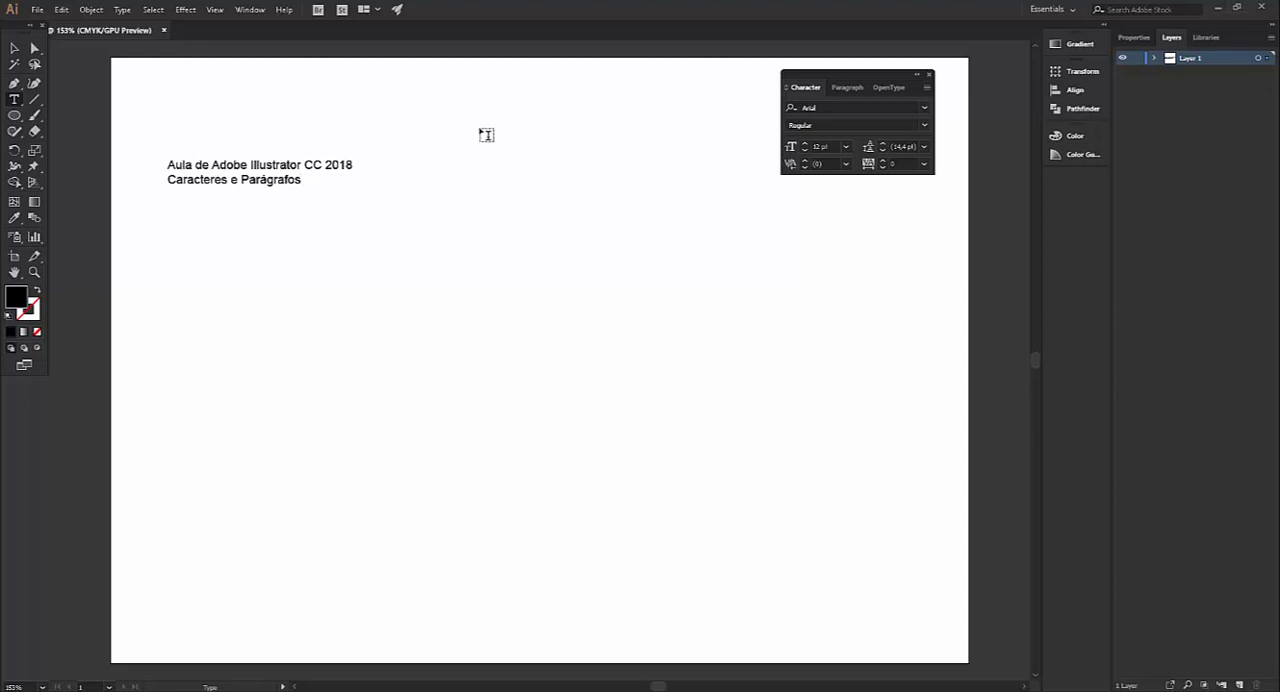
left_click_drag(168, 167, 366, 164)
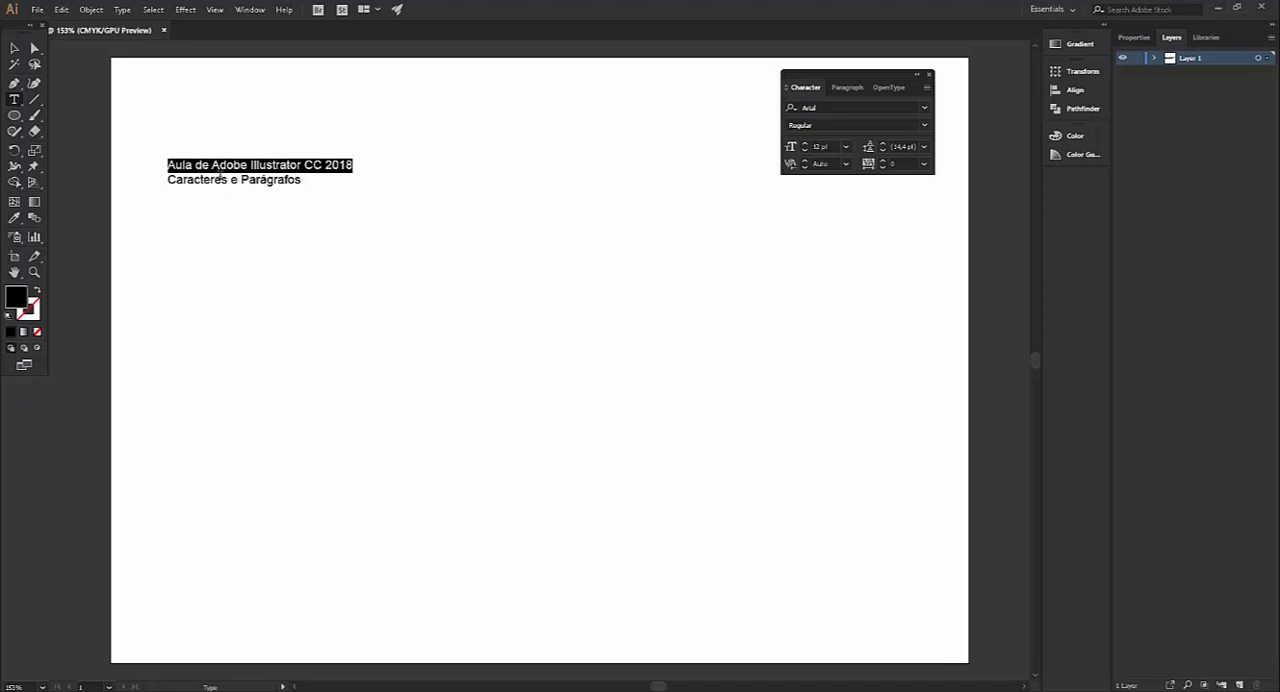
left_click(15, 50)
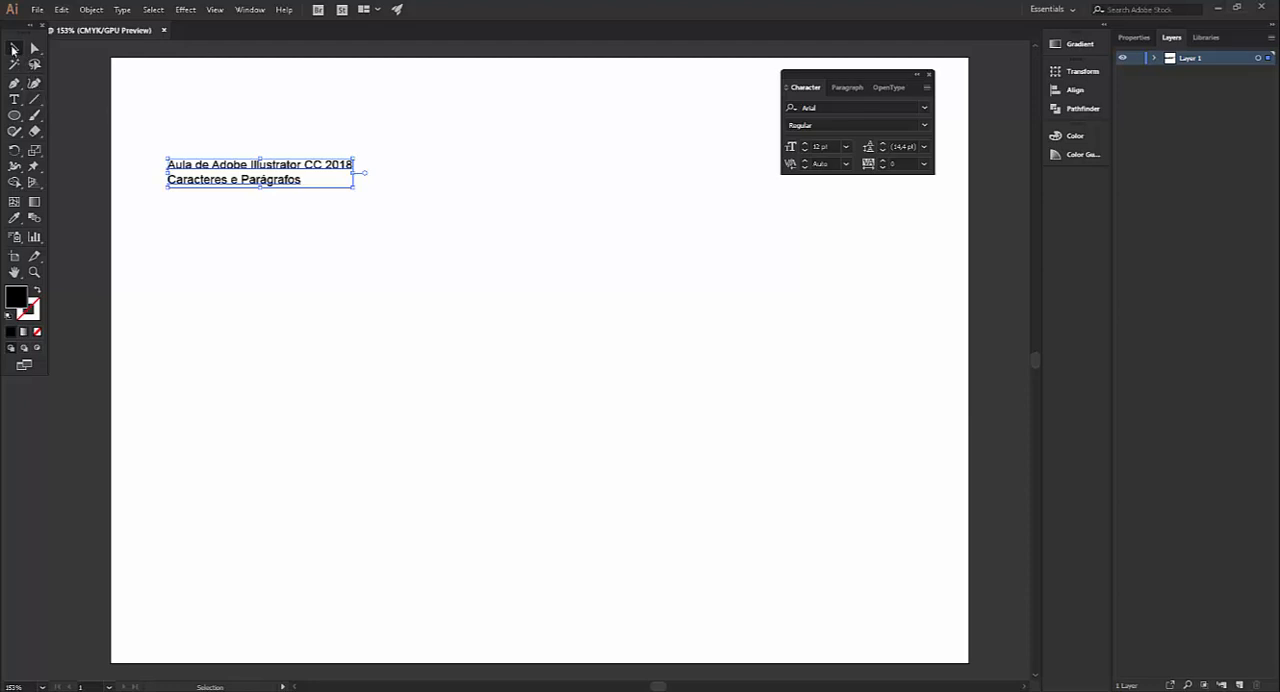
left_click(14, 49)
Create an area text block filled with Lorem ipsum placeholder text below the title, reaching nearly to the artboard's lower edge
left_click(15, 101)
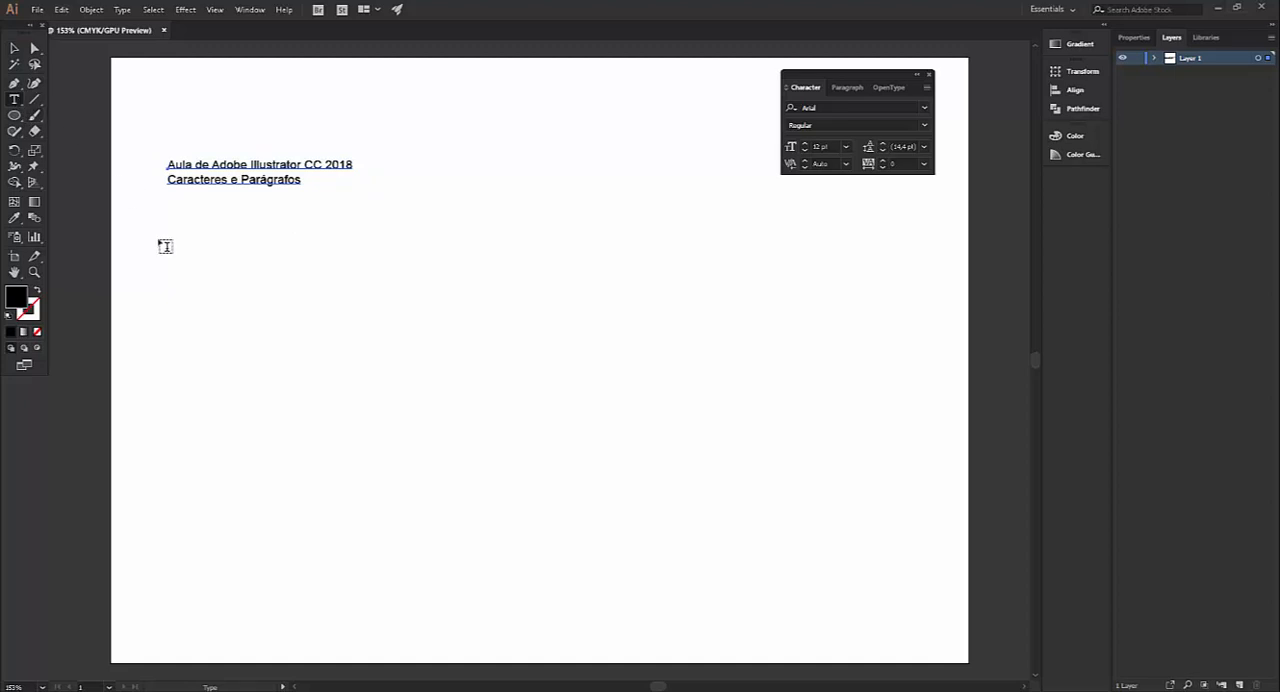
left_click_drag(171, 240, 520, 627)
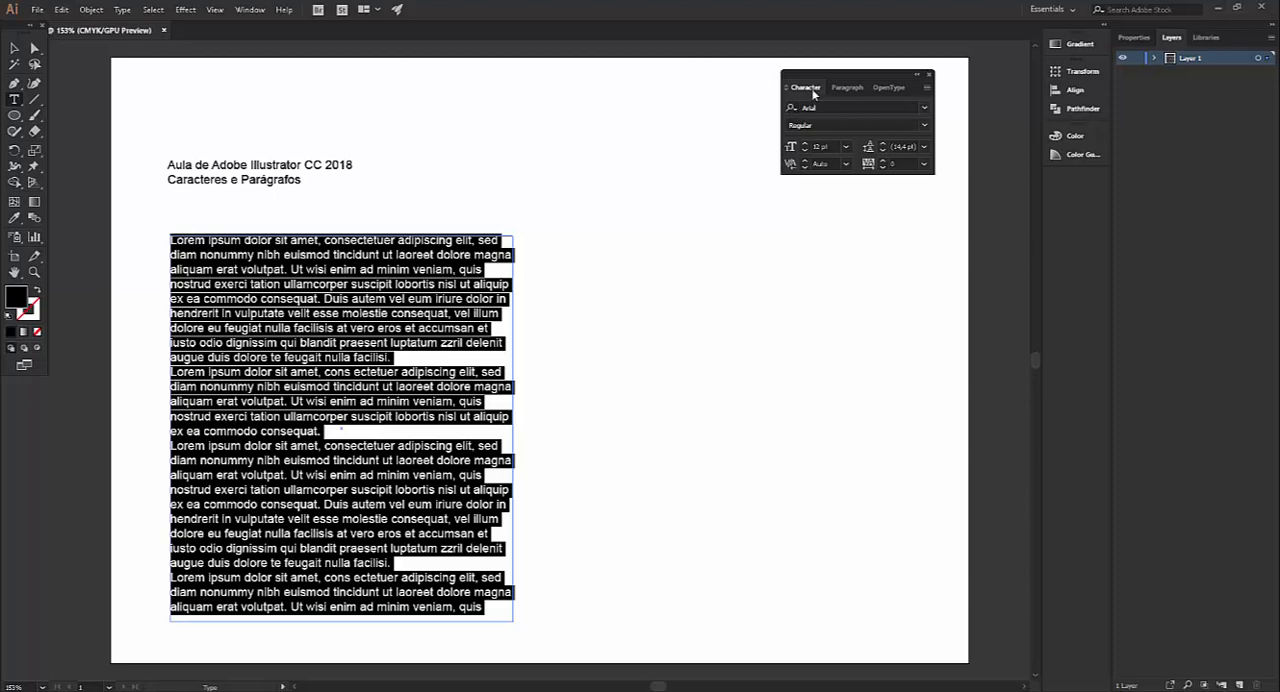
left_click(333, 163)
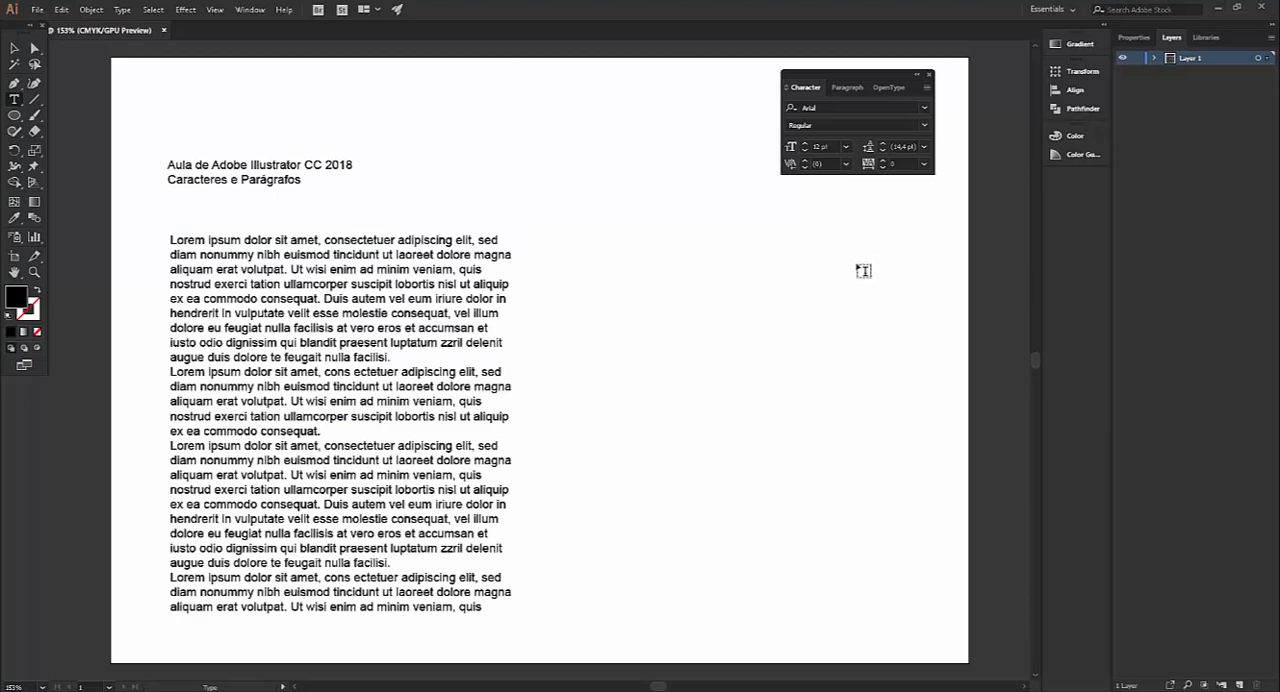
Set the title line "Aula de Adobe Illustrator CC 2018" in Franklin Gothic Demi with the Italic style
left_click_drag(168, 170, 354, 170)
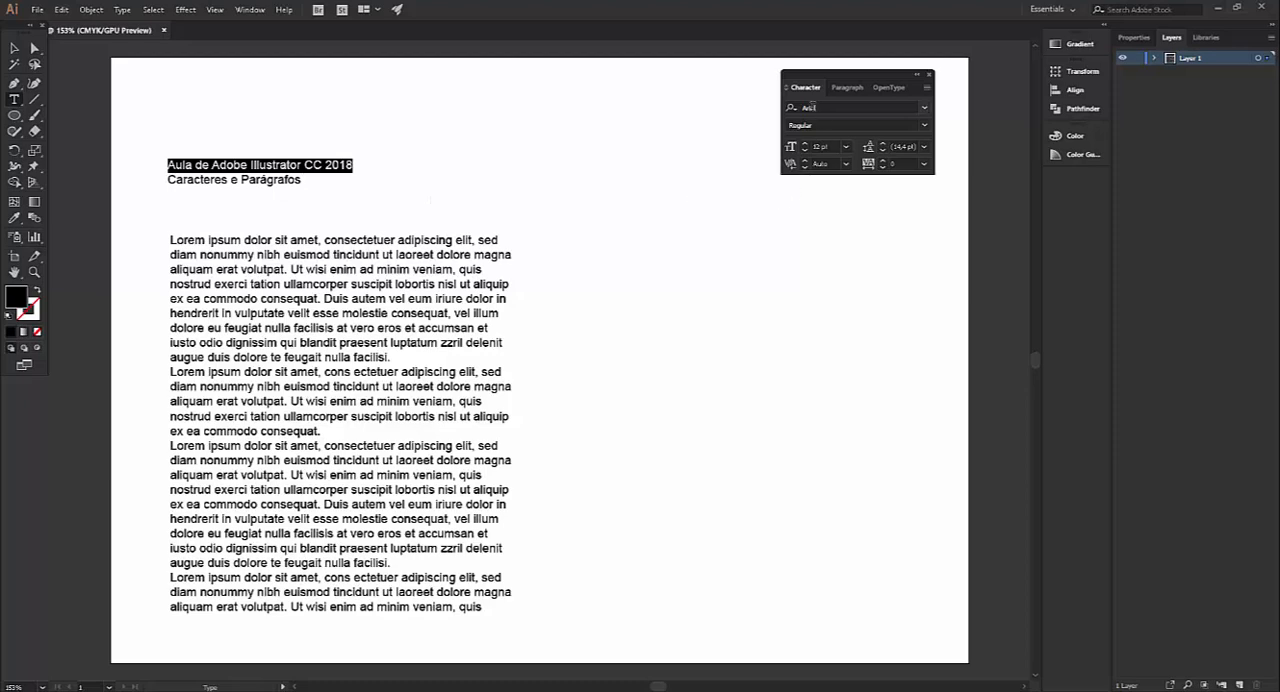
left_click(925, 110)
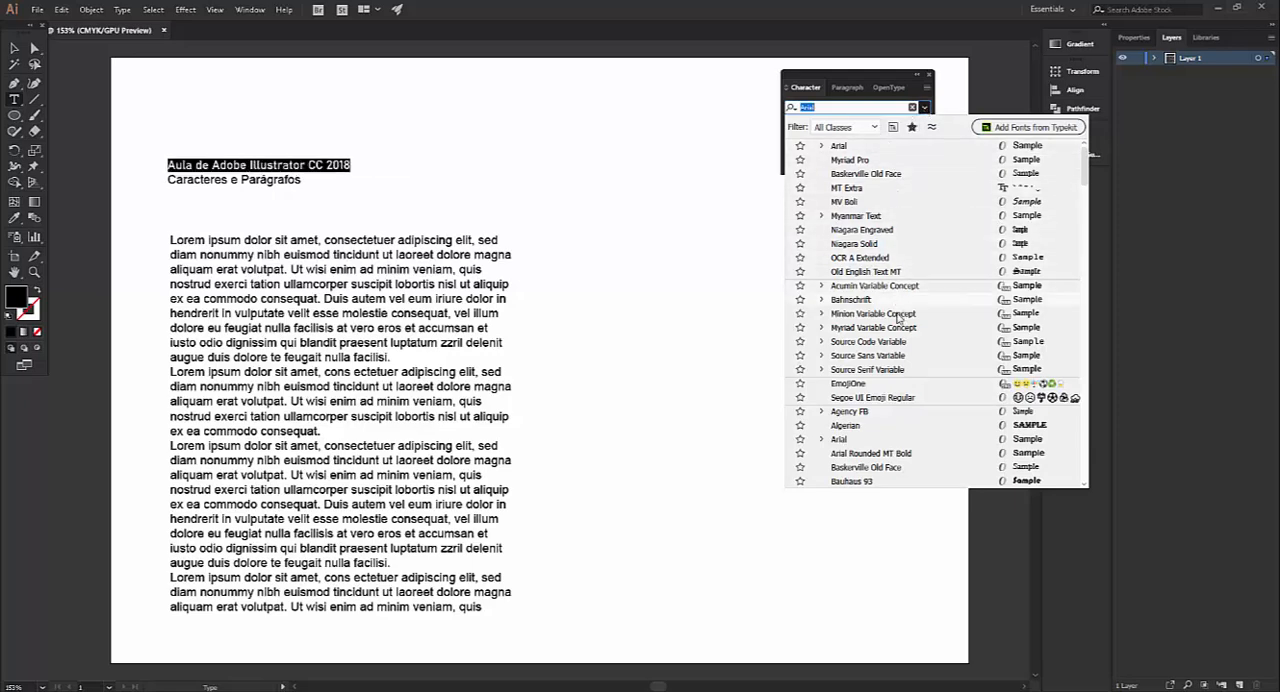
scroll(900, 320, "down", 4)
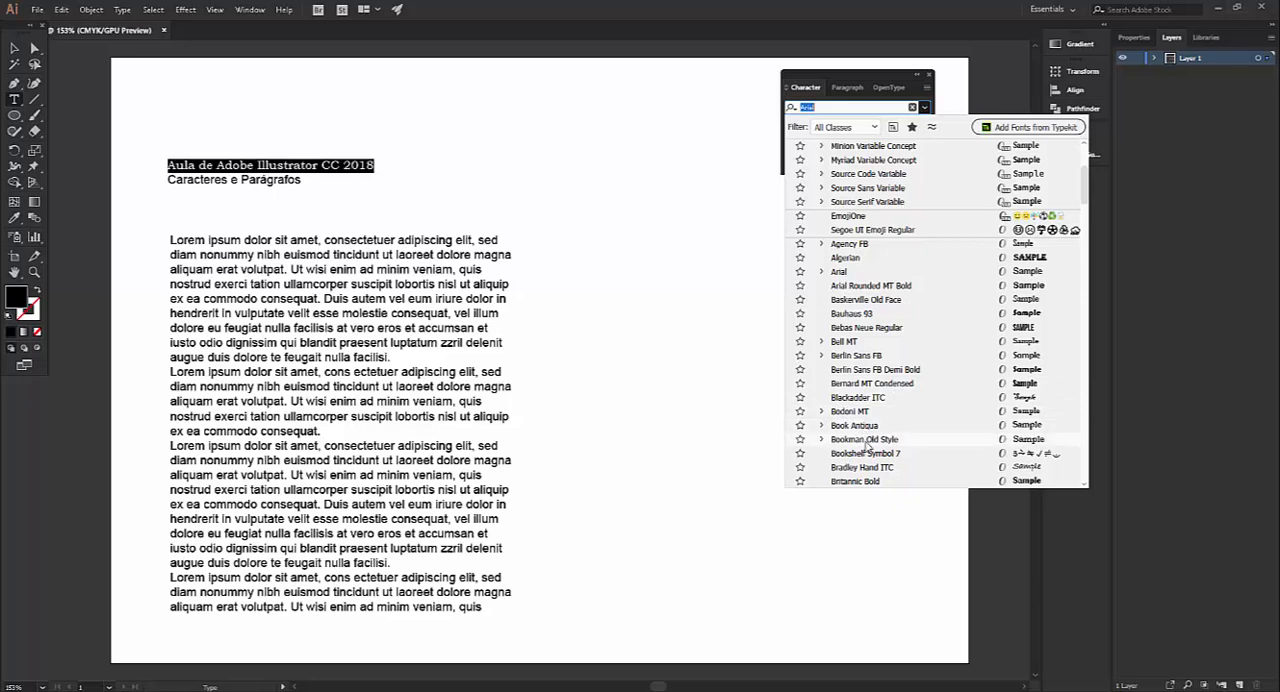
scroll(884, 420, "down", 5)
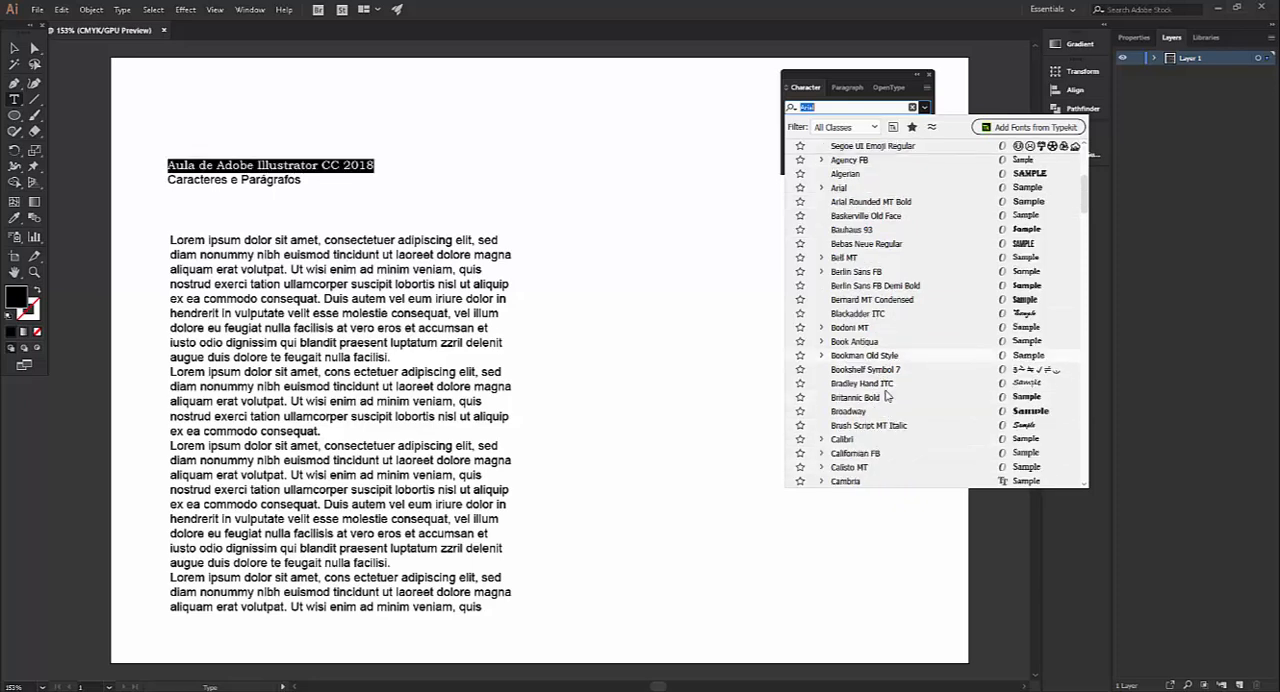
scroll(884, 418, "down", 1)
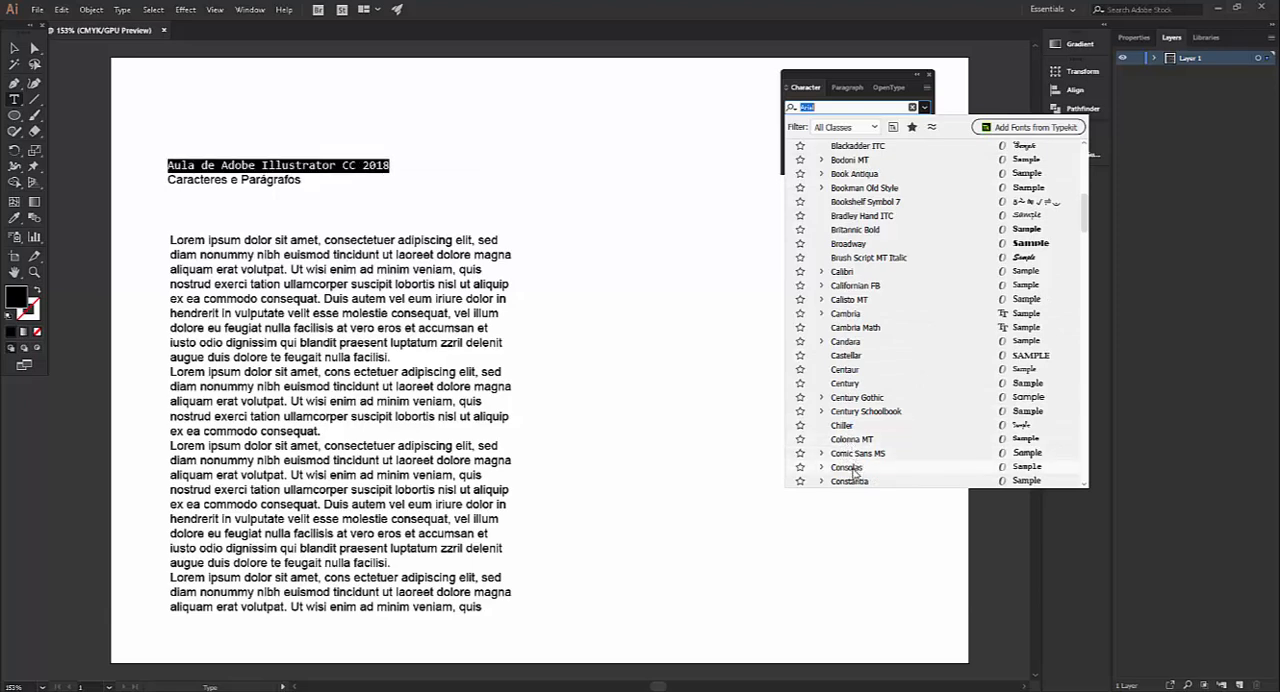
scroll(860, 440, "down", 2)
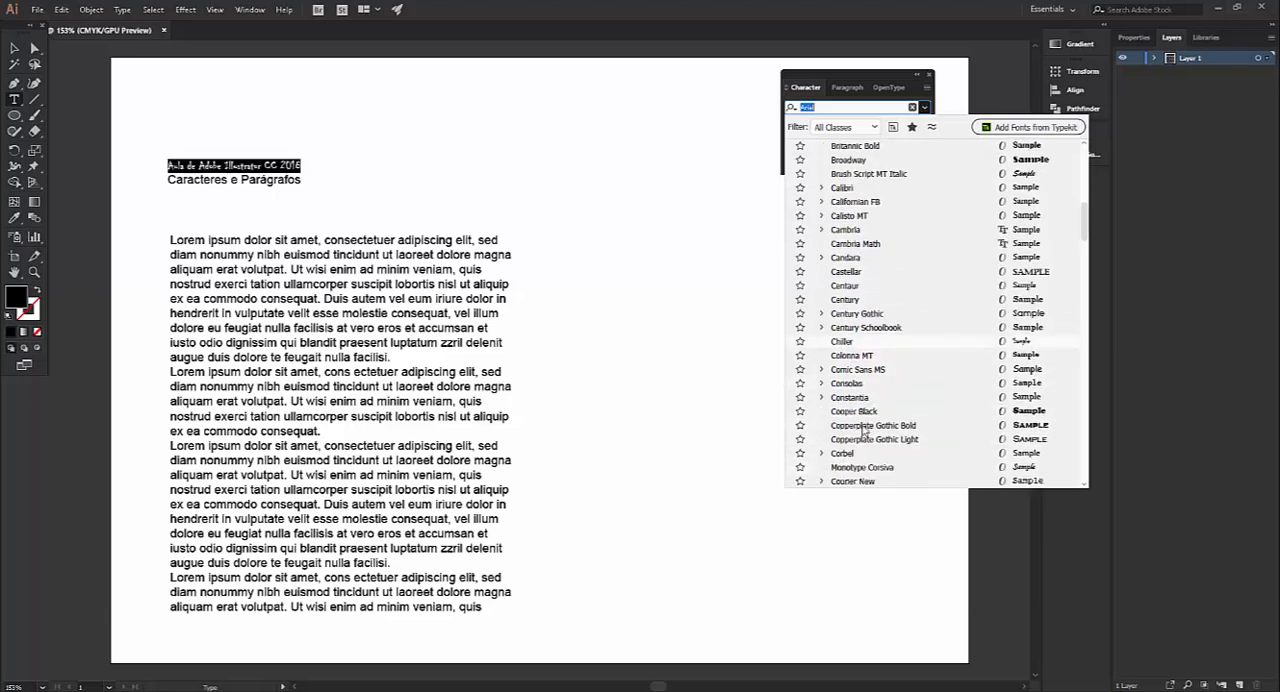
scroll(860, 432, "down", 7)
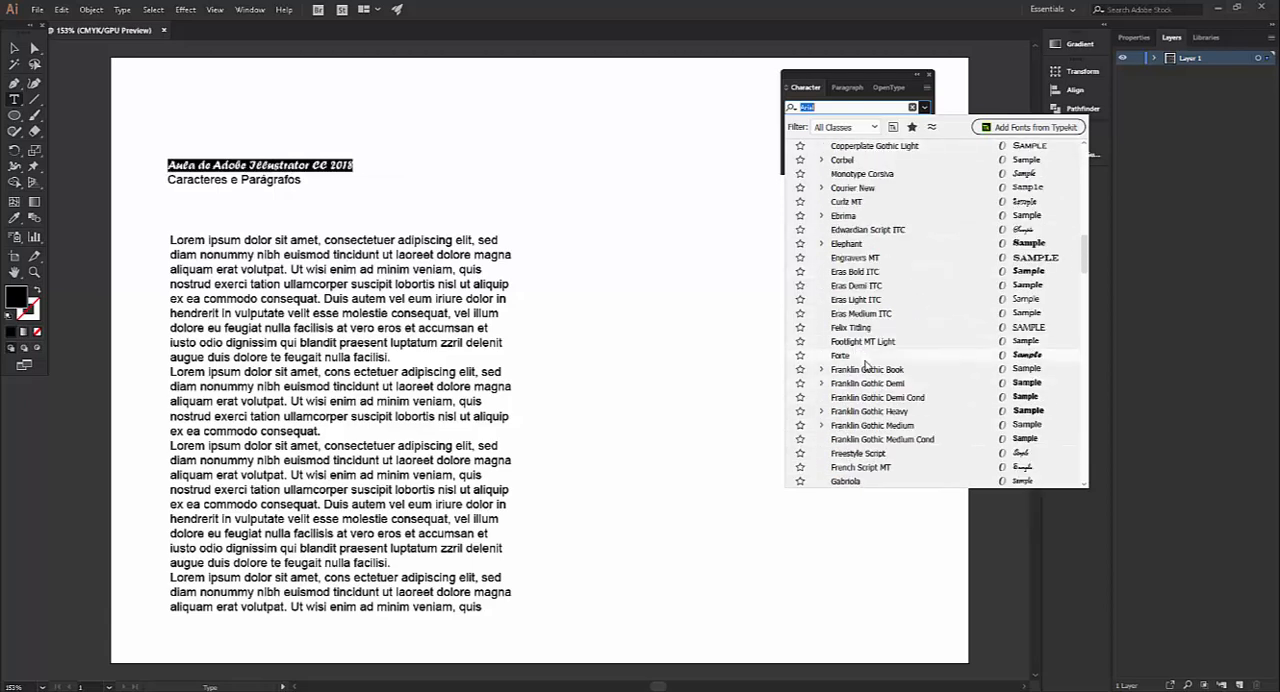
scroll(903, 380, "down", 4)
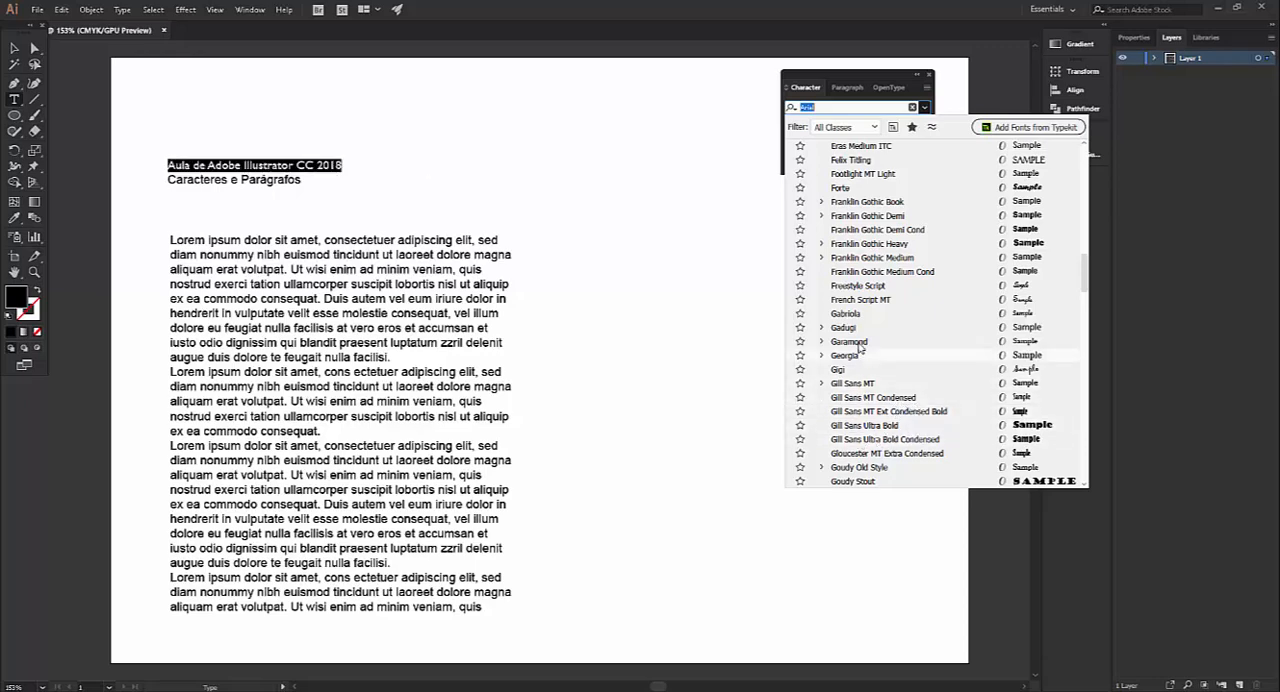
left_click(877, 217)
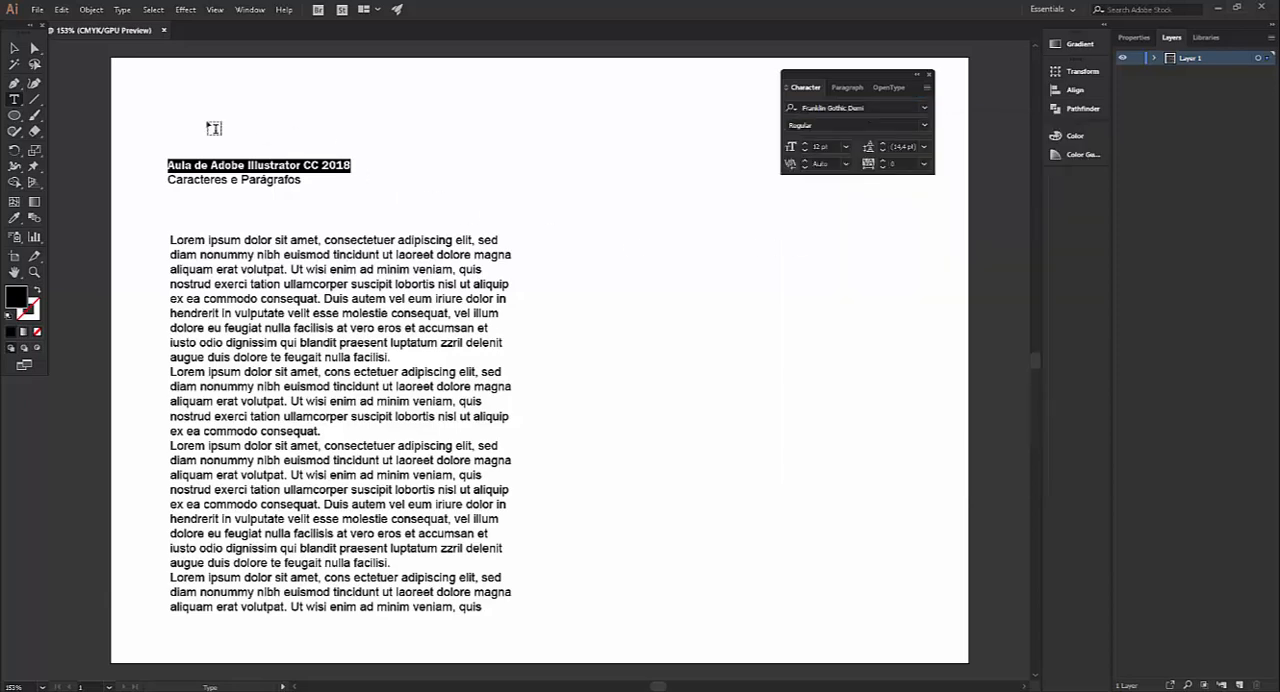
left_click(926, 127)
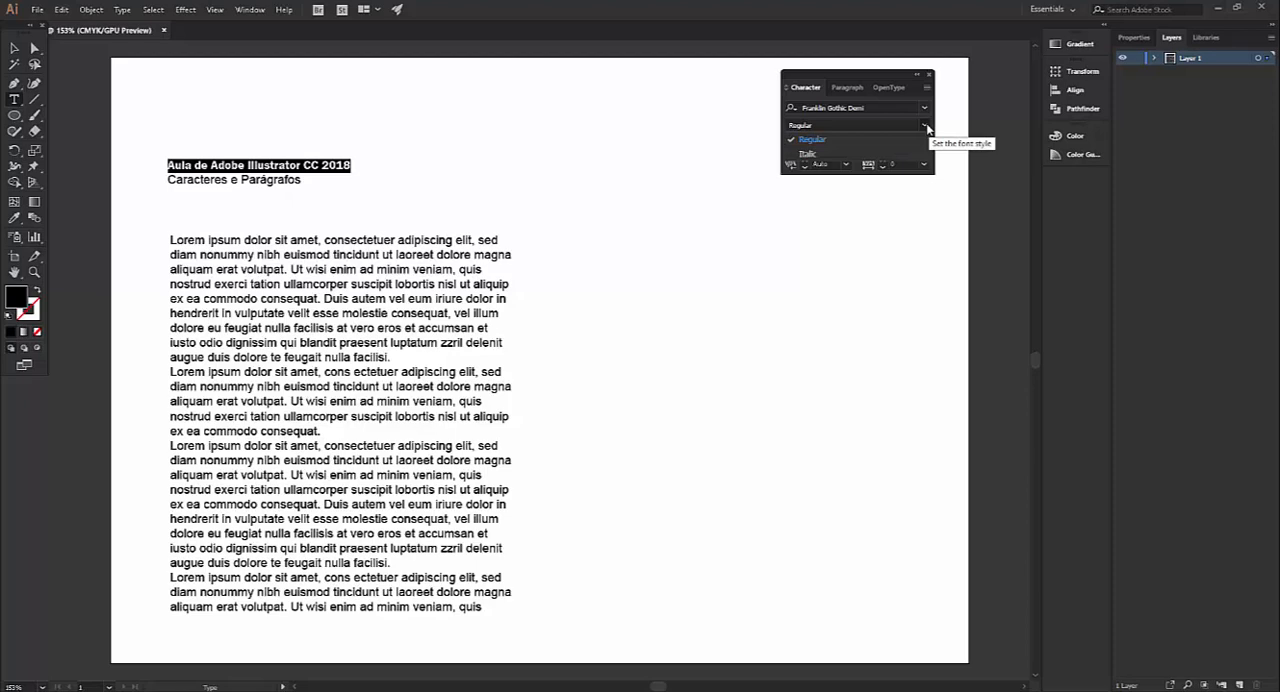
left_click(815, 155)
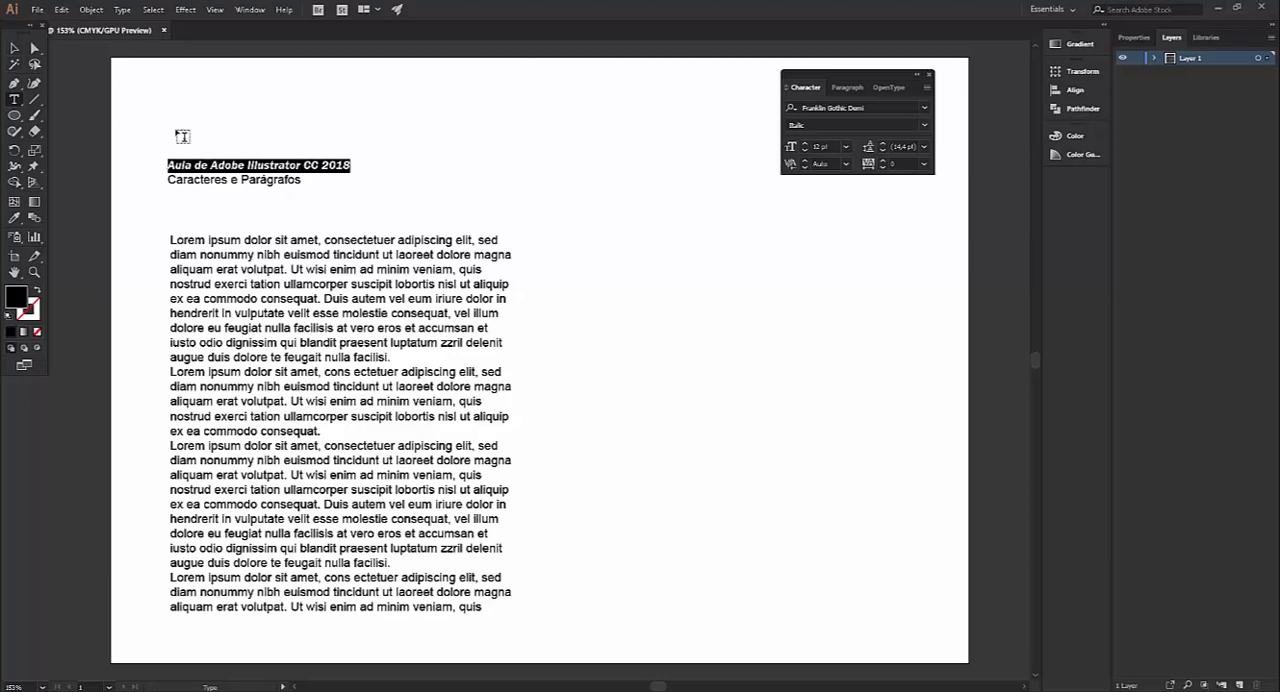
Scale the two-line title up proportionally to about 33 pt and move it up near the artboard's upper edge
left_click(171, 165)
left_click_drag(168, 165, 310, 182)
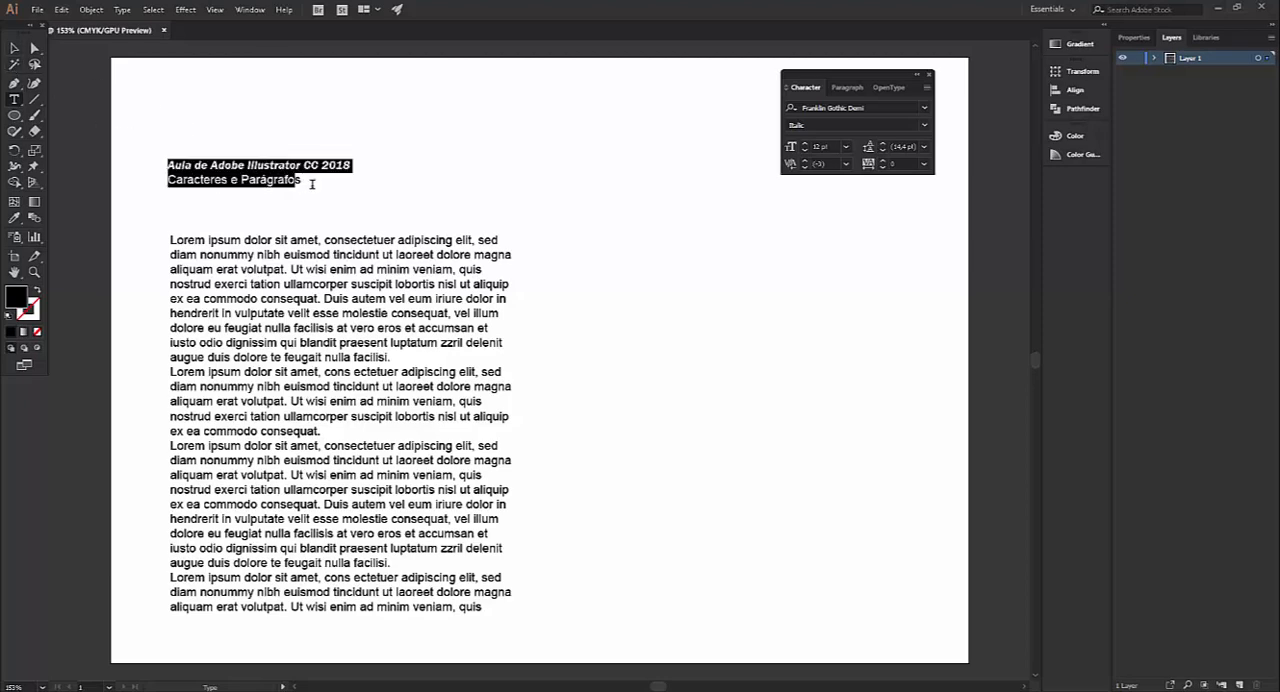
left_click(14, 48)
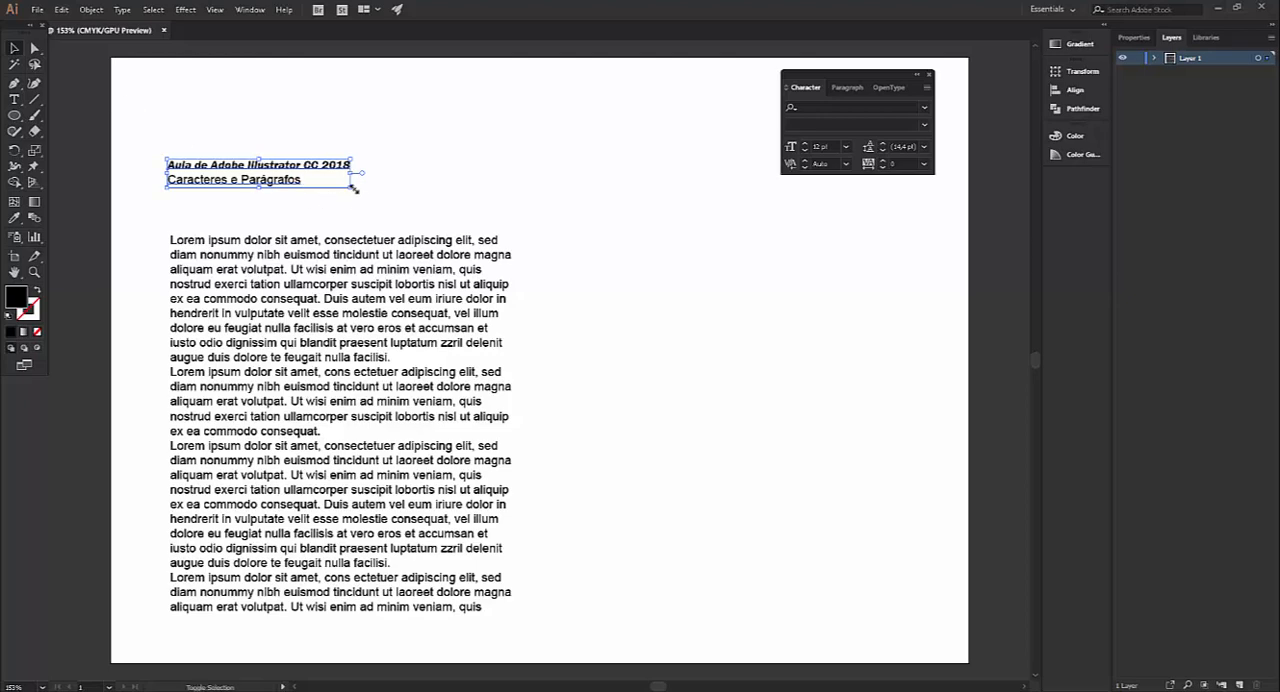
left_click_drag(348, 188, 525, 231)
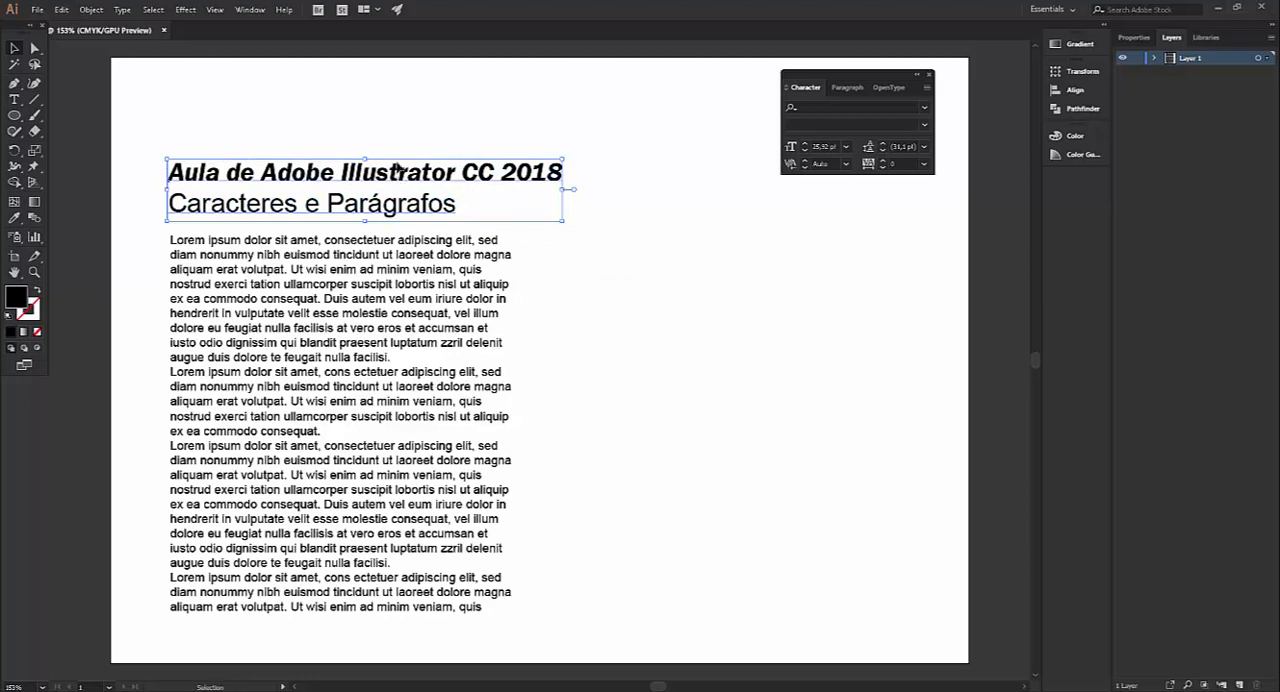
left_click_drag(400, 182, 404, 117)
left_click_drag(570, 157, 673, 172)
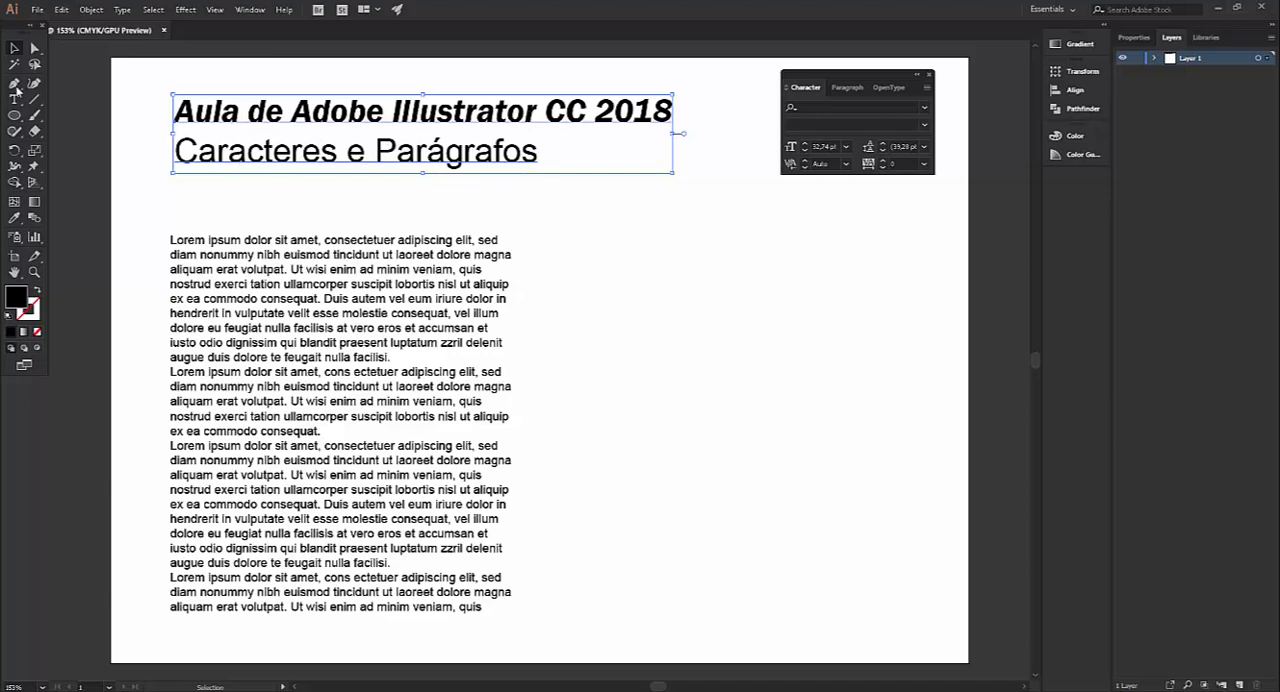
Compare the font and style settings of the two title lines, individually and with both selected
left_click(14, 99)
left_click(14, 53)
left_click(15, 101)
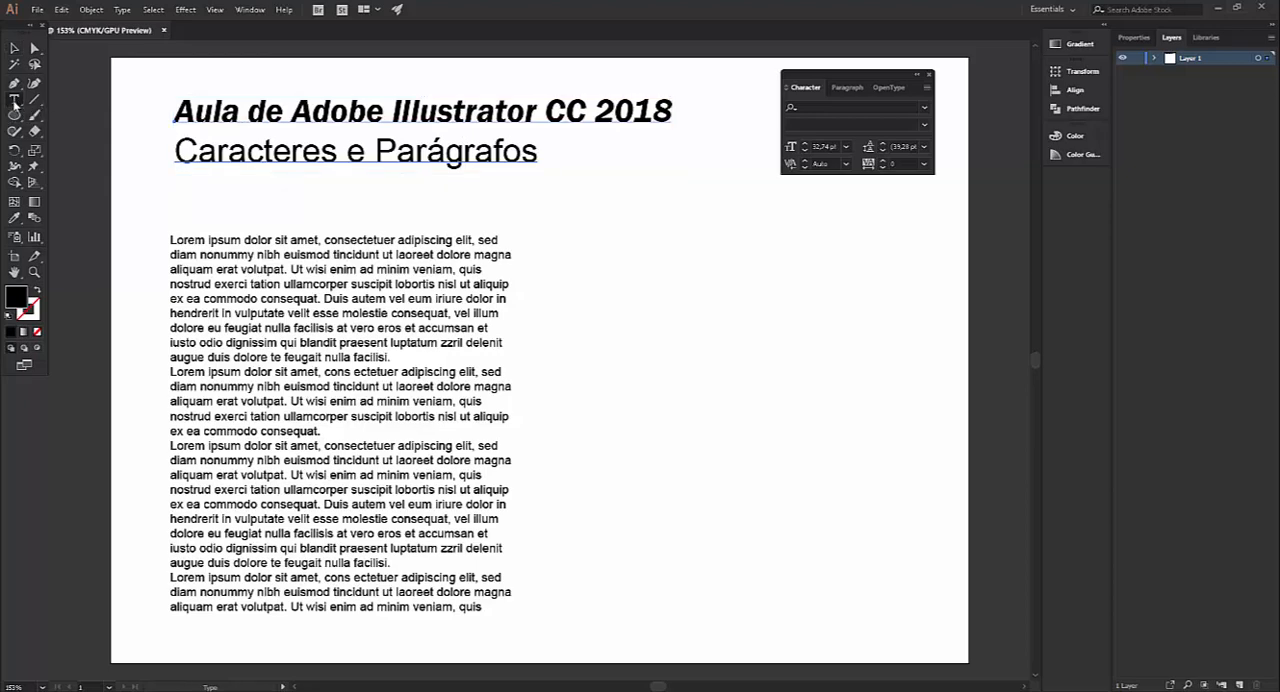
left_click_drag(177, 111, 679, 132)
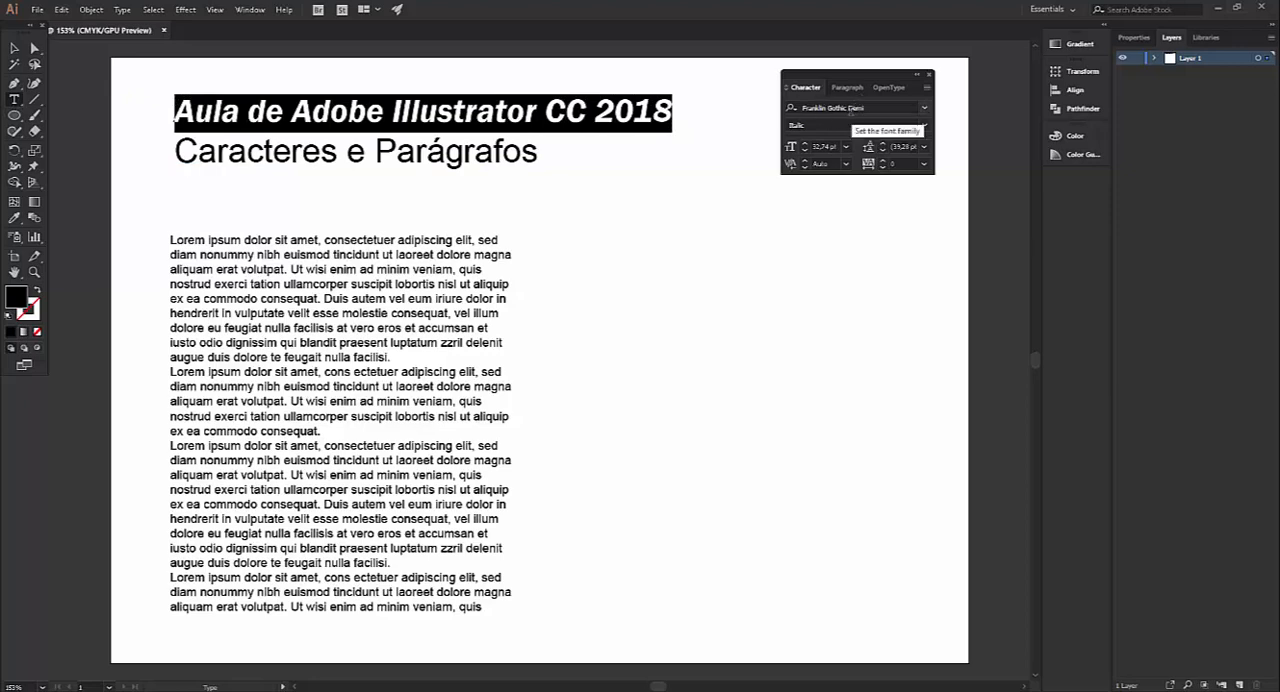
left_click(363, 114)
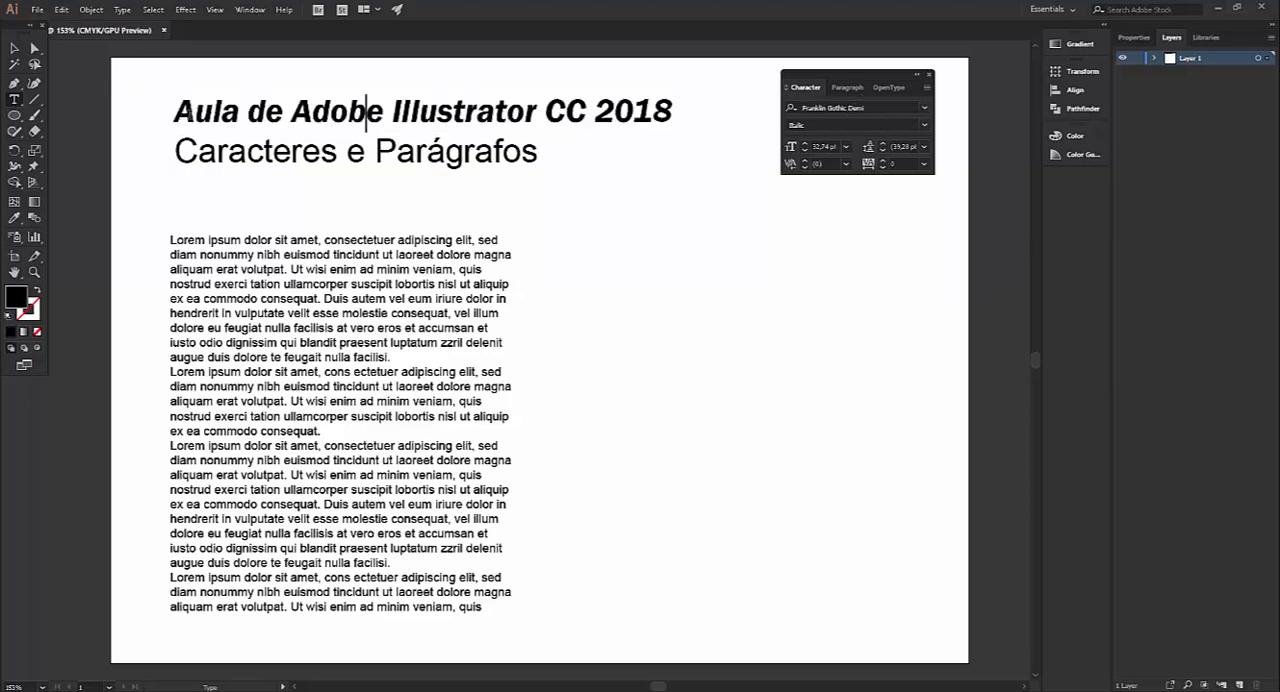
left_click_drag(176, 112, 578, 148)
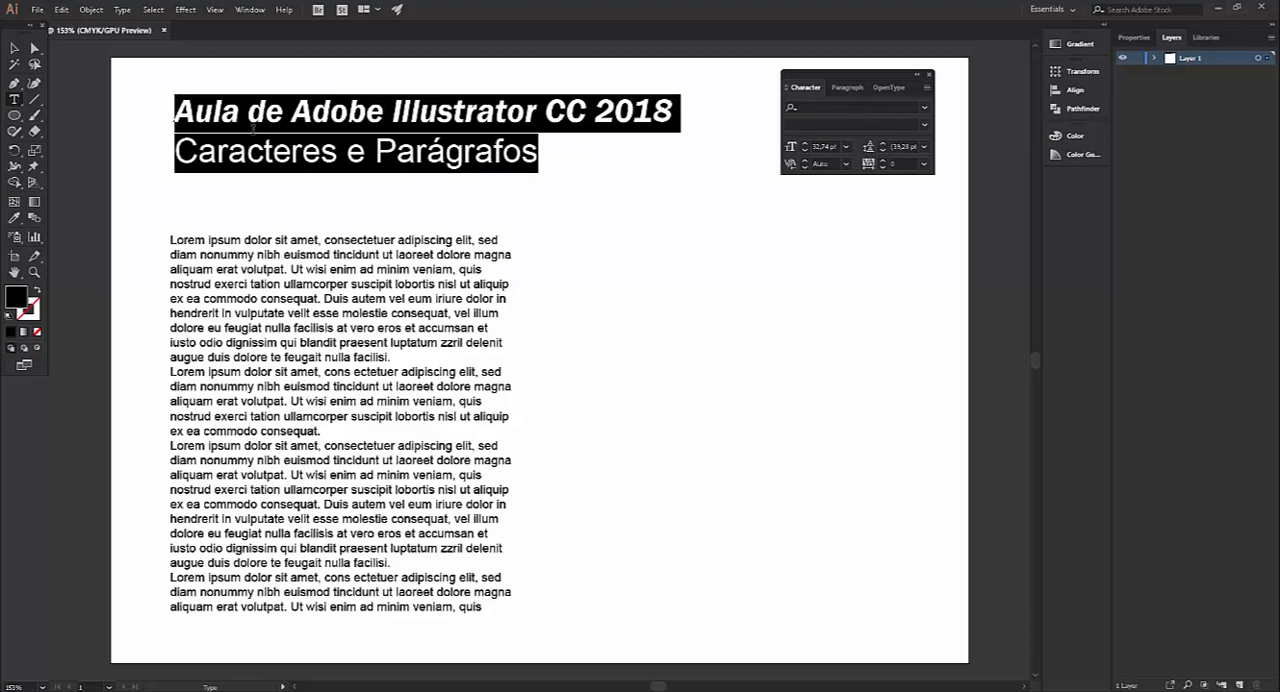
left_click(664, 111)
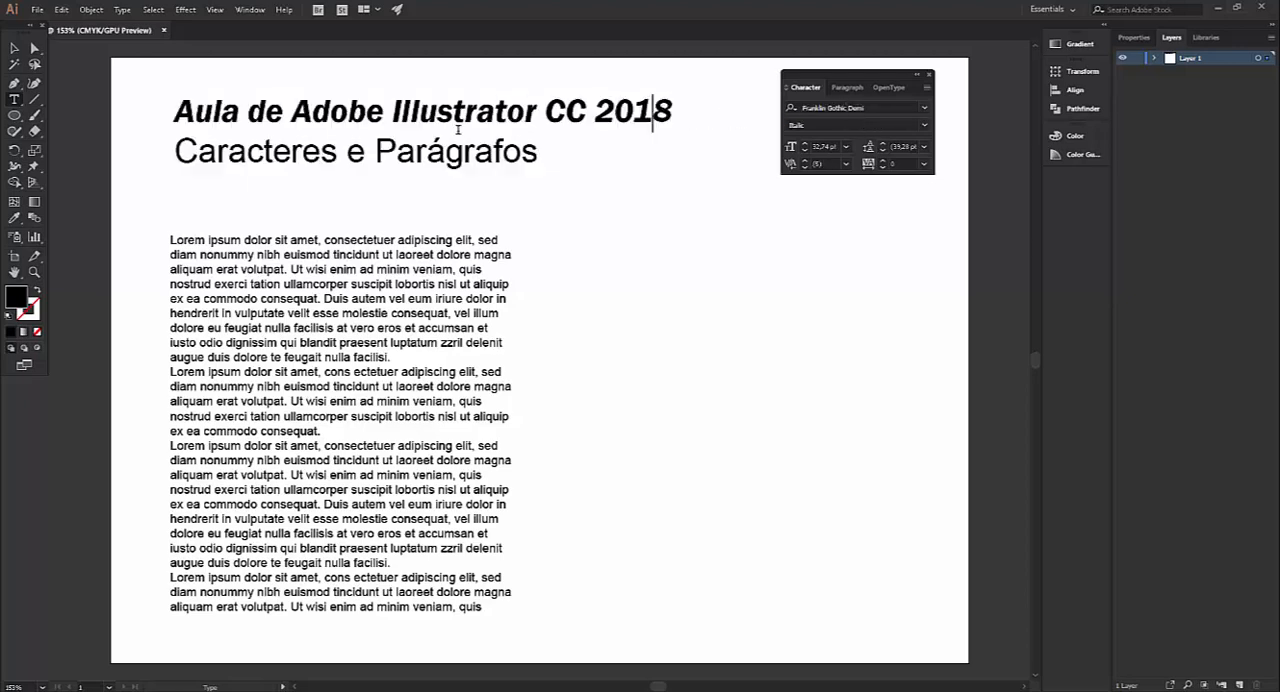
left_click(322, 152)
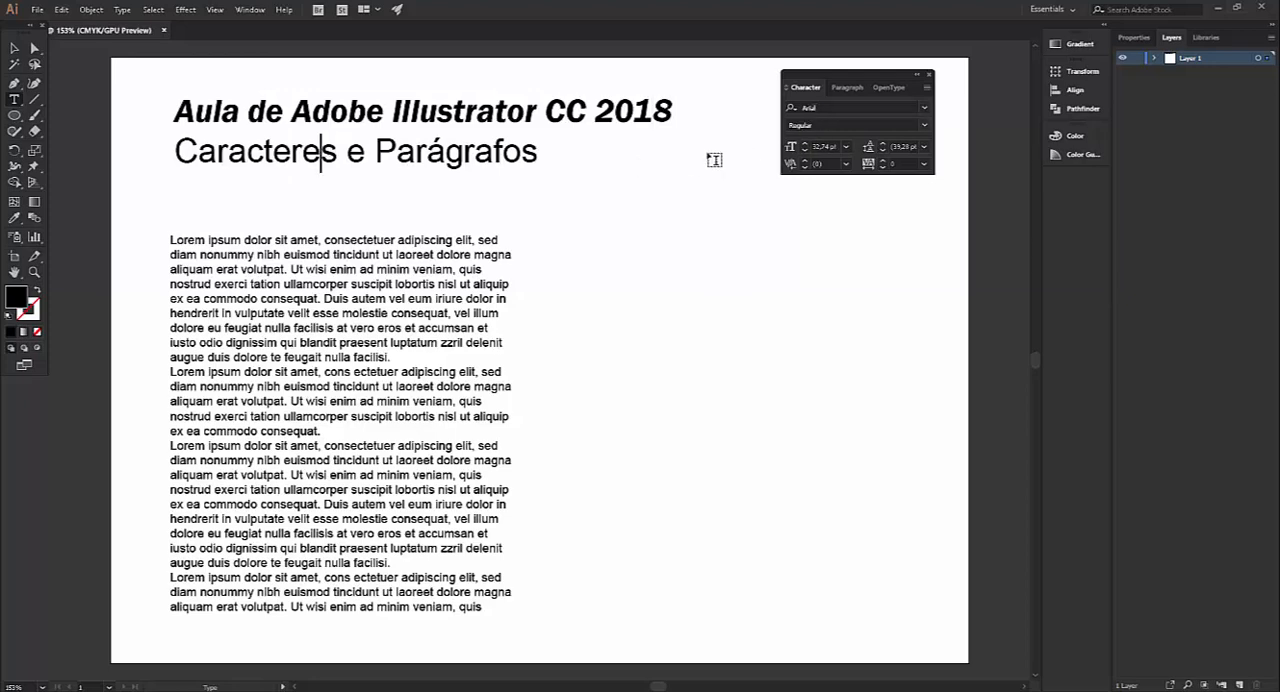
Set both title lines in Arial with the Bold Italic style
left_click_drag(176, 110, 585, 145)
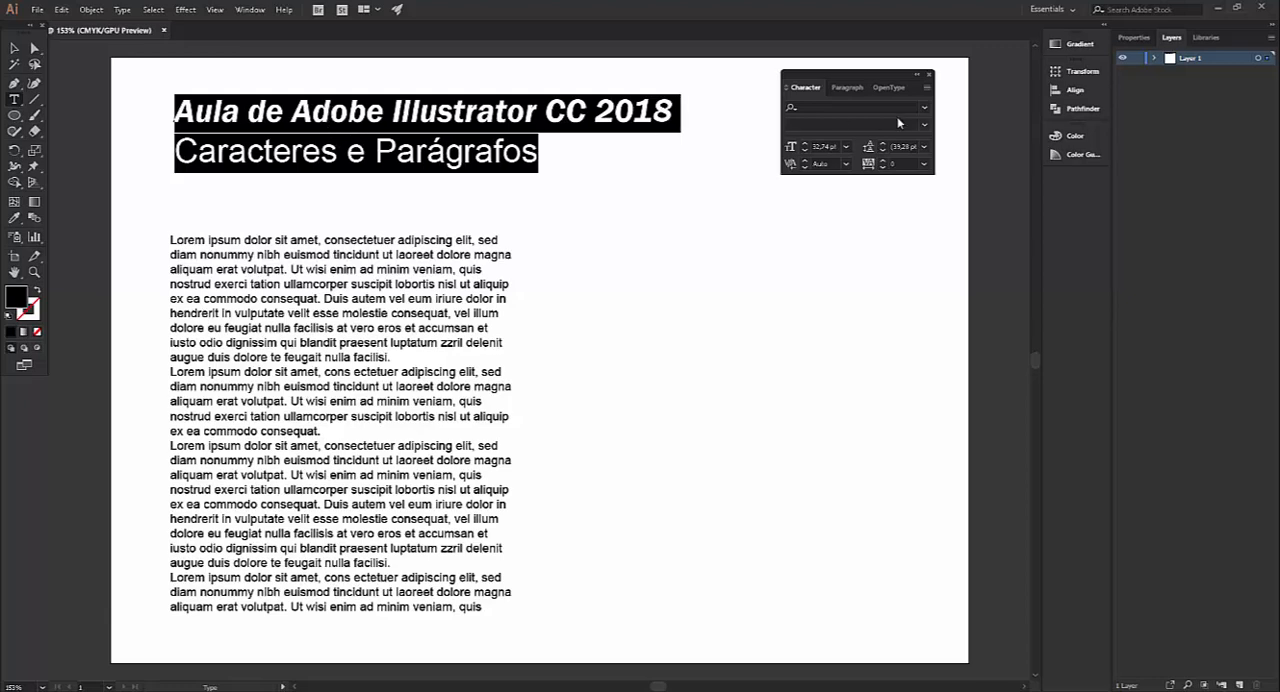
left_click(925, 107)
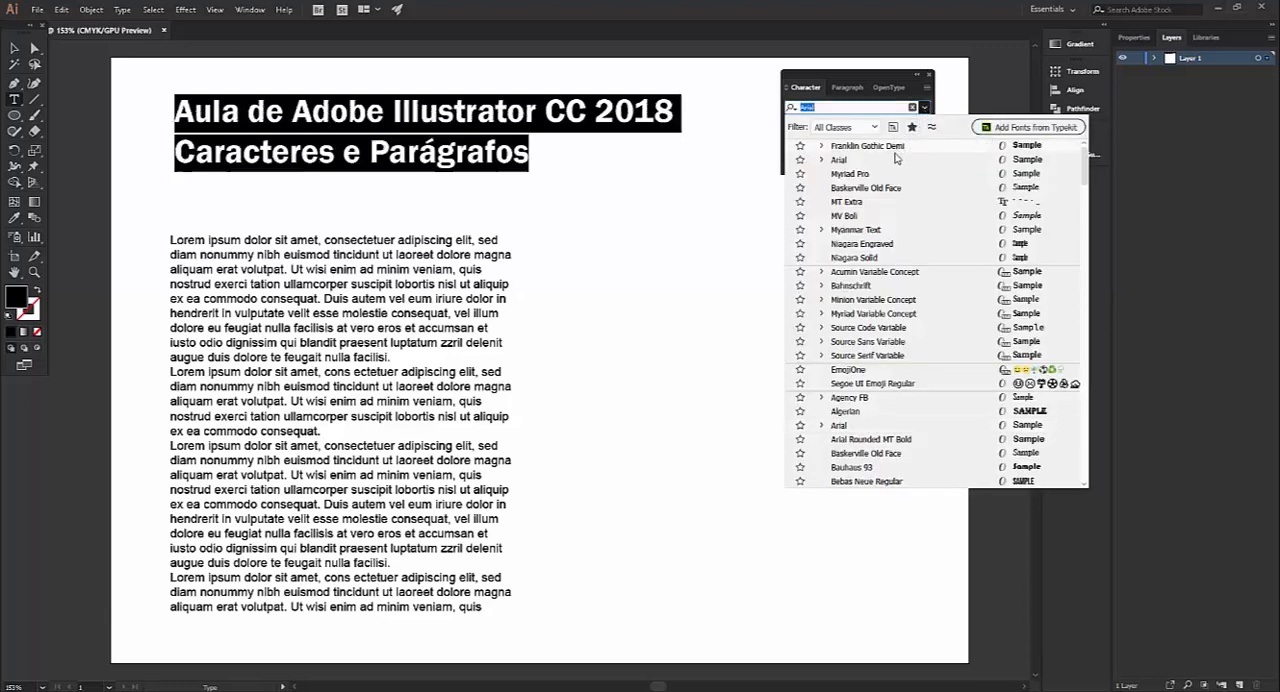
left_click(847, 161)
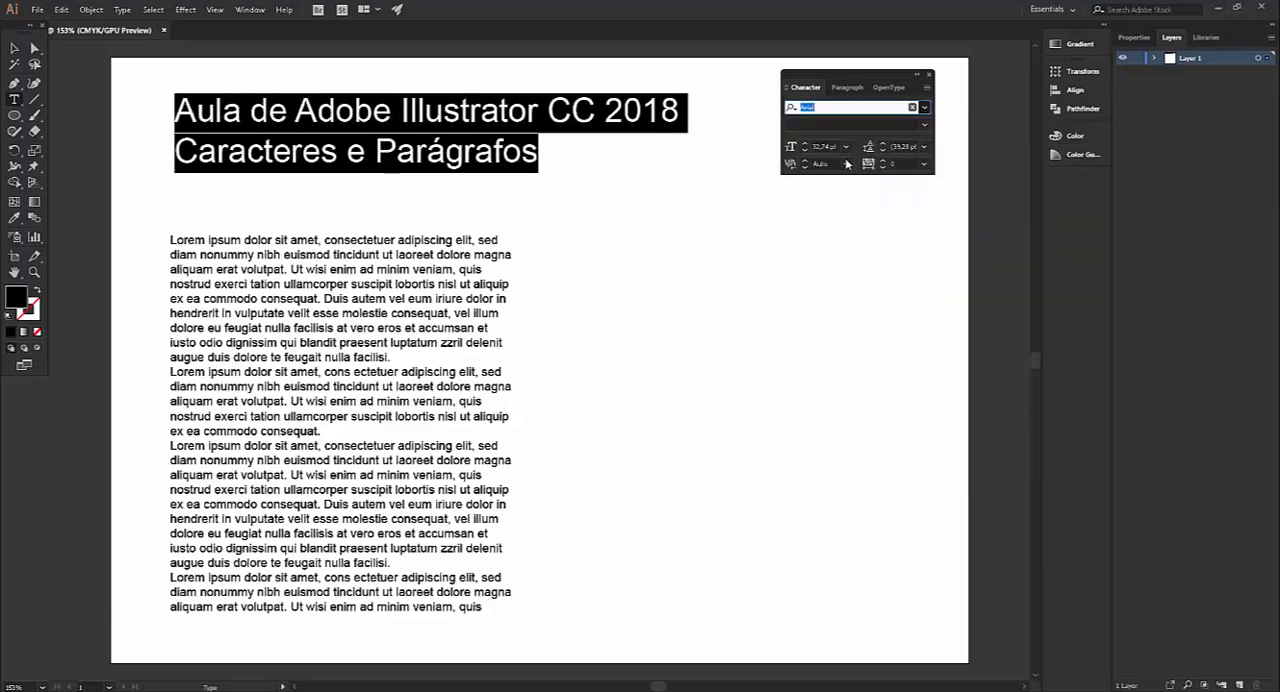
left_click(925, 126)
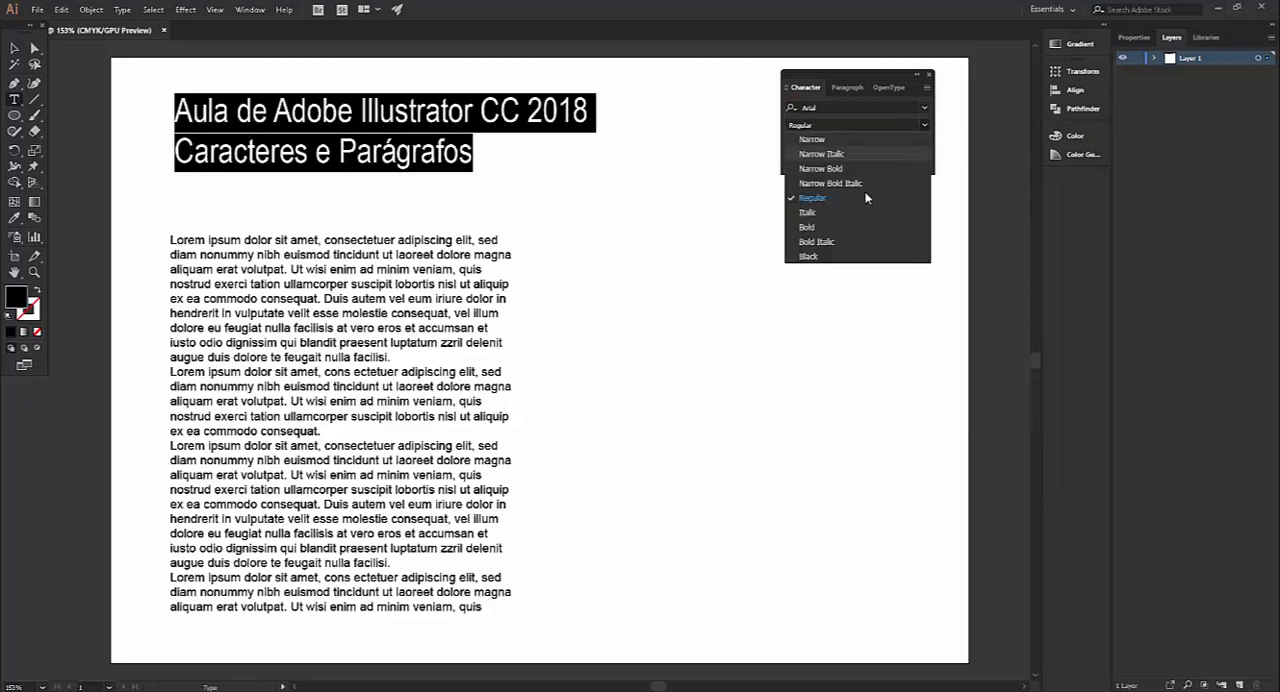
left_click(838, 243)
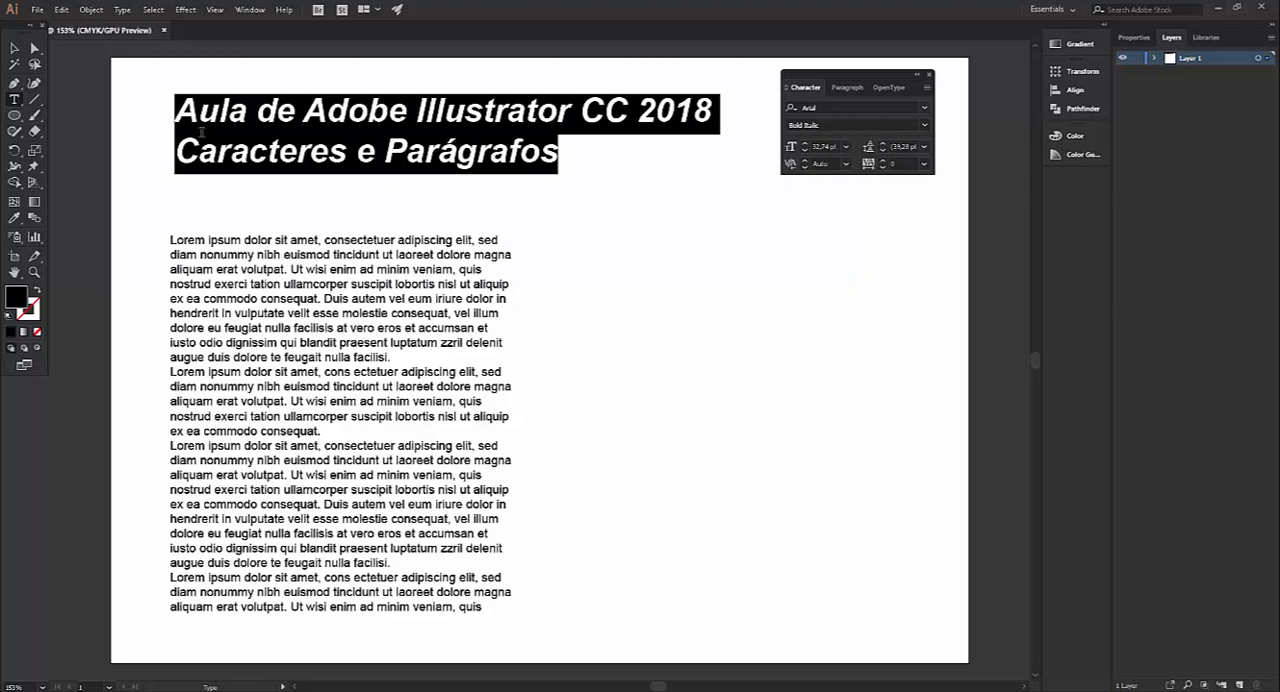
left_click(578, 185)
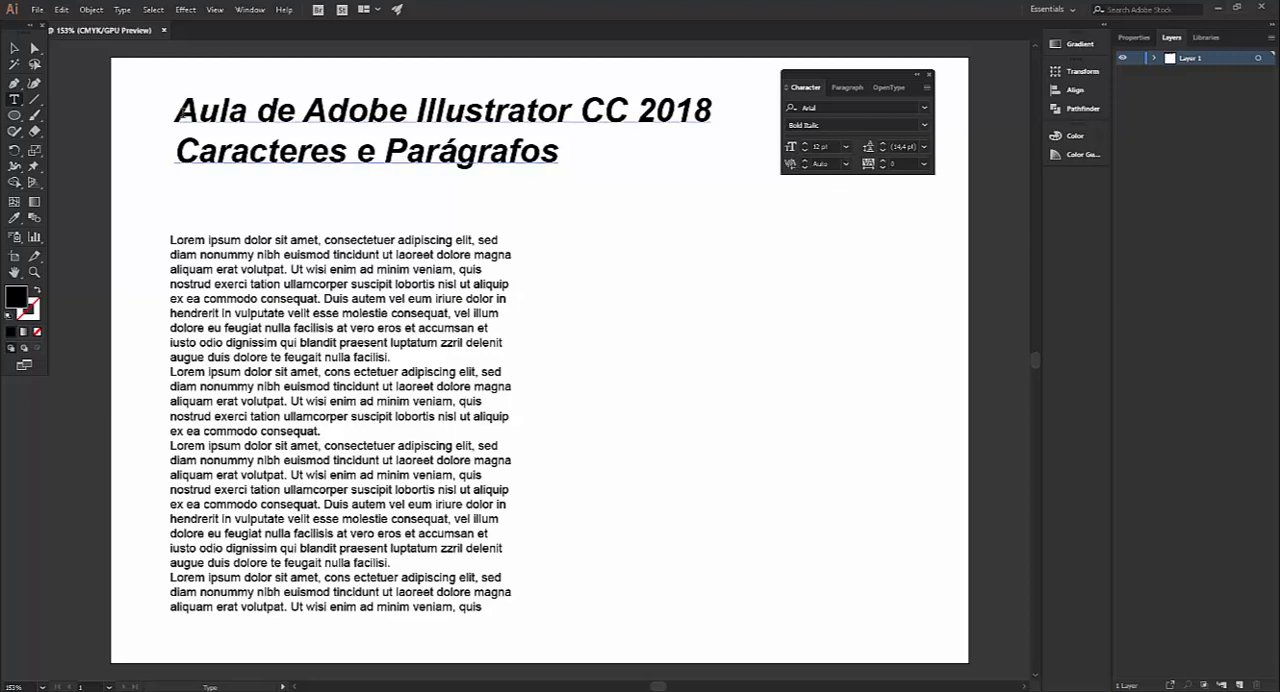
Set the font size of both title lines to 36 pt
left_click_drag(175, 110, 594, 155)
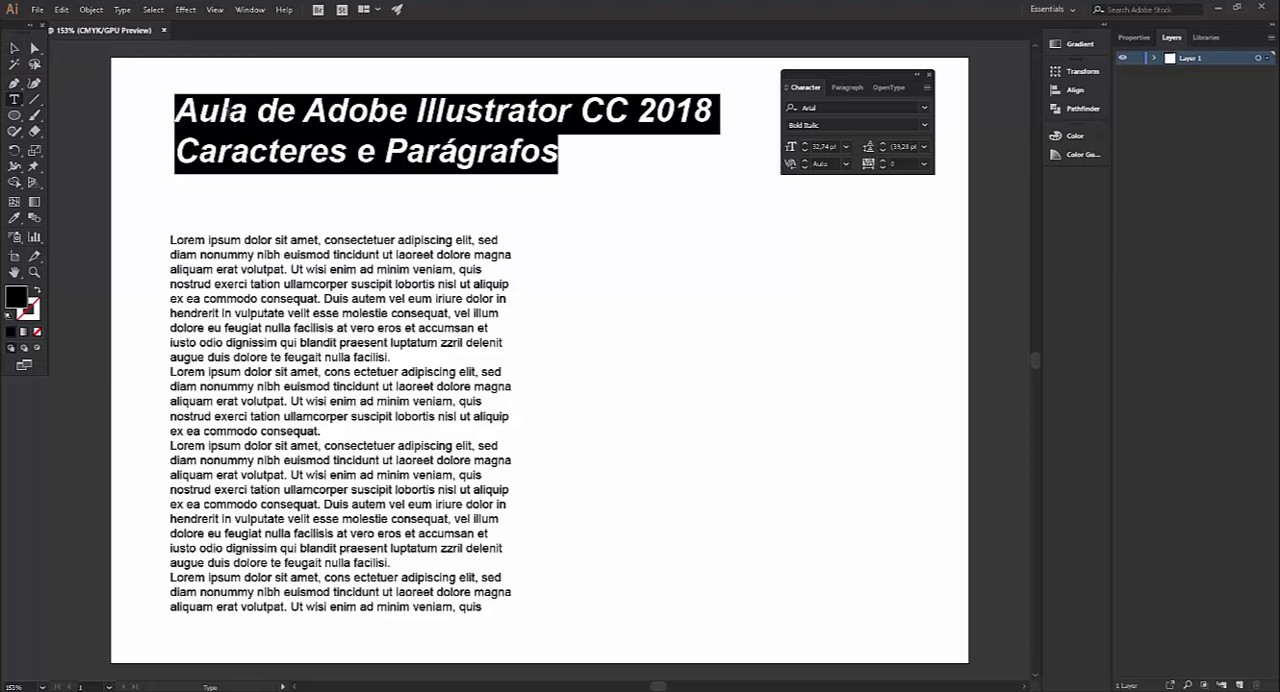
left_click(846, 146)
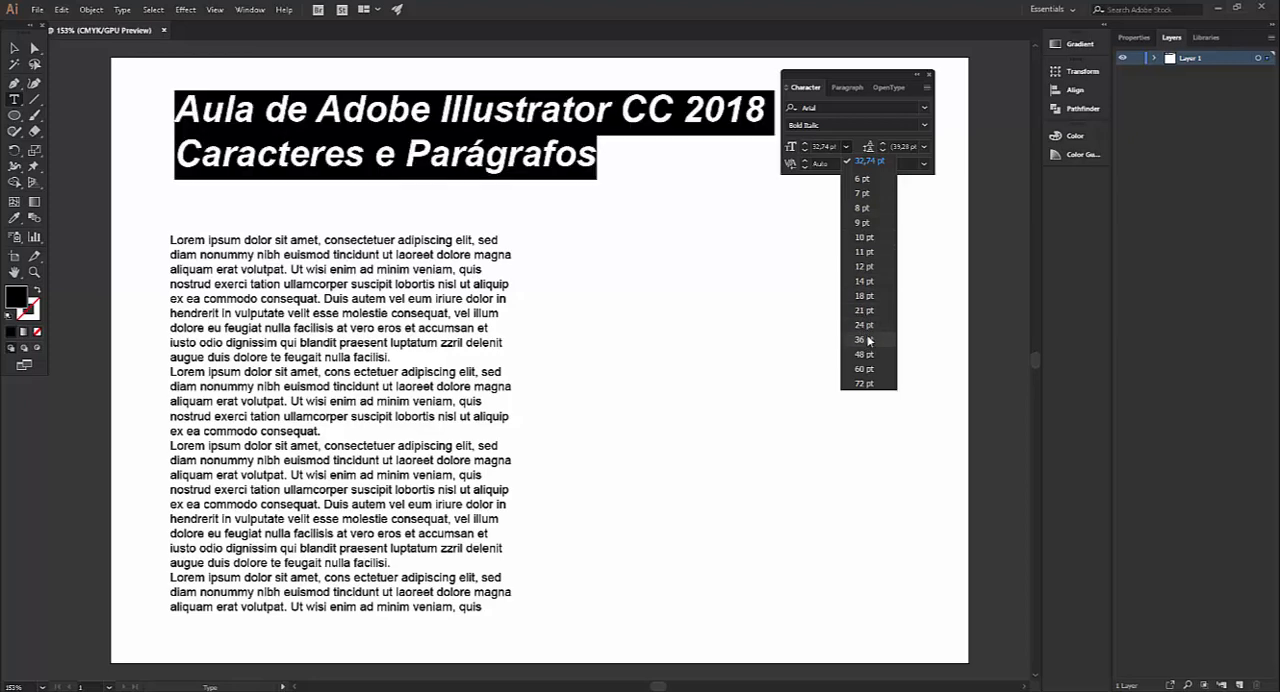
left_click(868, 340)
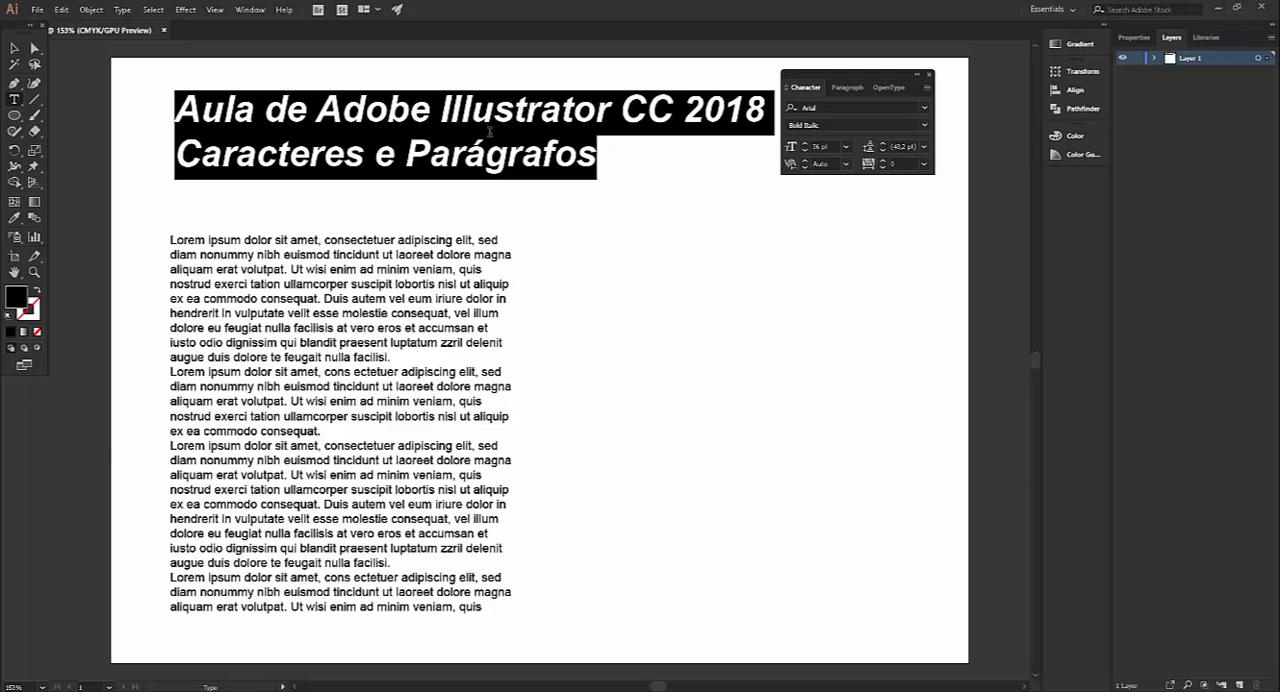
Try the two-line title at 10 pt and return its font size to 36 pt
left_click(846, 147)
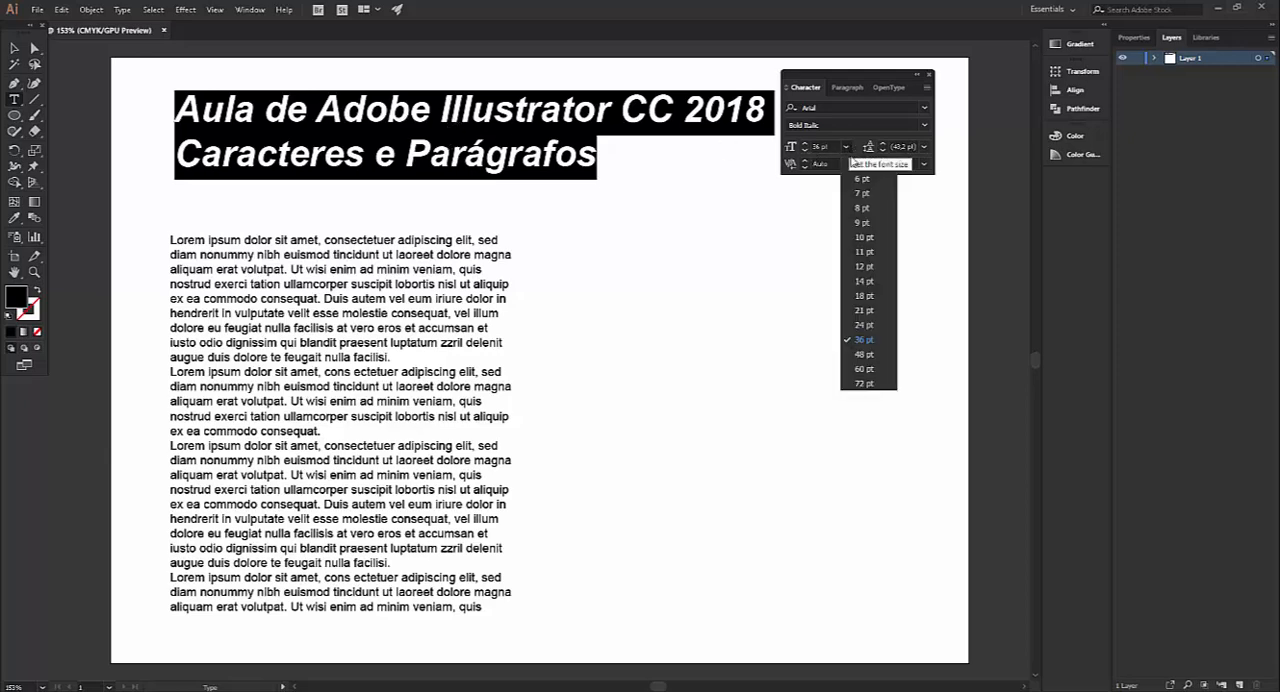
left_click(864, 238)
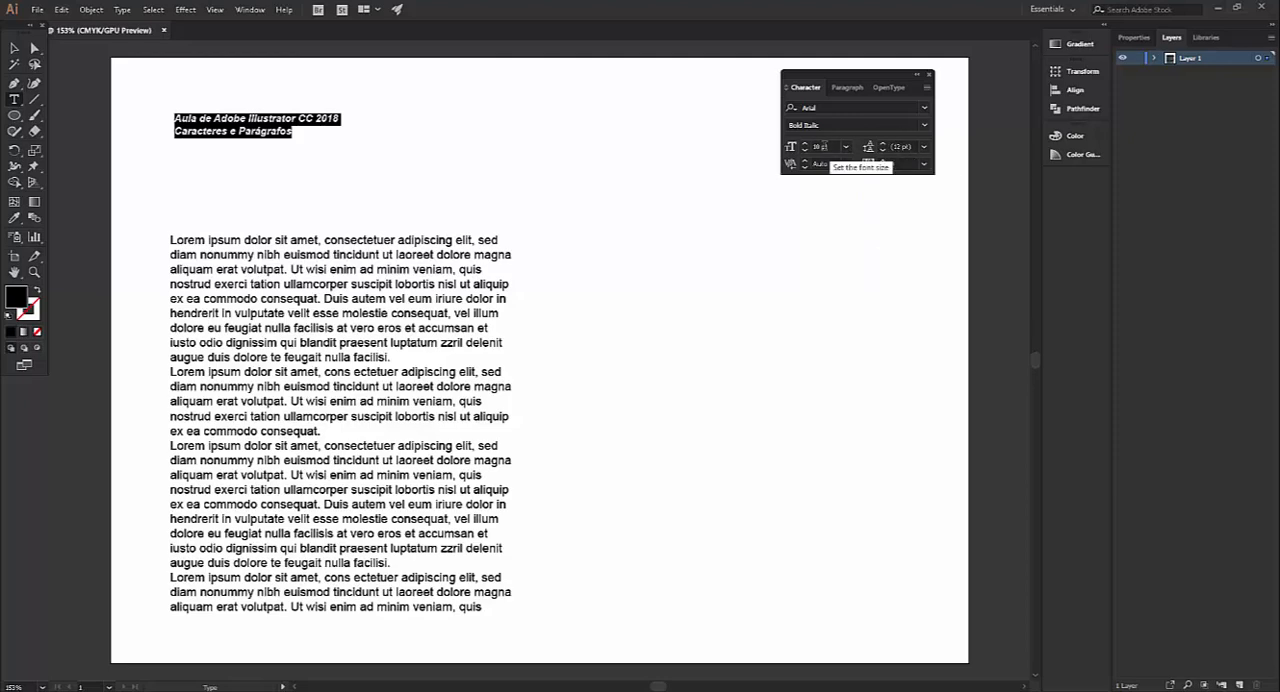
left_click(845, 147)
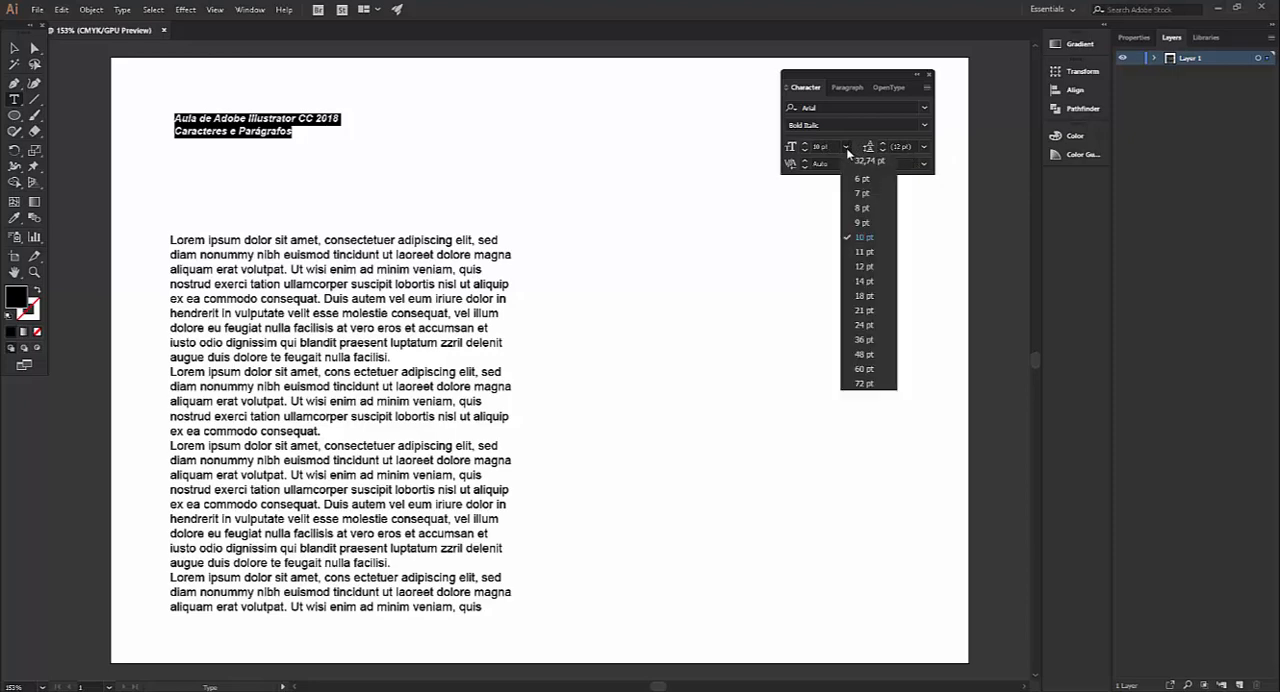
left_click(864, 340)
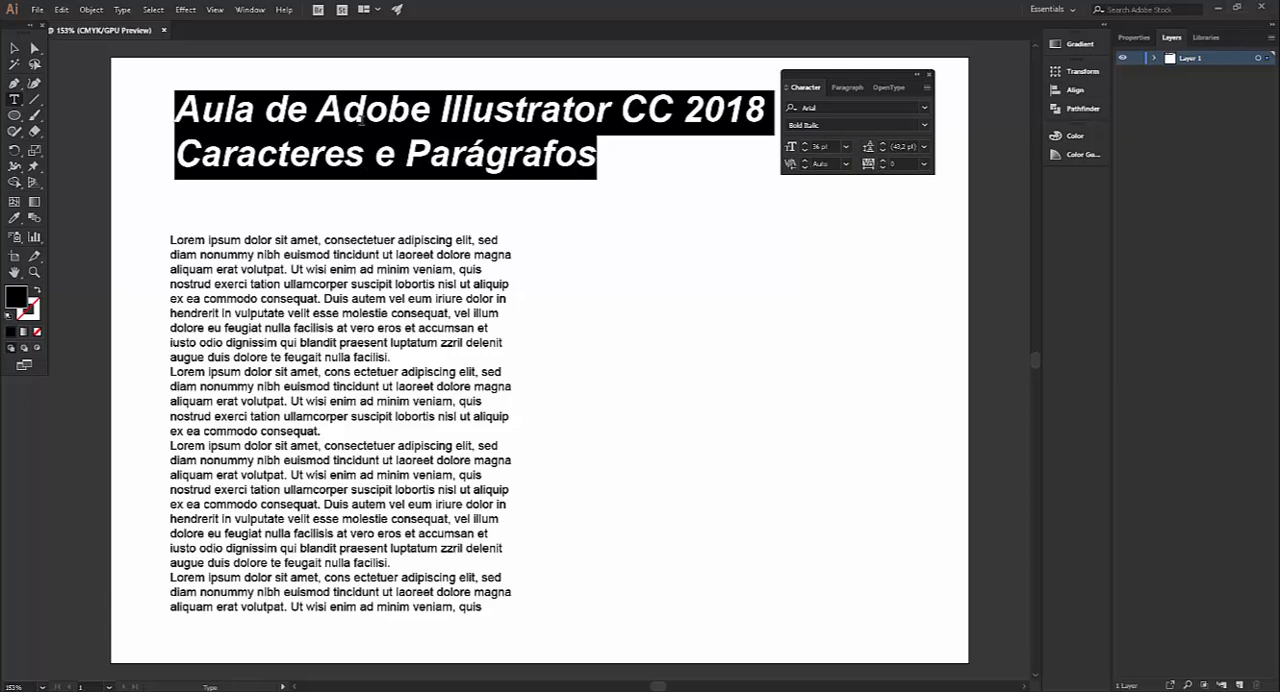
Increase the title's leading to about 59 pt to spread its two lines apart
left_click(883, 144)
left_click(883, 144)
left_click(883, 144)
left_click(883, 144)
left_click(883, 144)
left_click(883, 144)
left_click(883, 144)
left_click(883, 144)
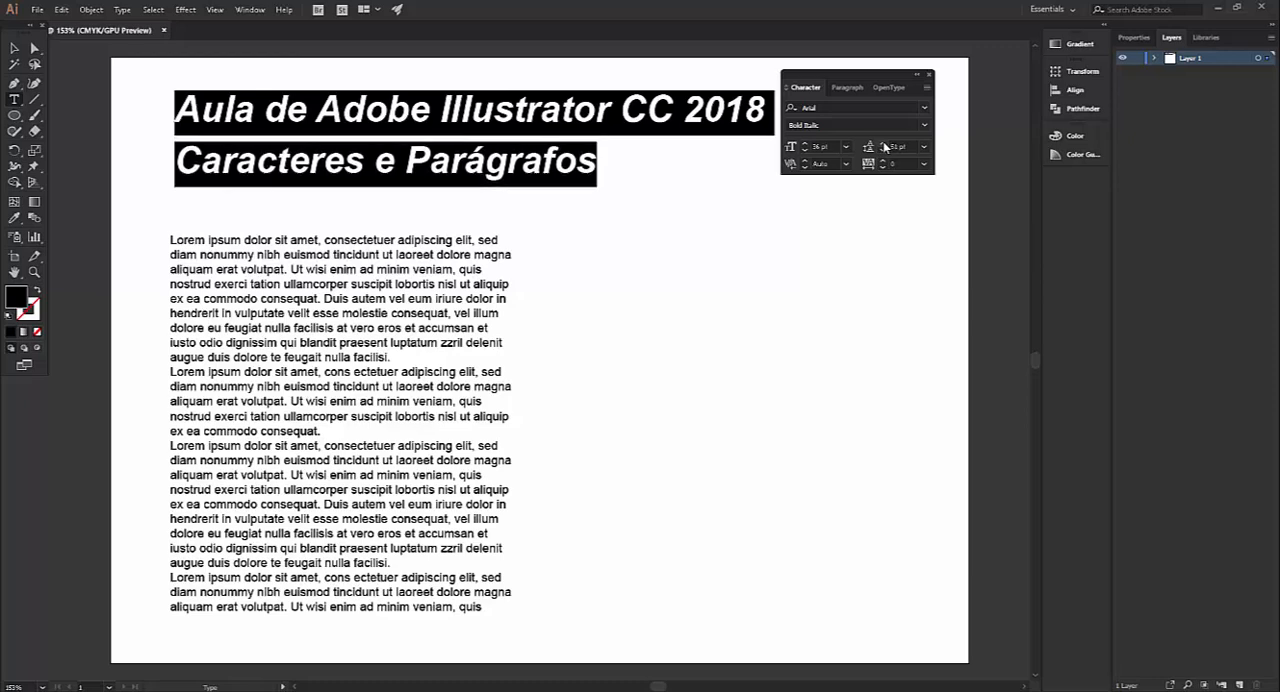
left_click(883, 144)
left_click(883, 144)
left_click(883, 144)
left_click(883, 144)
left_click(883, 144)
left_click(883, 144)
left_click(883, 144)
left_click(883, 144)
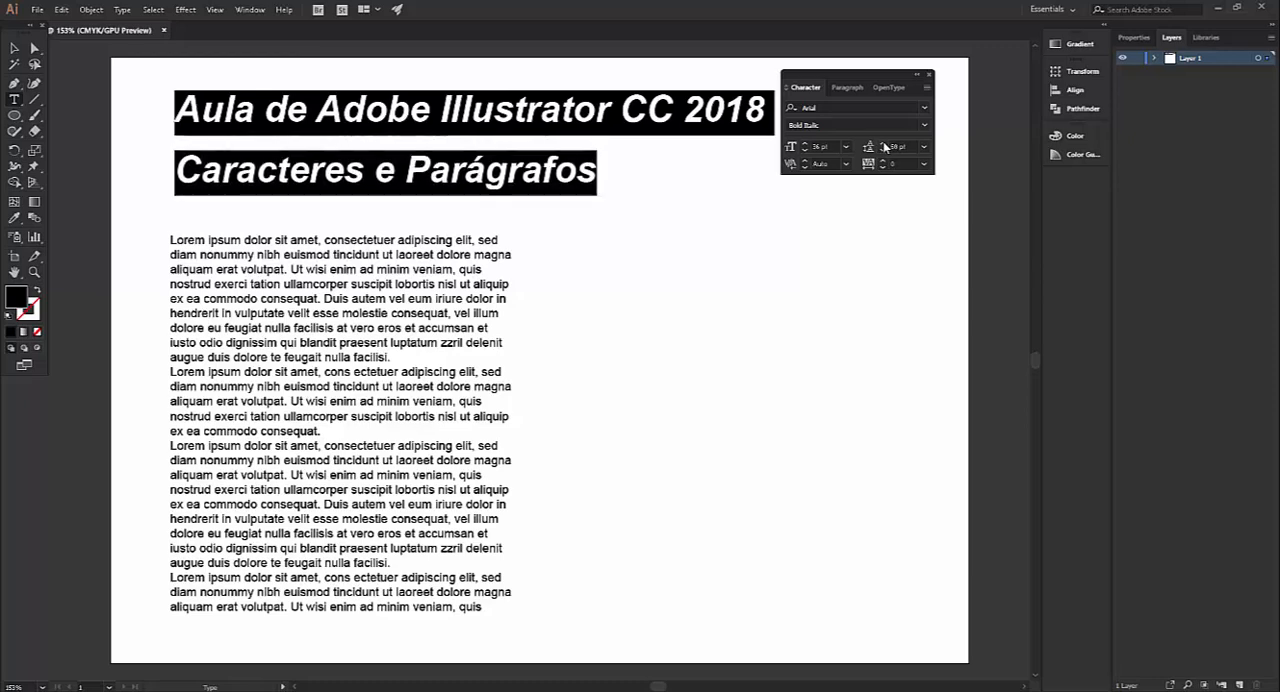
left_click(883, 144)
left_click(883, 144)
left_click(883, 144)
left_click(883, 144)
Reduce the title's leading to 28 pt so its two lines sit tightly together
left_click(883, 152)
left_click(883, 152)
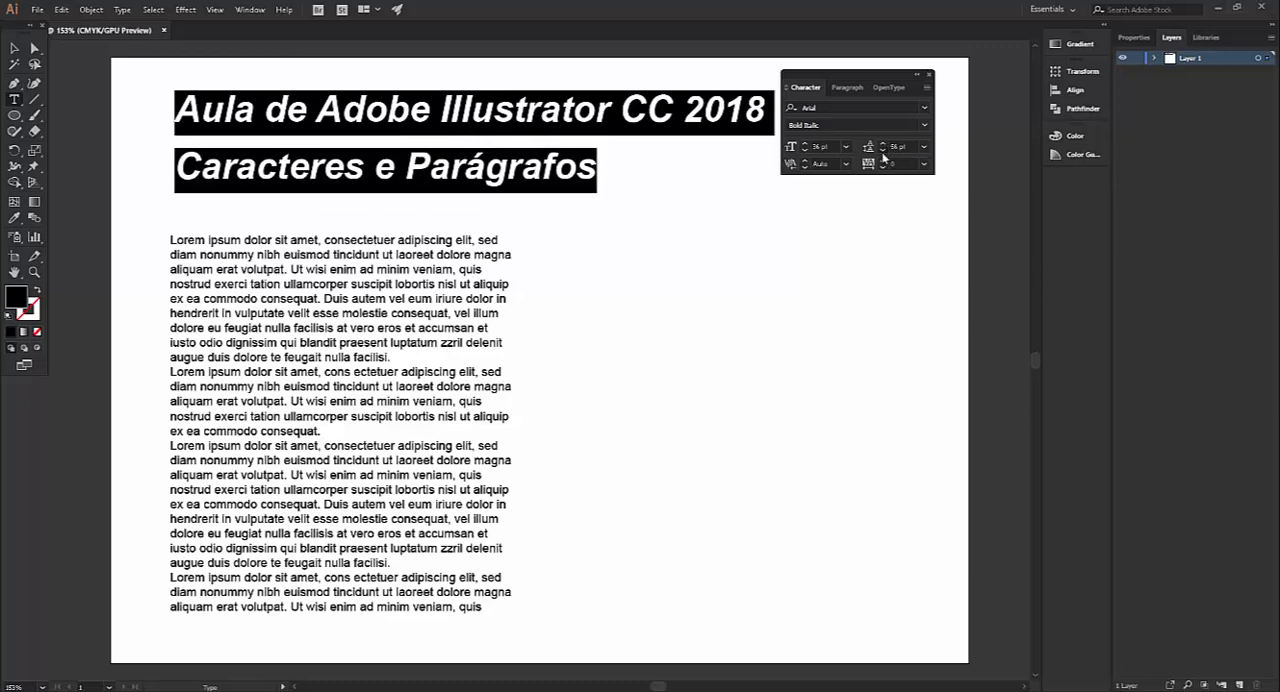
left_click(883, 152)
left_click(883, 152)
left_click(883, 152)
left_click(883, 152)
left_click(883, 152)
left_click(883, 152)
left_click(883, 152)
left_click(883, 152)
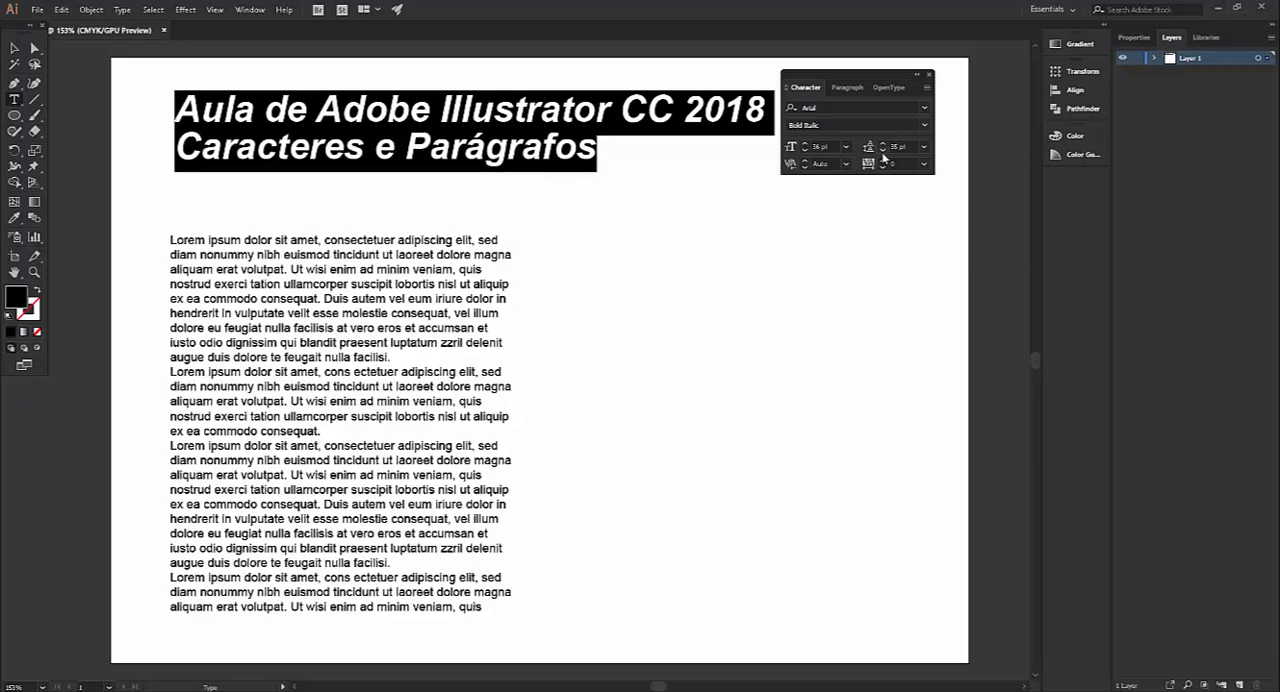
left_click(883, 152)
left_click(883, 152)
left_click(883, 152)
left_click(883, 152)
left_click(883, 152)
left_click(883, 152)
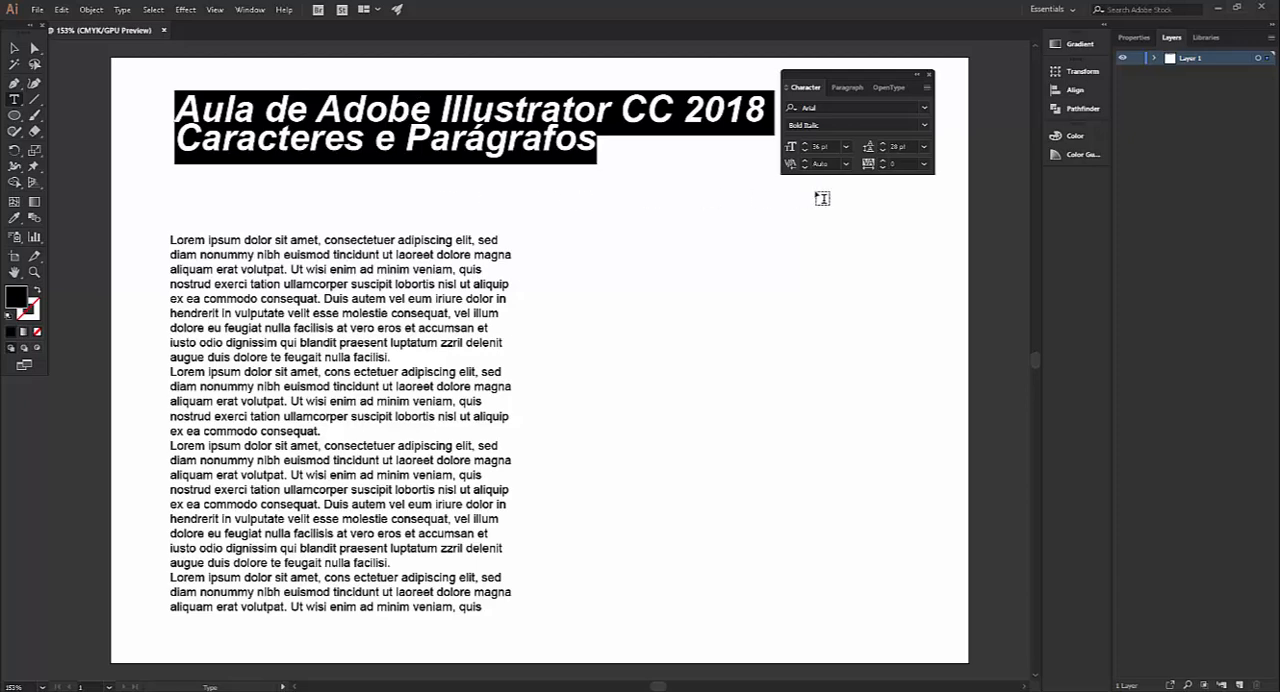
Raise the title's leading to 44 pt, and match it to the font size at 36 pt
left_click(883, 143)
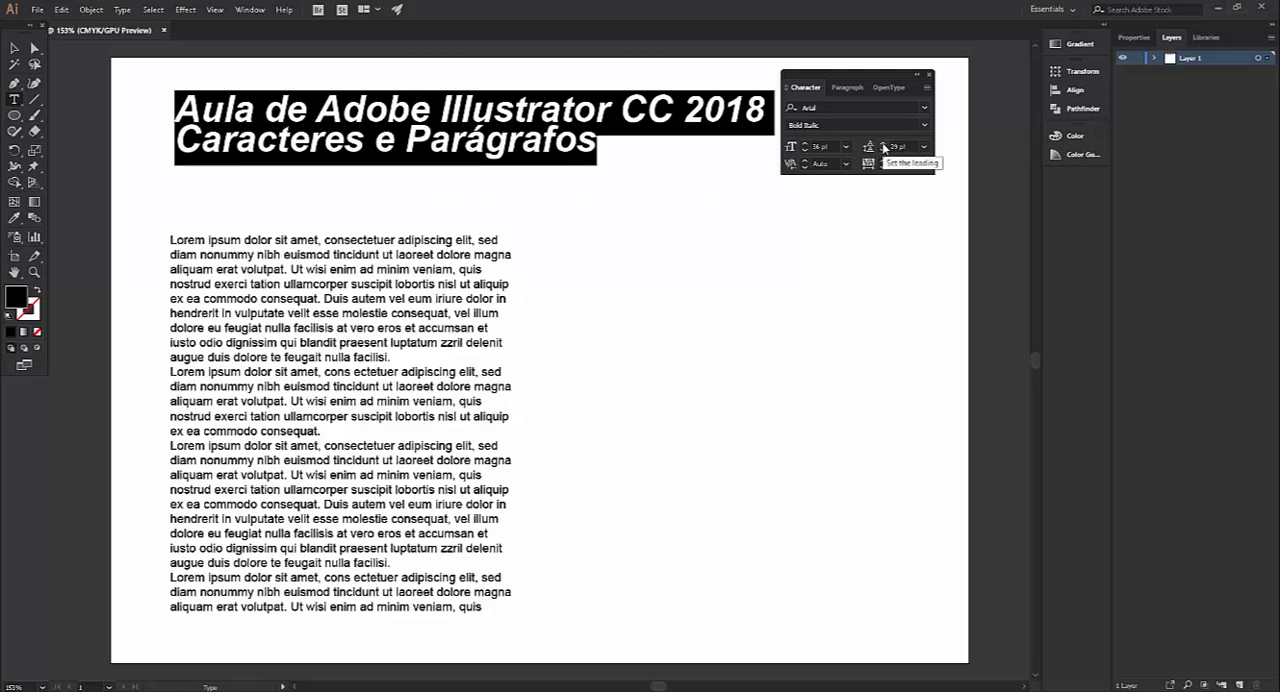
left_click(883, 143)
left_click(883, 143)
left_click(883, 143)
left_click(883, 143)
left_click(883, 143)
left_click(883, 144)
left_click(883, 144)
left_click(883, 144)
left_click(883, 144)
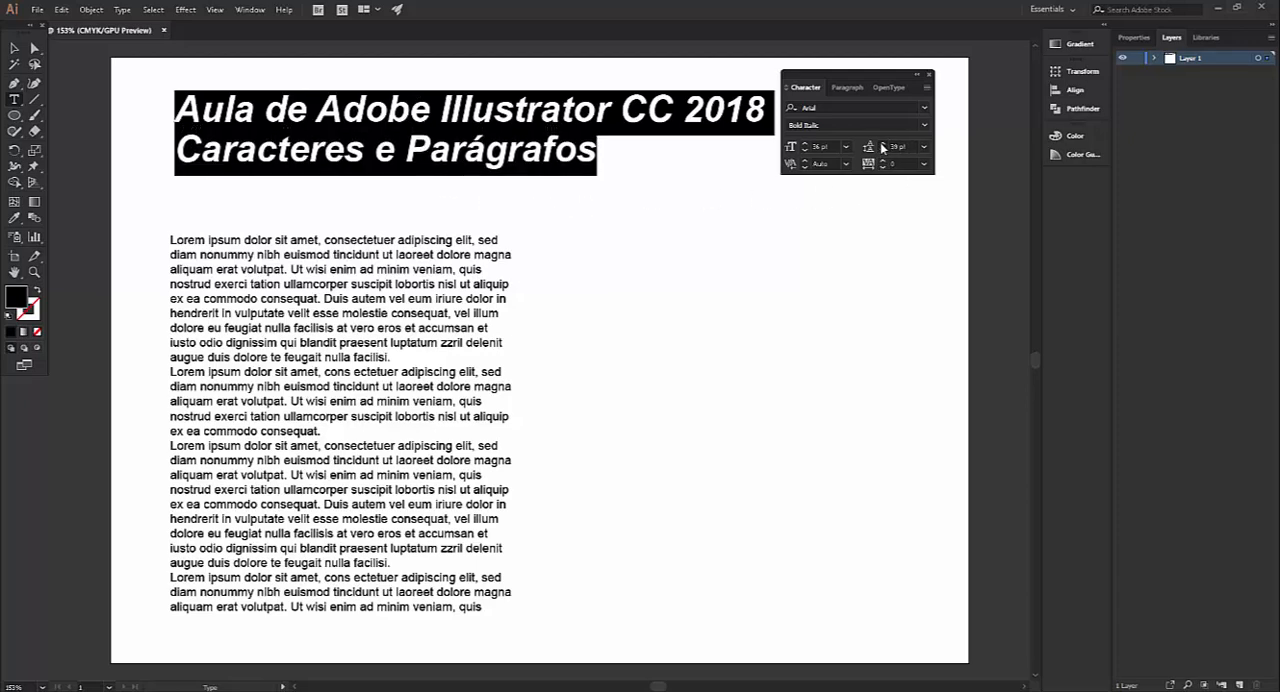
left_click(883, 144)
left_click(883, 144)
left_click(883, 144)
left_click(883, 144)
left_click(876, 147)
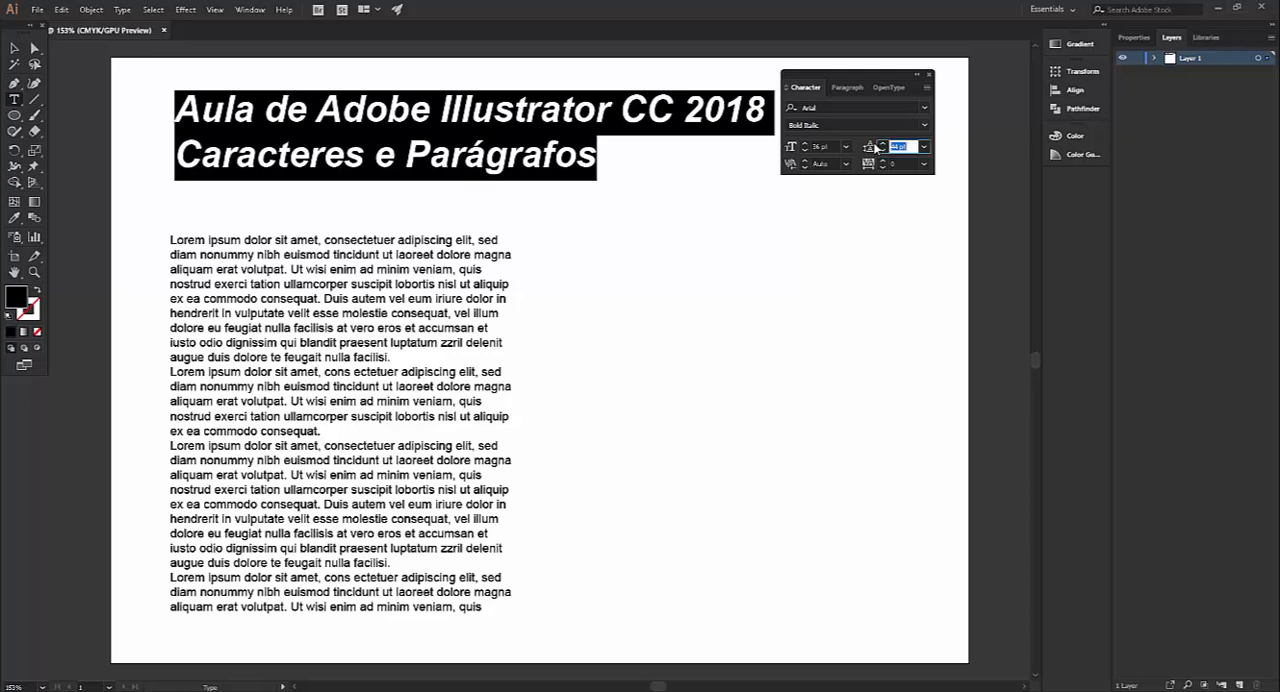
double_click(871, 147)
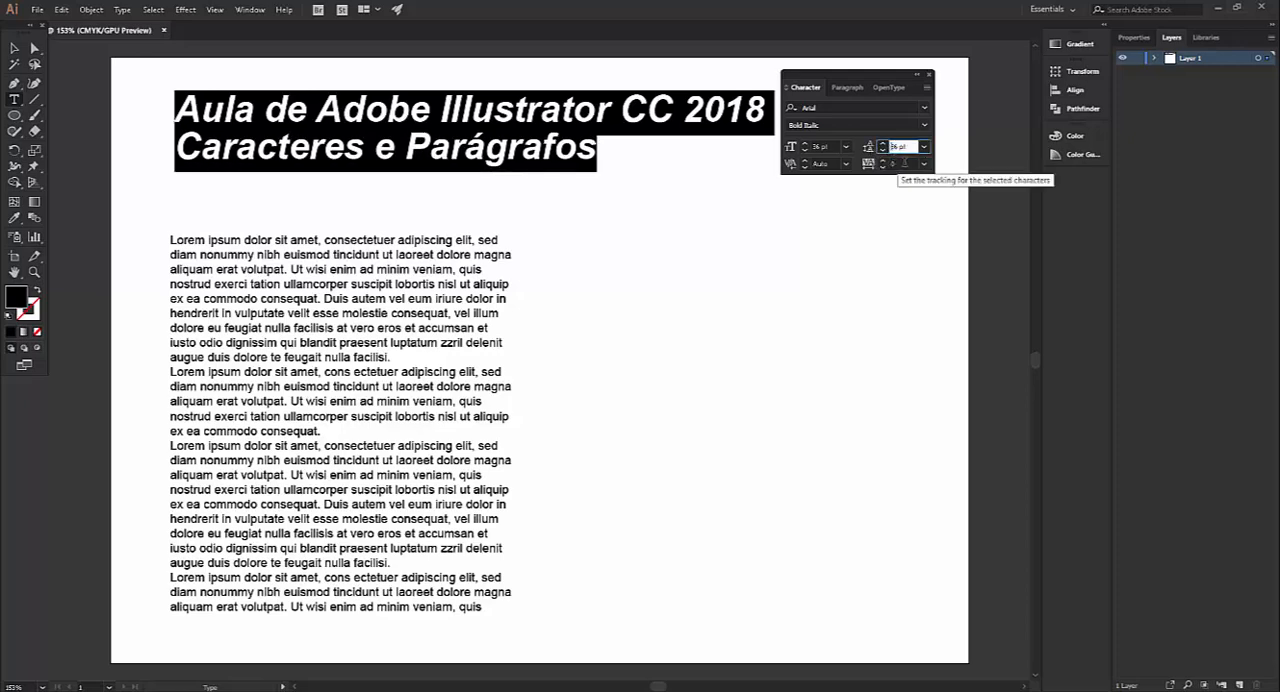
Raise the title's leading to 49 pt, and lower it to 43 pt
left_click(883, 144)
left_click(883, 144)
left_click(883, 144)
left_click(884, 145)
left_click(884, 145)
left_click(884, 145)
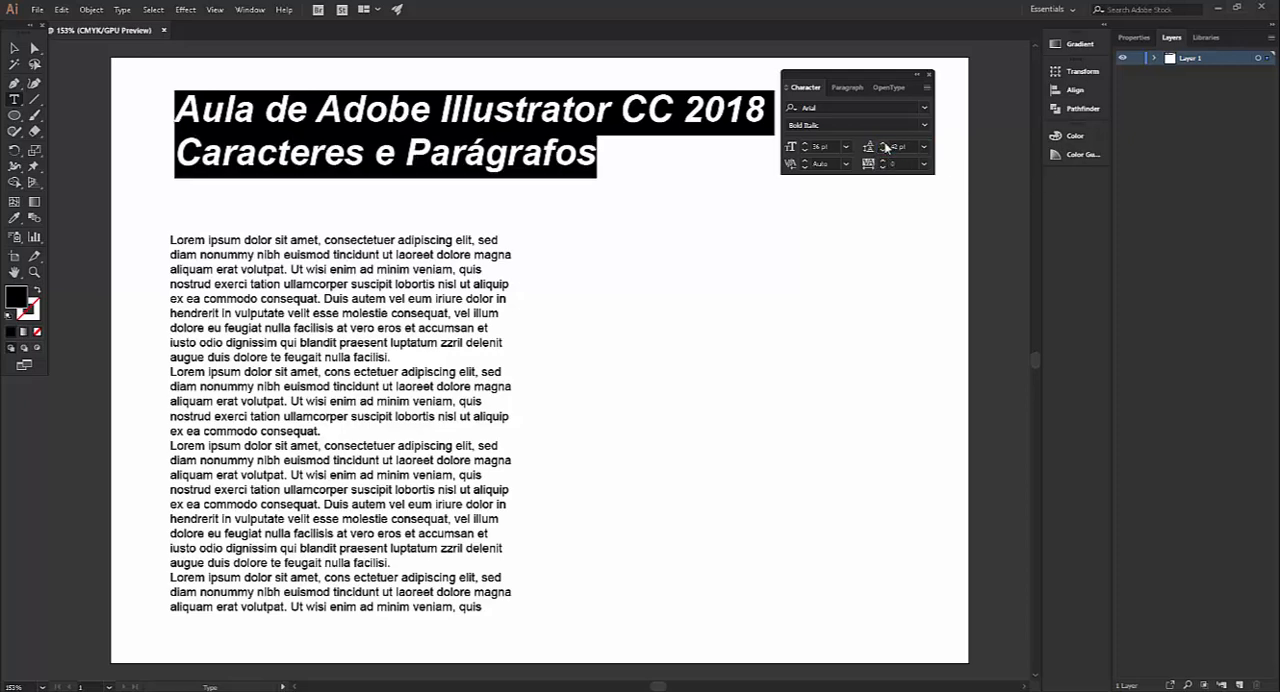
left_click(884, 145)
left_click(884, 145)
left_click(884, 145)
left_click(884, 145)
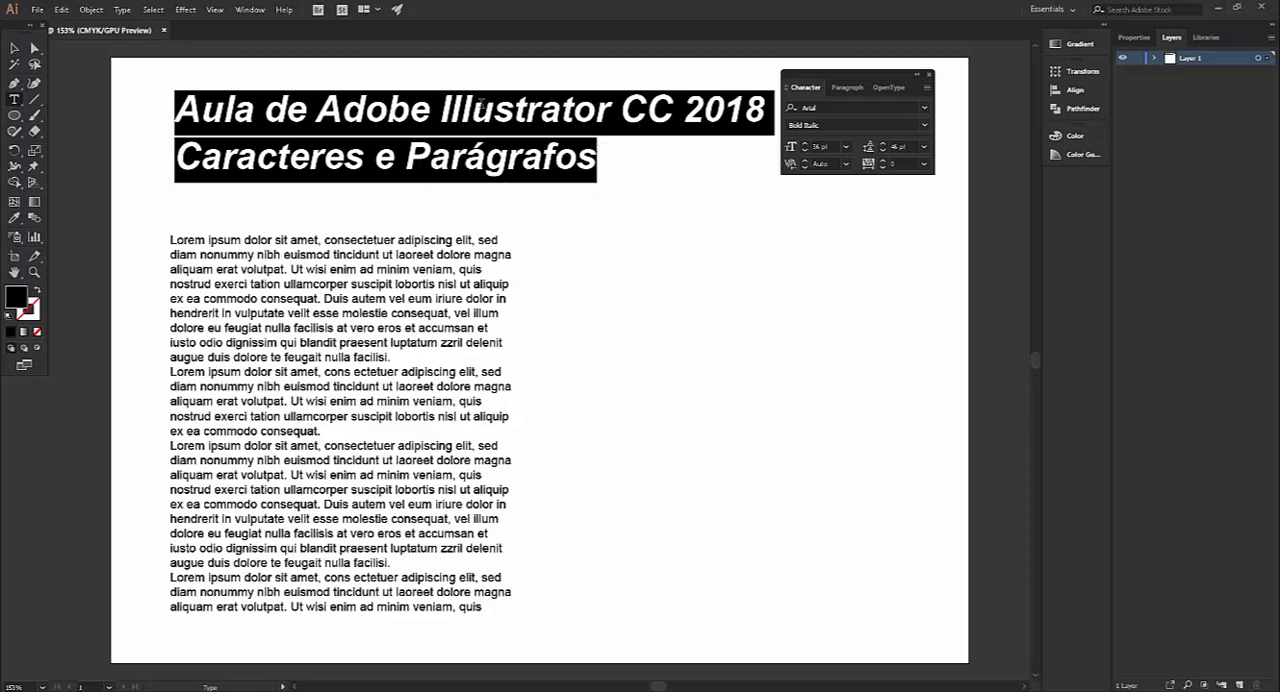
left_click(884, 144)
left_click(884, 144)
left_click(884, 145)
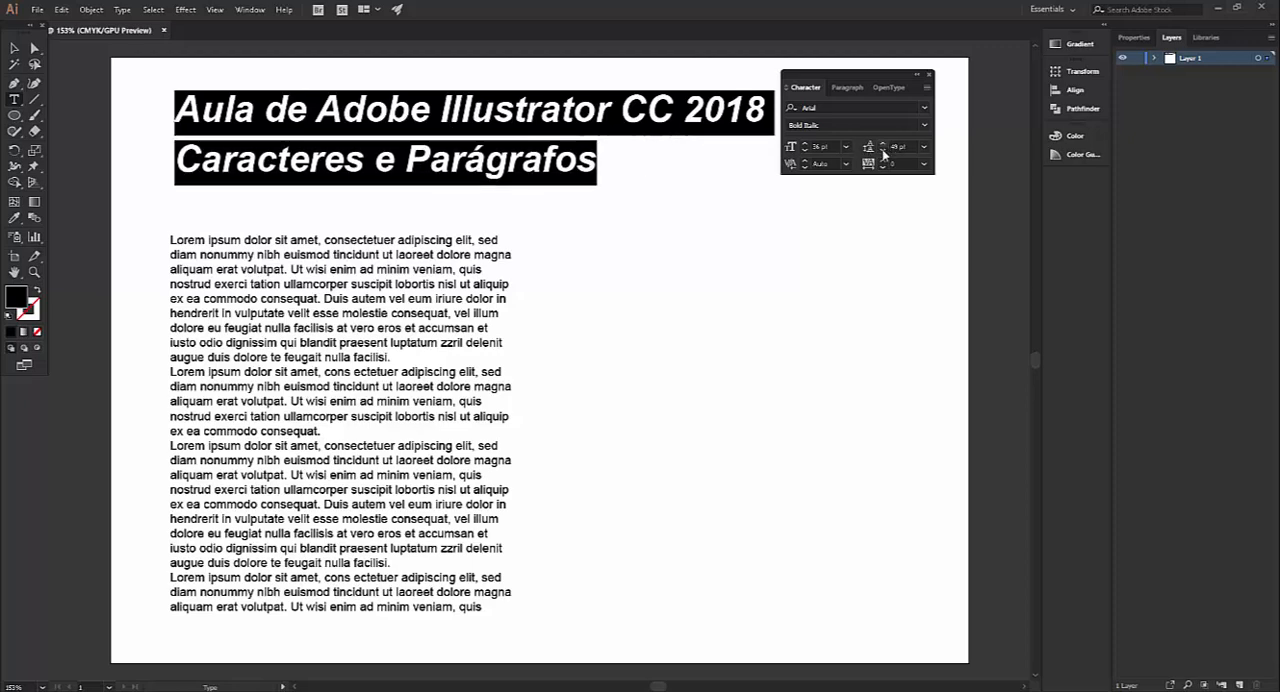
left_click(884, 153)
left_click(884, 153)
left_click(884, 153)
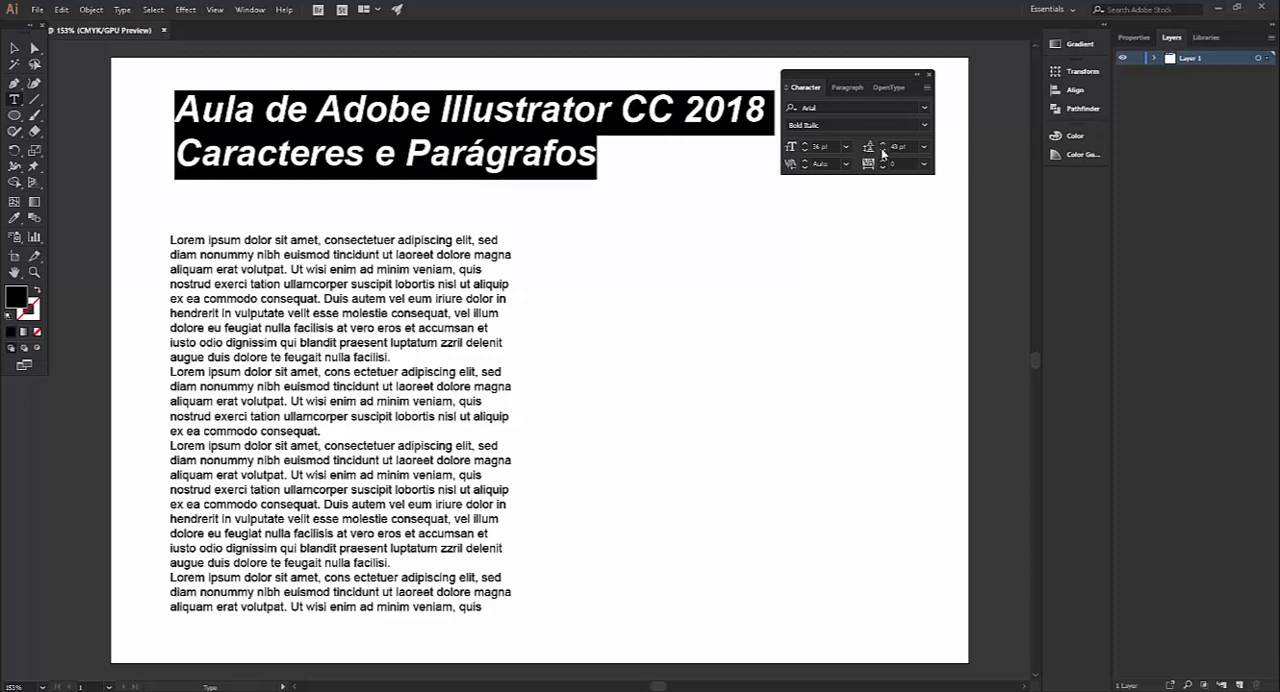
Adjust the title's leading to 45 pt, and restore it to Auto
left_click(884, 144)
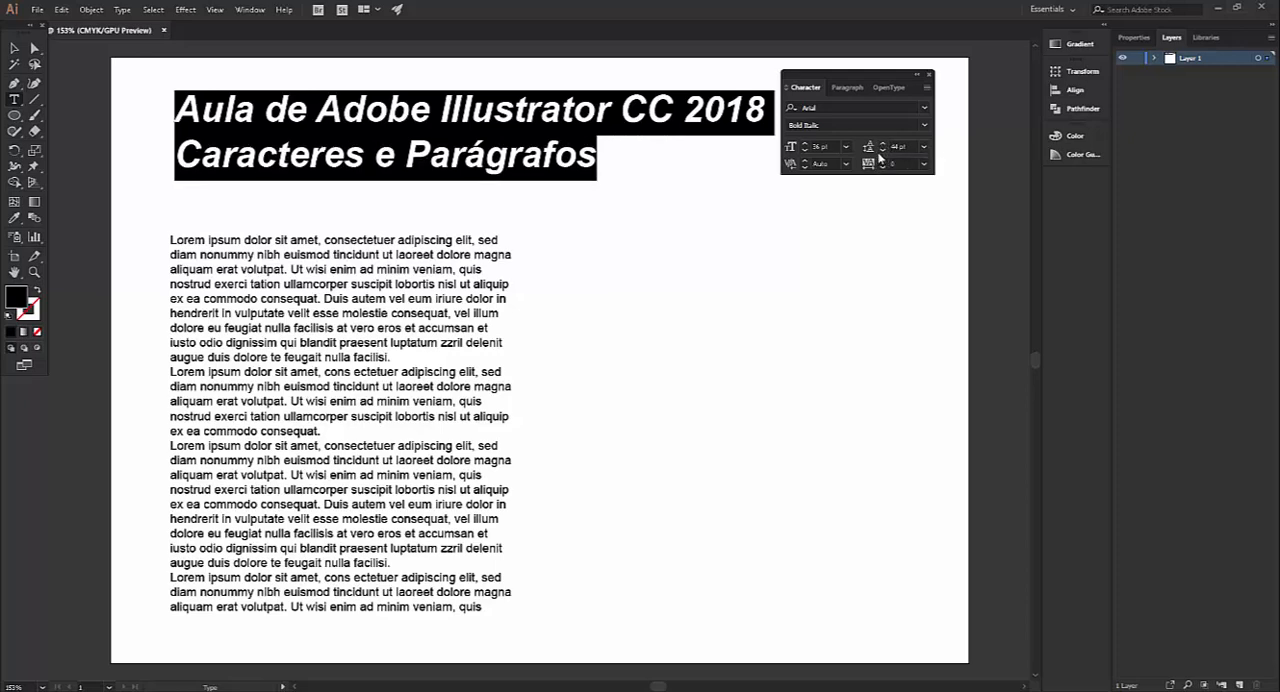
left_click(884, 152)
left_click(885, 145)
left_click(884, 144)
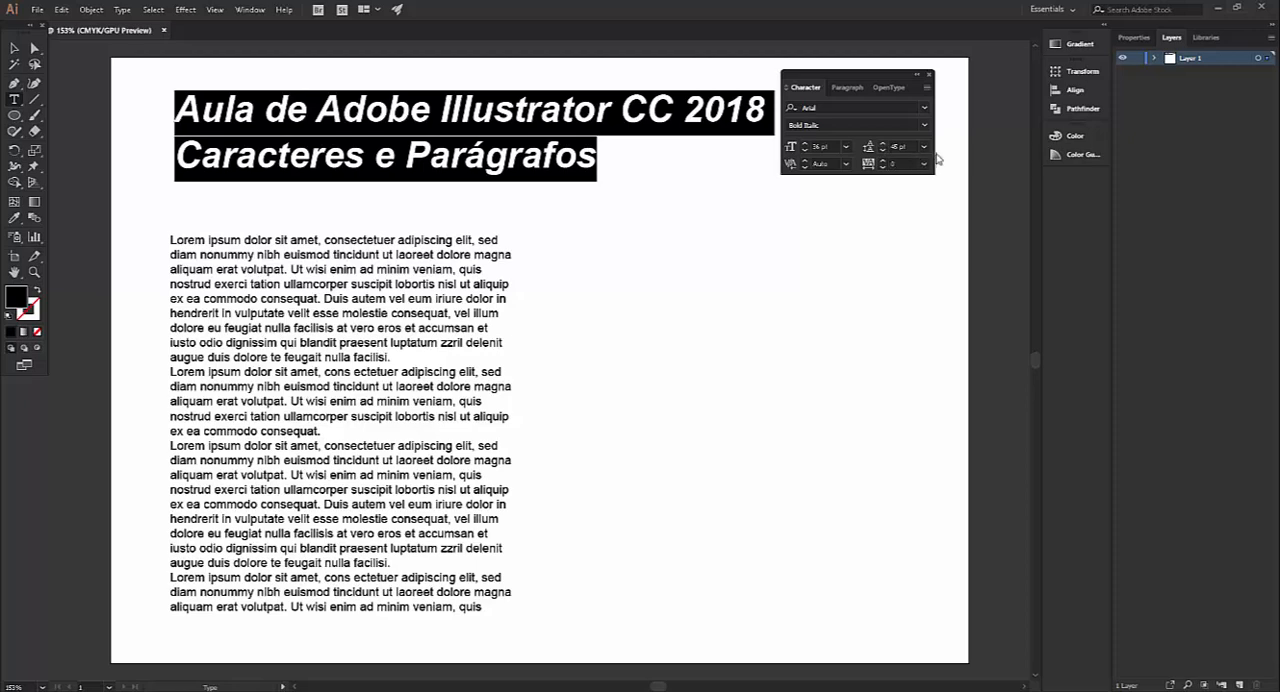
left_click(924, 147)
left_click(939, 179)
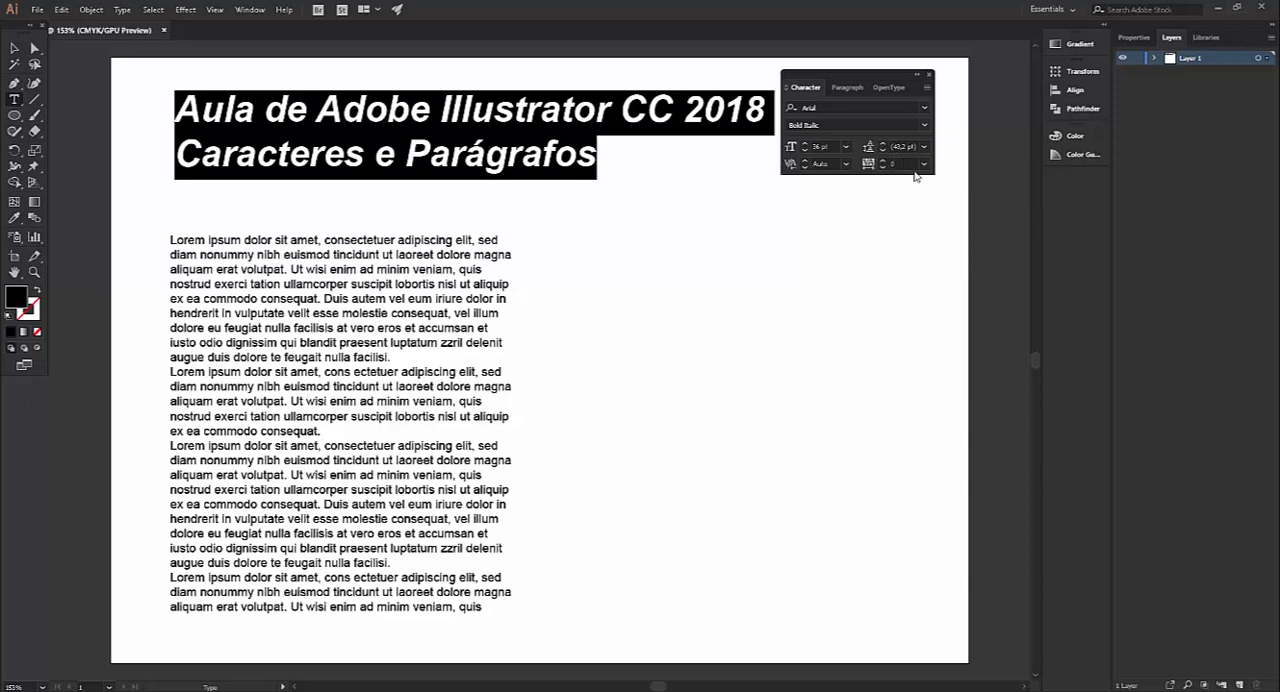
Preview other leading values on the title and reapply Auto leading
left_click(925, 148)
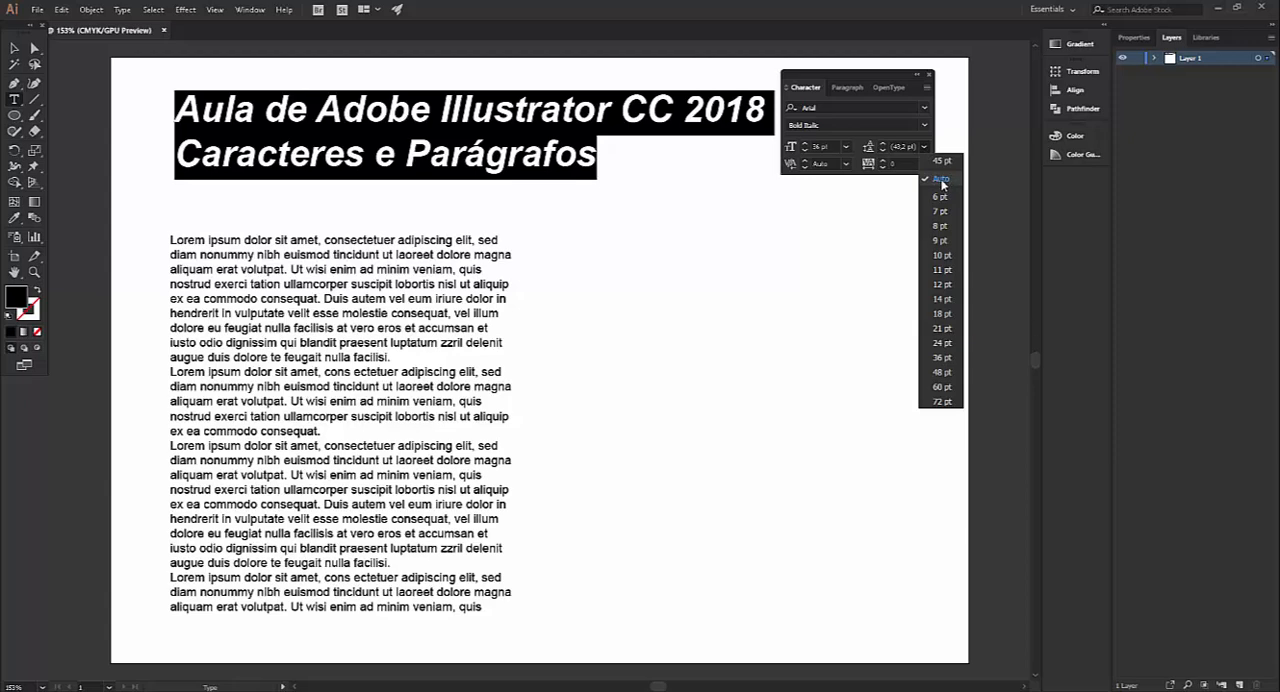
left_click(941, 181)
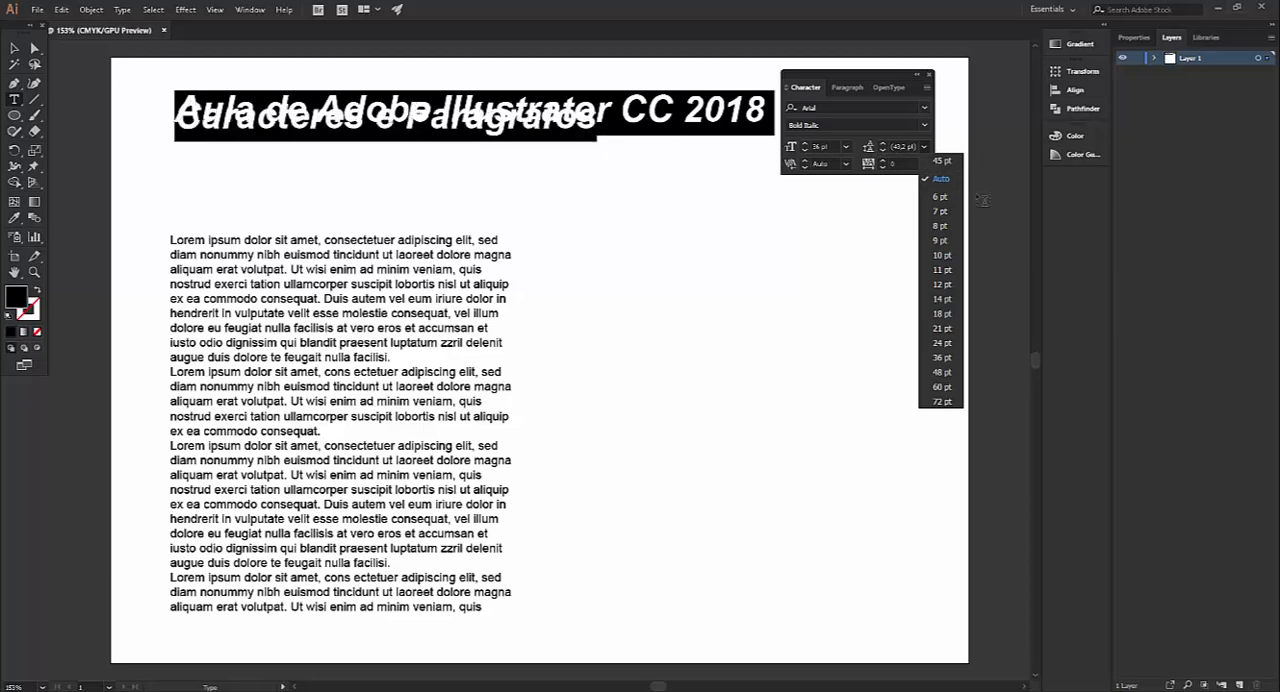
left_click(940, 179)
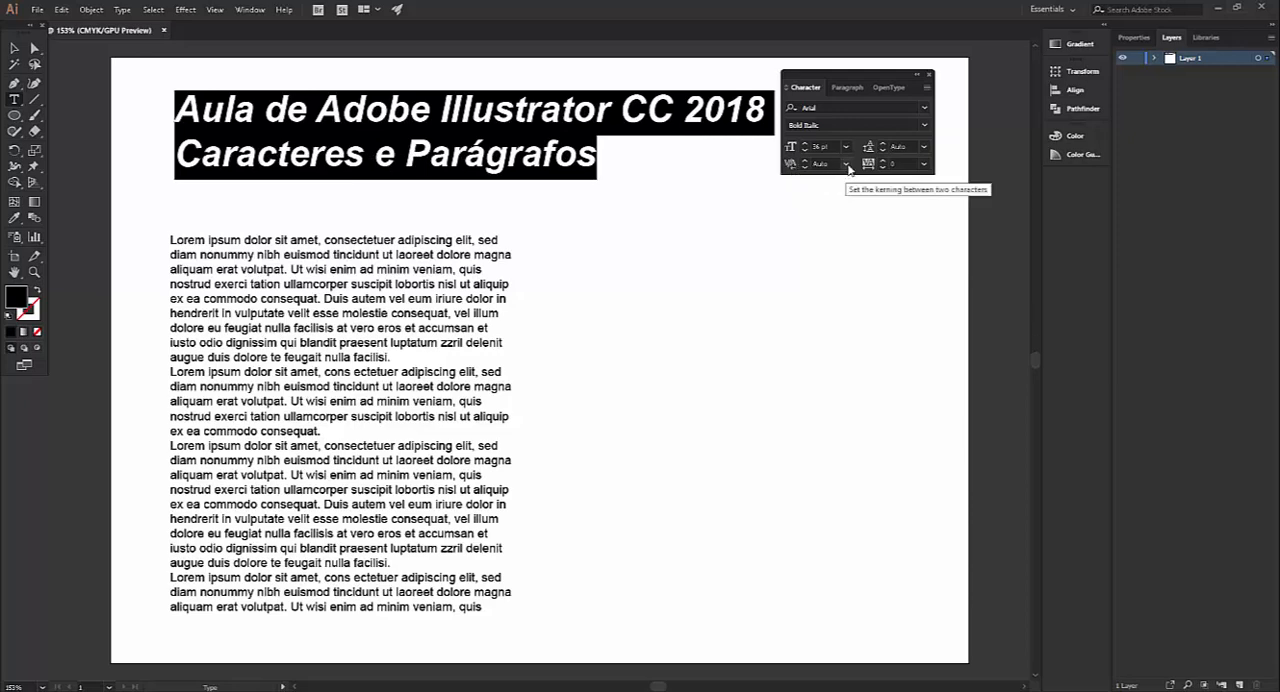
Set the kerning between the "A" and "u" of "Aula" to Optical
left_click(551, 165)
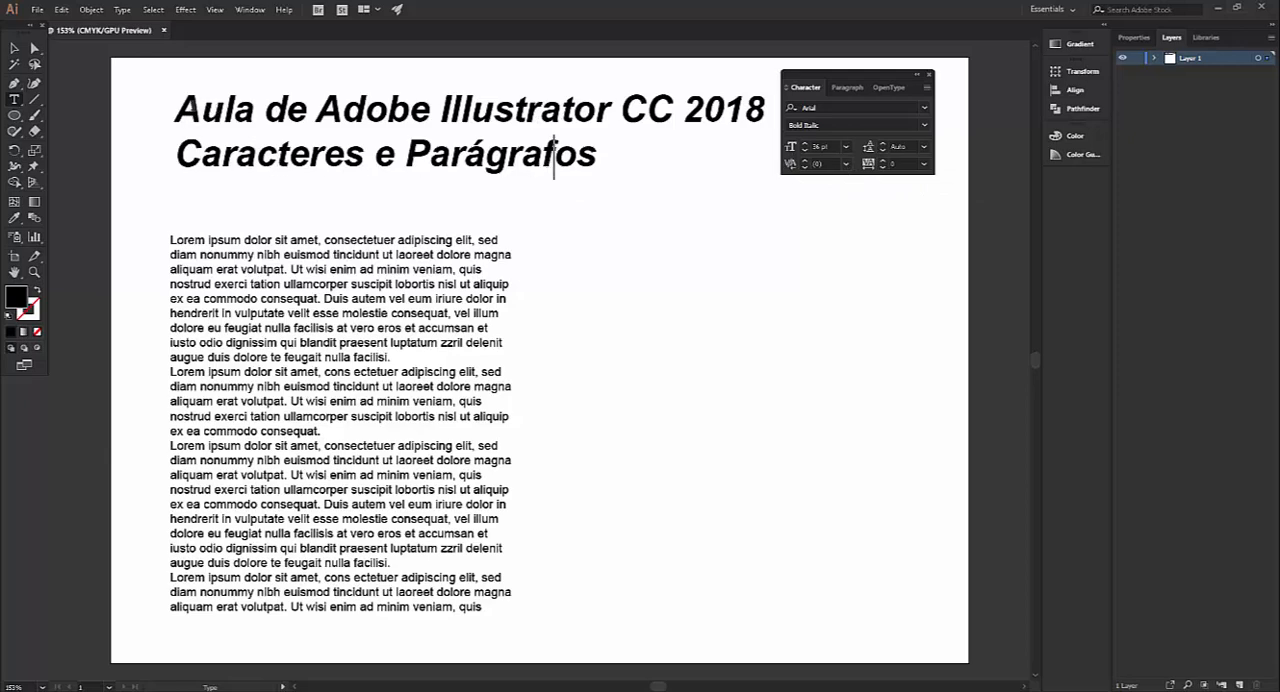
left_click(202, 112)
left_click(845, 163)
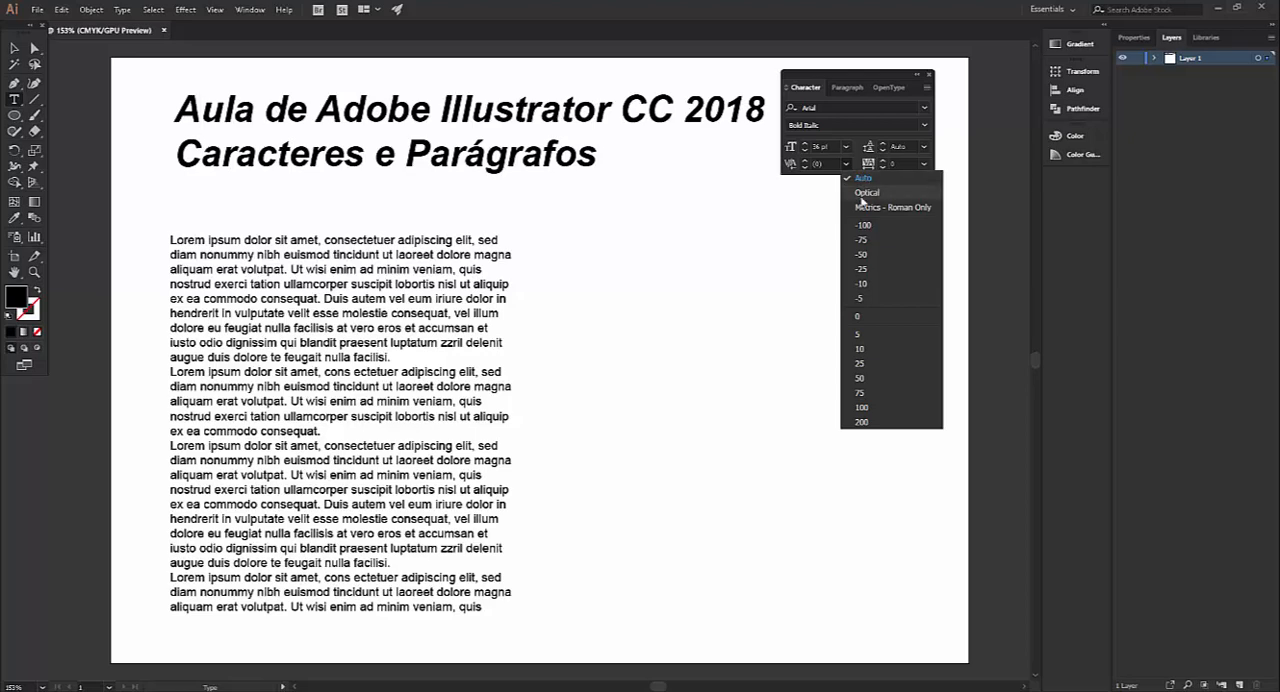
left_click(881, 193)
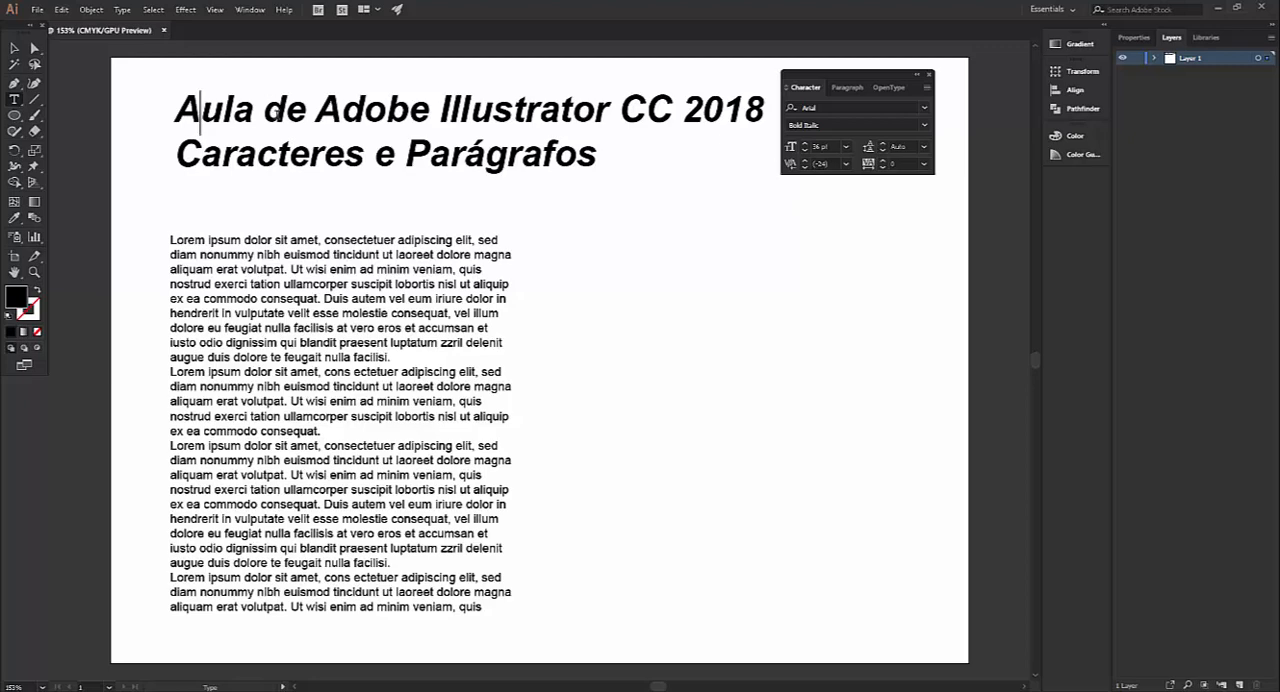
Raise the kerning between the "A" and "u" of "Aula" to 3
left_click(804, 160)
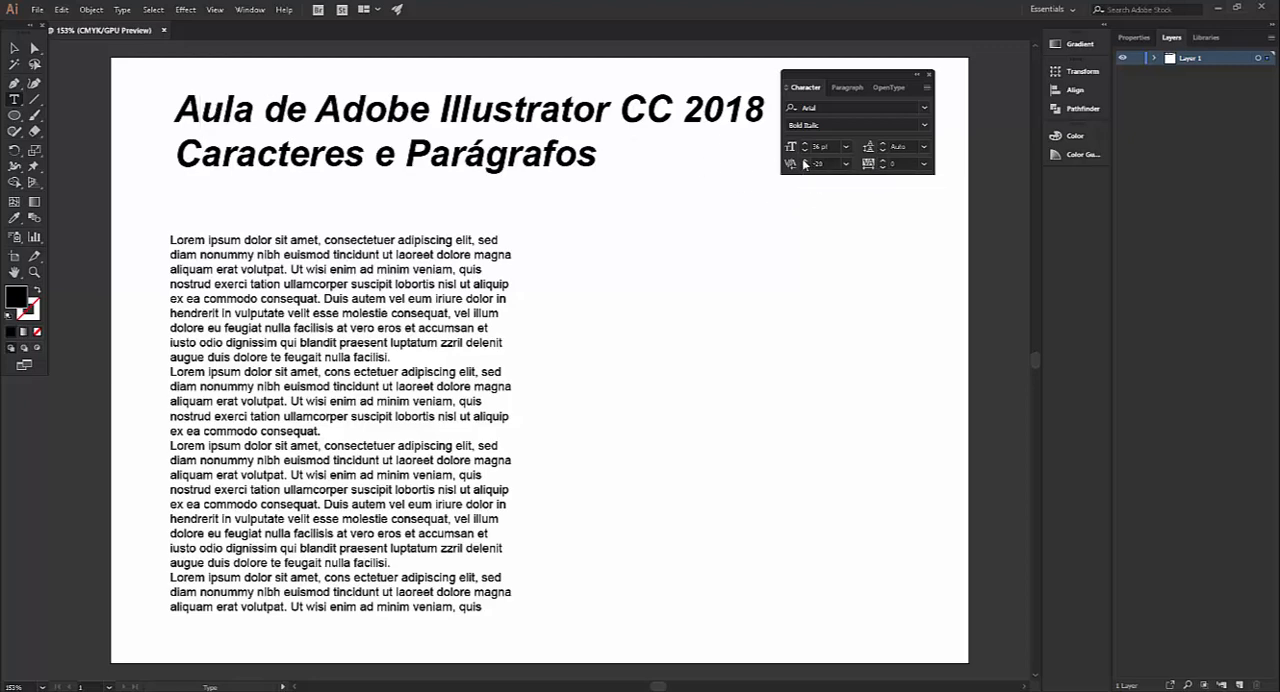
left_click(804, 160)
left_click(804, 160)
left_click(804, 160)
left_click(804, 160)
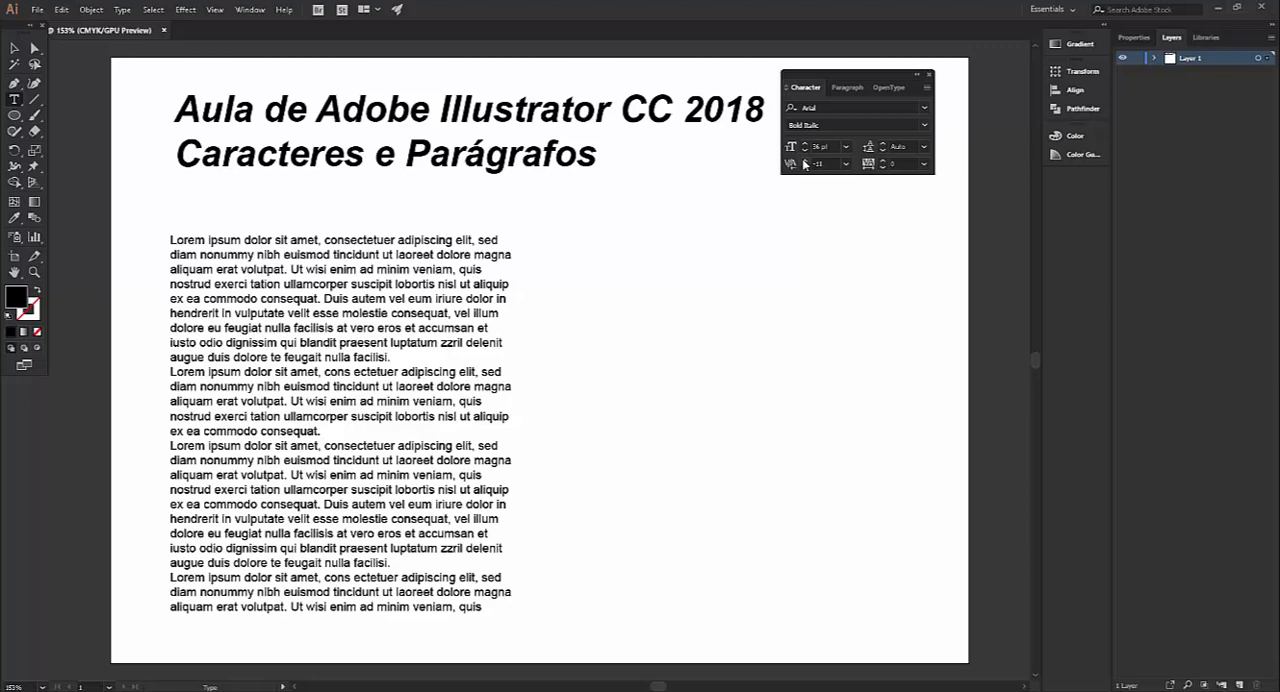
left_click(804, 160)
left_click(804, 160)
left_click(804, 160)
left_click(804, 160)
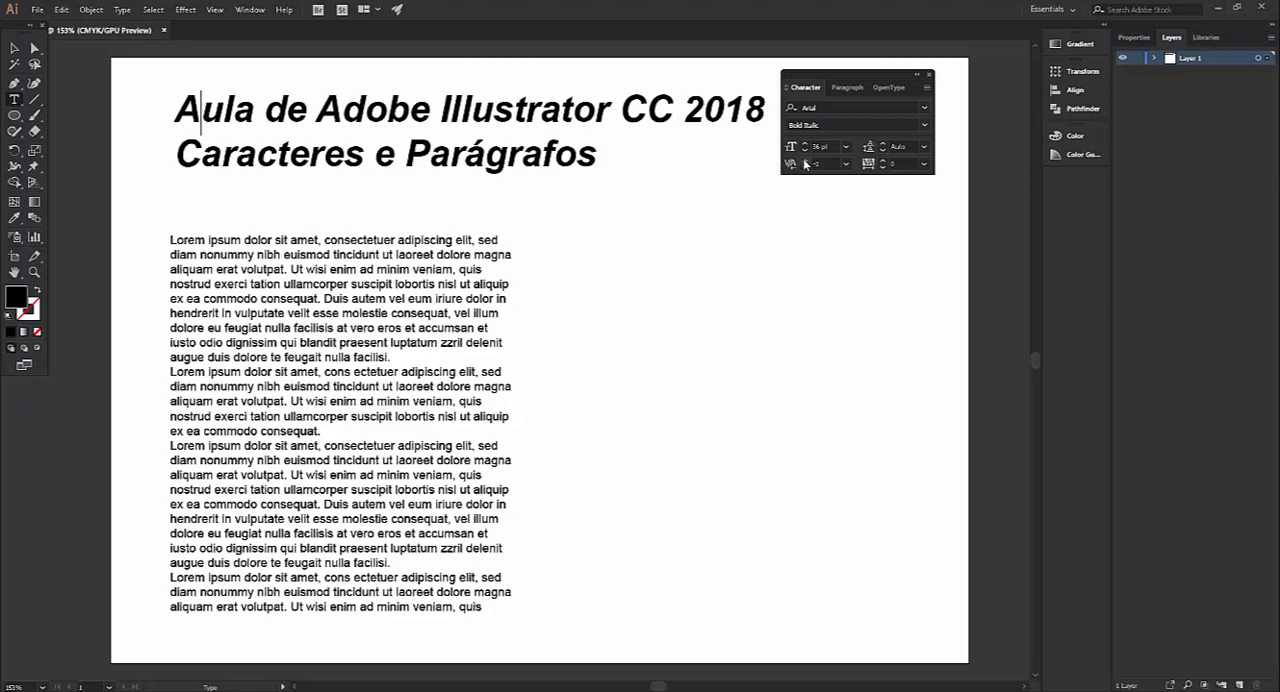
left_click(804, 160)
left_click(804, 160)
left_click(804, 160)
left_click(804, 160)
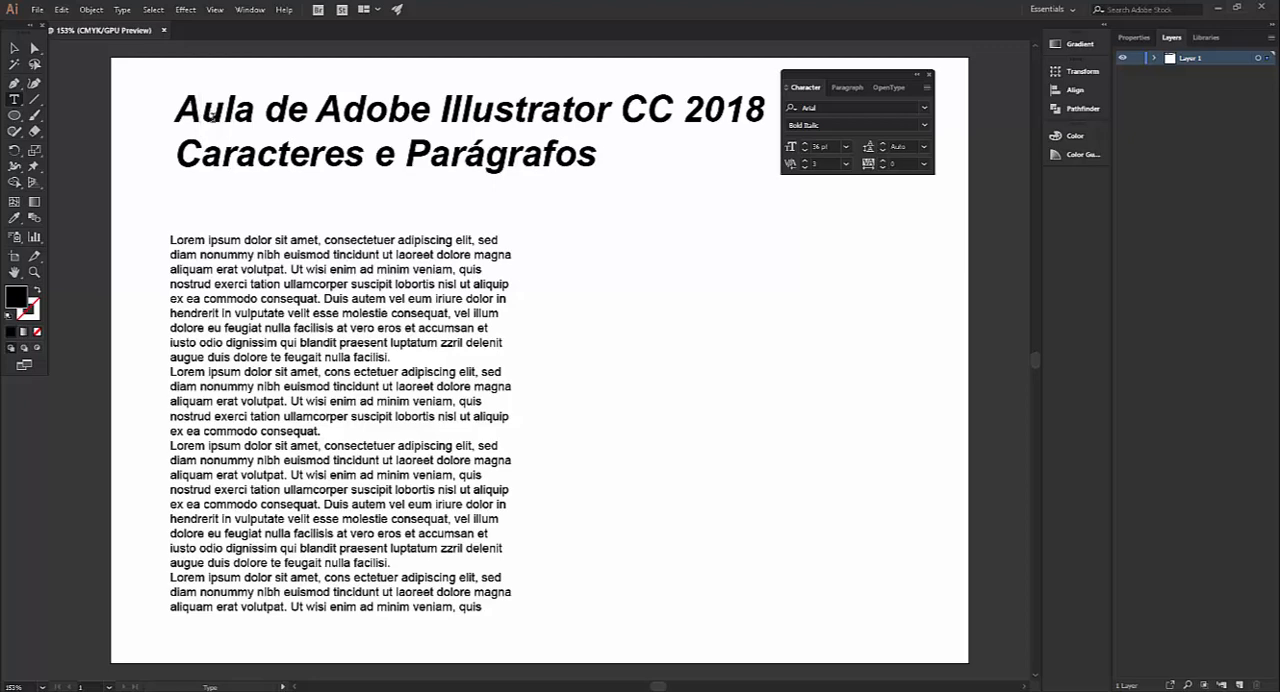
Widen the kerning between the "A" and "u" of "Aula" to 100, and restore it to Auto
left_click(846, 164)
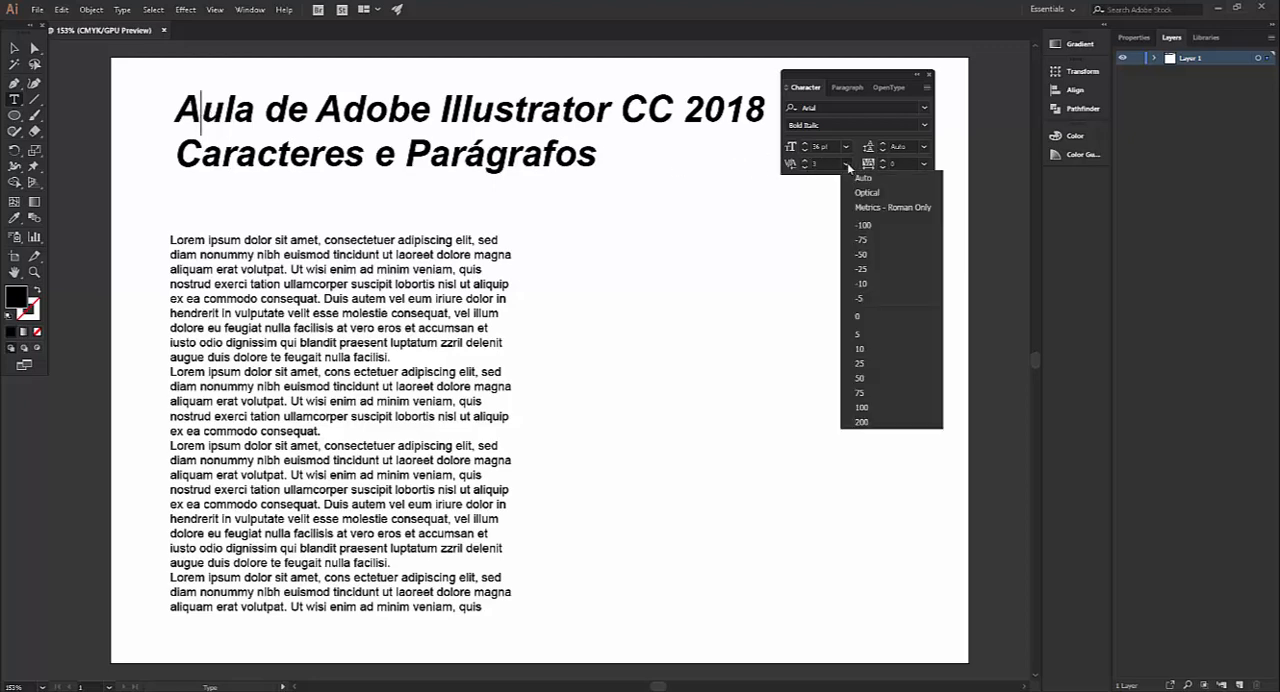
left_click(866, 408)
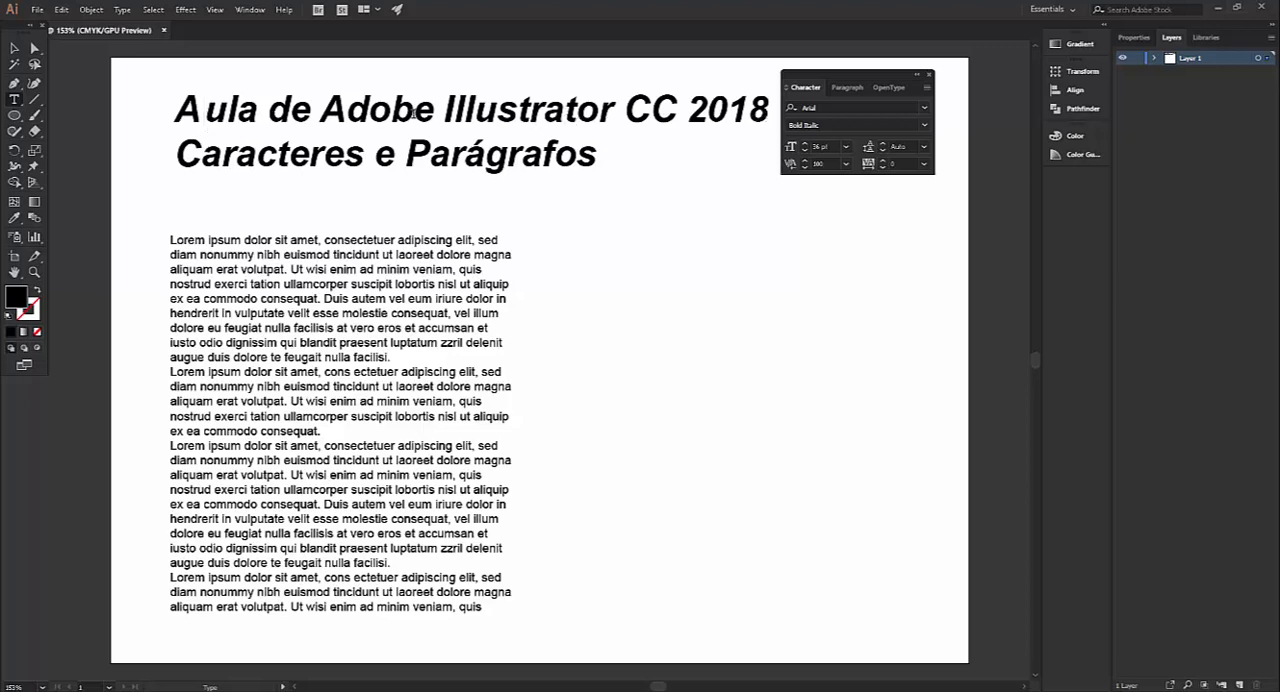
left_click(847, 164)
left_click(864, 181)
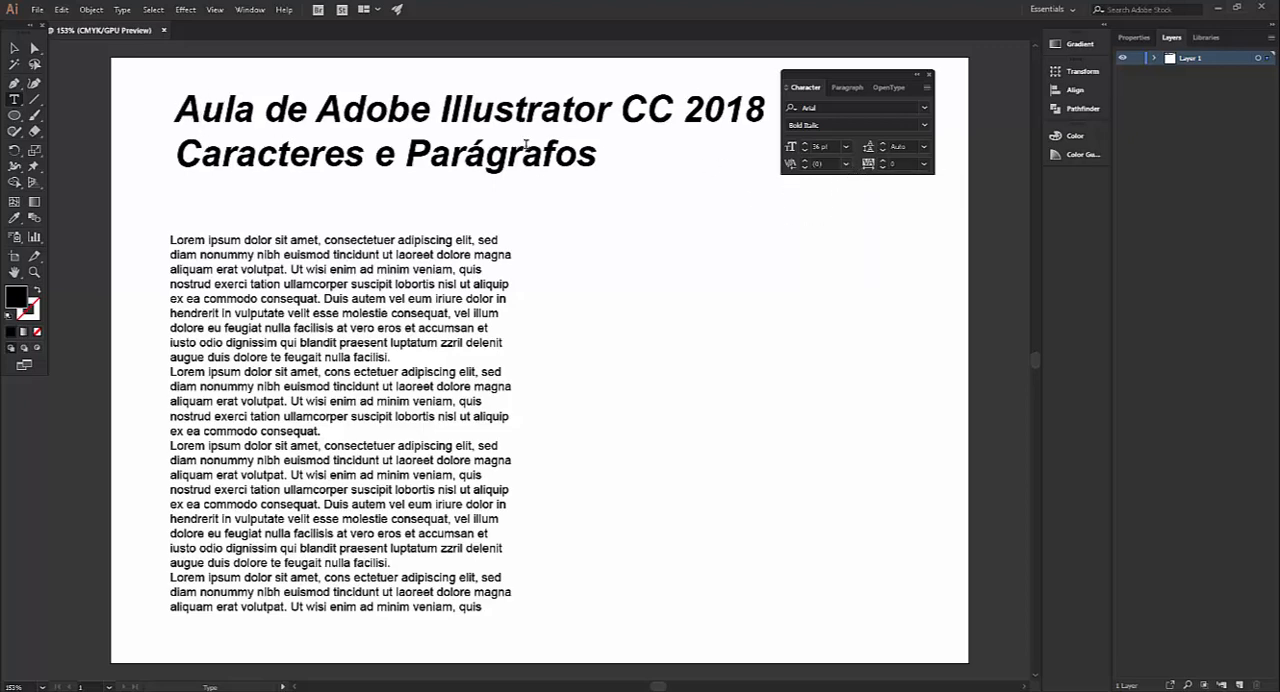
Raise the tracking of the title's first line to 17, and increase it to 100
left_click_drag(178, 110, 766, 112)
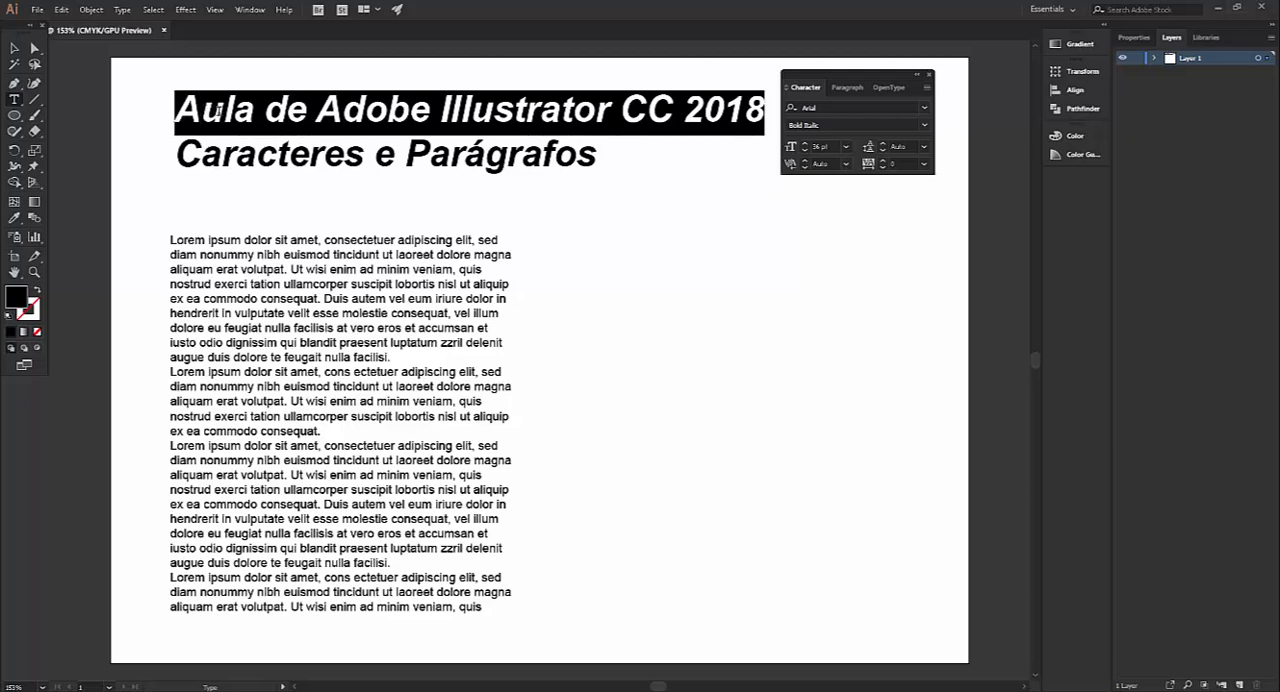
left_click(882, 160)
left_click(882, 160)
left_click(882, 160)
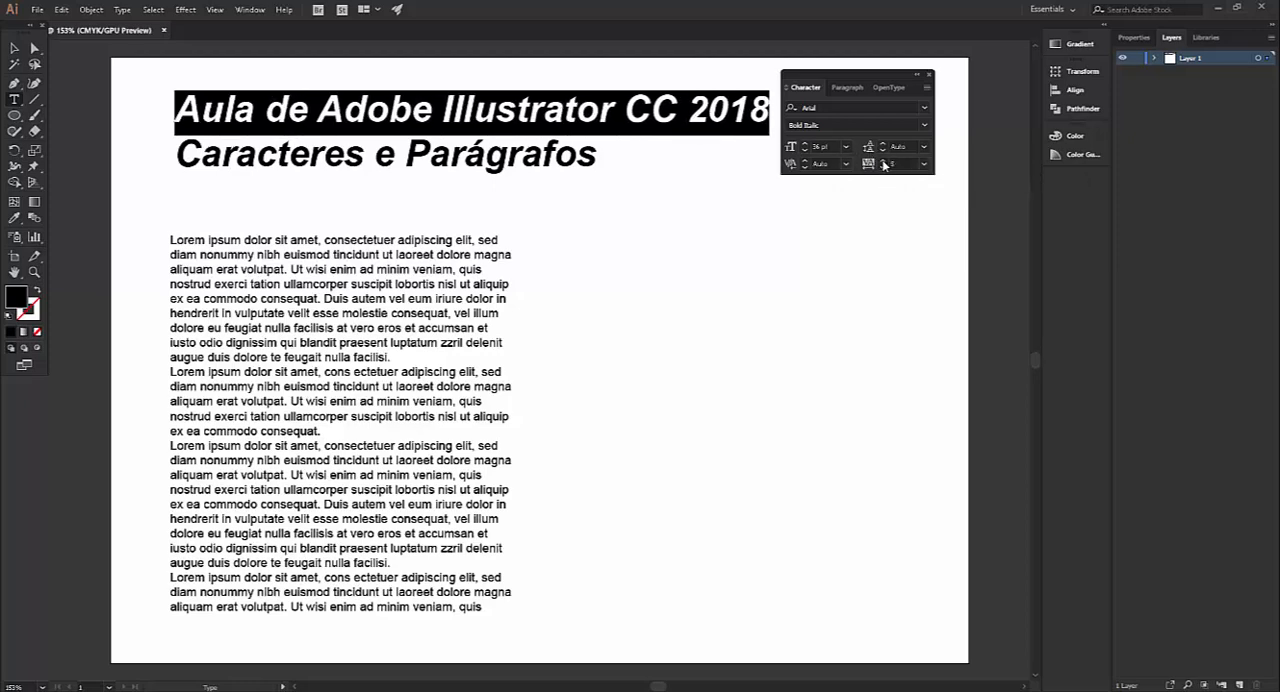
left_click(882, 160)
left_click(882, 161)
left_click(882, 161)
left_click(882, 161)
left_click(882, 161)
left_click(882, 161)
left_click(882, 161)
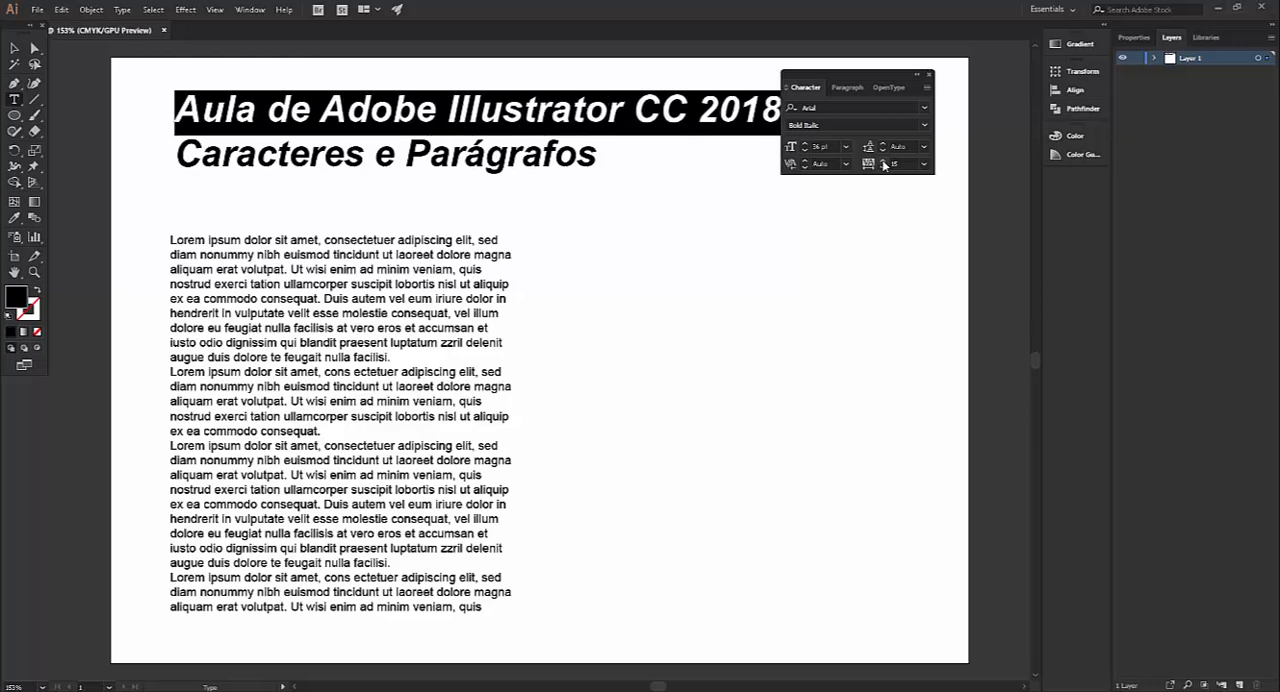
left_click(882, 161)
left_click(882, 161)
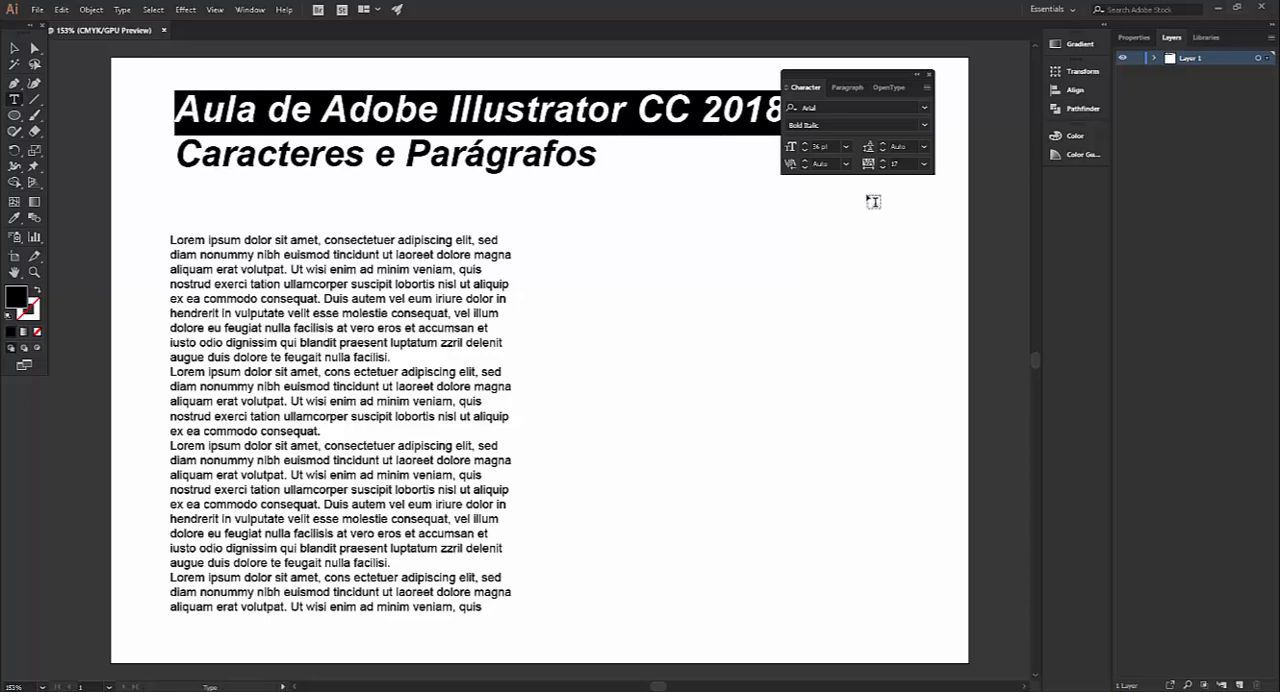
left_click(924, 164)
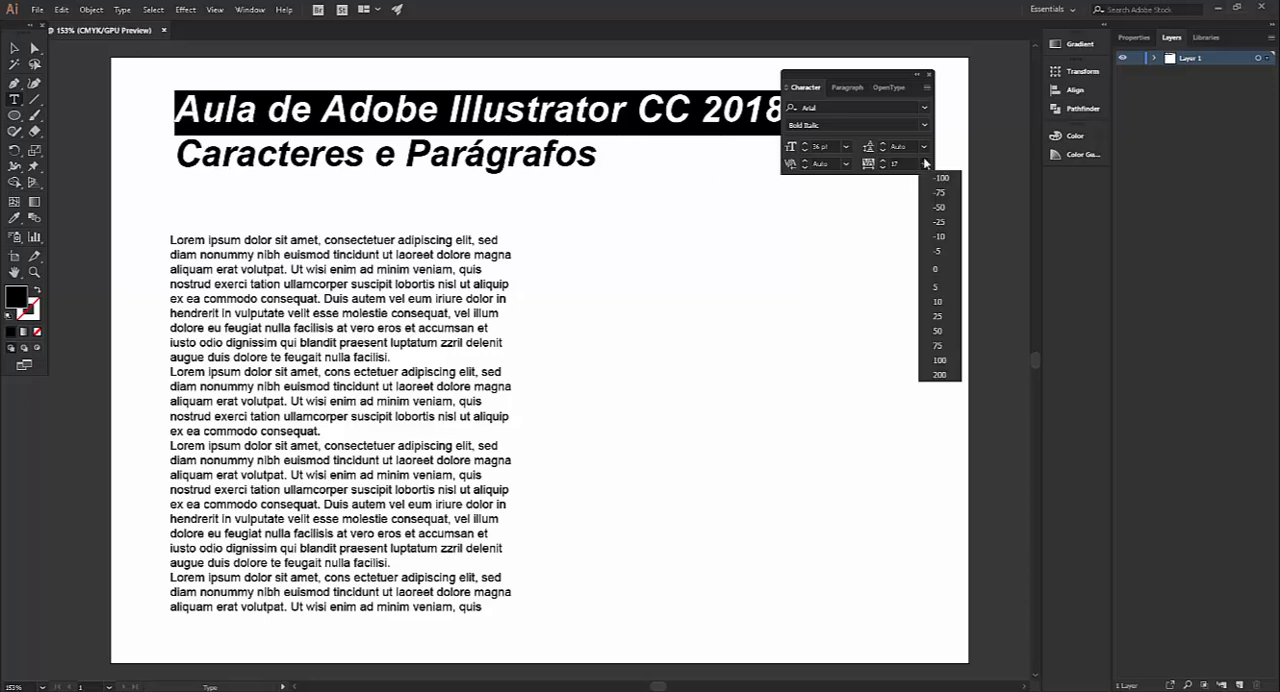
left_click(939, 360)
Move the Character panel clear of the title, deselect the text, and show the panel's full options
left_click_drag(889, 89, 781, 279)
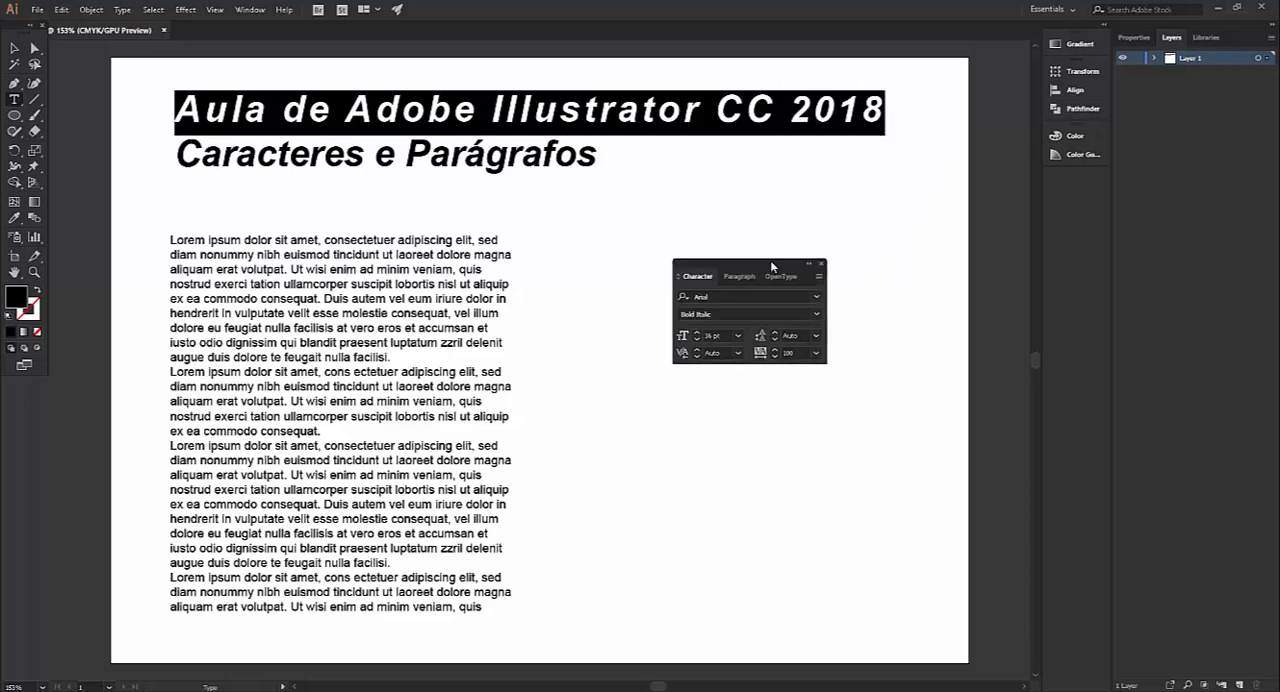
key("Escape")
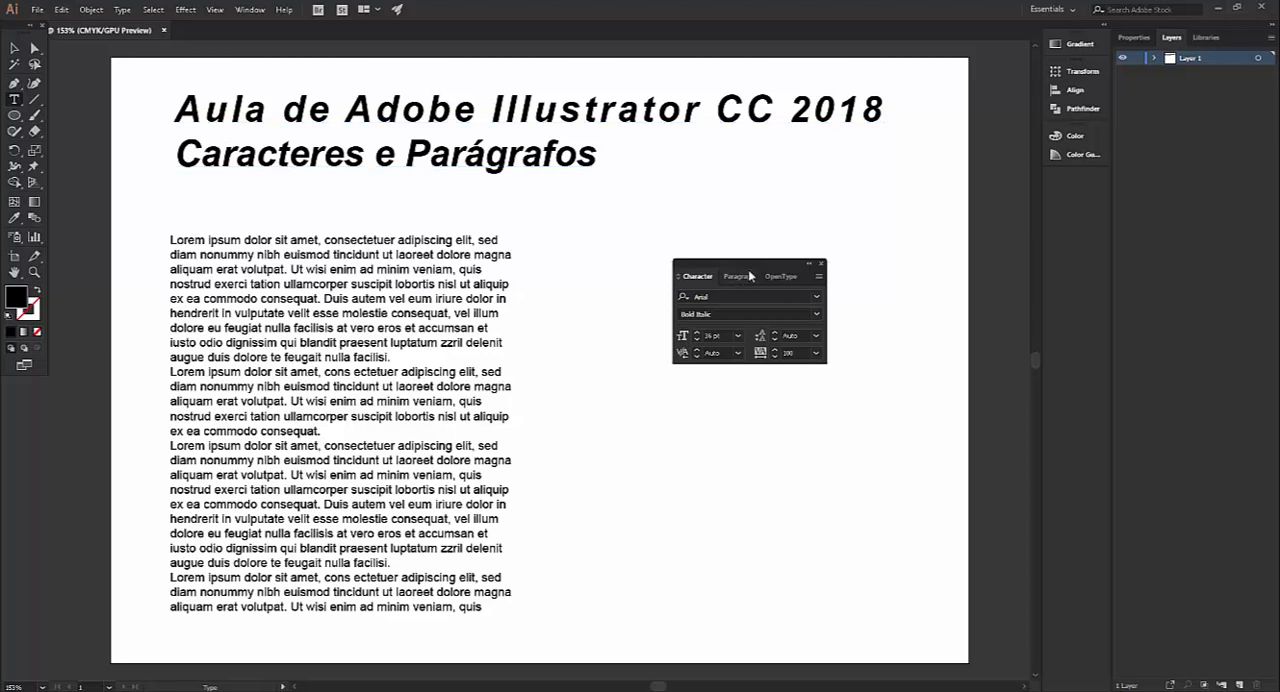
left_click_drag(765, 266, 789, 198)
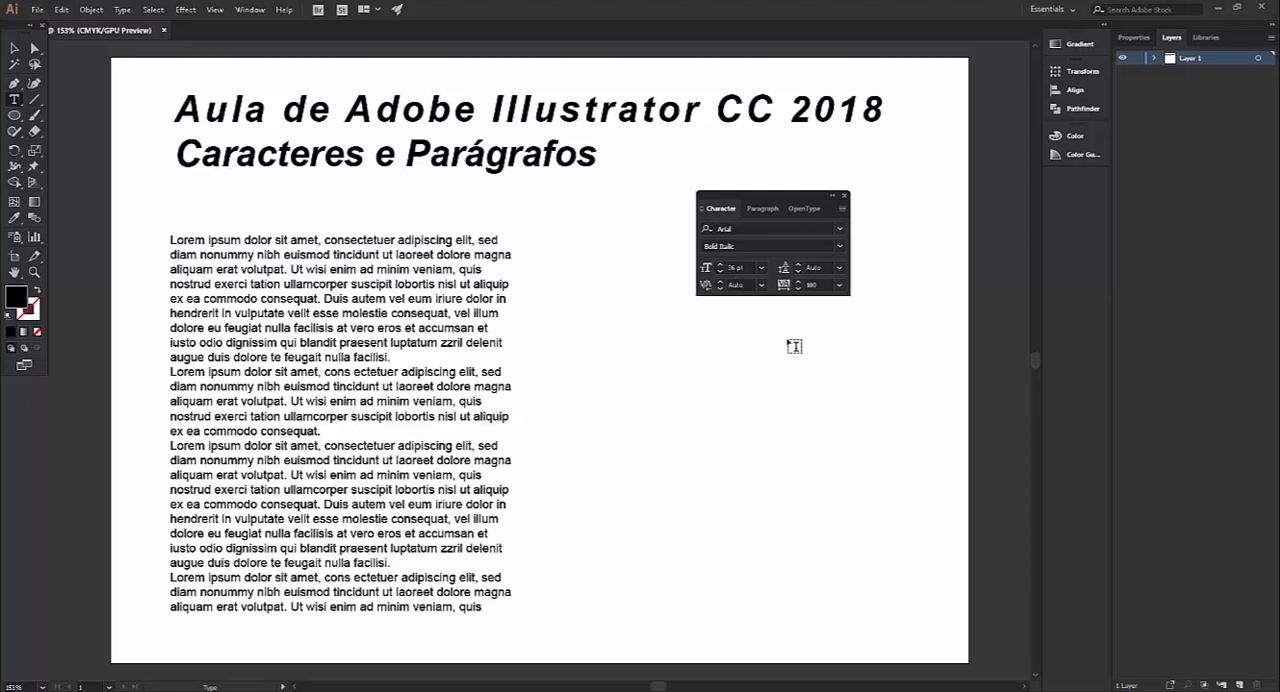
left_click(843, 210)
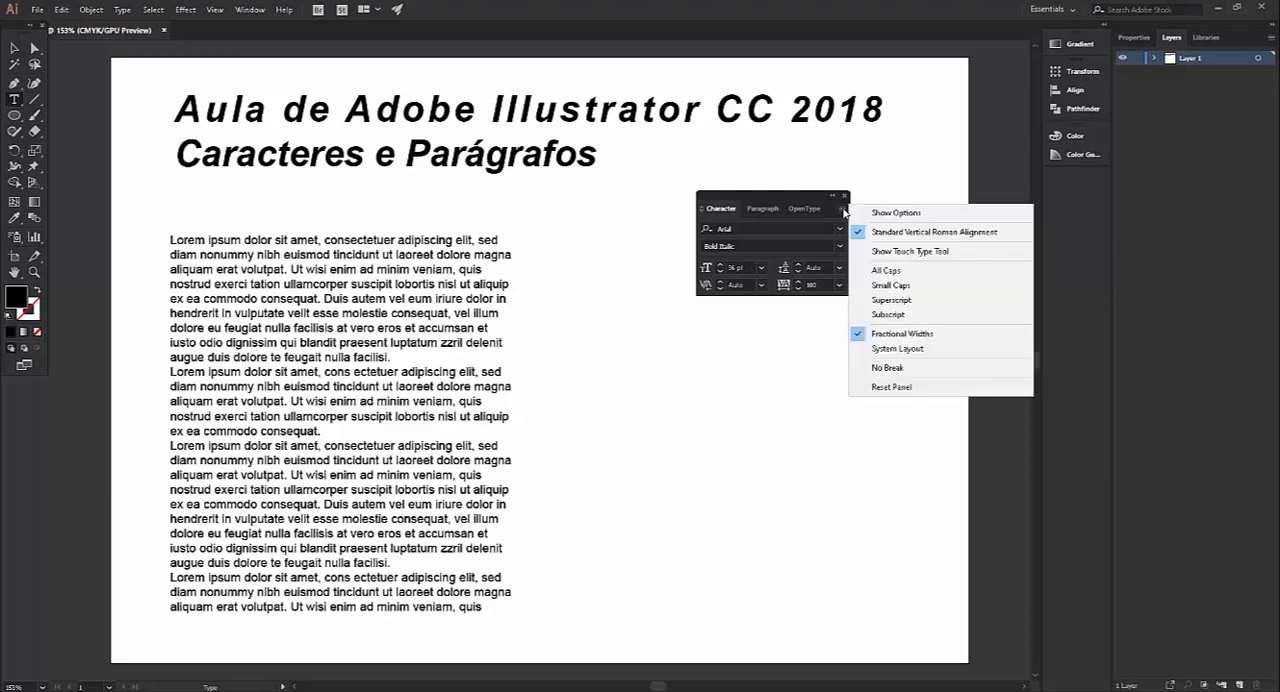
left_click(913, 216)
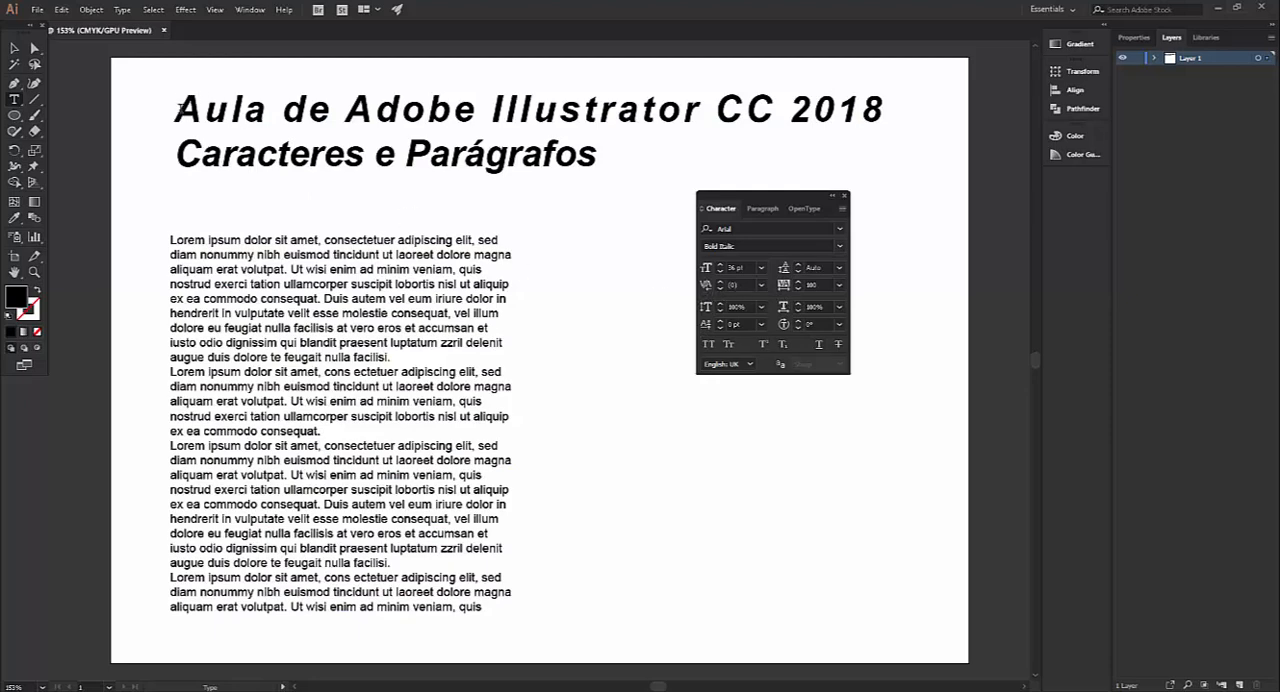
Change the font style of both title lines to Regular
left_click_drag(174, 112, 615, 152)
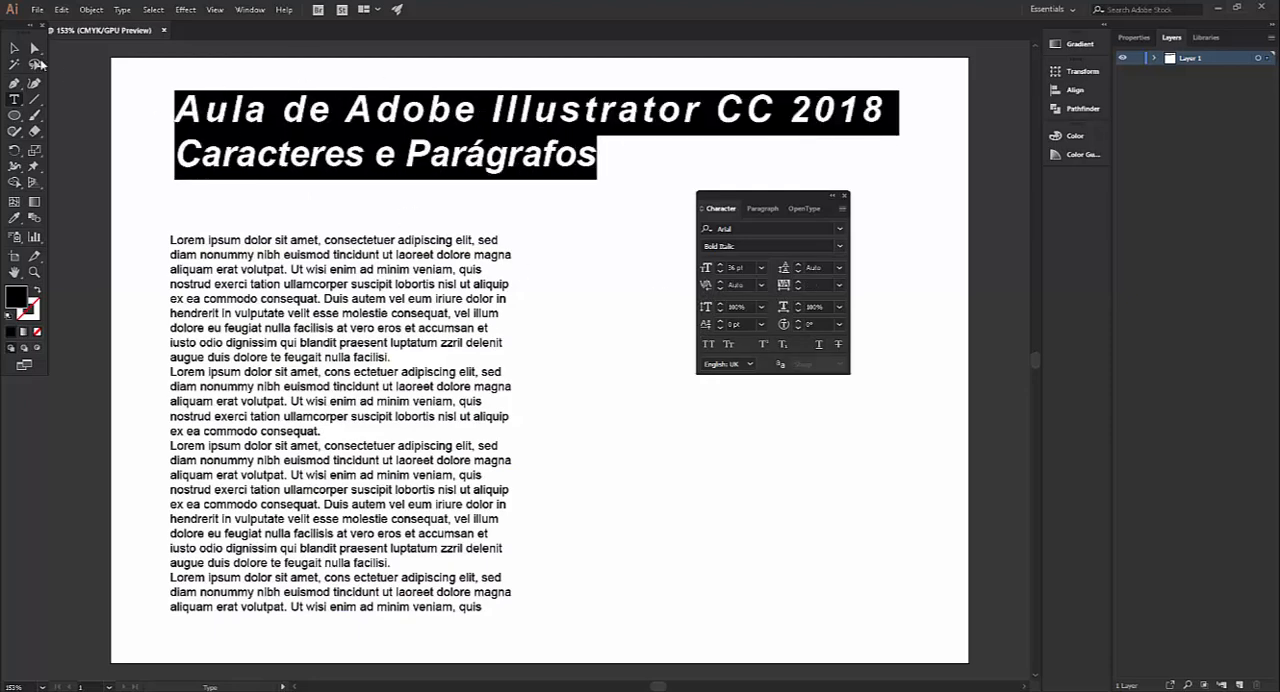
left_click(839, 246)
left_click(736, 320)
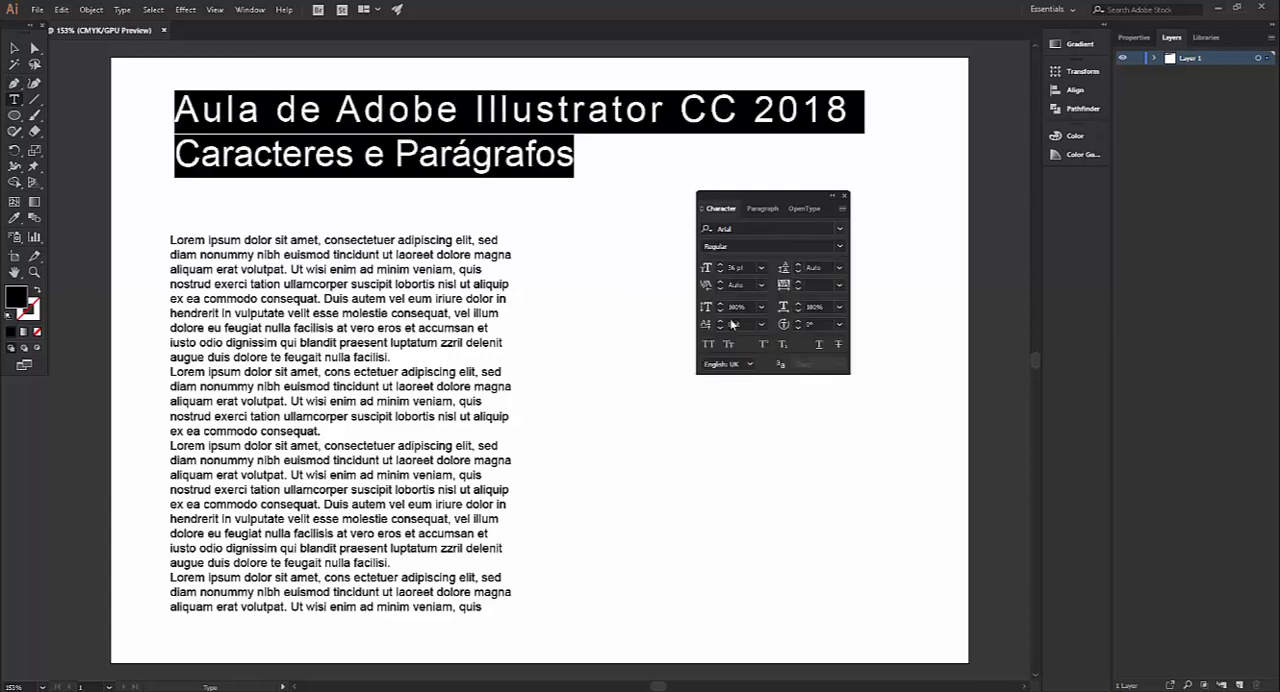
left_click(537, 157)
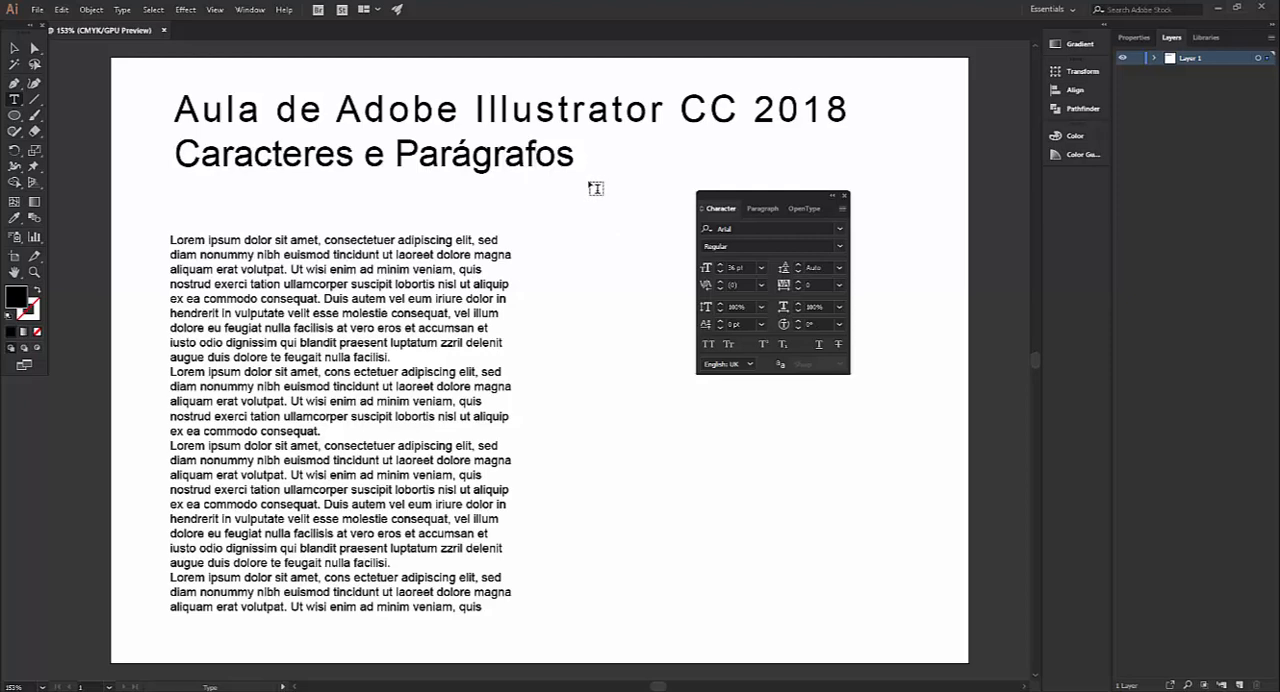
Set the vertical scale of the title's second line, "Caracteres e Parágrafos", to 119%
left_click_drag(575, 157, 177, 148)
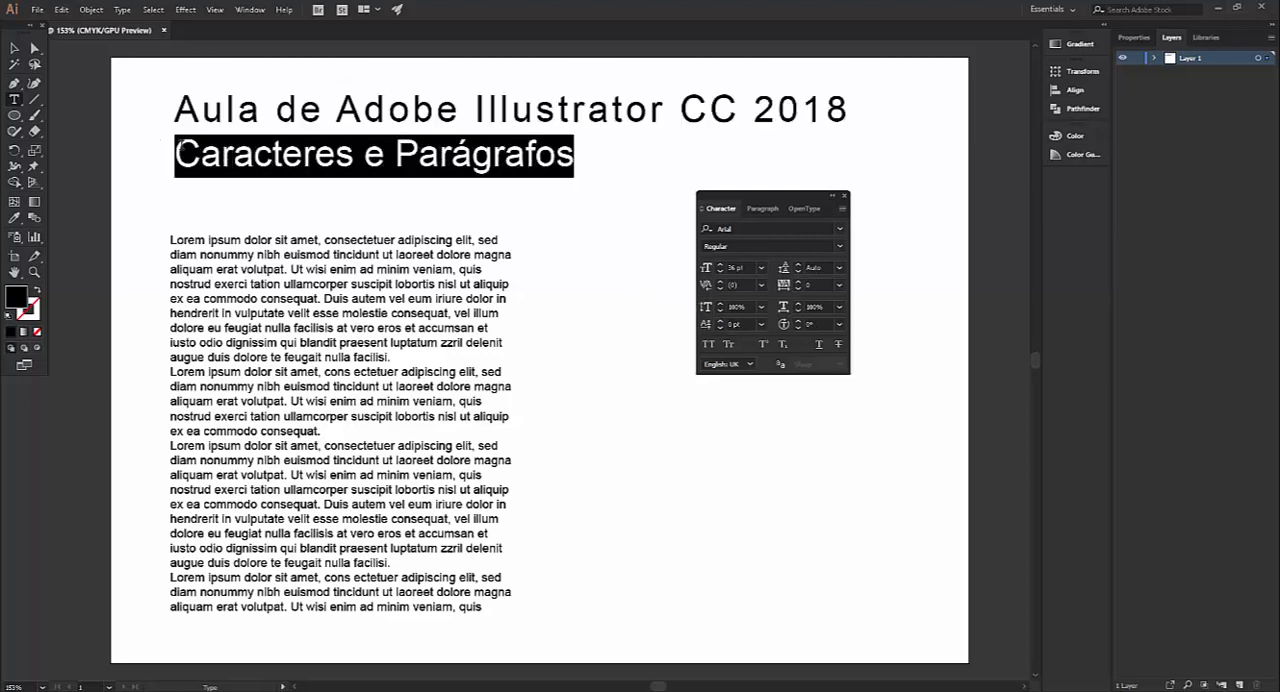
left_click(720, 305)
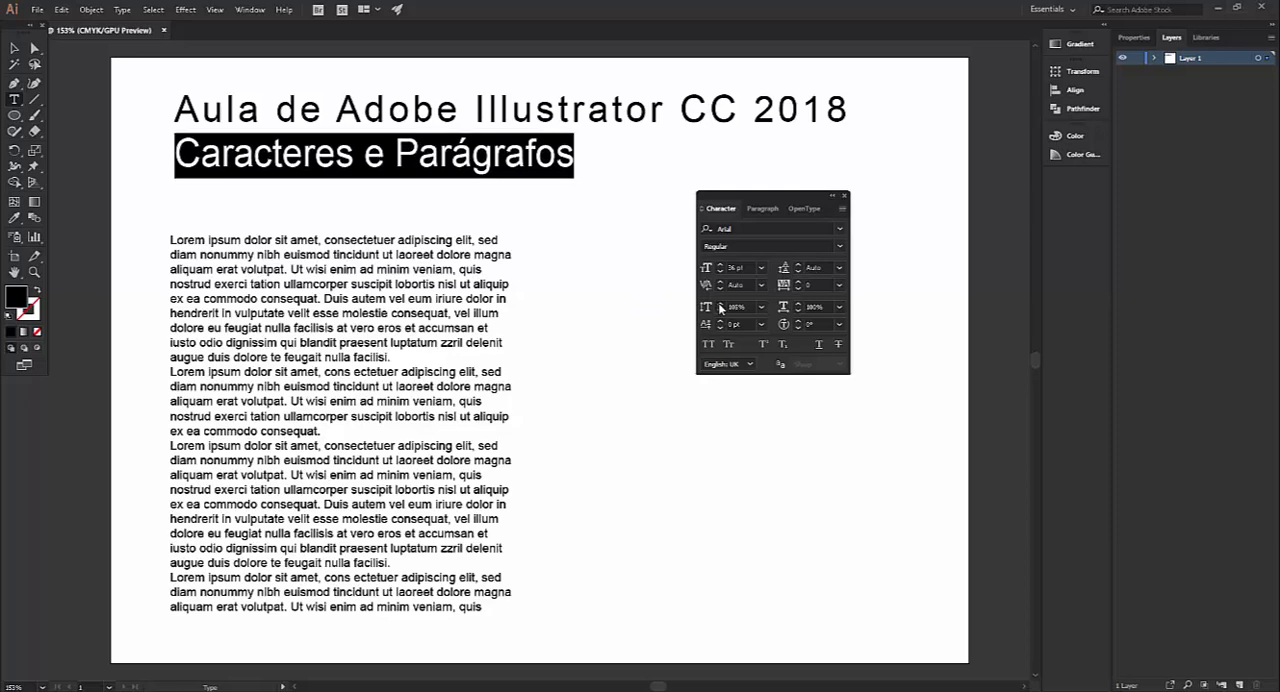
left_click(720, 305)
left_click(720, 305)
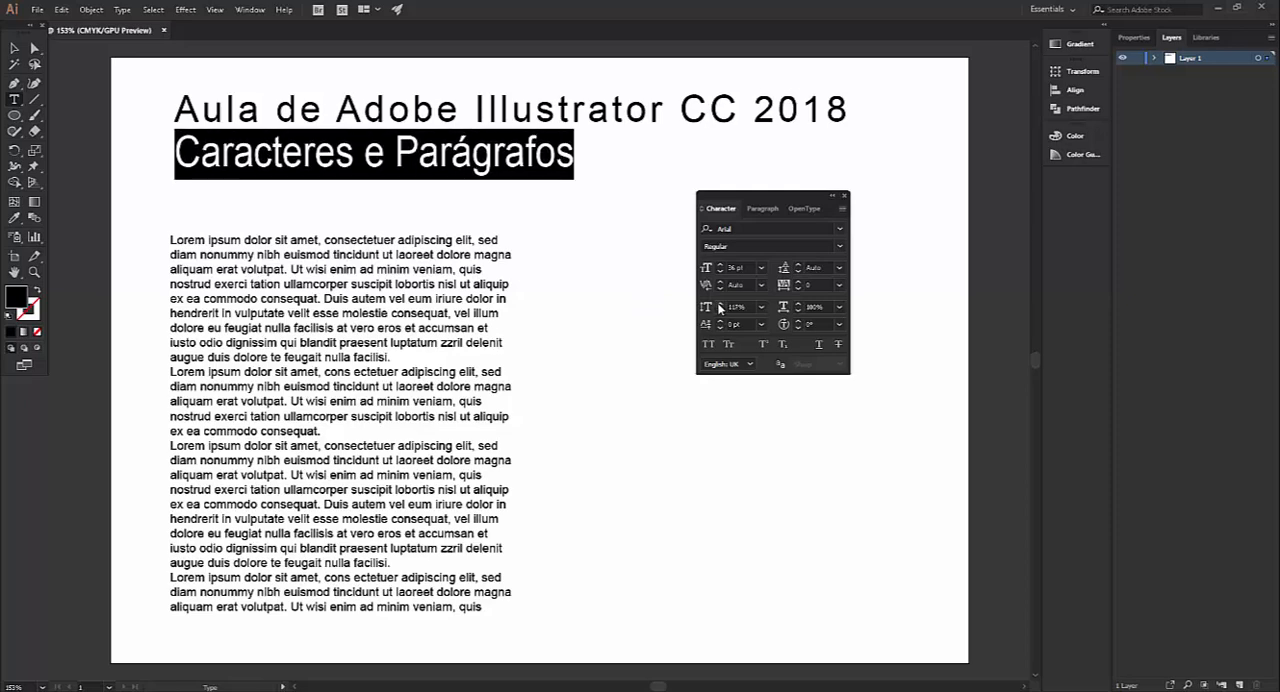
left_click(720, 305)
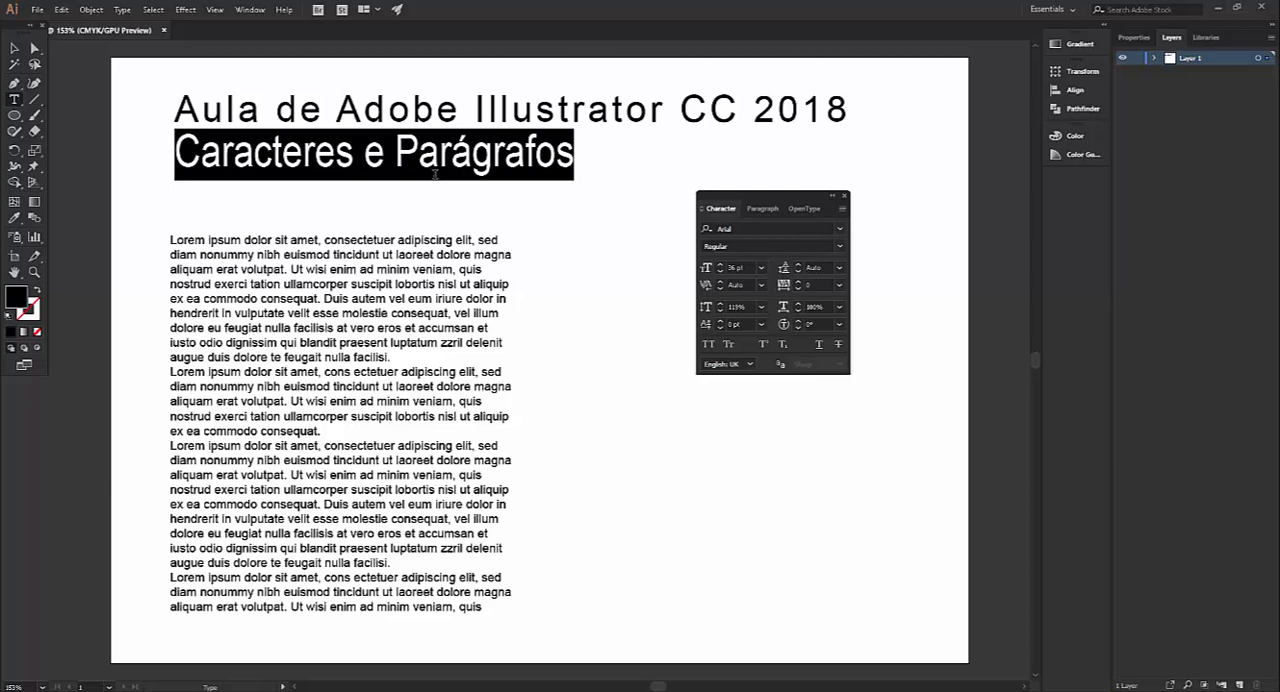
Stretch "Caracteres e Parágrafos" to a horizontal scale of 180%
left_click(800, 305)
left_click(800, 305)
left_click(800, 305)
left_click(800, 305)
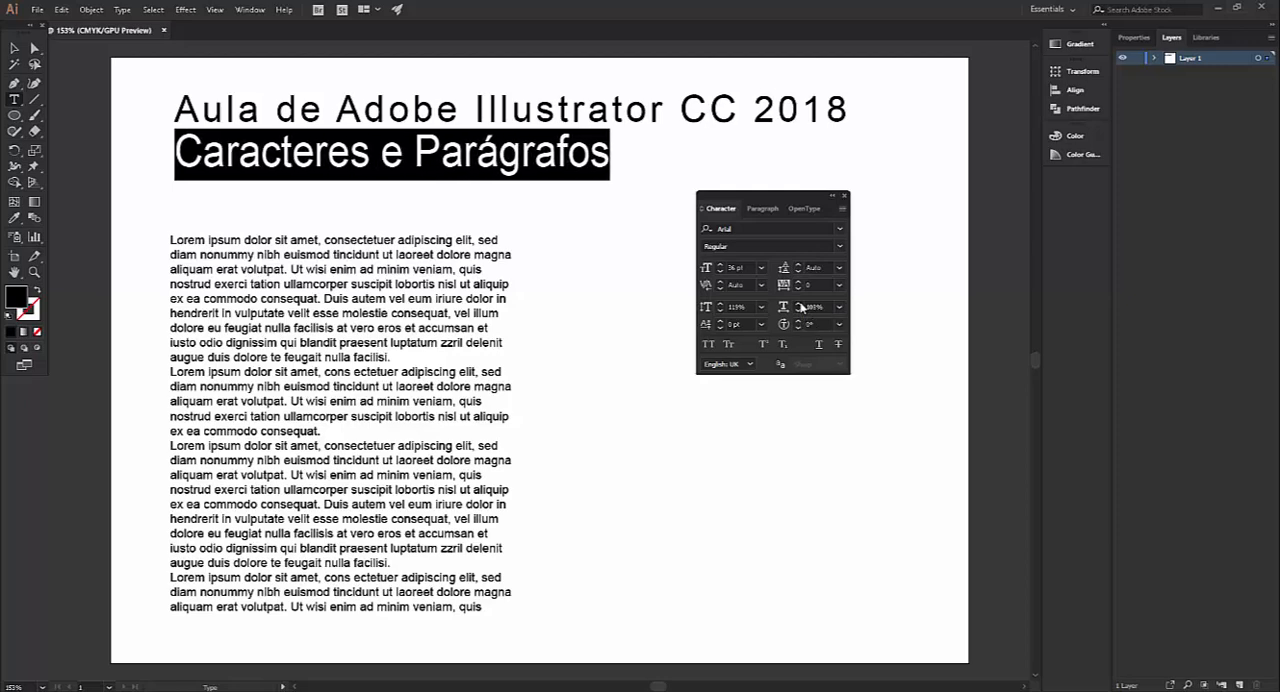
left_click(800, 305)
left_click(800, 305)
left_click(800, 305)
left_click(800, 305)
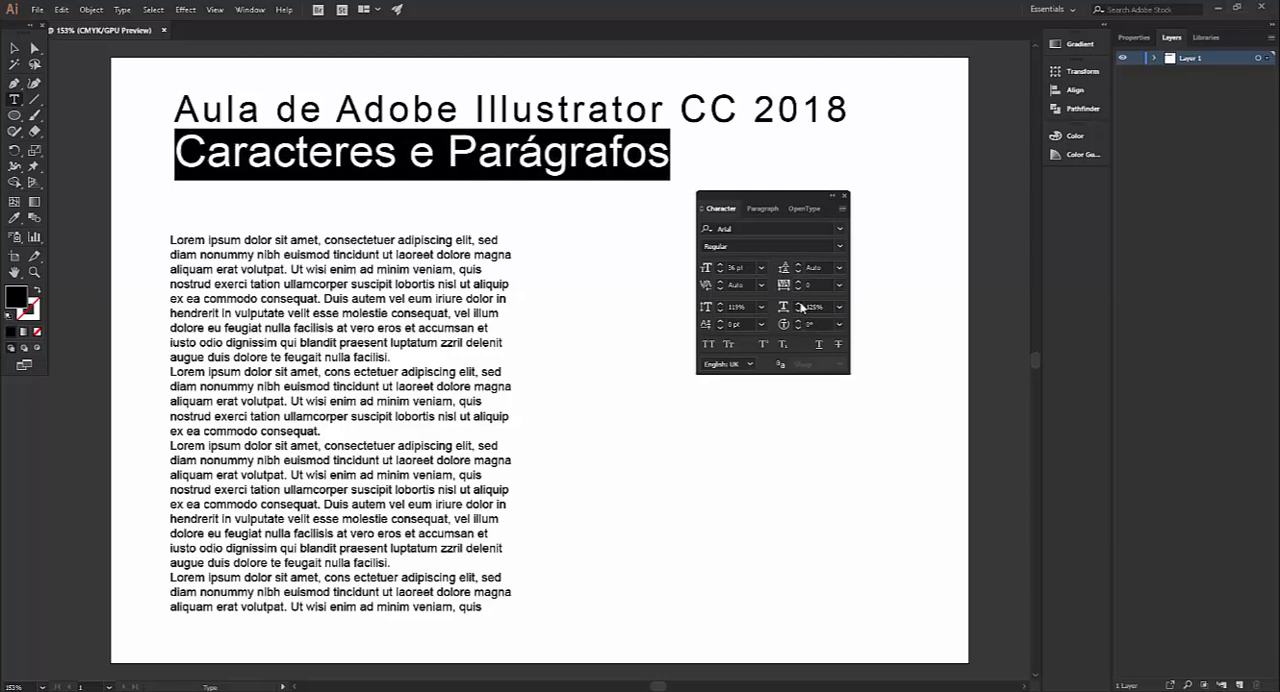
left_click(800, 306)
left_click(800, 306)
left_click(800, 306)
left_click(800, 306)
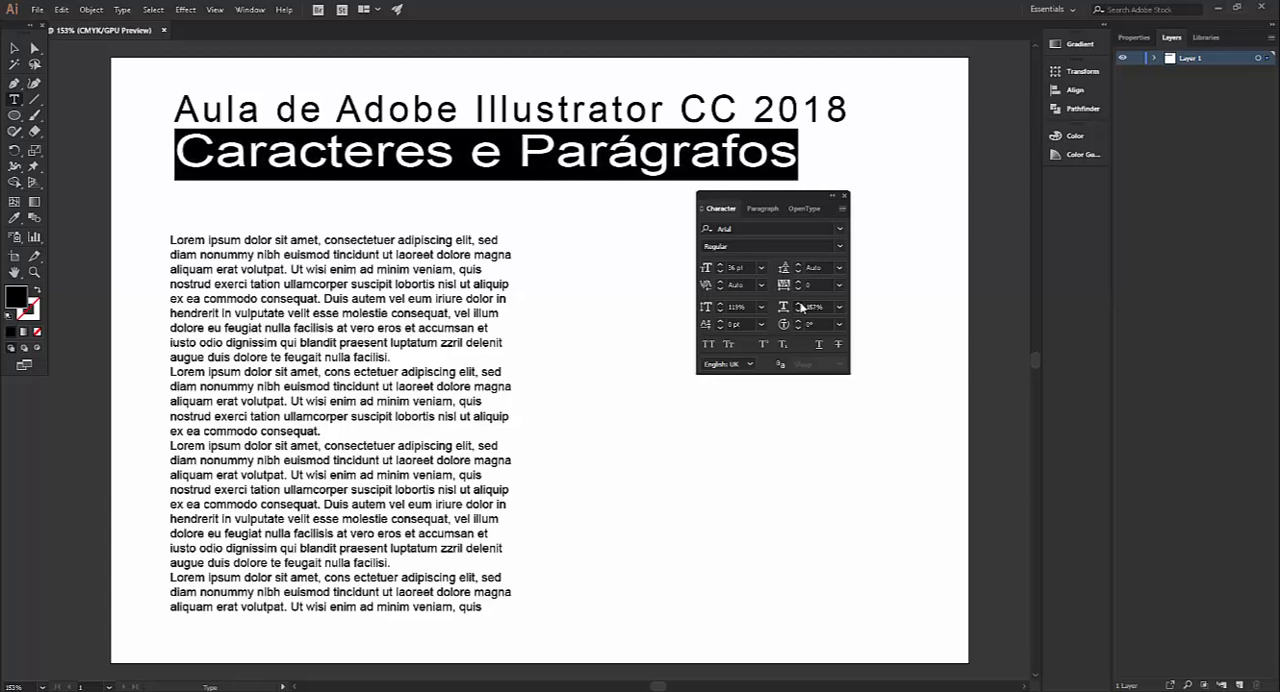
left_click(800, 306)
left_click(800, 306)
left_click(800, 306)
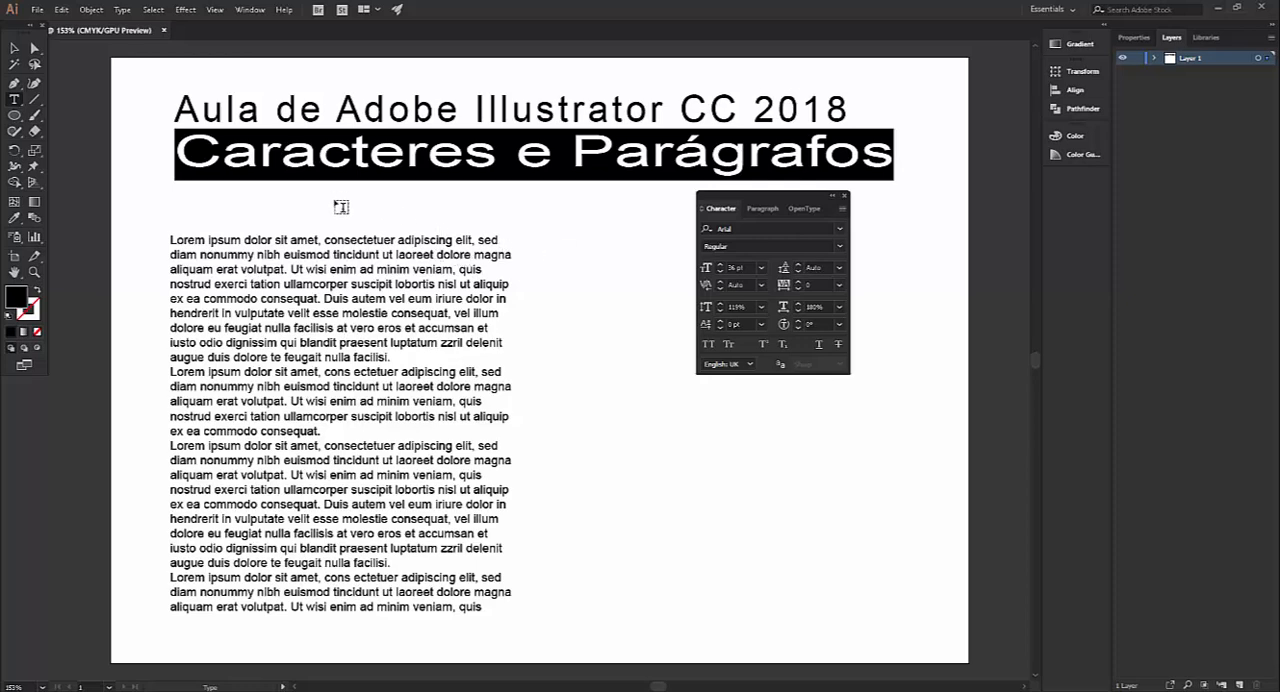
Reset both the horizontal and vertical scale of the title line "Caracteres e Parágrafos" to 100%
key("ctrl+a")
key("ctrl+z")
key("ctrl+z")
key("ctrl+z")
key("ctrl+z")
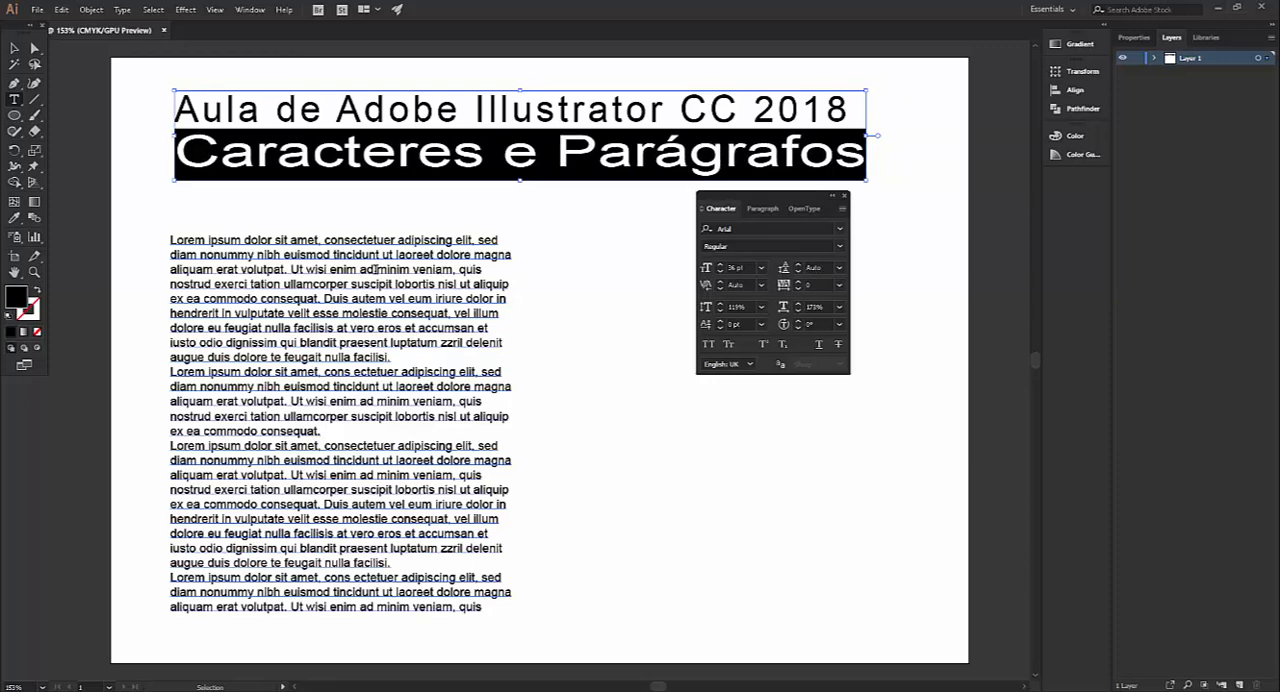
left_click(840, 308)
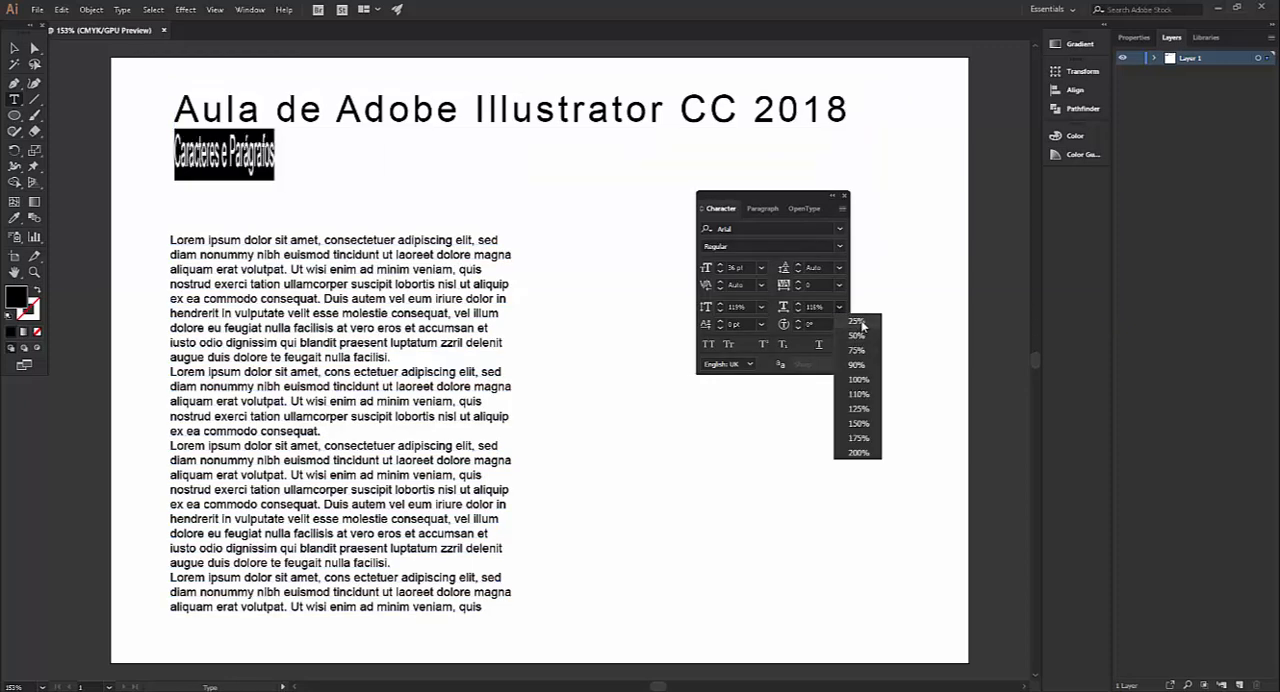
left_click(858, 379)
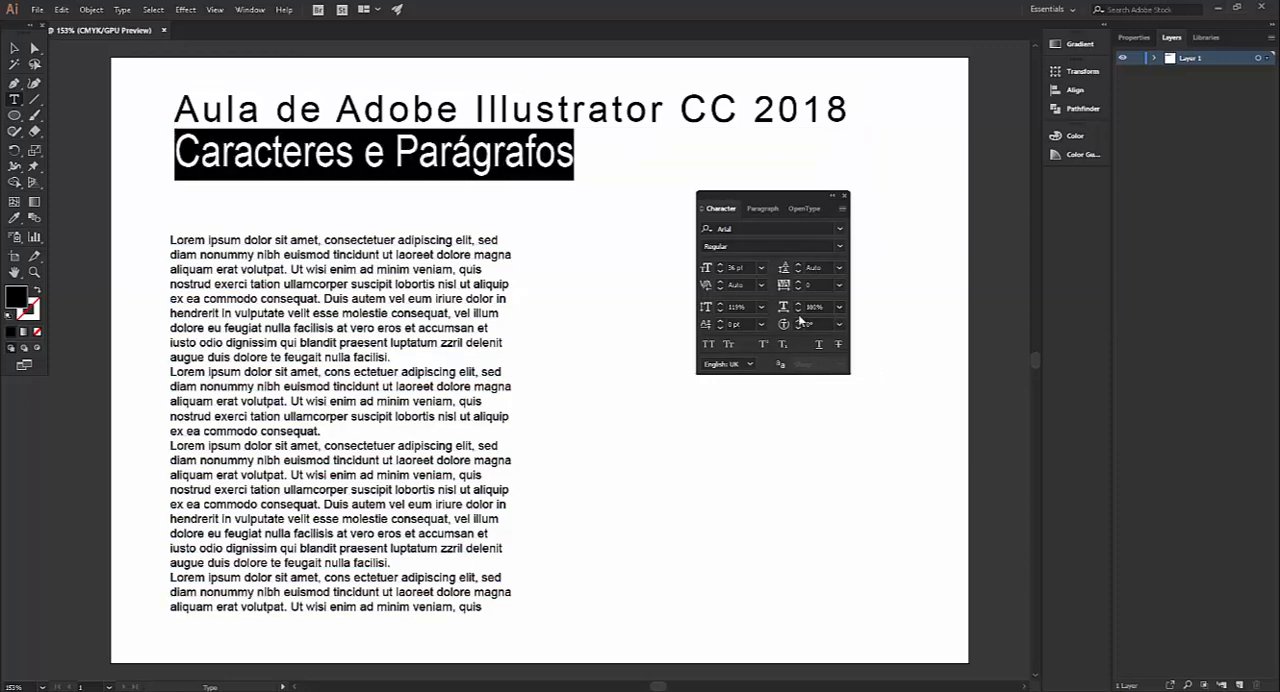
left_click(762, 306)
left_click(778, 382)
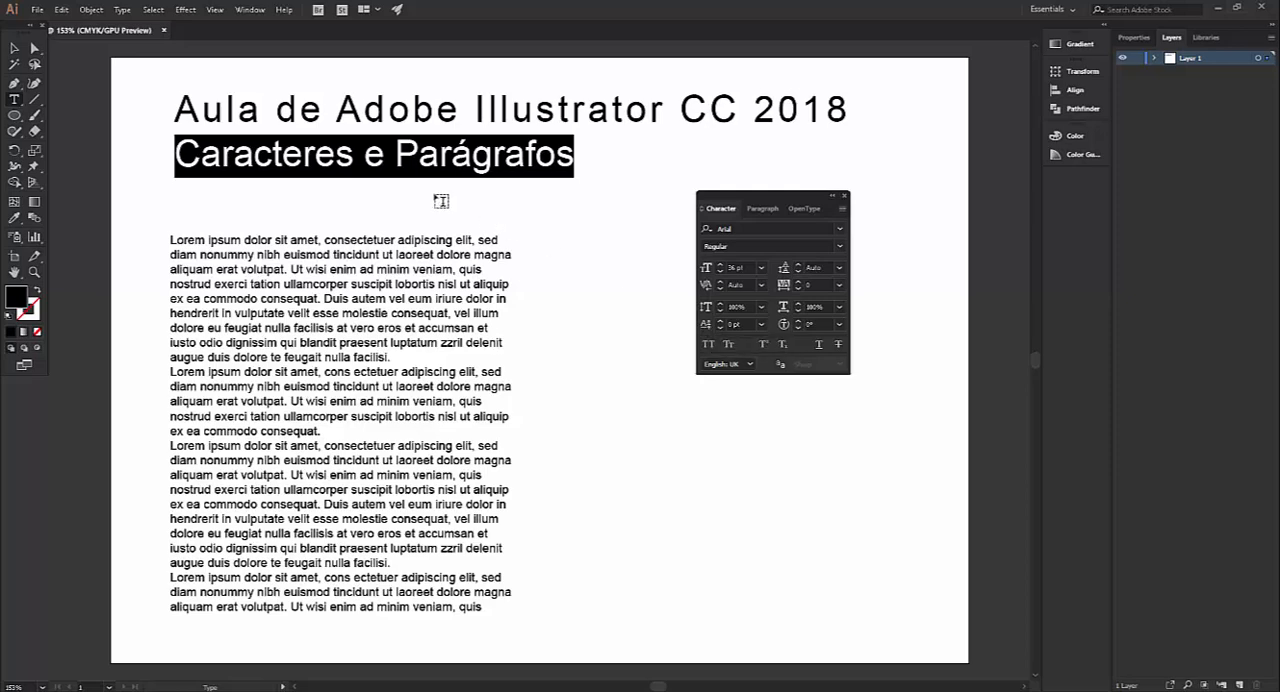
Try raising the baseline of the "P" in "Parágrafos", and settle on a baseline shift of -11 pt for that letter
left_click(402, 156)
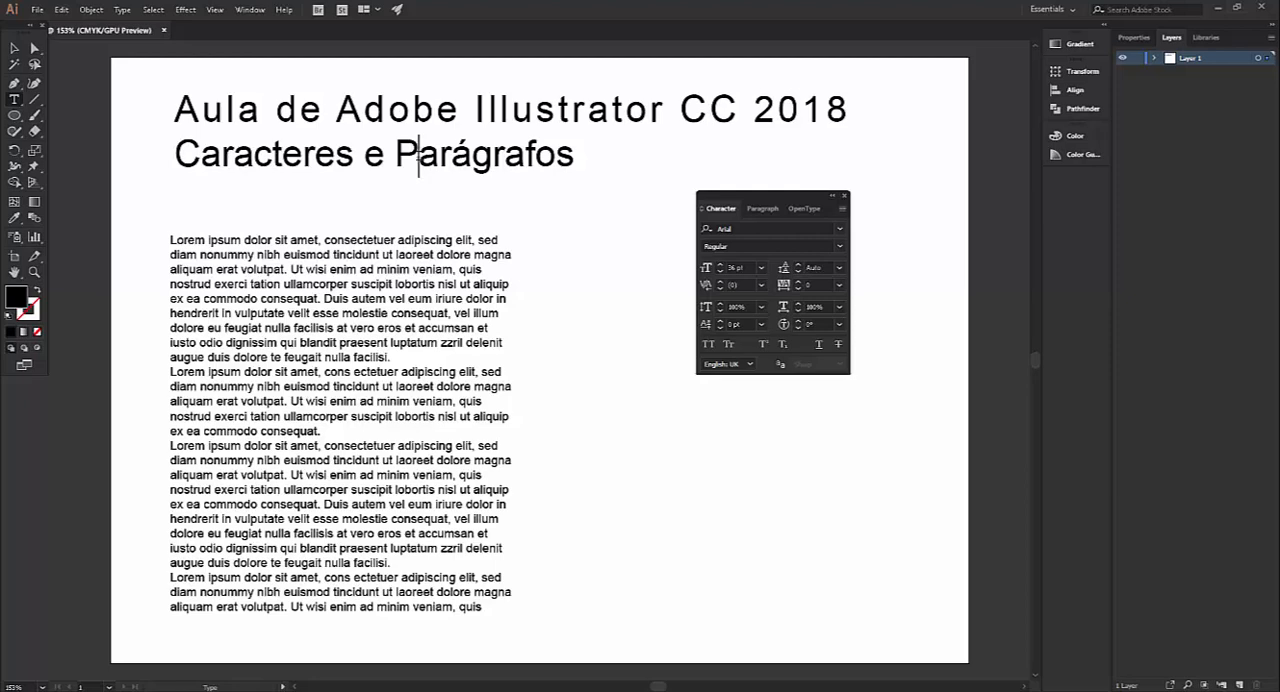
key("shift+Left")
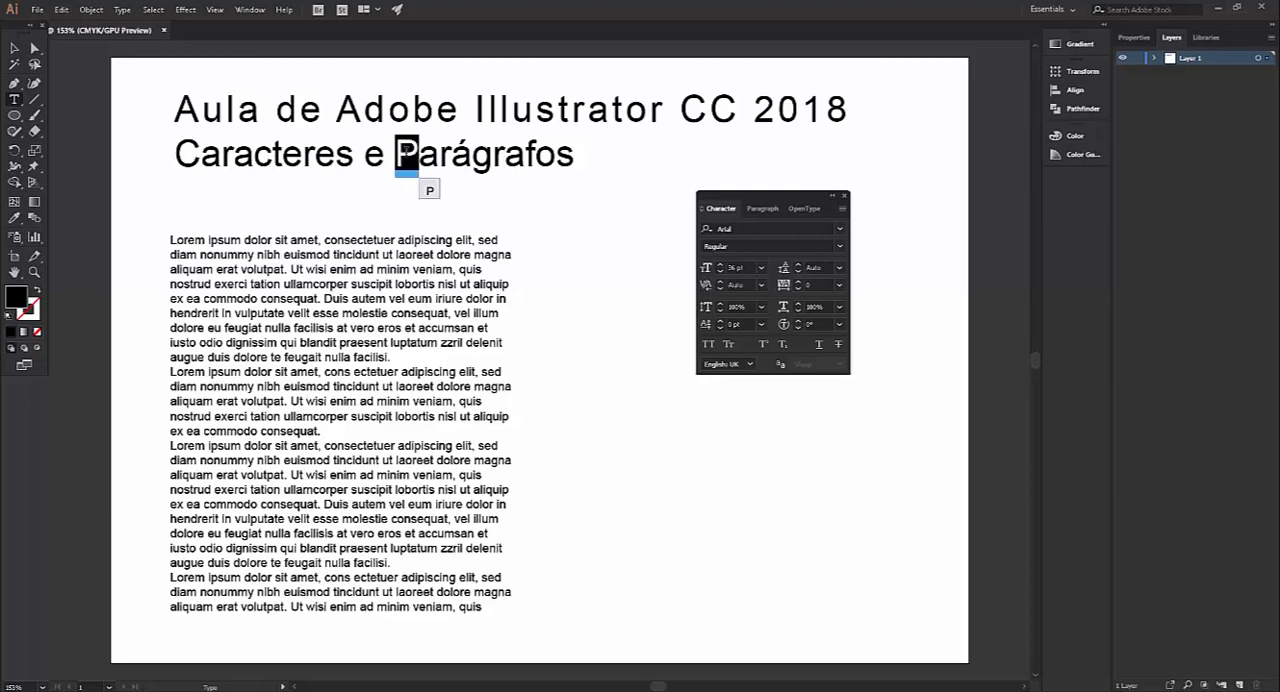
left_click(719, 322)
left_click(719, 322)
left_click(719, 322)
left_click(719, 322)
left_click(719, 322)
left_click(719, 322)
left_click(719, 322)
left_click(719, 322)
left_click(719, 322)
left_click(719, 322)
left_click(720, 327)
left_click(720, 327)
left_click(720, 327)
left_click(720, 327)
left_click(720, 327)
left_click(720, 327)
left_click(720, 327)
left_click(720, 327)
left_click(720, 327)
left_click(720, 327)
left_click(720, 327)
left_click(720, 327)
left_click(720, 325)
left_click(720, 325)
left_click(720, 325)
left_click(720, 325)
left_click(720, 325)
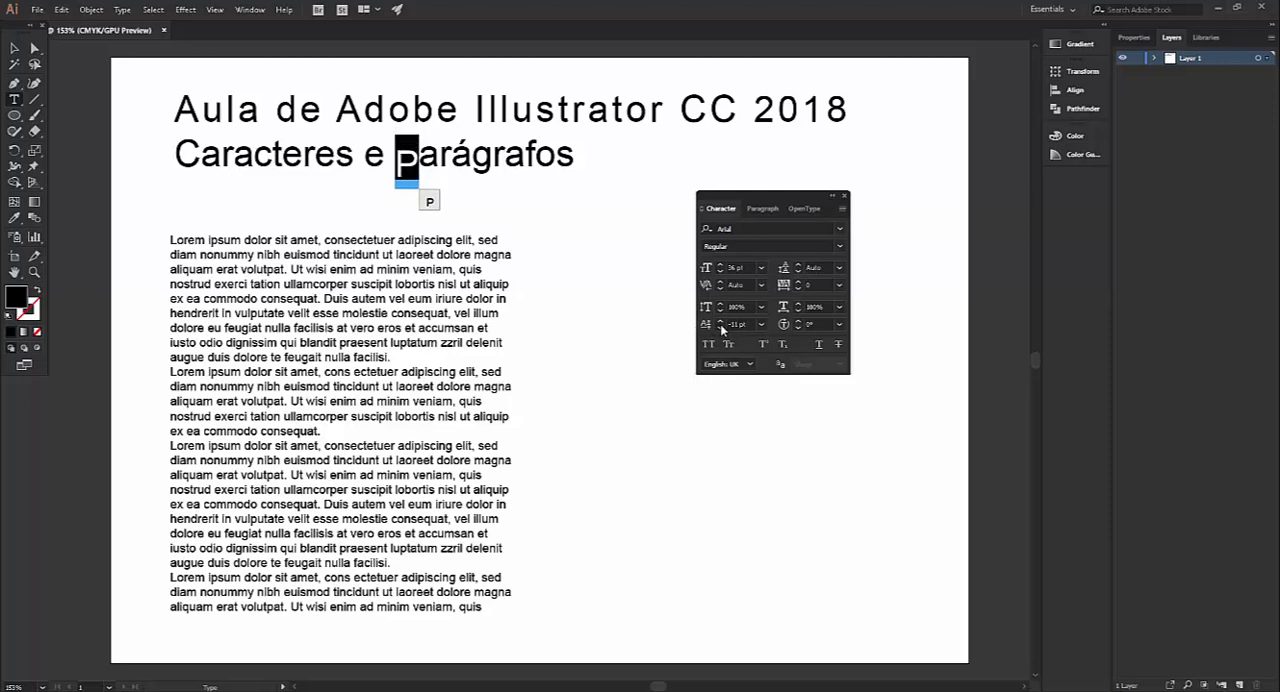
left_click(720, 325)
left_click(720, 325)
left_click(720, 325)
Try raising the baseline of the word "Illustrator" in the title's first line, and settle on a baseline shift of -11 pt
left_click_drag(476, 100, 667, 103)
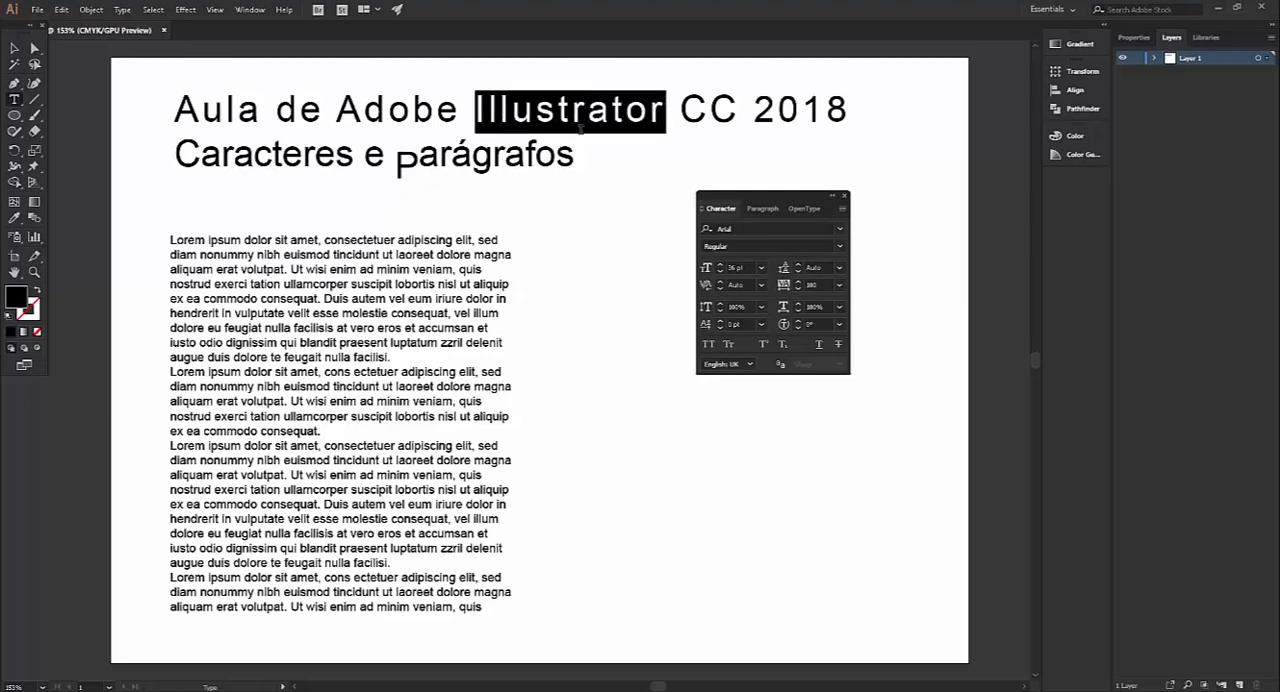
left_click(720, 321)
left_click(720, 321)
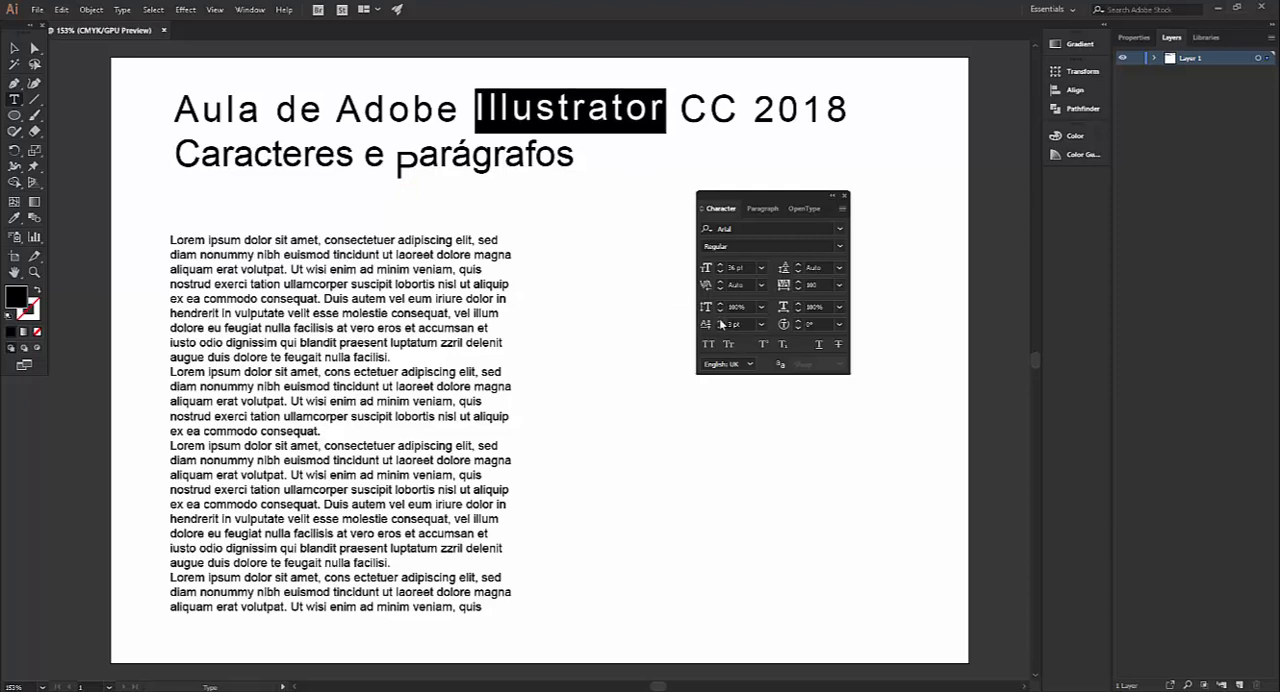
left_click(720, 321)
left_click(720, 321)
left_click(720, 321)
left_click(720, 321)
left_click(720, 321)
left_click(720, 321)
left_click(720, 321)
left_click(720, 321)
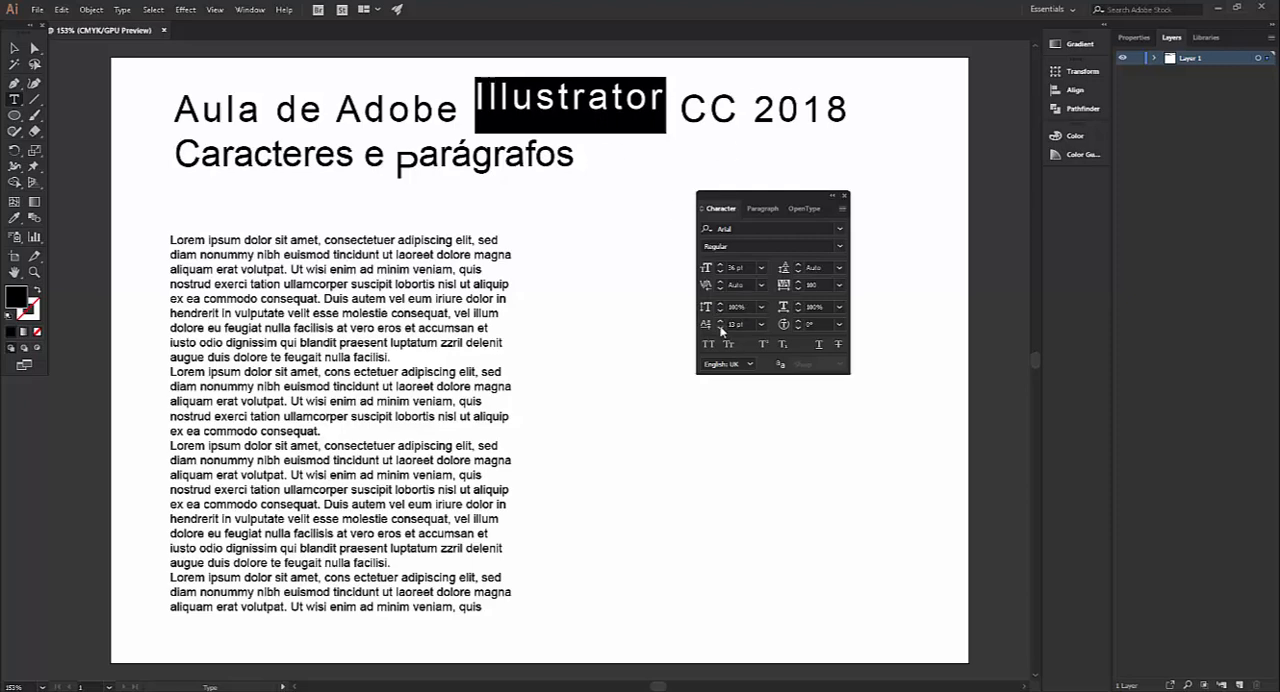
left_click(720, 328)
left_click(720, 328)
left_click(720, 328)
left_click(720, 328)
left_click(720, 328)
left_click(720, 328)
left_click(720, 328)
left_click(720, 328)
left_click(720, 328)
left_click(720, 328)
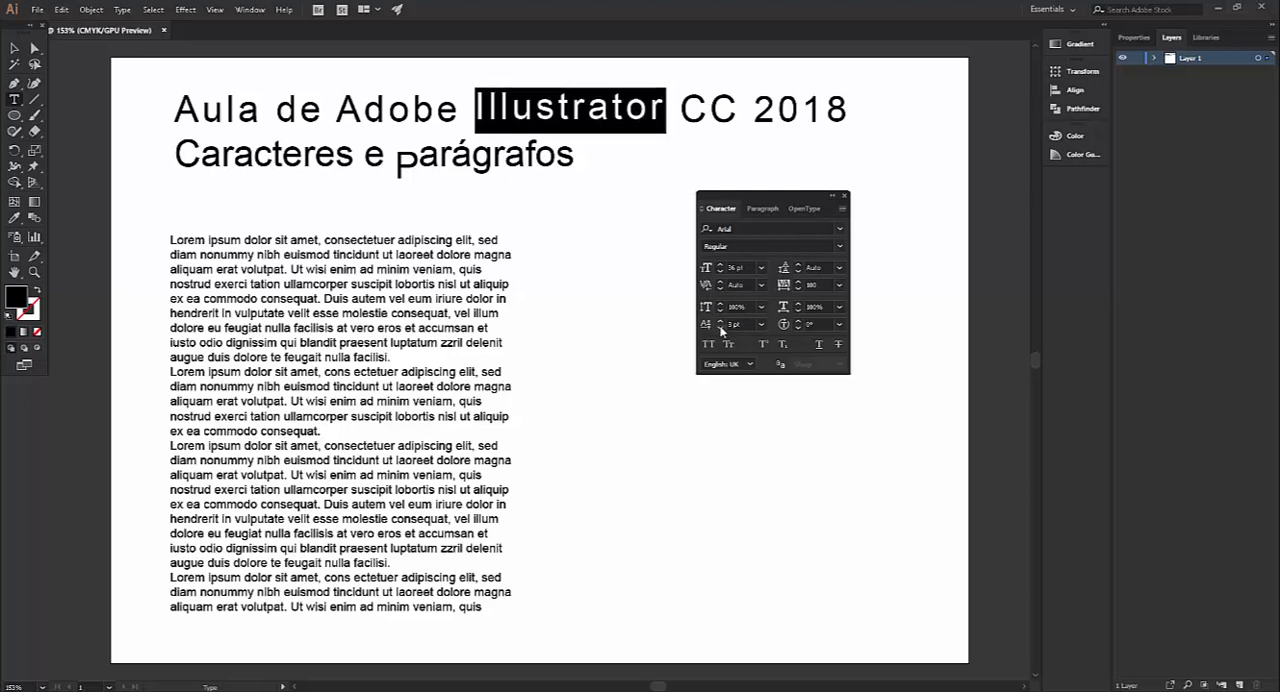
left_click(720, 328)
left_click(720, 328)
left_click(720, 328)
left_click(720, 328)
left_click(720, 328)
left_click(720, 328)
left_click(720, 328)
left_click(720, 328)
left_click(720, 328)
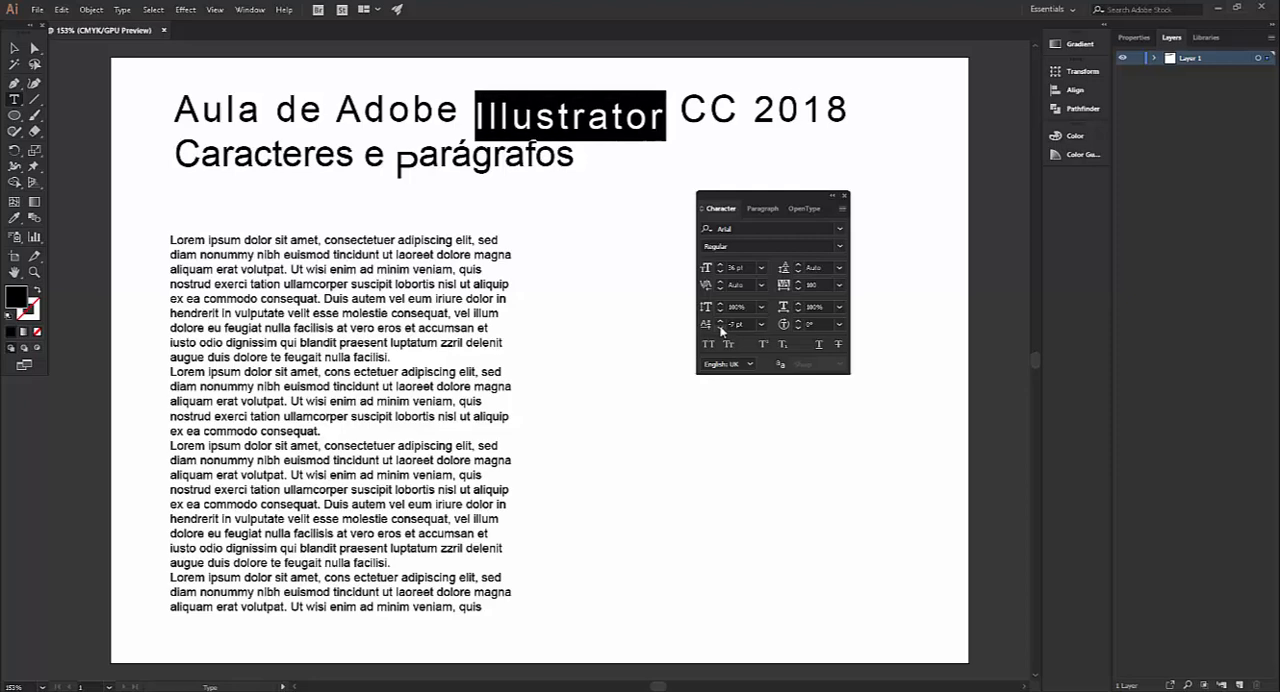
left_click(720, 328)
left_click(720, 328)
left_click(720, 328)
left_click(720, 328)
left_click(720, 328)
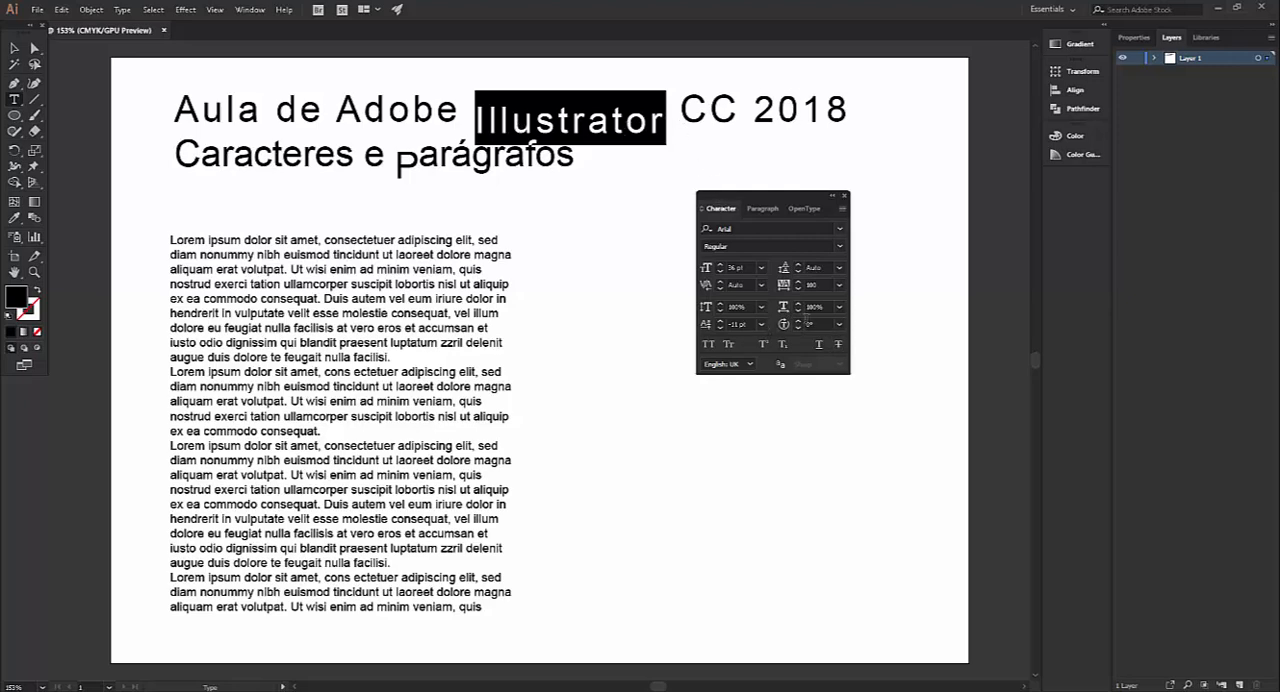
Try character rotations of -45° and 45° on "Illustrator", resetting the rotation to 0° after each
left_click(839, 324)
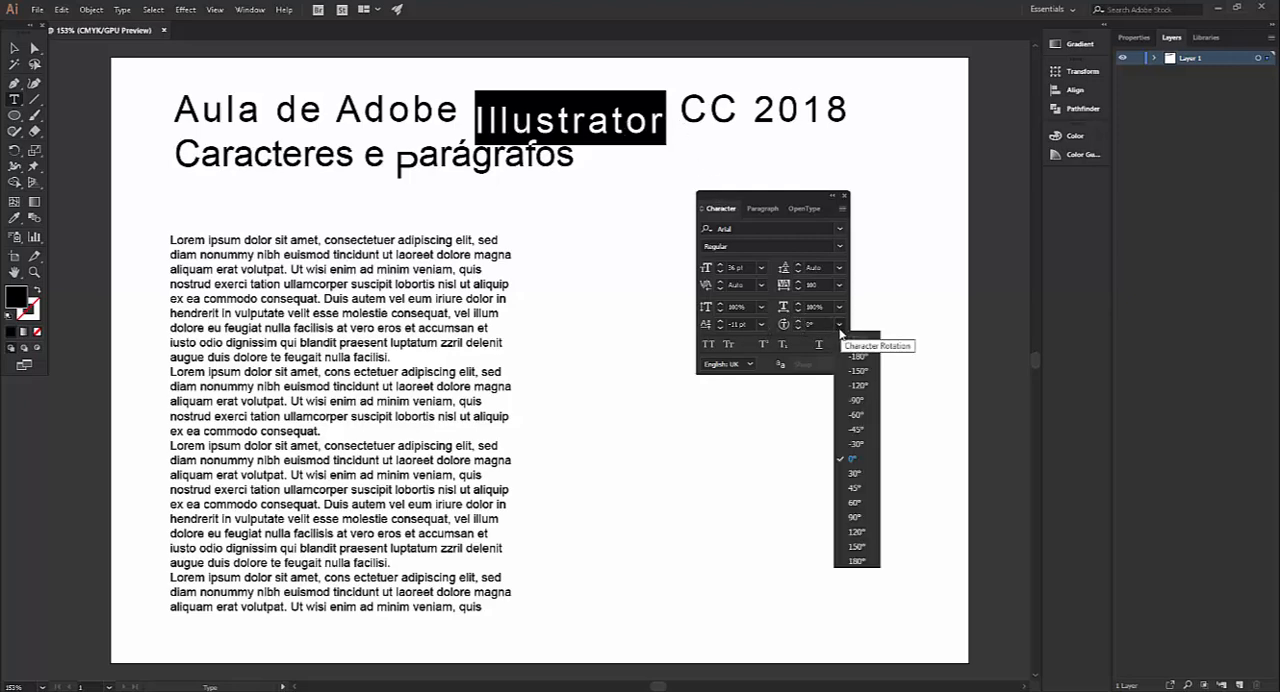
left_click(857, 430)
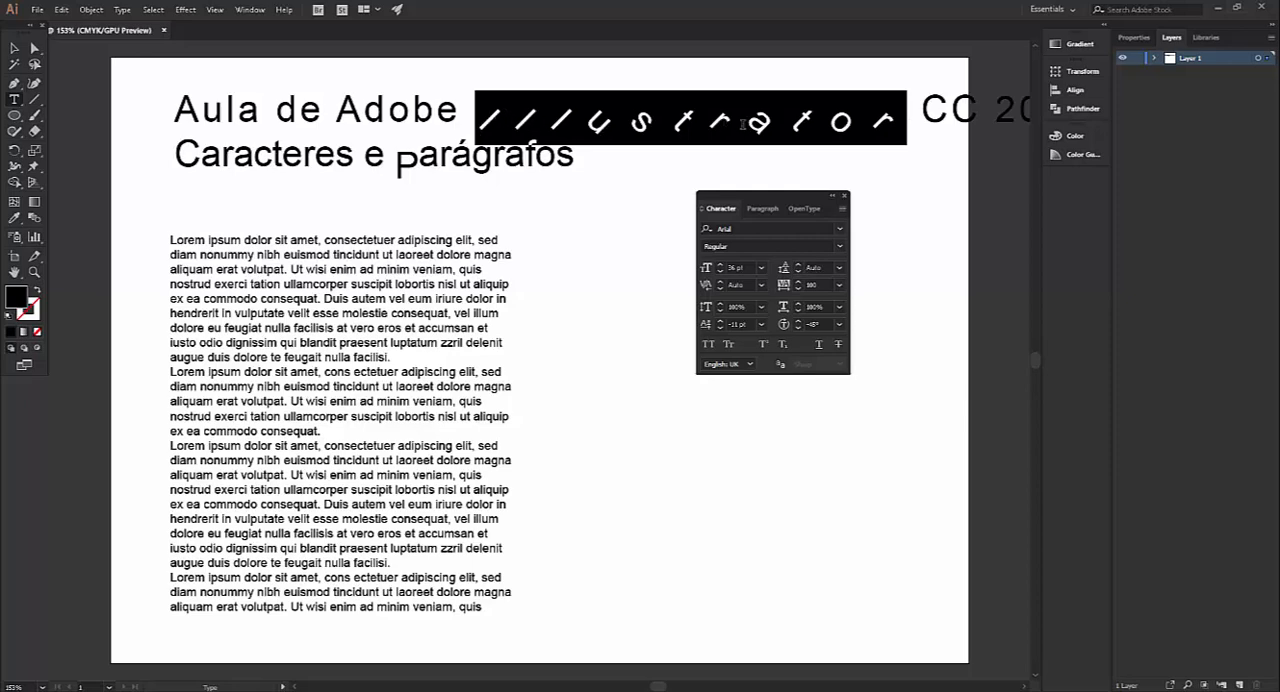
left_click(839, 329)
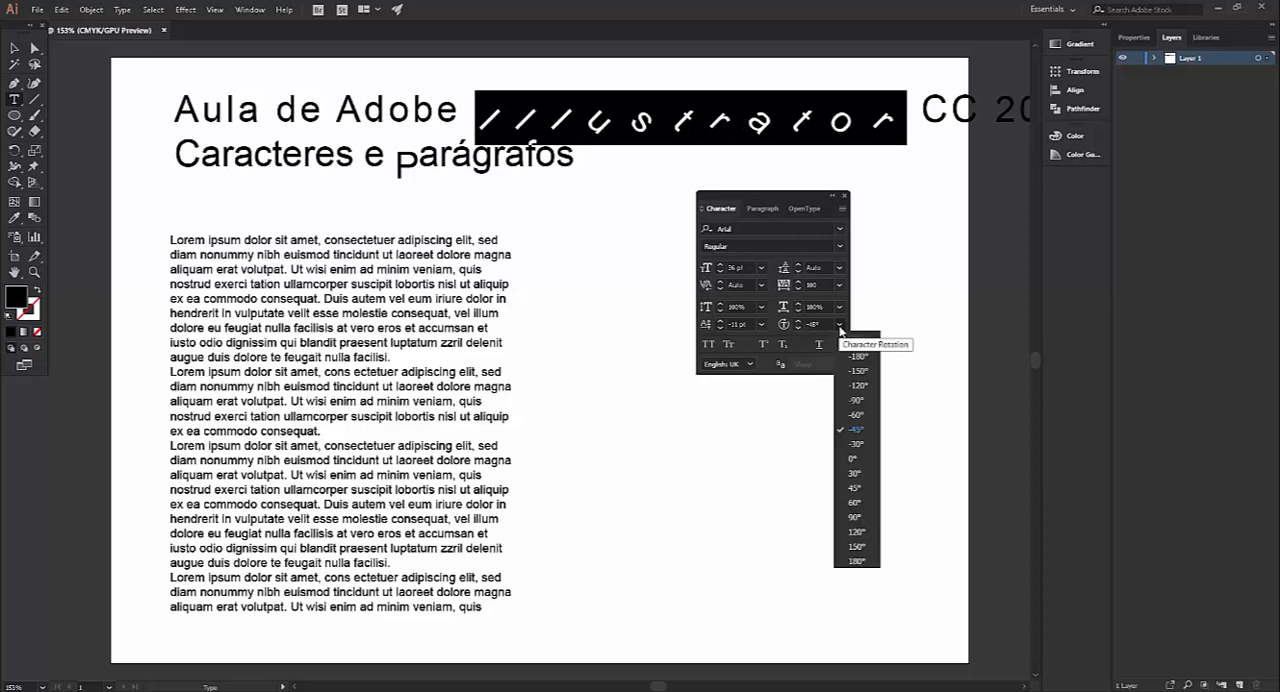
left_click(857, 459)
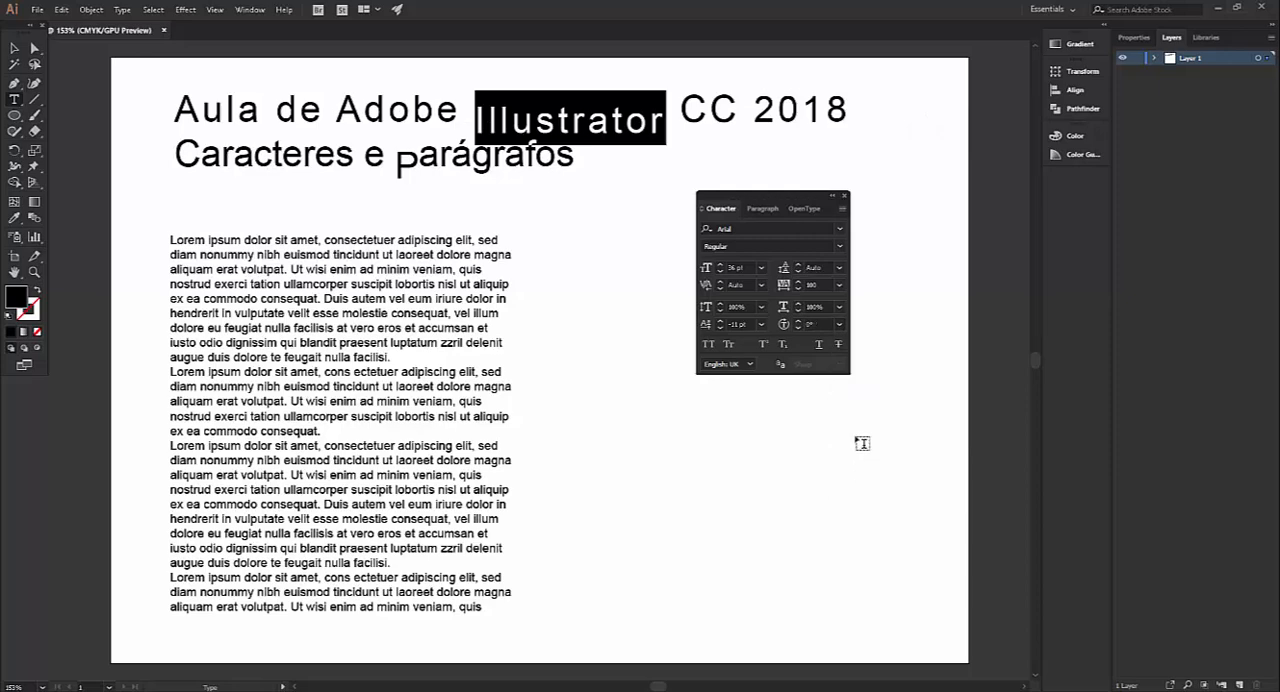
left_click(840, 324)
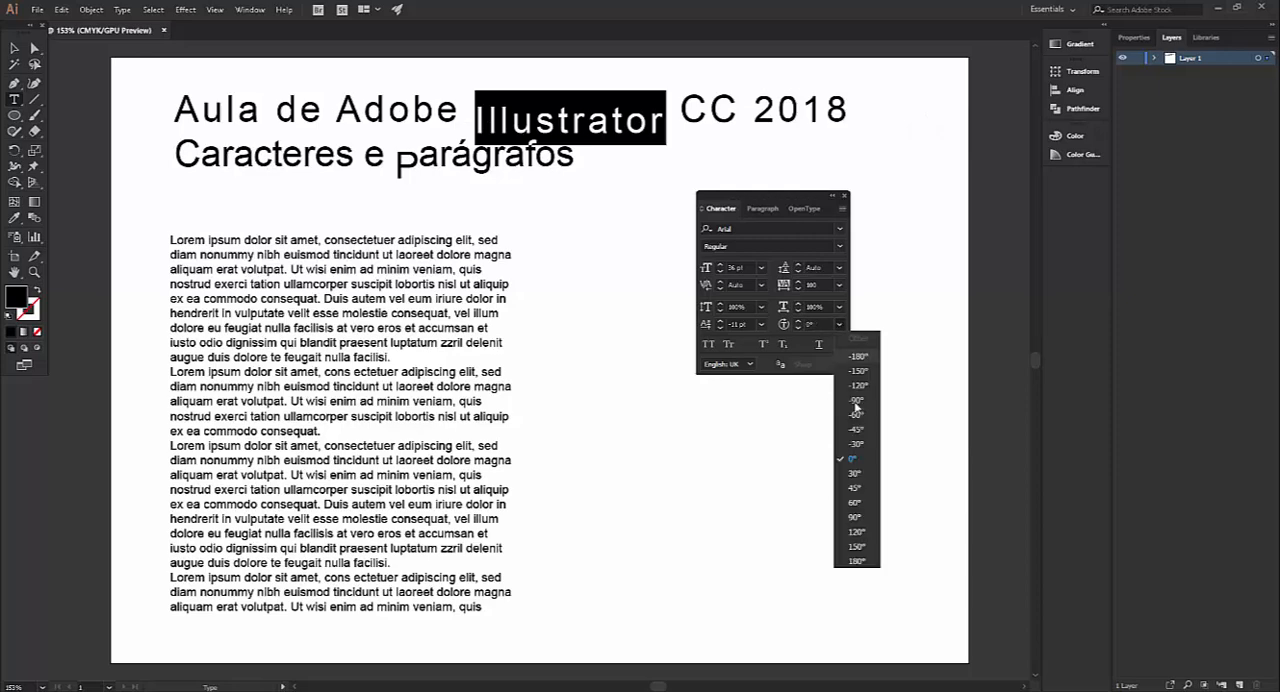
left_click(857, 489)
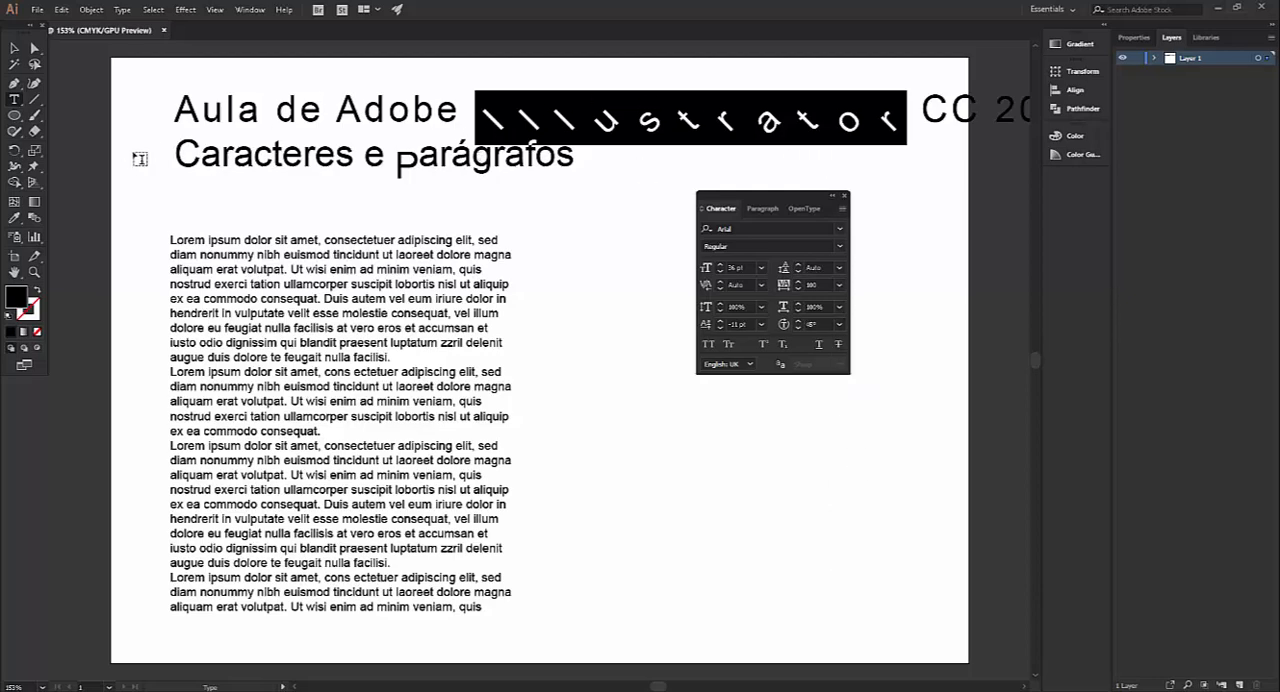
left_click(840, 325)
left_click(855, 459)
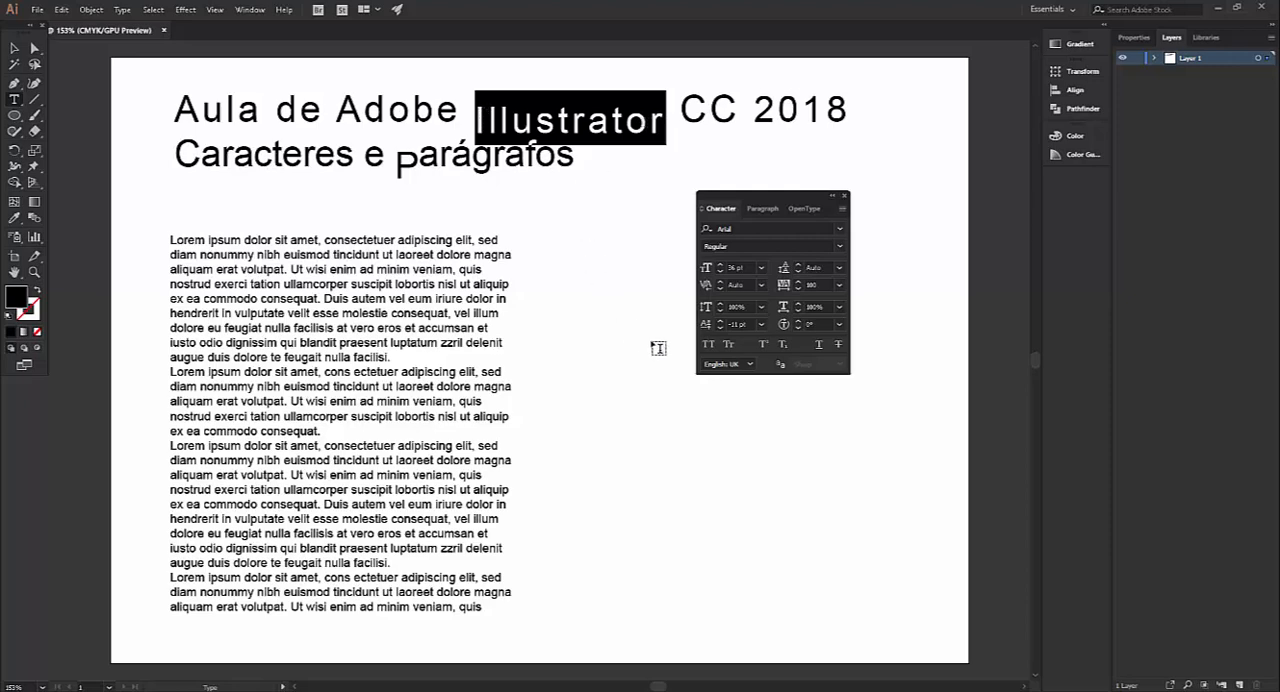
Try All Caps and Small Caps on "Illustrator", turning each off again
left_click(709, 344)
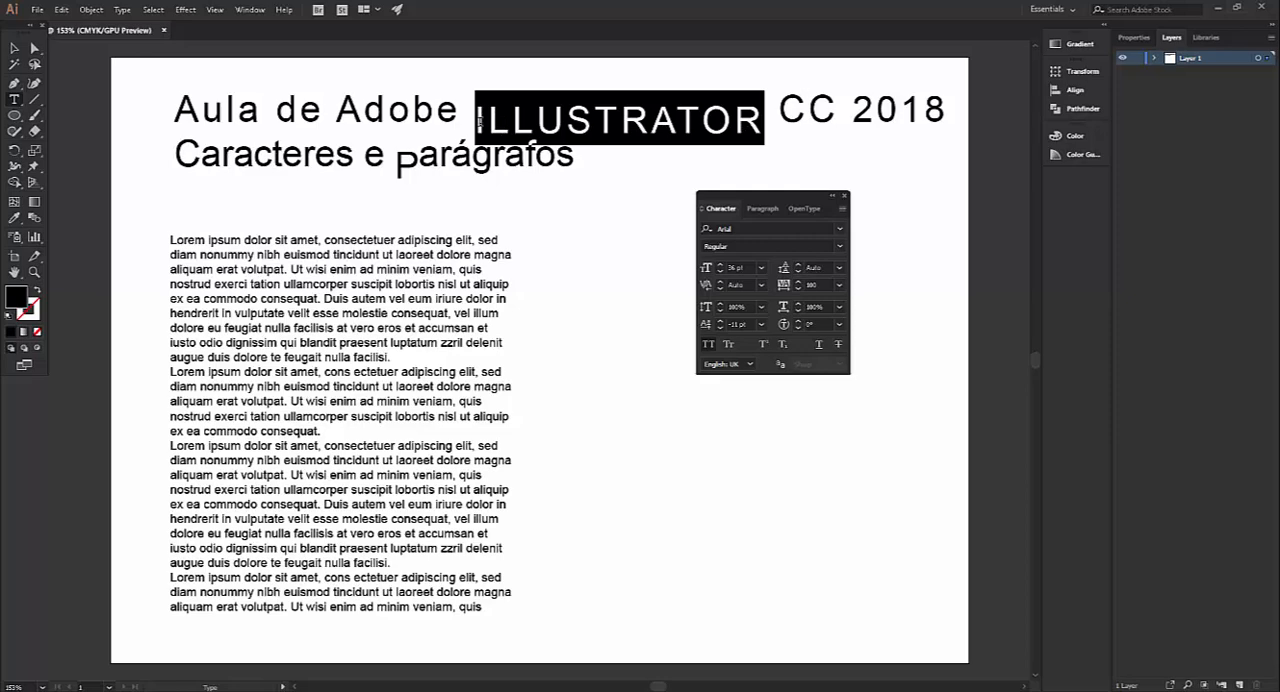
left_click(709, 344)
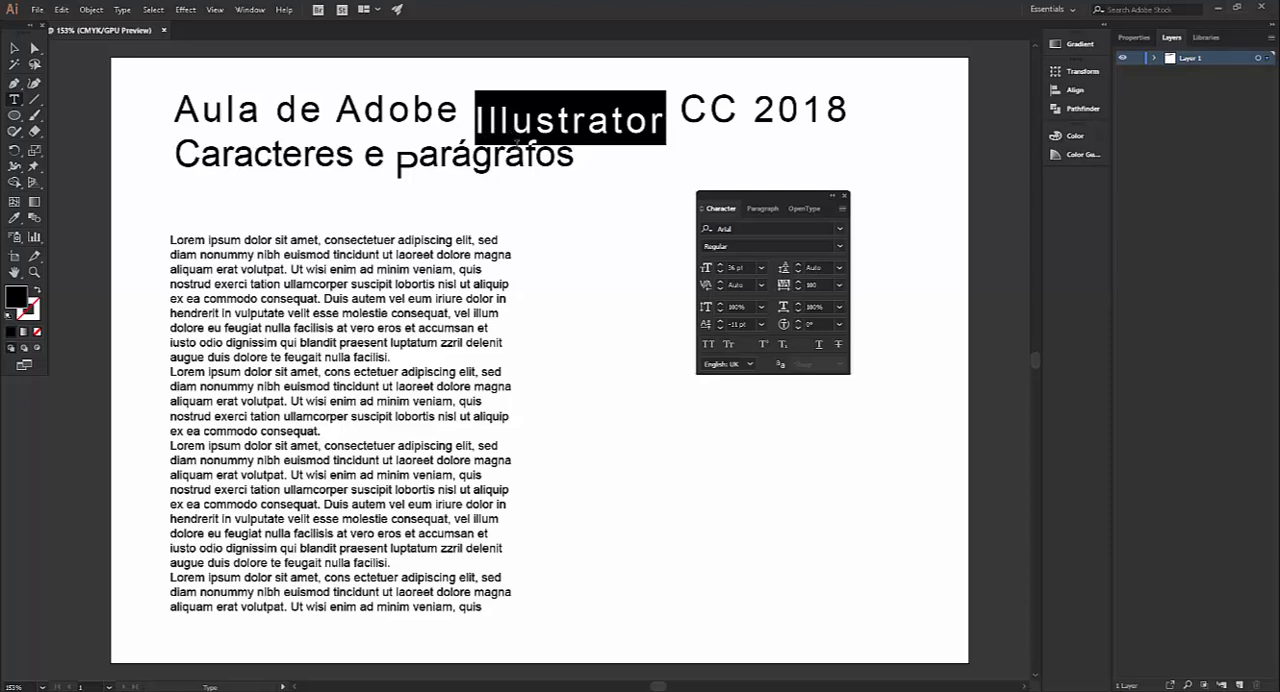
left_click(712, 345)
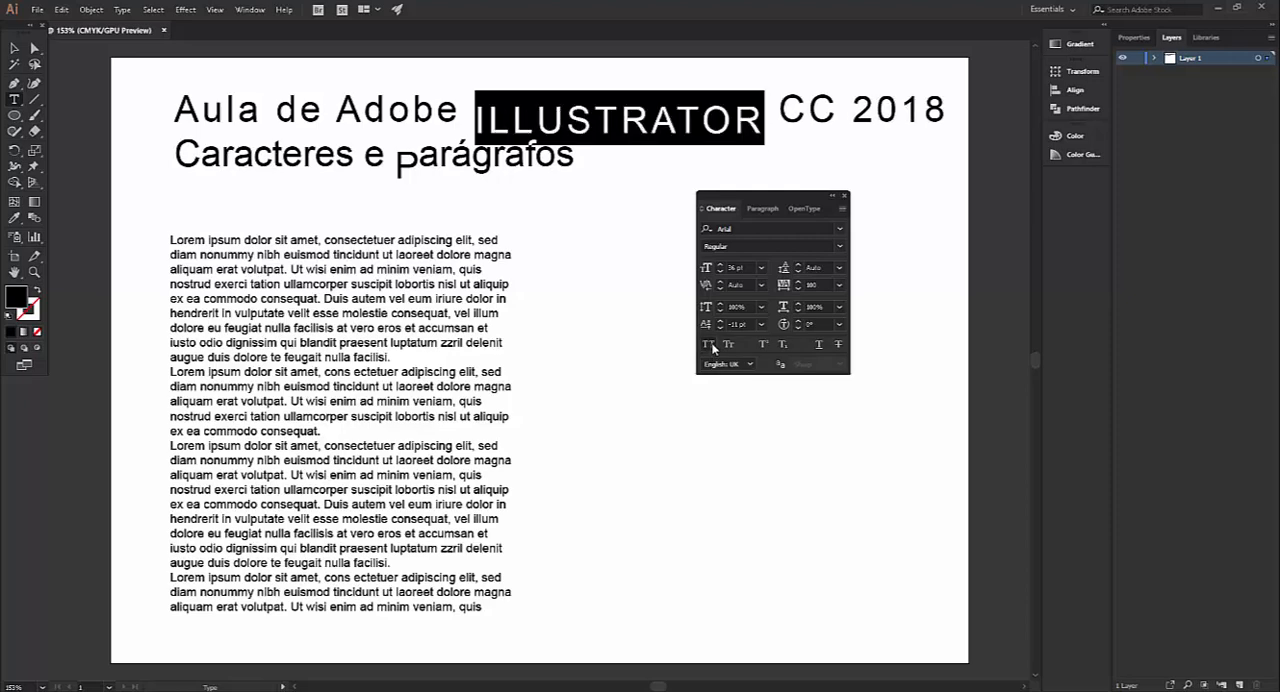
left_click(712, 345)
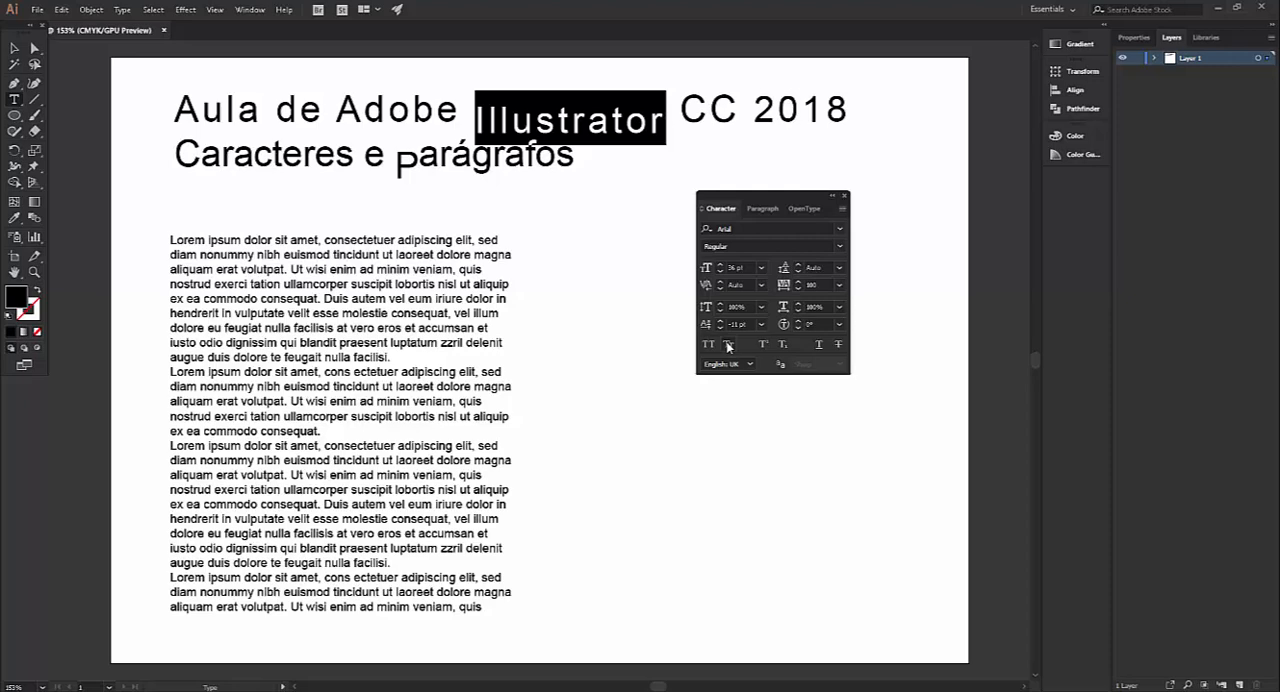
left_click(728, 345)
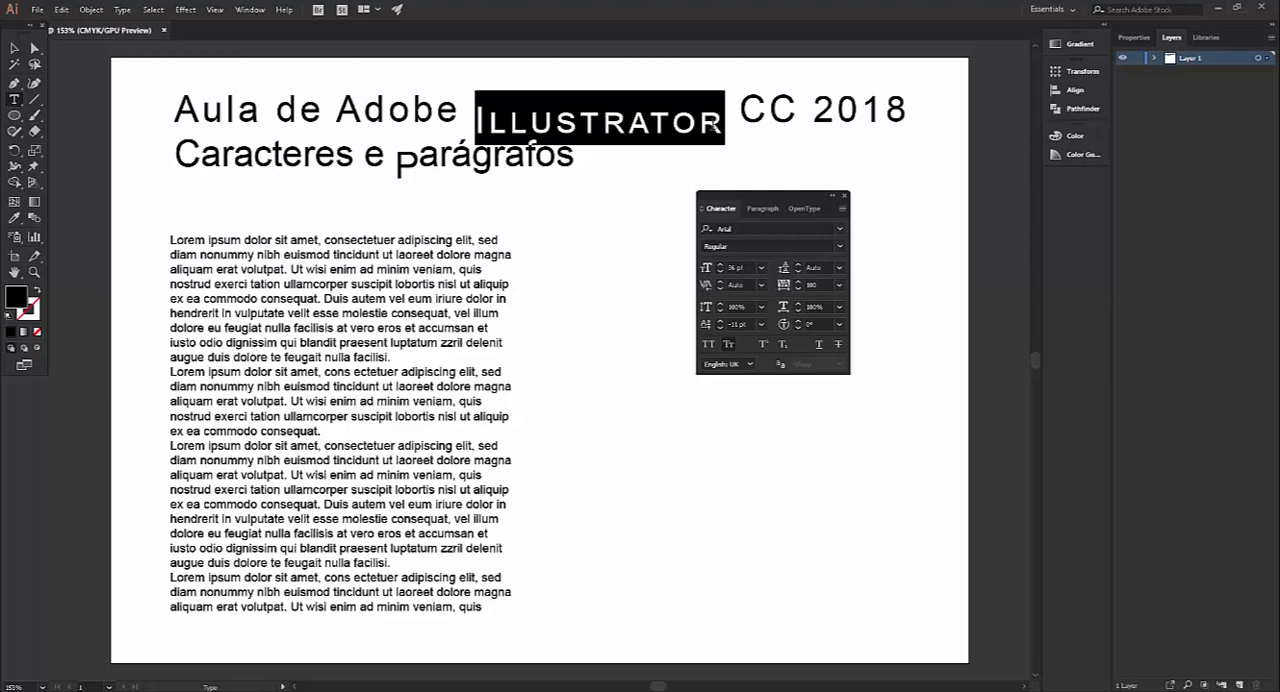
left_click(728, 345)
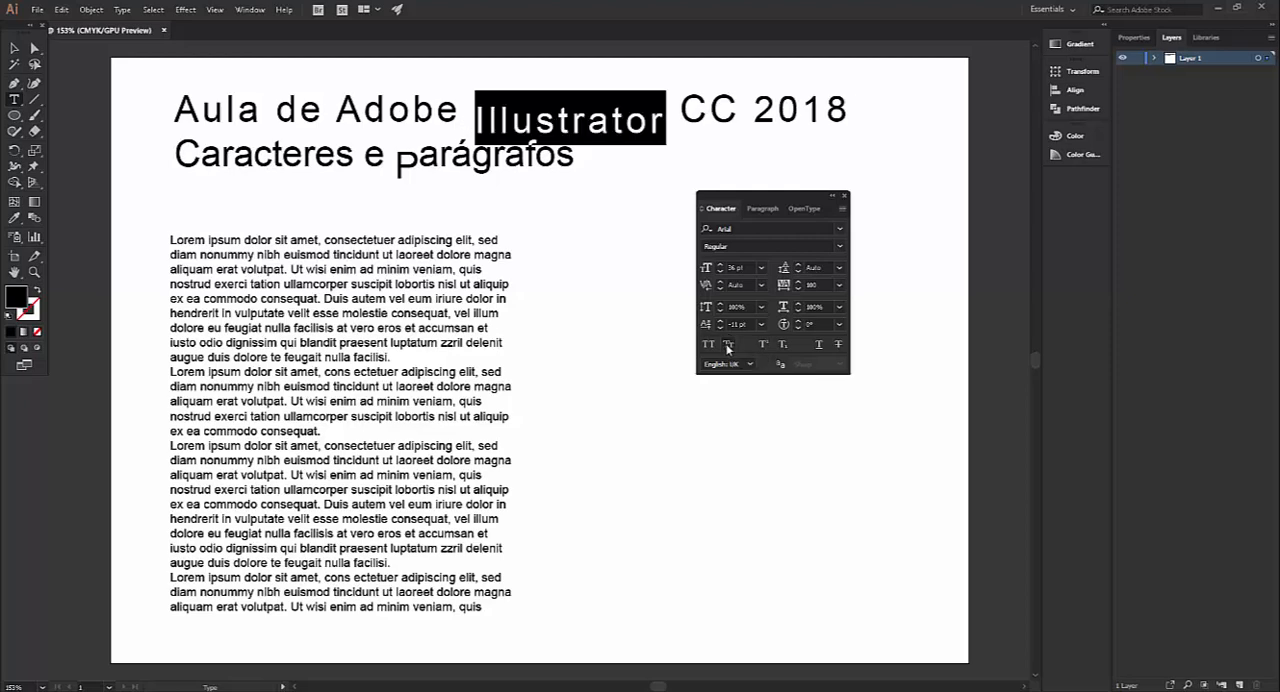
Format the last digit "8" of "2018" in the title as superscript, trying subscript on it as well
left_click(843, 110)
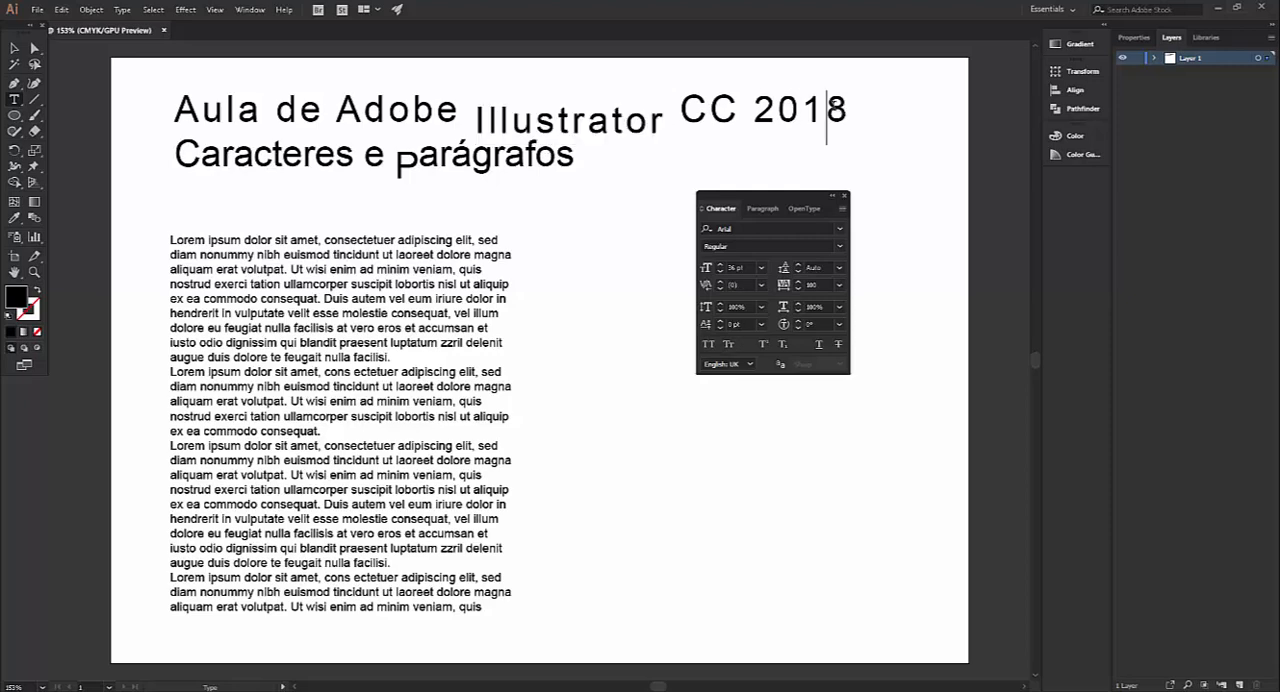
left_click_drag(830, 112, 850, 112)
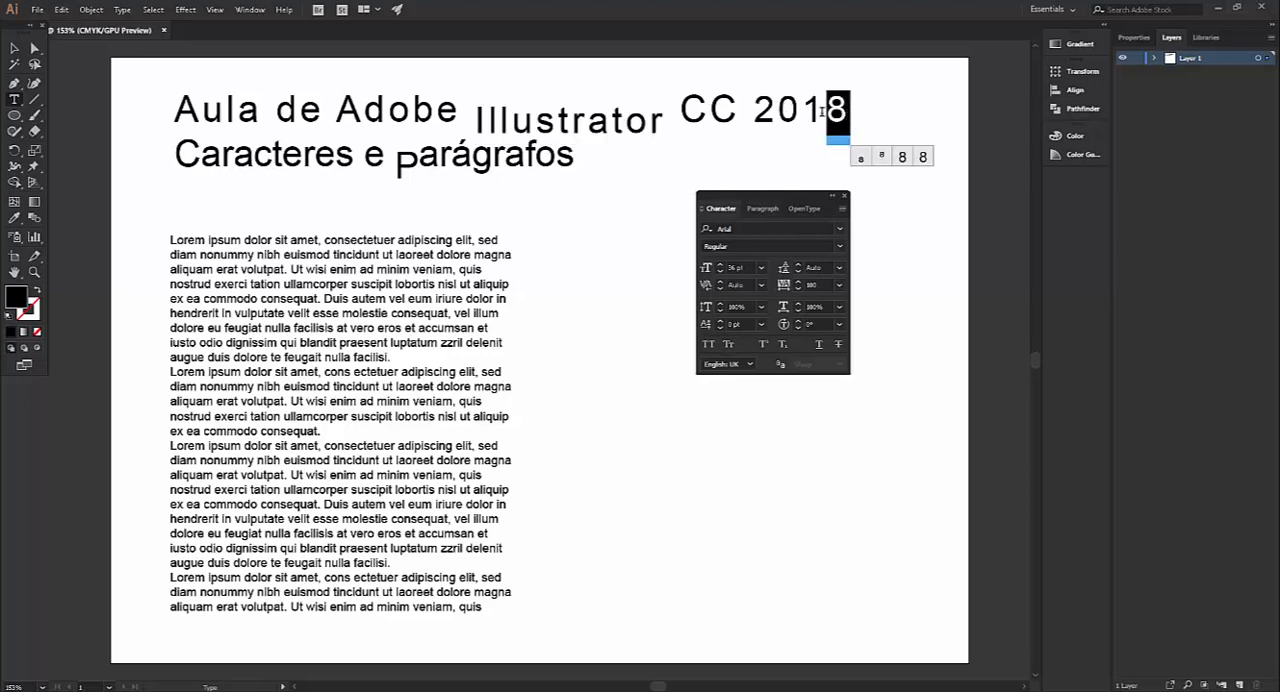
left_click(762, 345)
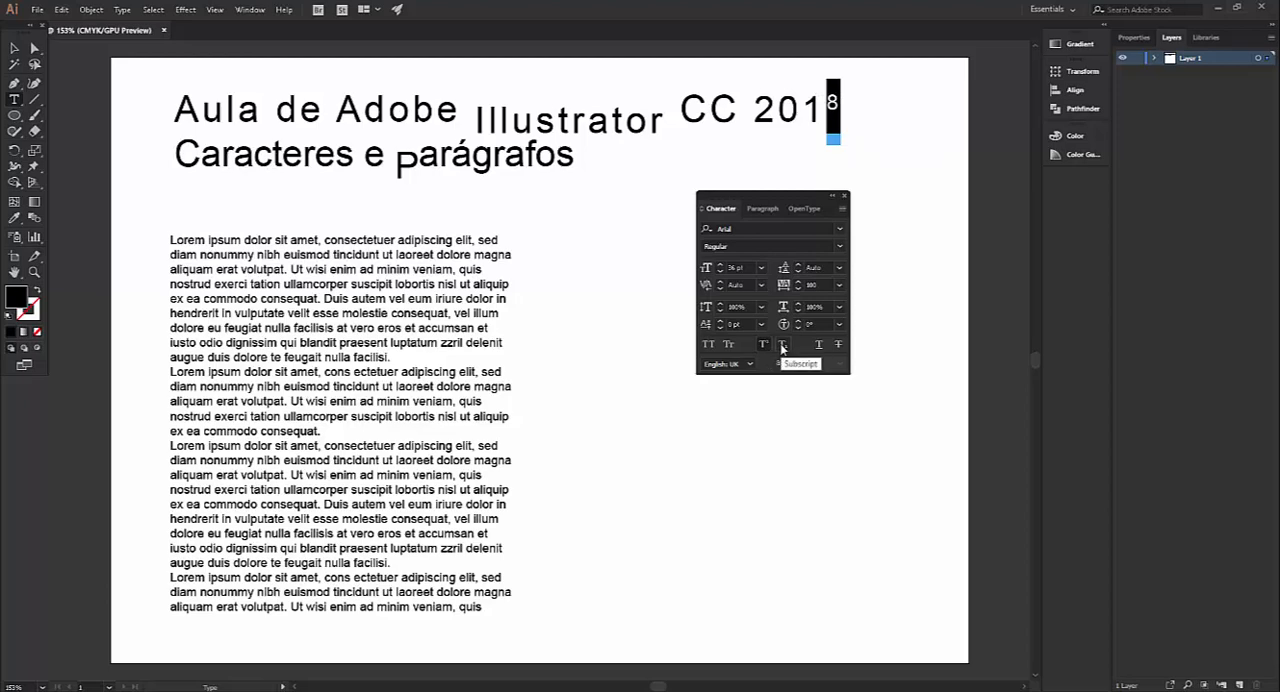
left_click(782, 346)
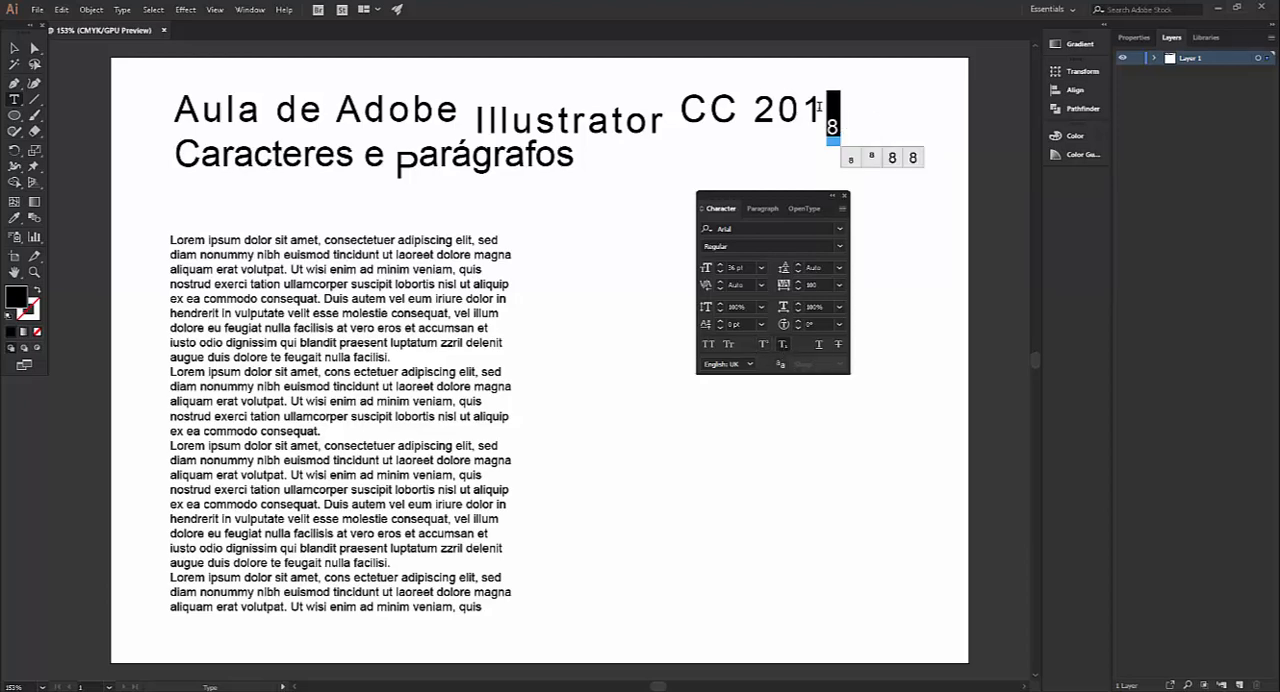
left_click(763, 345)
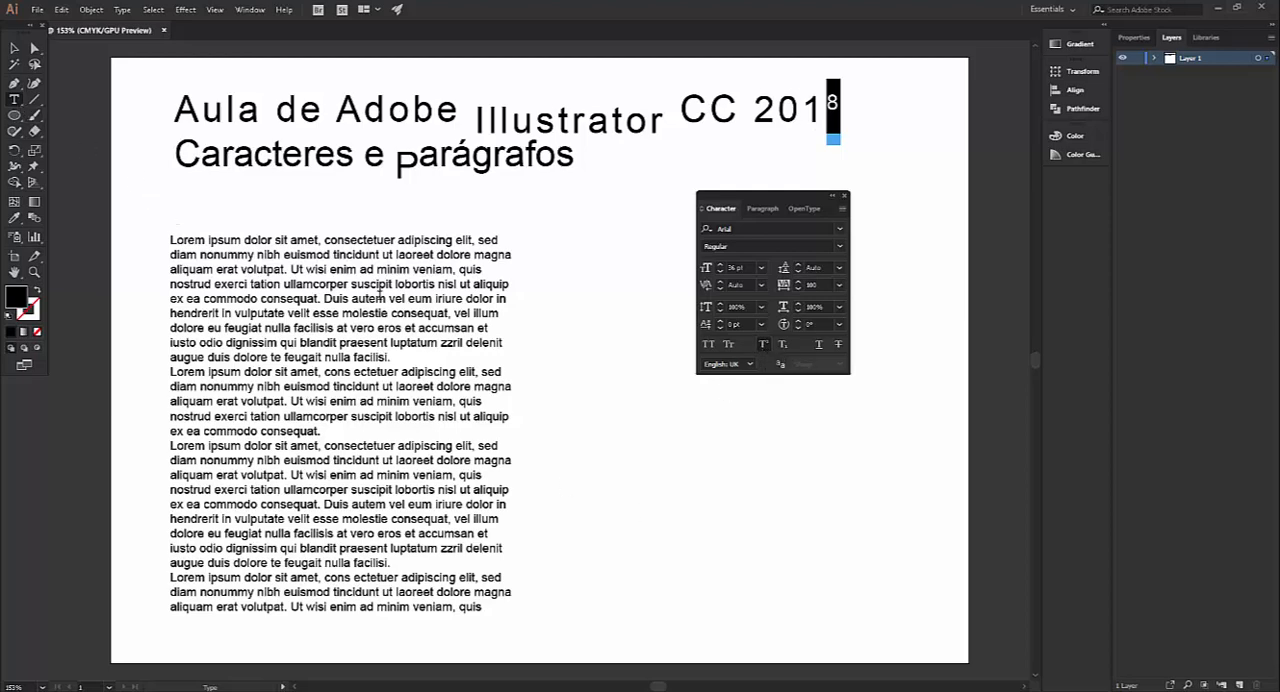
Add the text "e4" in the empty area beside the placeholder text and format its "4" as superscript
left_click(731, 505)
type("e4")
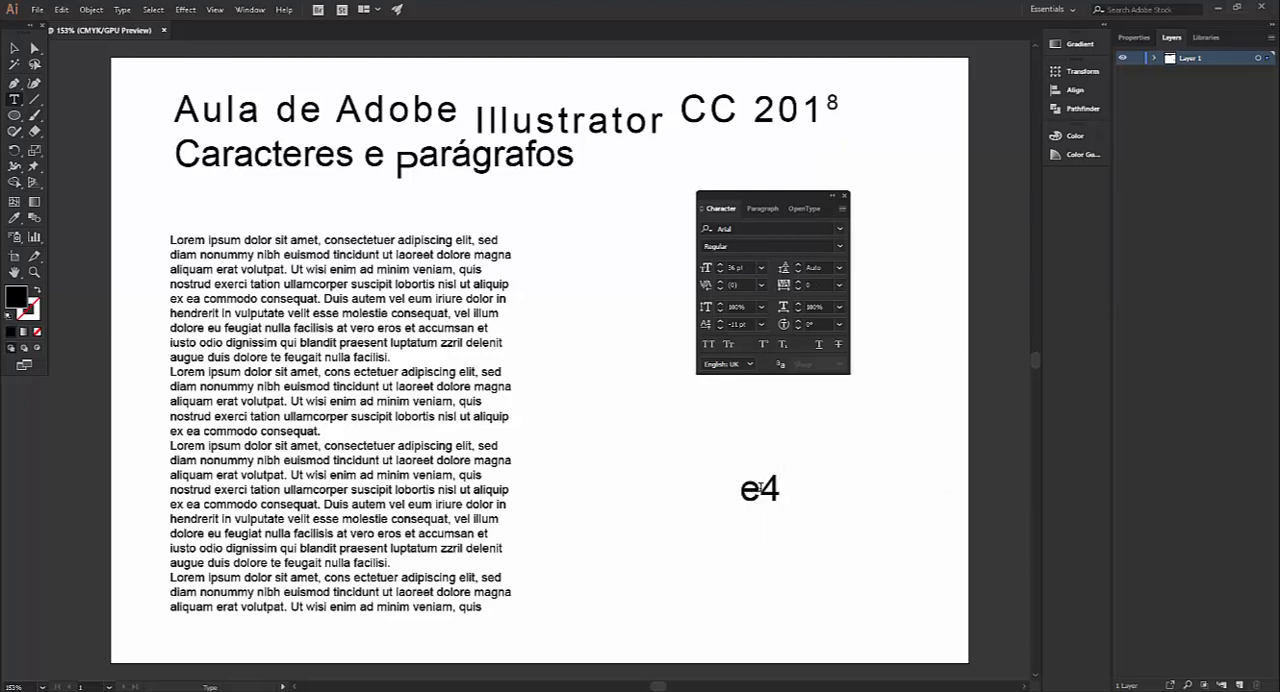
left_click_drag(778, 490, 761, 490)
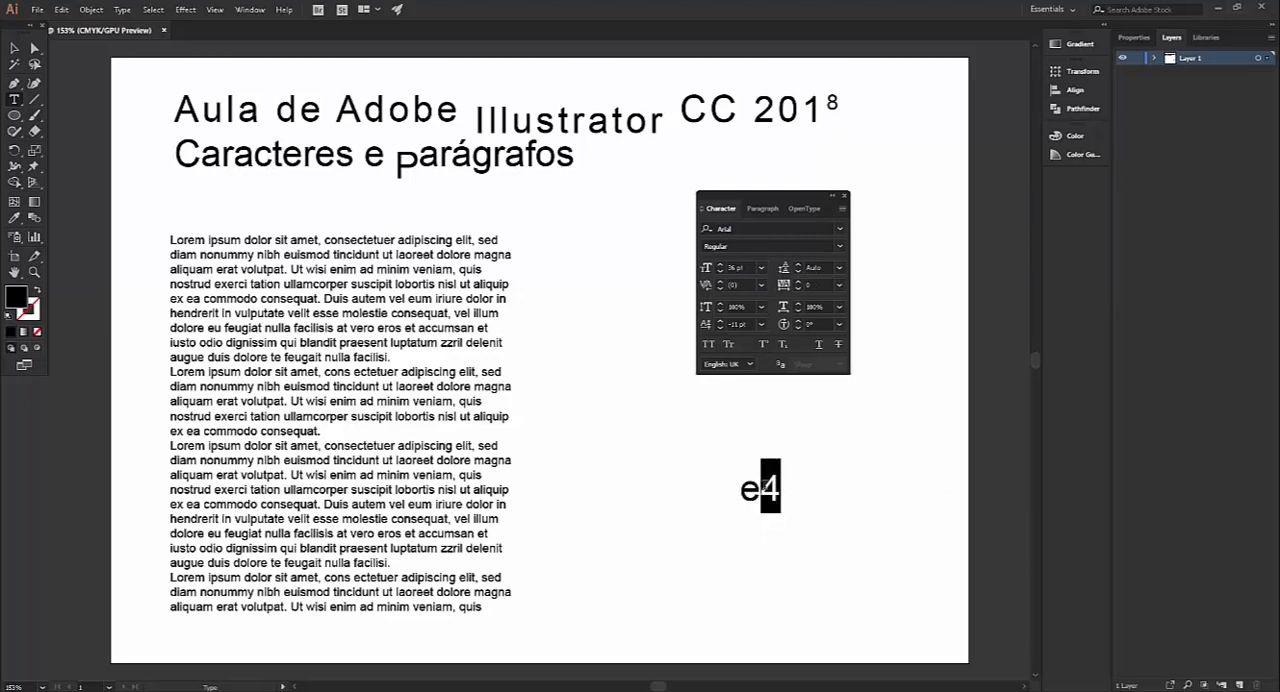
left_click(764, 345)
left_click(14, 48)
left_click(655, 468)
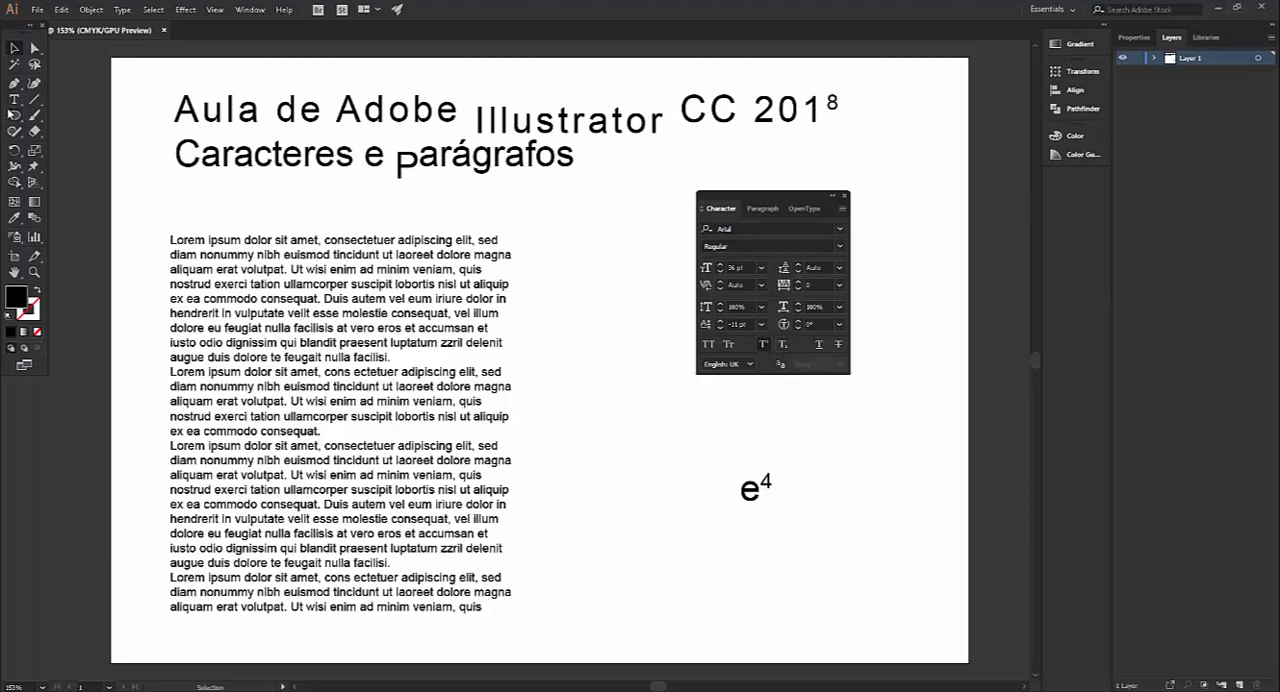
Add a separate text object reading "H2O" below the "e4" text
left_click(14, 100)
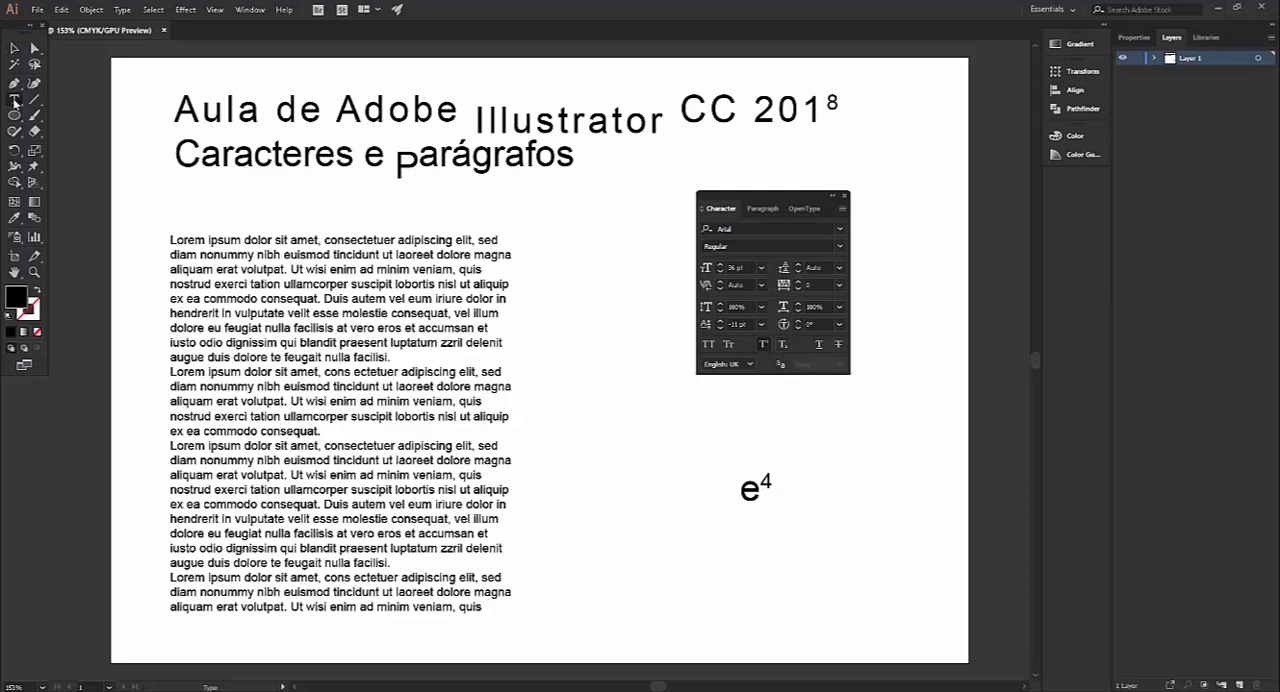
left_click(717, 582)
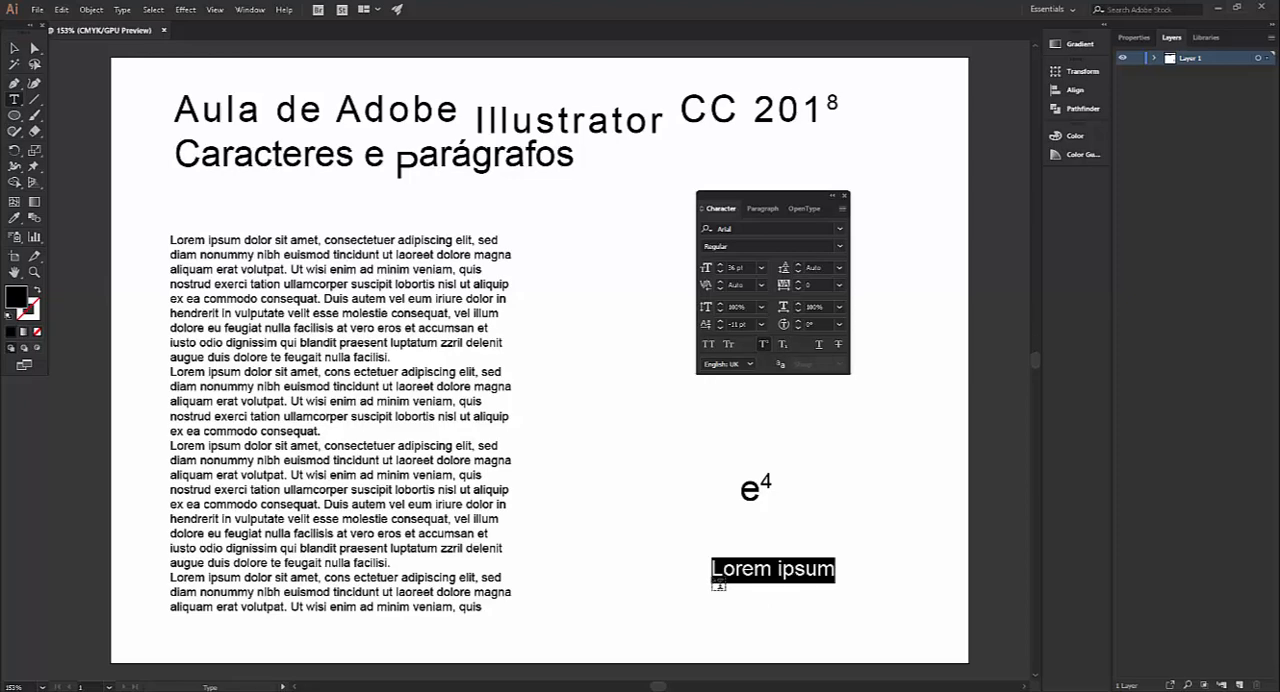
type("H")
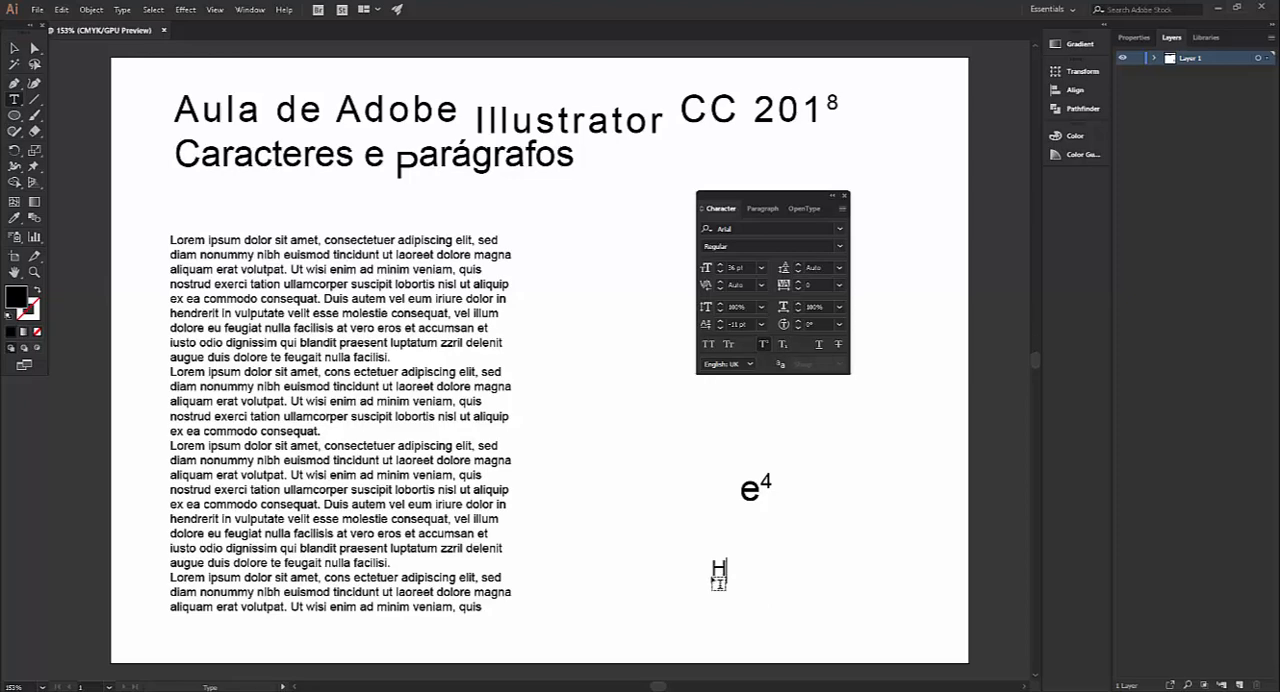
type("2)")
key("BackSpace")
type("O")
Try subscript on the "2" of "H2O", switching it back to superscript and toggling superscript off and on
left_click_drag(726, 568, 740, 568)
left_click(784, 346)
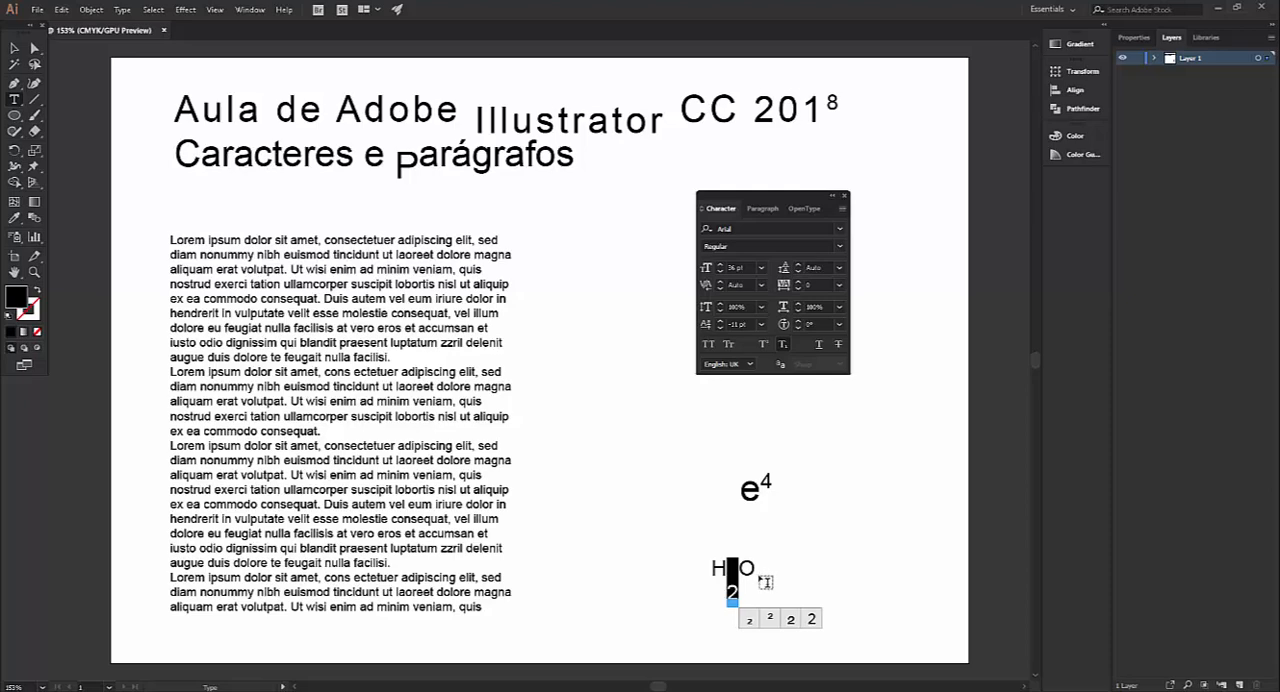
left_click(759, 346)
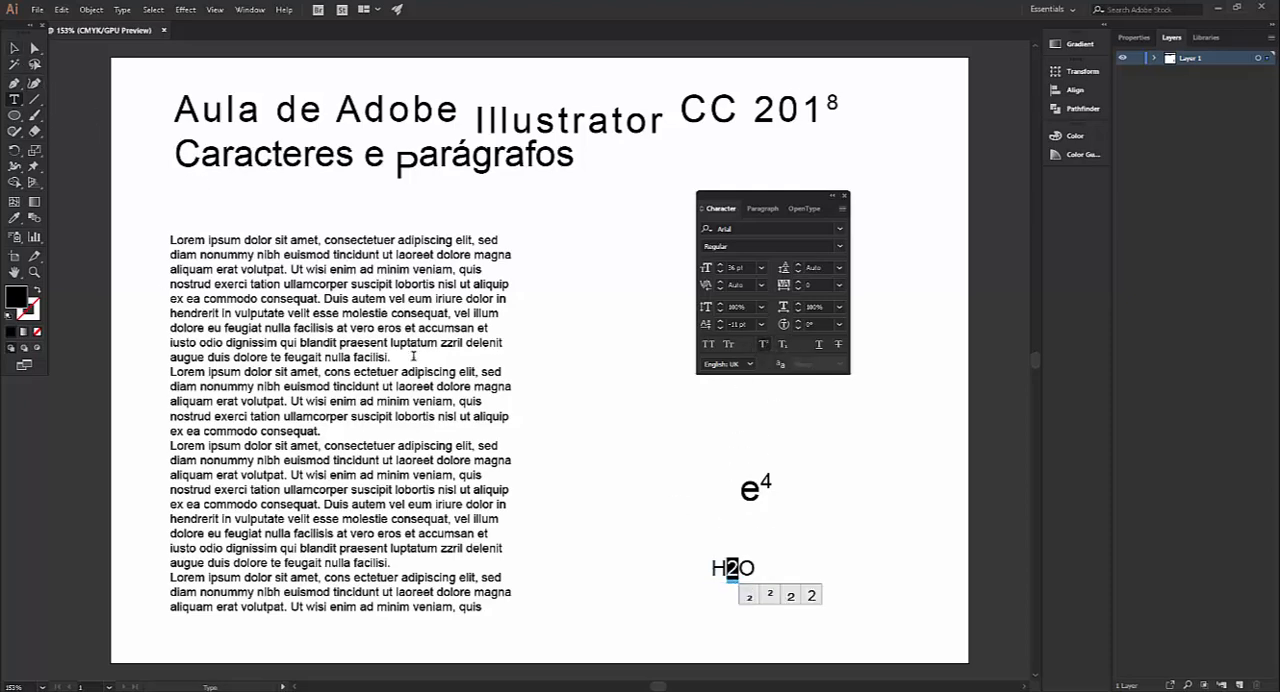
mouse_move(741, 566)
left_click(764, 345)
left_click(765, 345)
Turn off superscript for all of "H2O" and format only its "2" as subscript, resetting subscript with nothing selected
left_click_drag(757, 568, 686, 560)
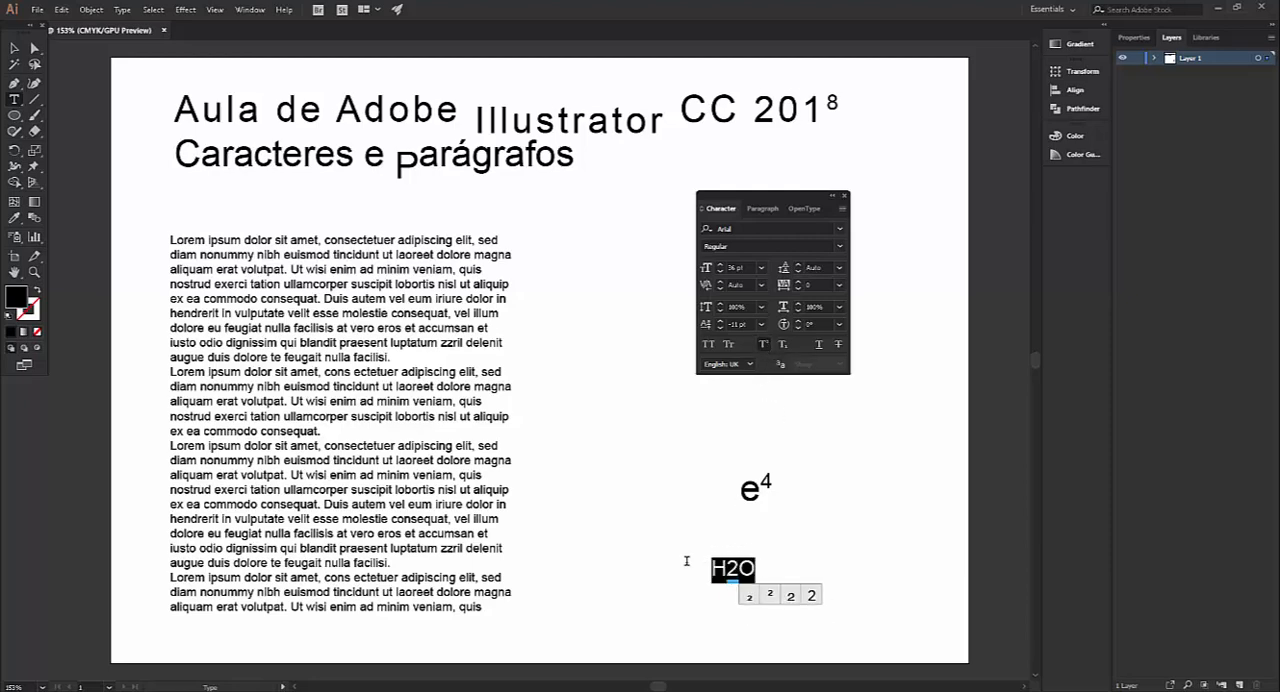
left_click(764, 344)
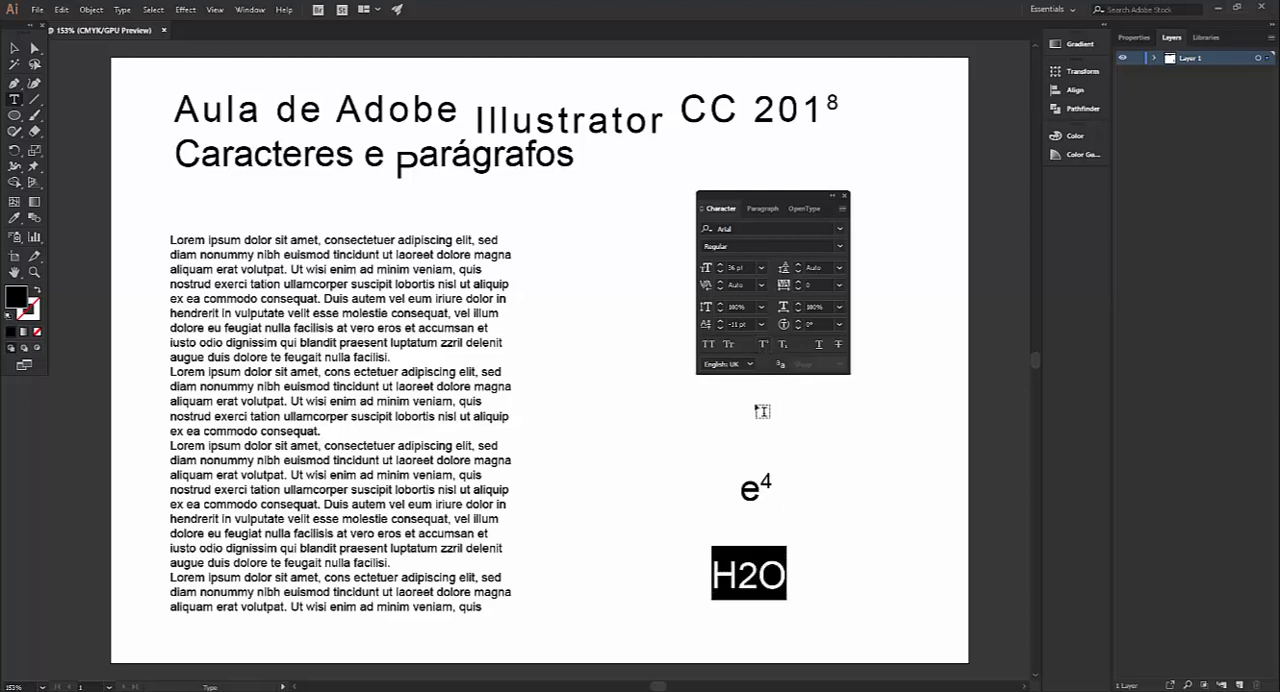
left_click(764, 574)
left_click_drag(760, 574, 737, 574)
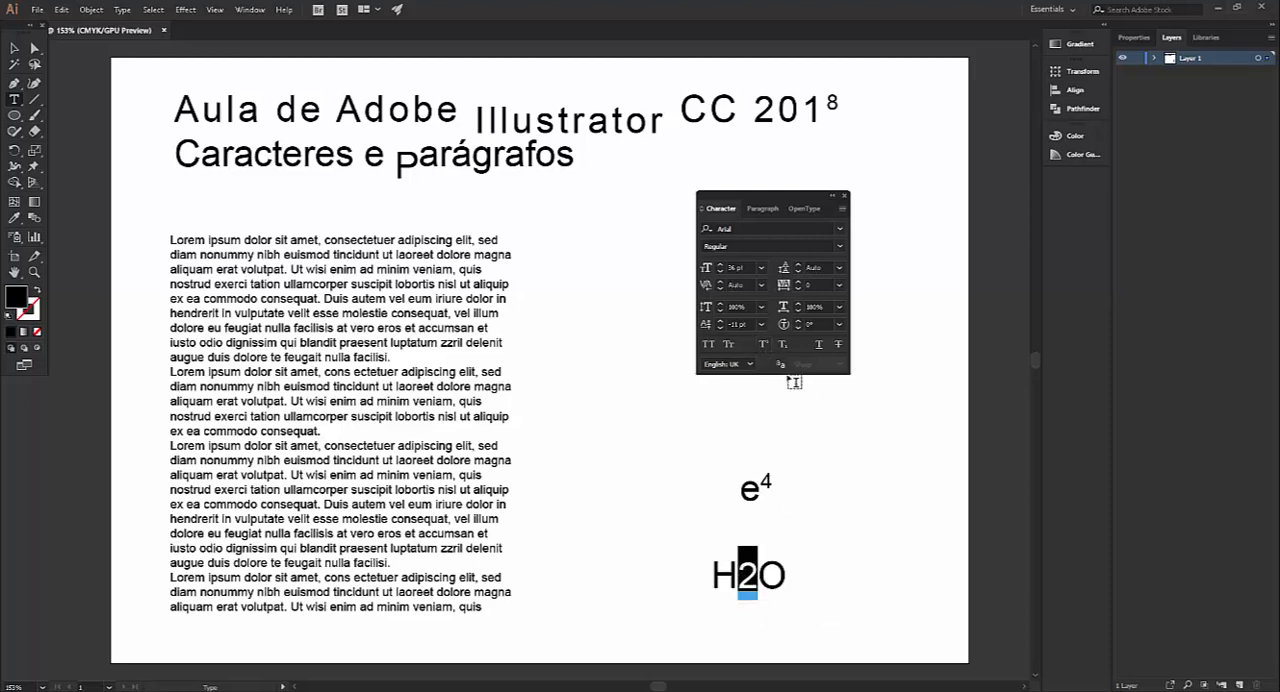
left_click(784, 346)
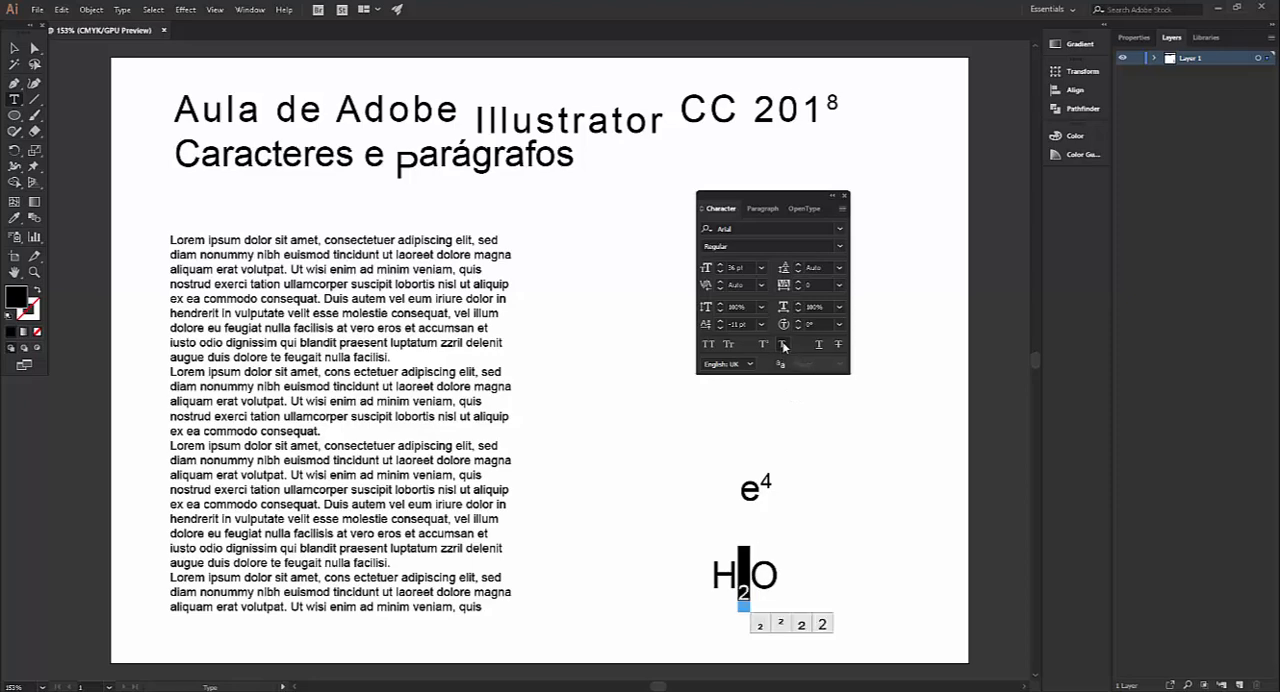
left_click(15, 49)
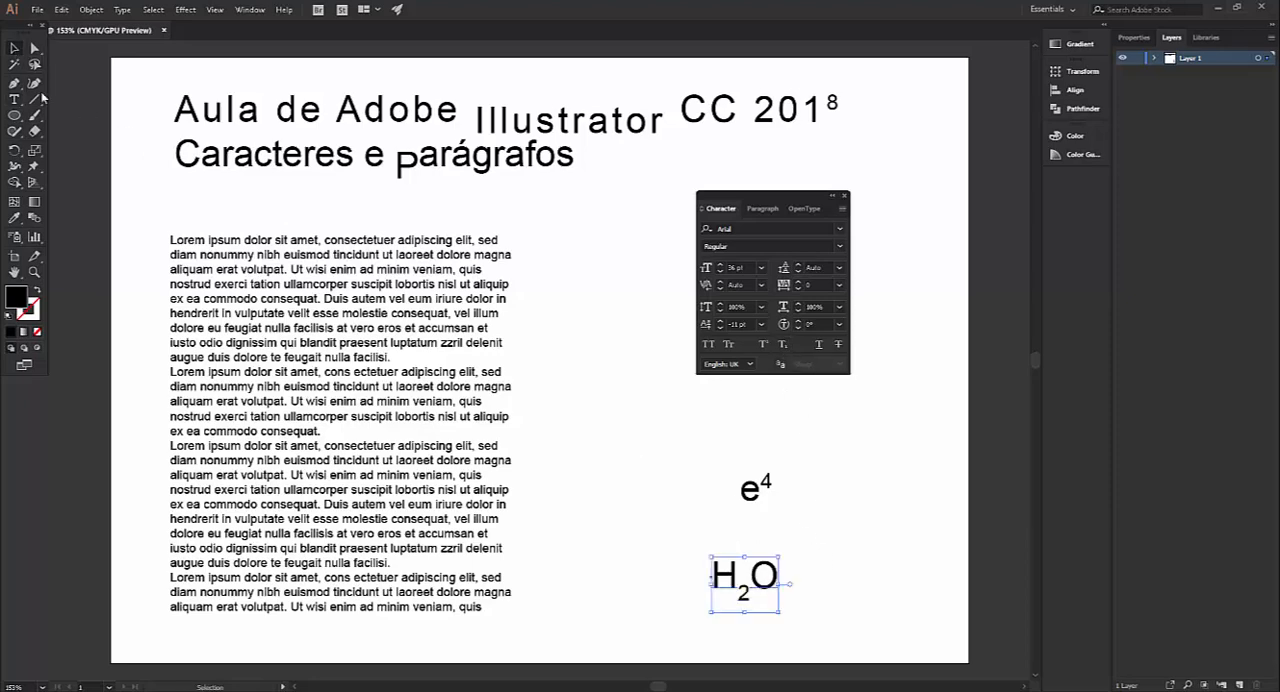
left_click(575, 465)
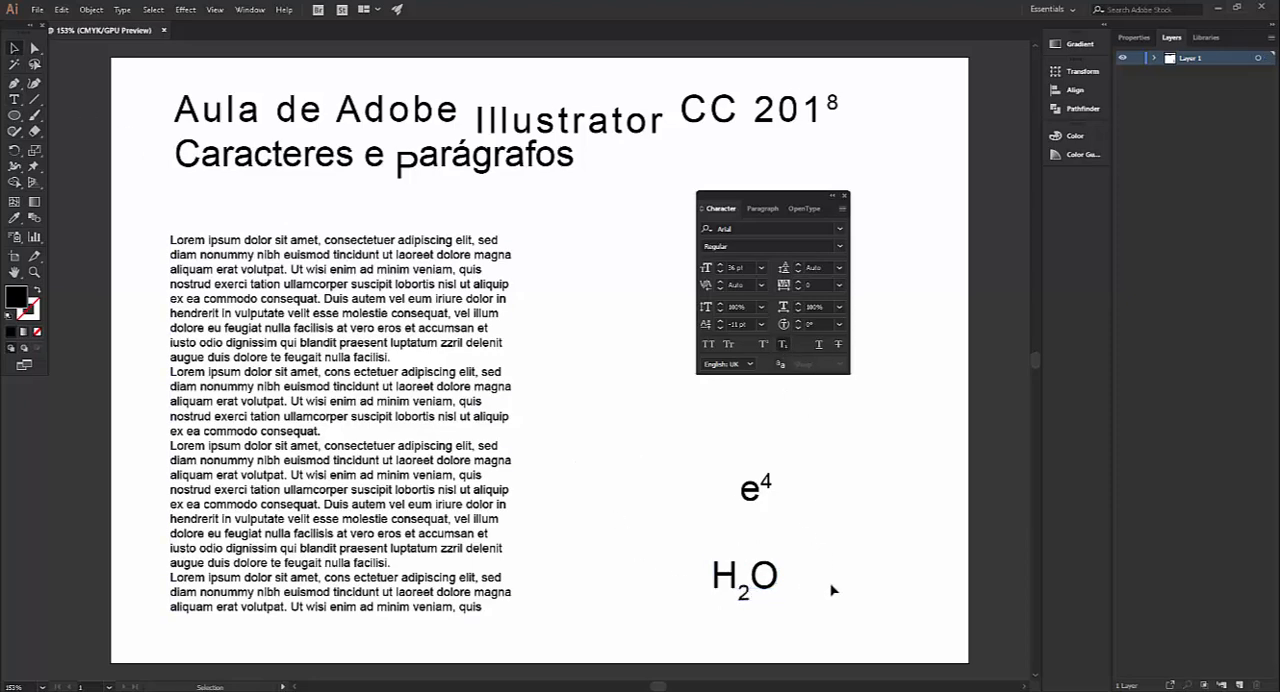
left_click(784, 345)
Underline the word "Aula" in the title's first line
left_click(15, 100)
double_click(235, 103)
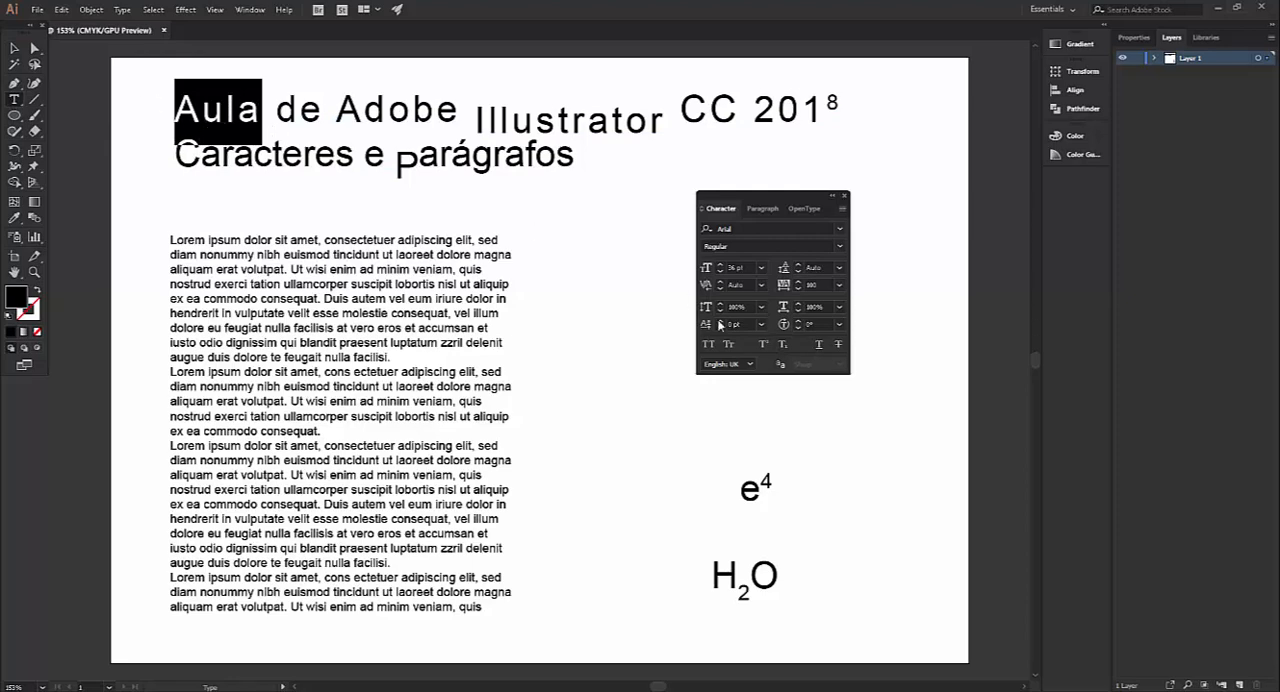
left_click(818, 345)
left_click(14, 48)
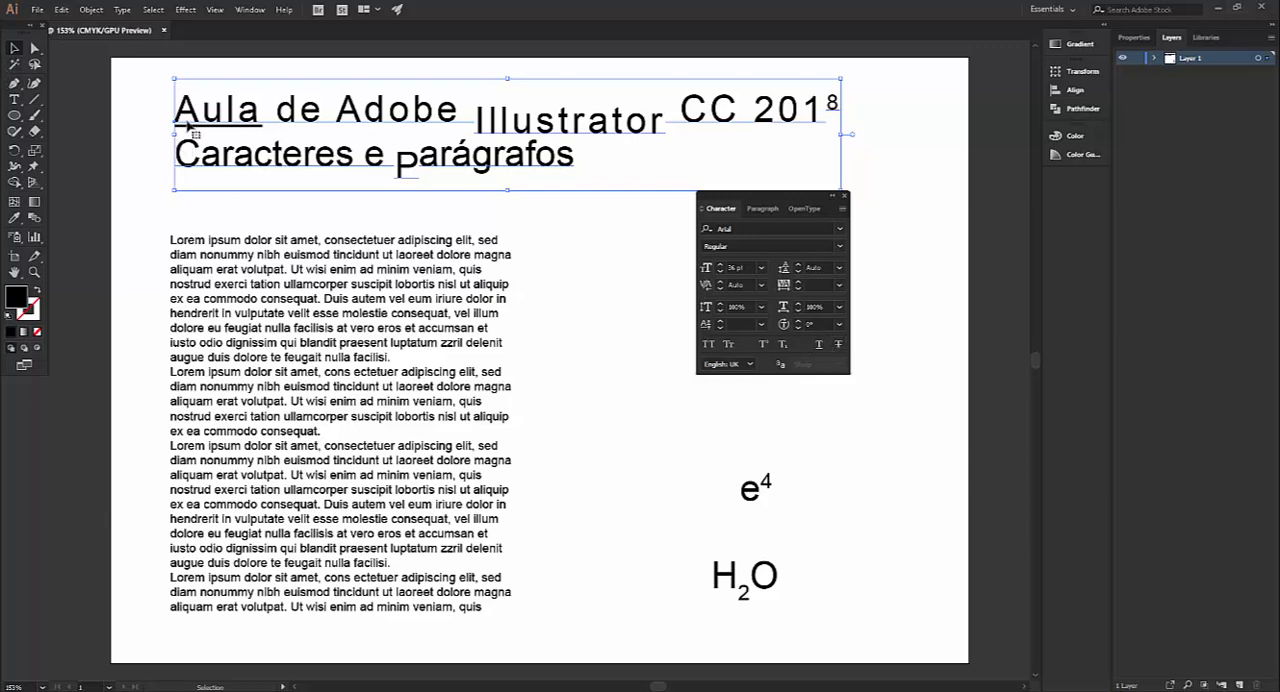
Apply strikethrough to the word "Caracteres" in the title's second line
left_click(14, 101)
left_click(197, 175)
left_click_drag(176, 160, 240, 160)
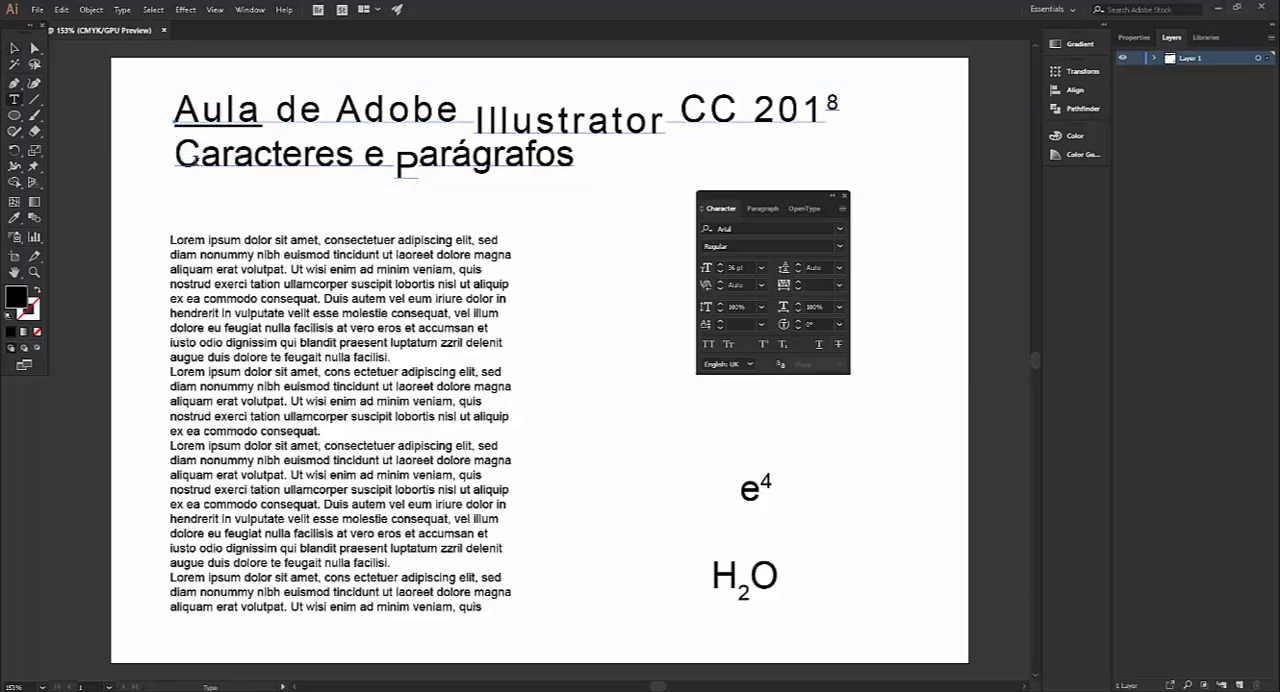
left_click_drag(176, 152, 352, 165)
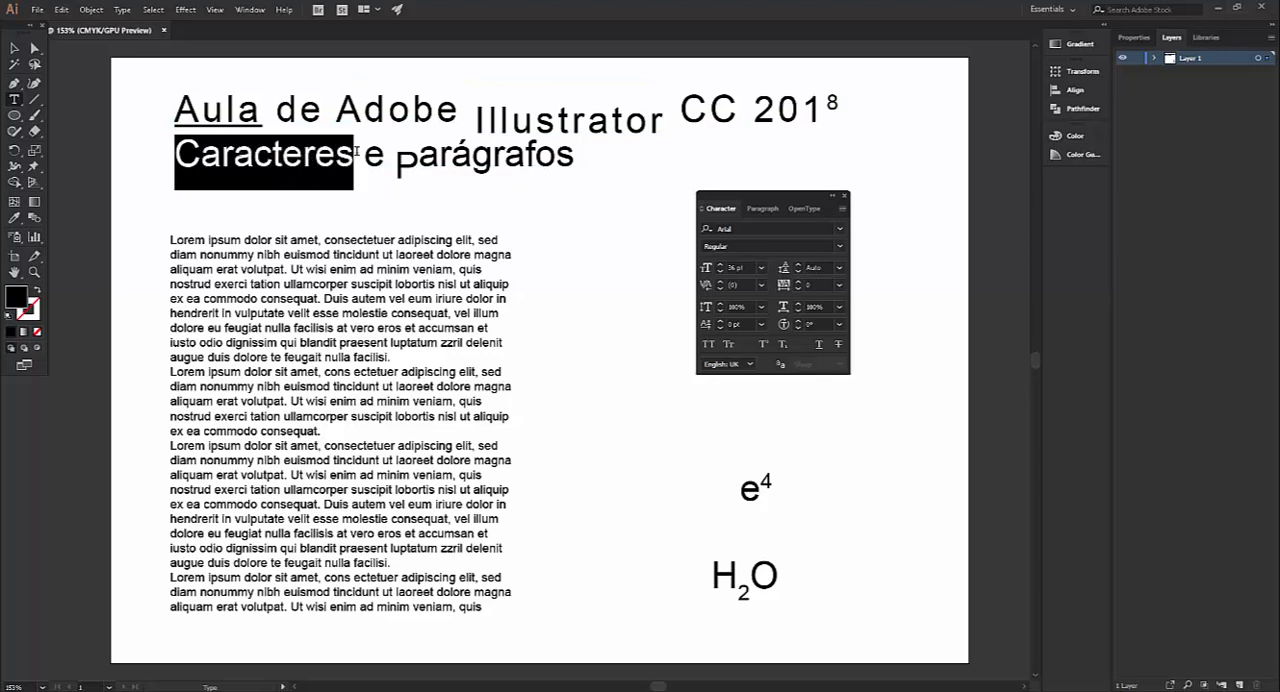
left_click(839, 345)
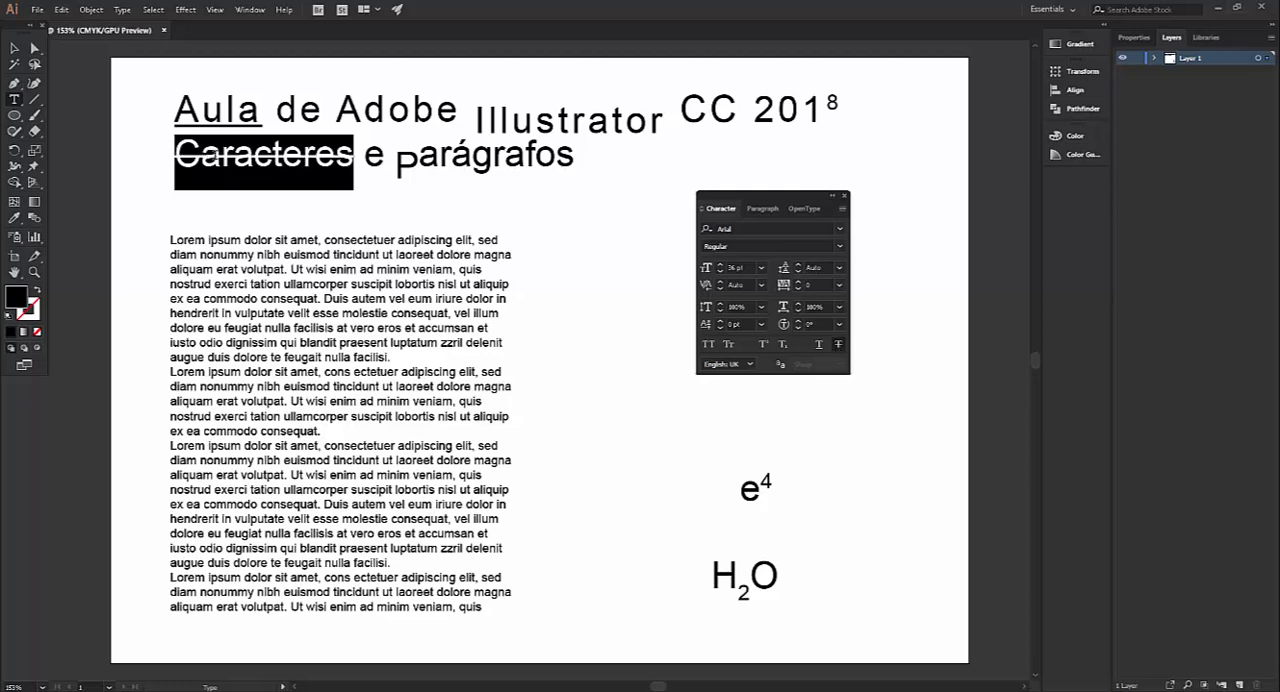
left_click(15, 49)
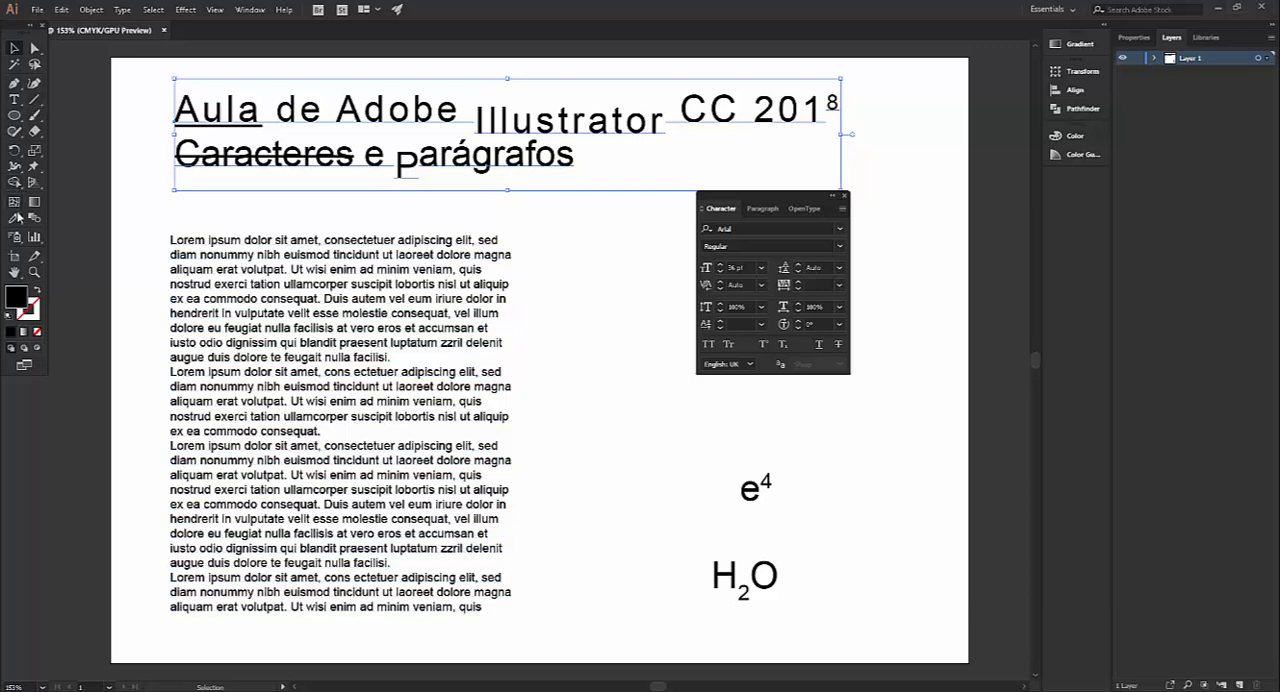
Apply strikethrough to the word "minim" in the second placeholder paragraph
left_click(14, 101)
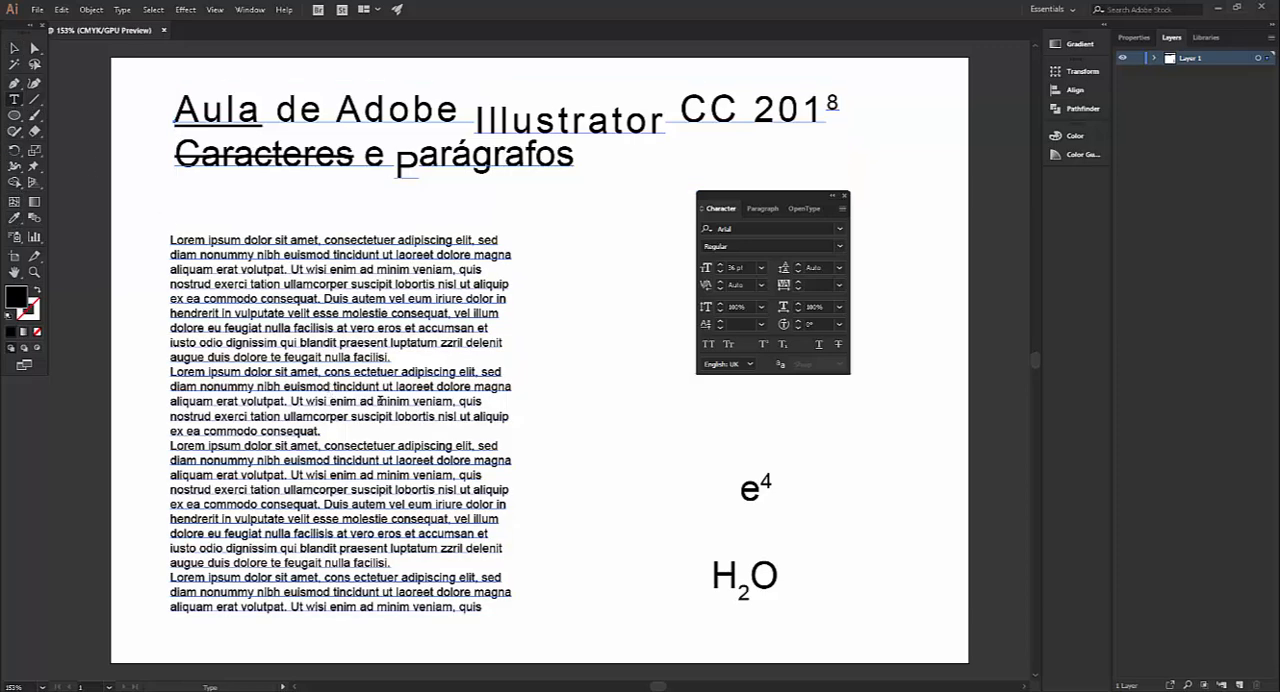
left_click_drag(377, 401, 410, 401)
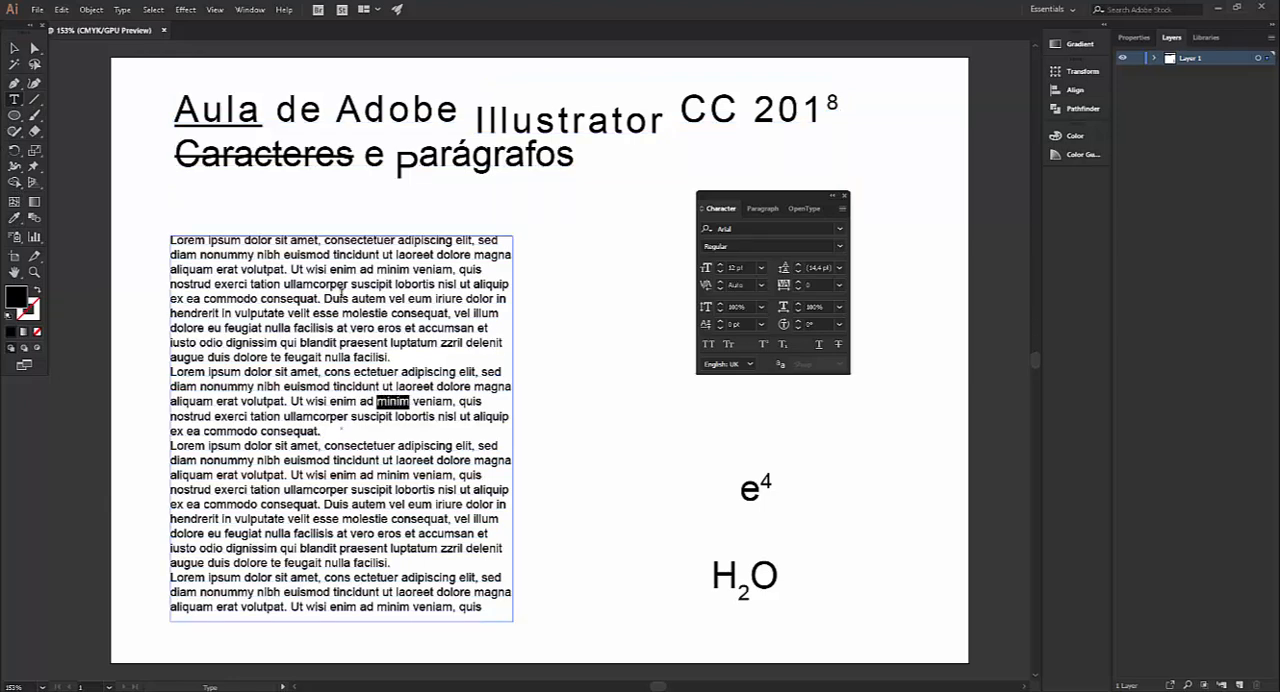
left_click(838, 344)
left_click(838, 345)
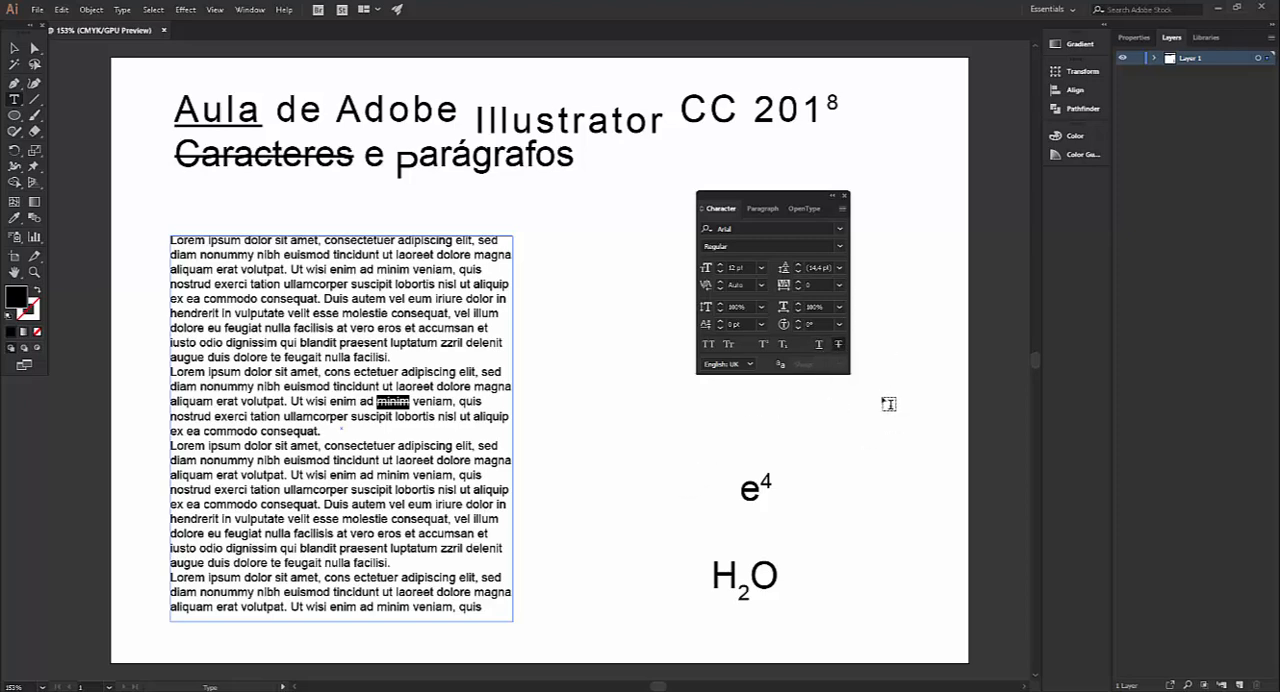
Look through the available text languages down to Portuguese: Brazilian, leaving the language at English: UK
left_click(751, 365)
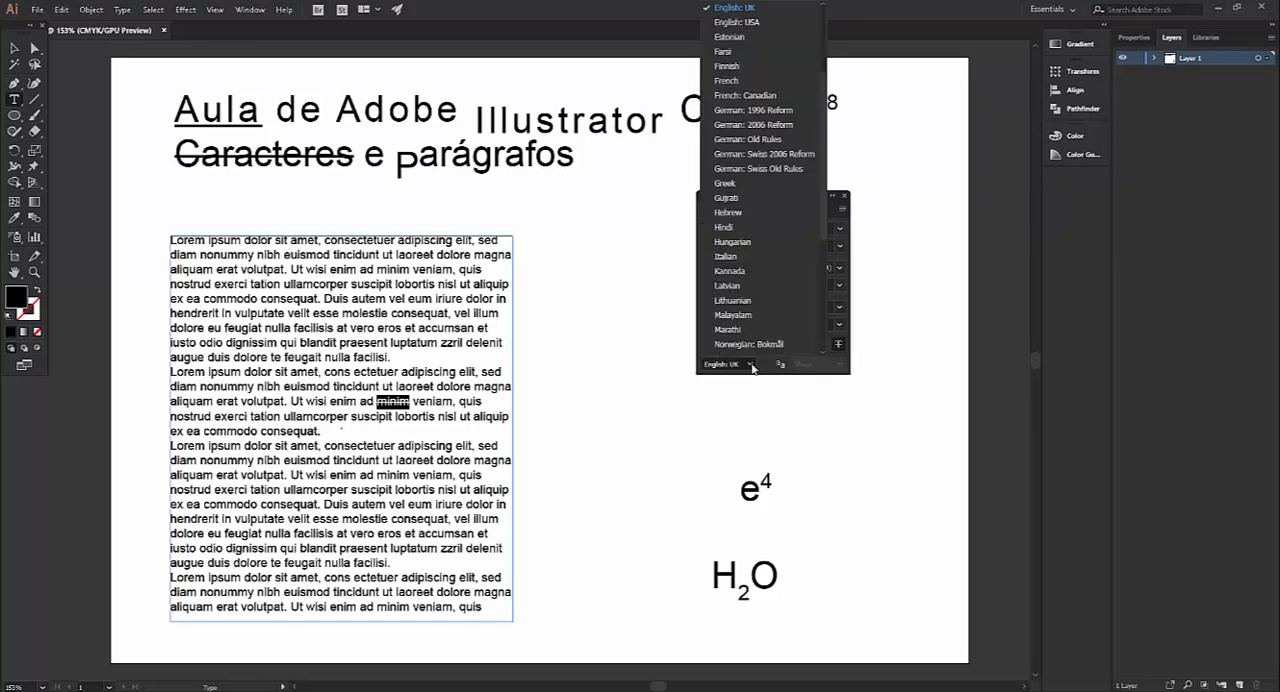
scroll(773, 108, "down", 5)
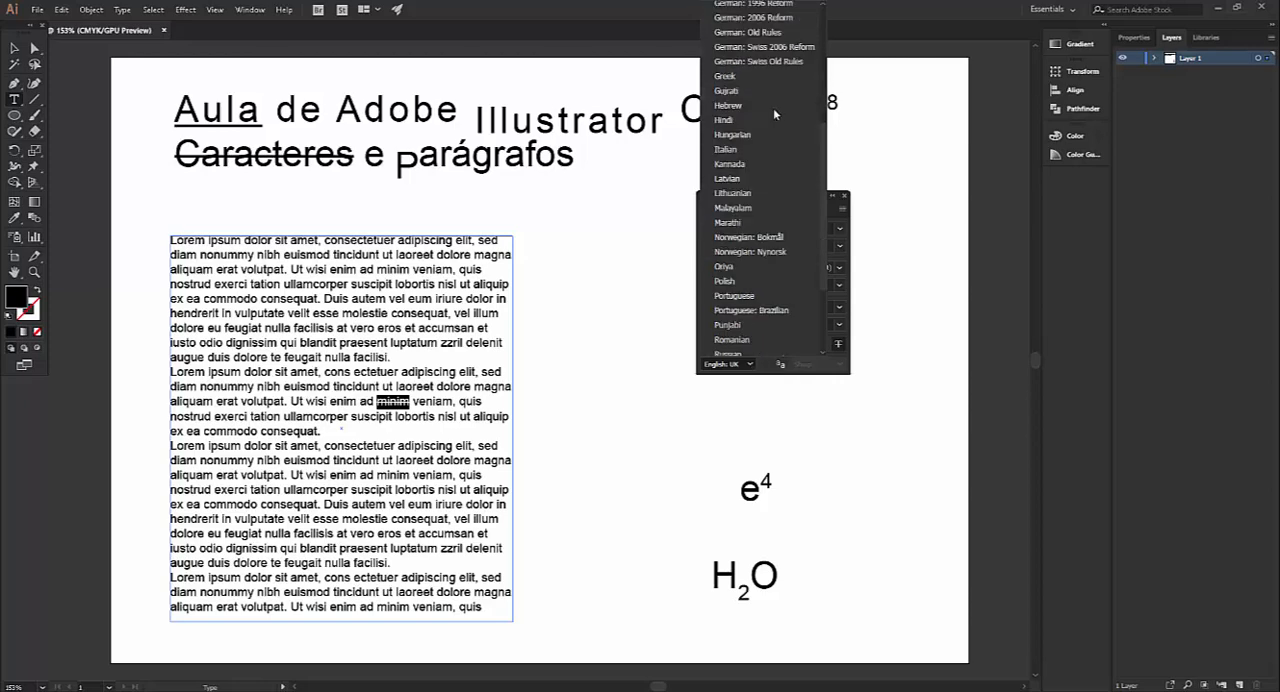
scroll(776, 165, "down", 1)
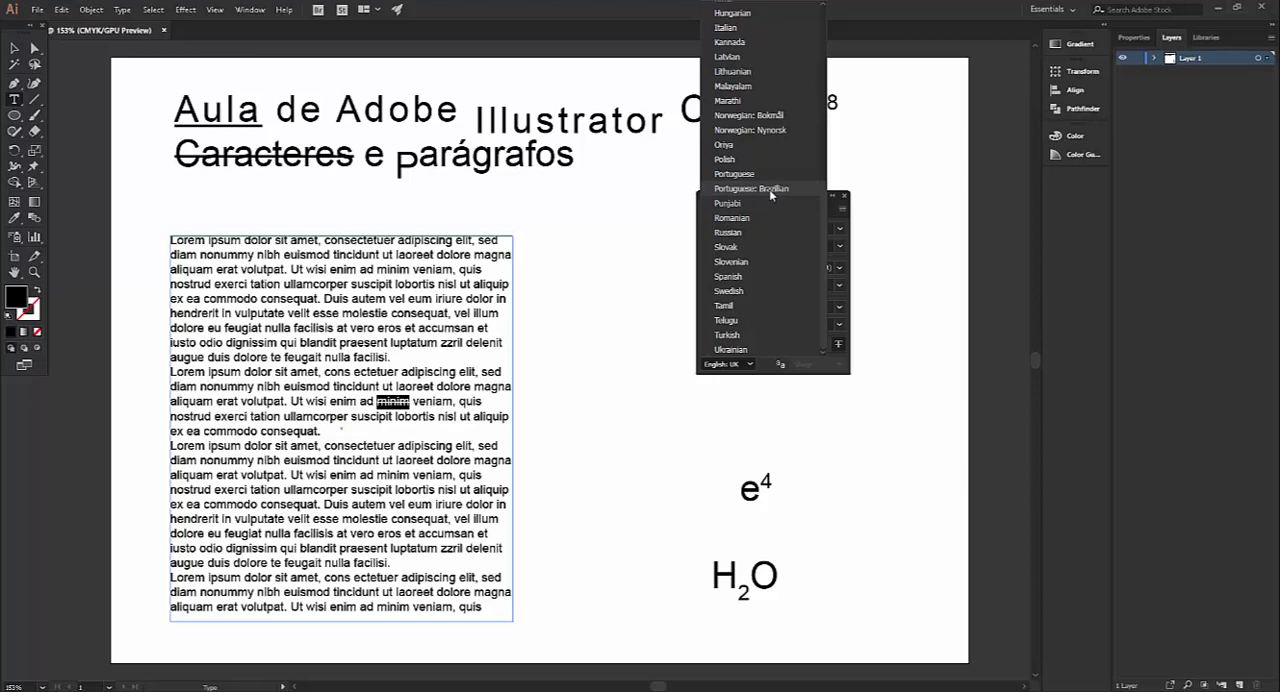
left_click(749, 378)
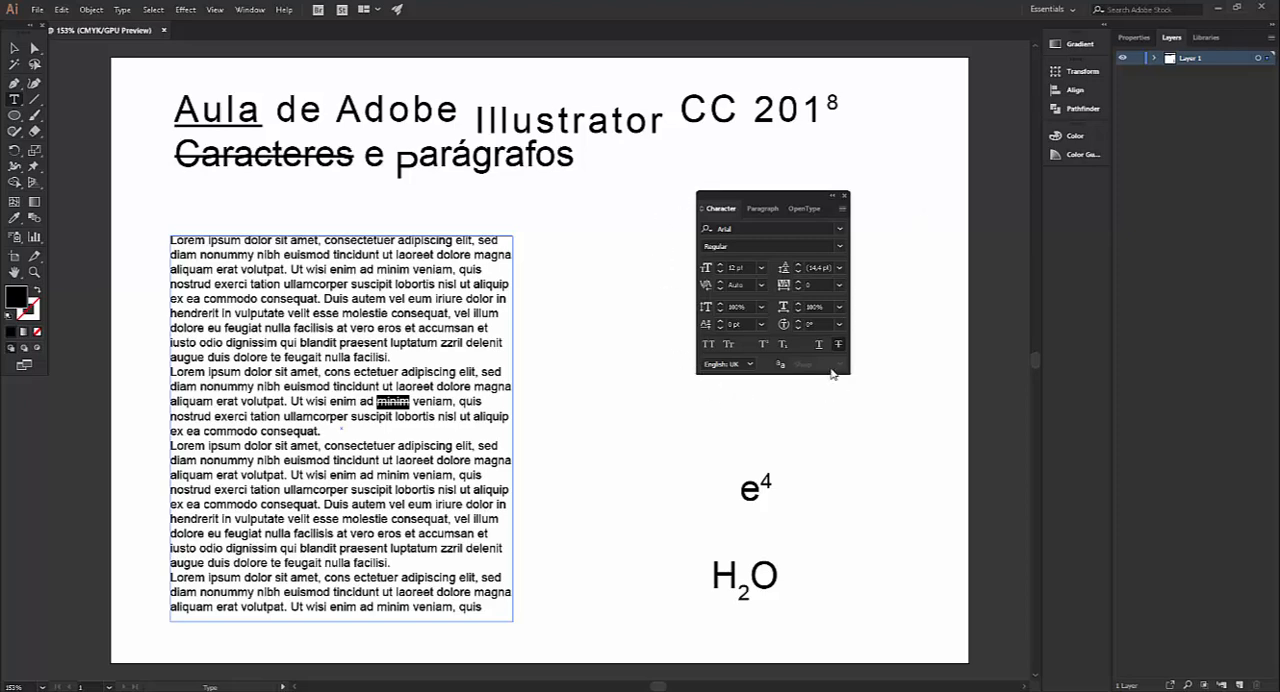
On all the placeholder text, try center, right, and justified alignment with the last line left and centered, ending with all lines justified
left_click(762, 208)
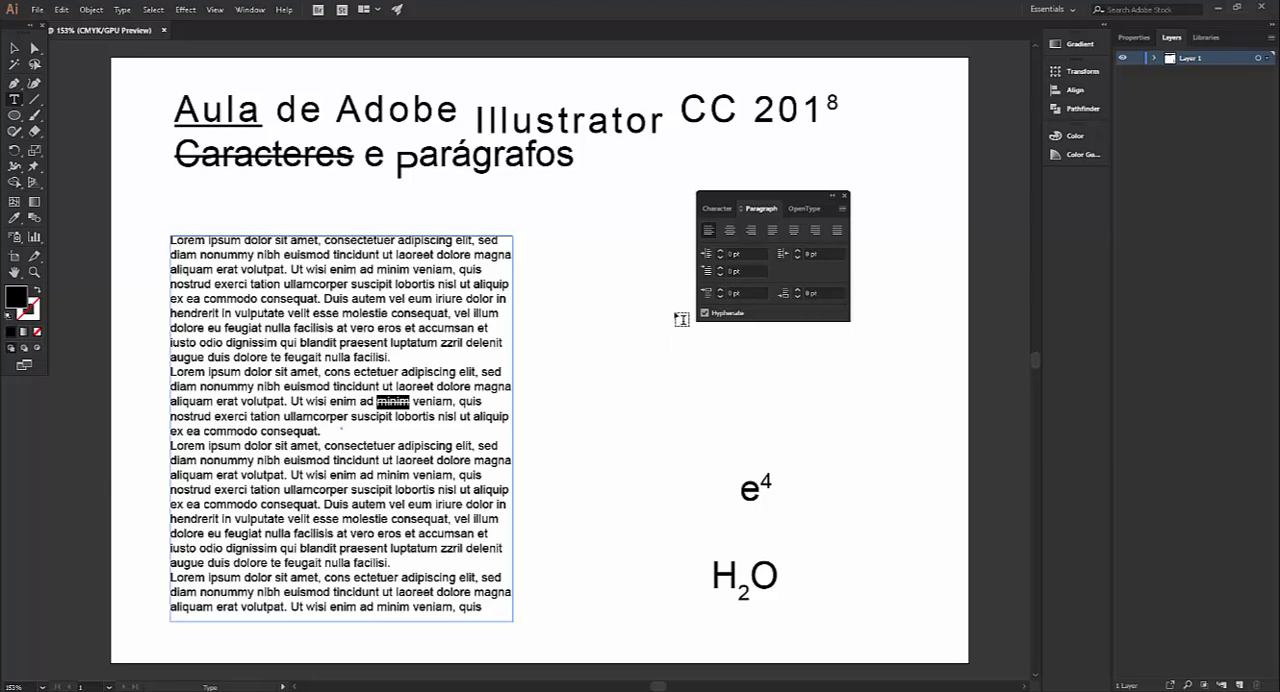
left_click(272, 254)
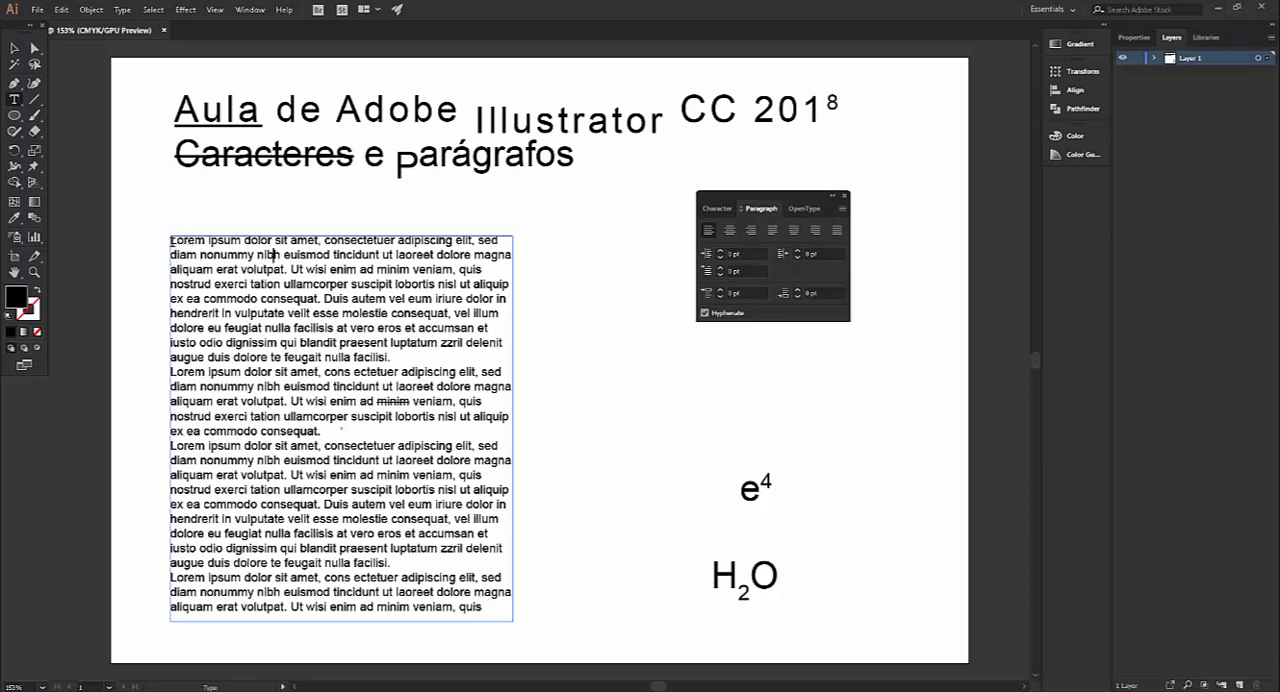
left_click_drag(173, 241, 508, 613)
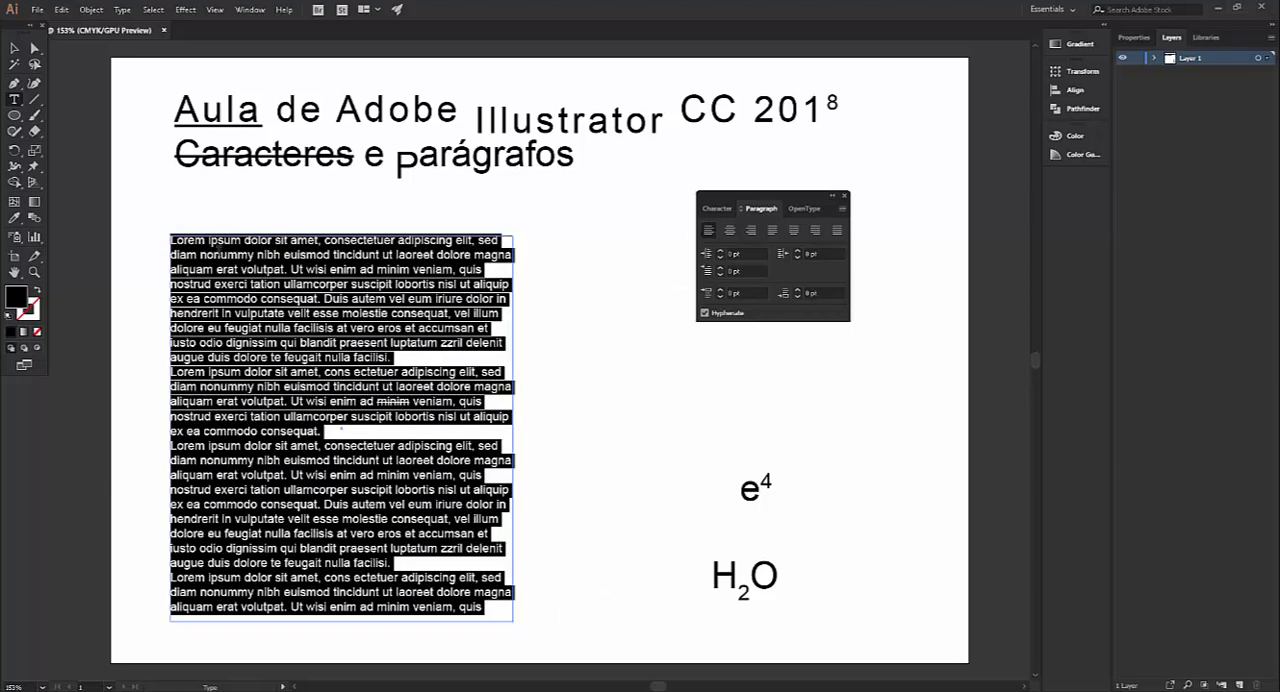
left_click(729, 230)
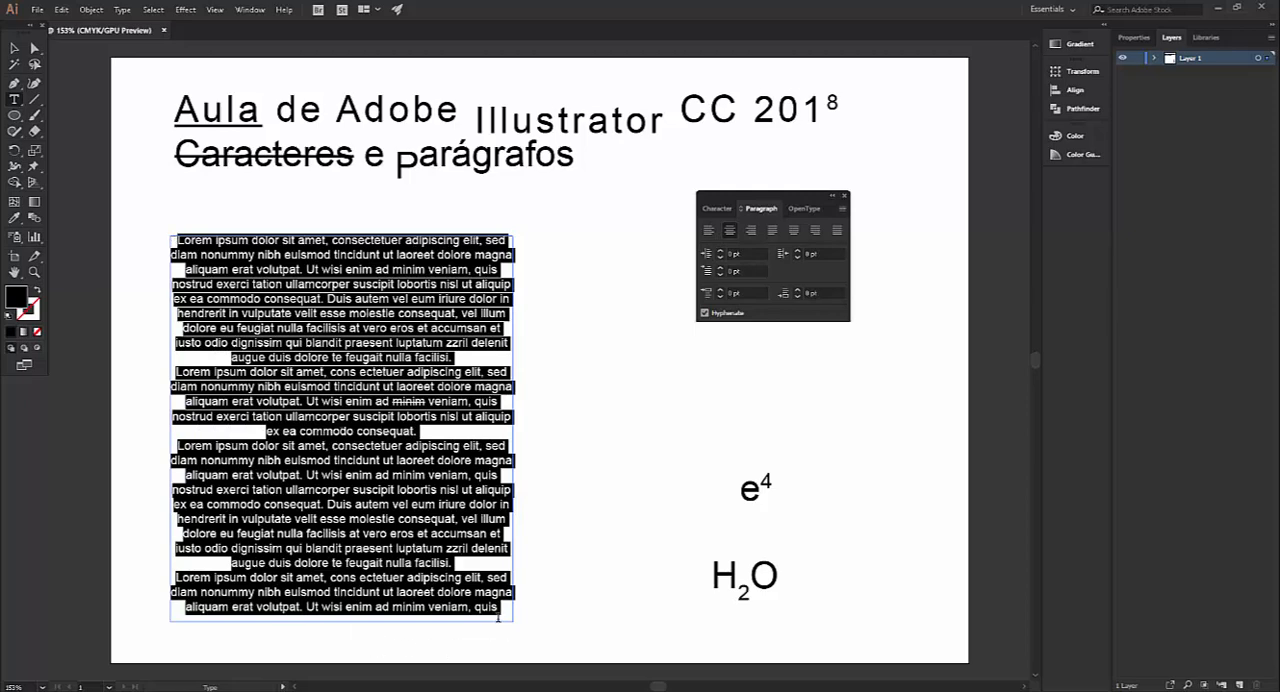
left_click(751, 230)
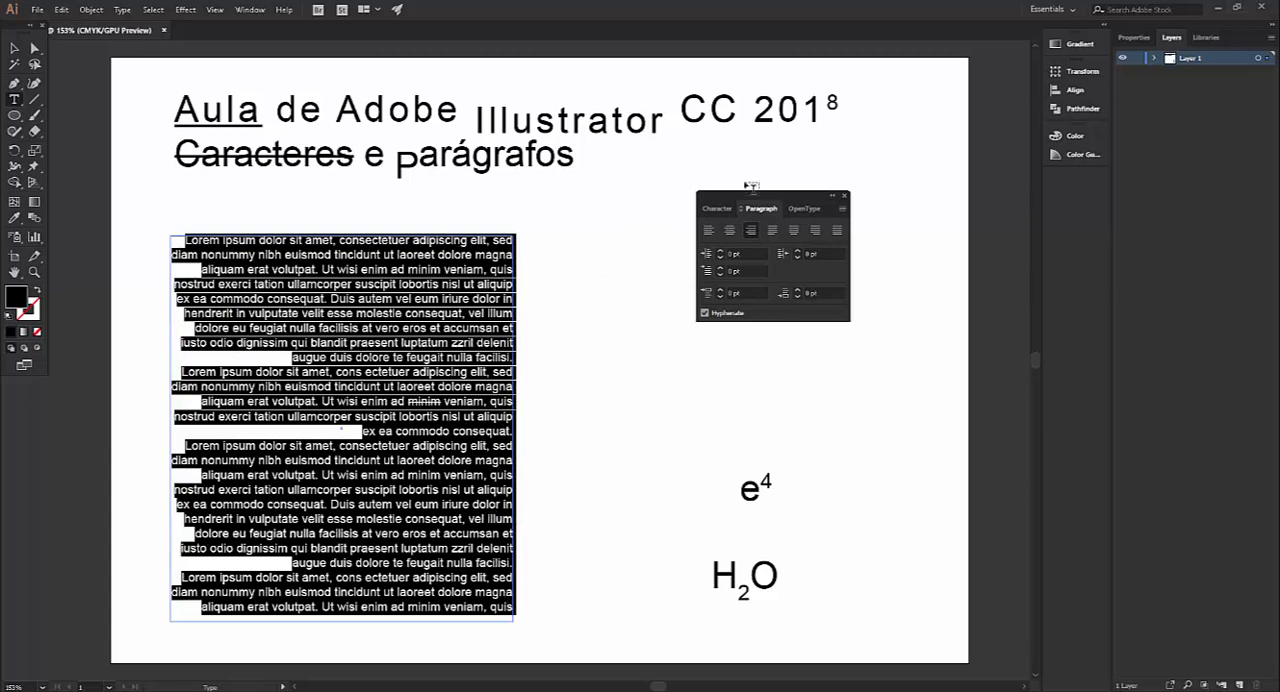
left_click(773, 231)
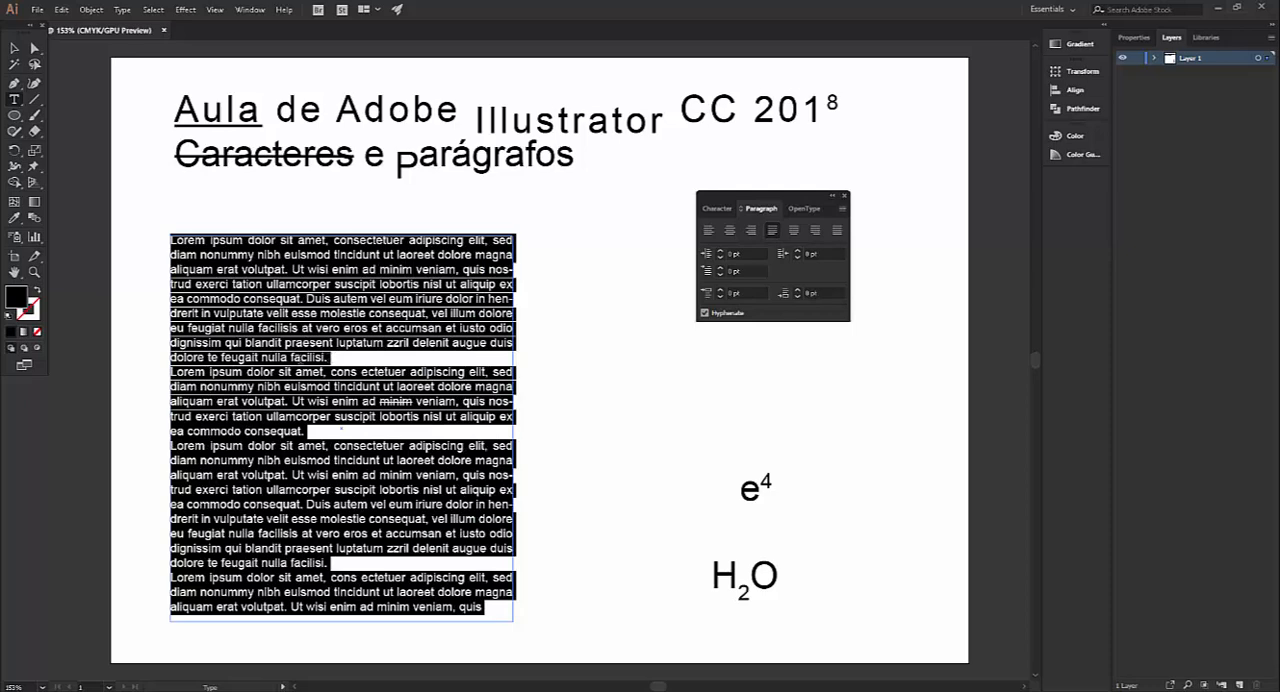
left_click(794, 231)
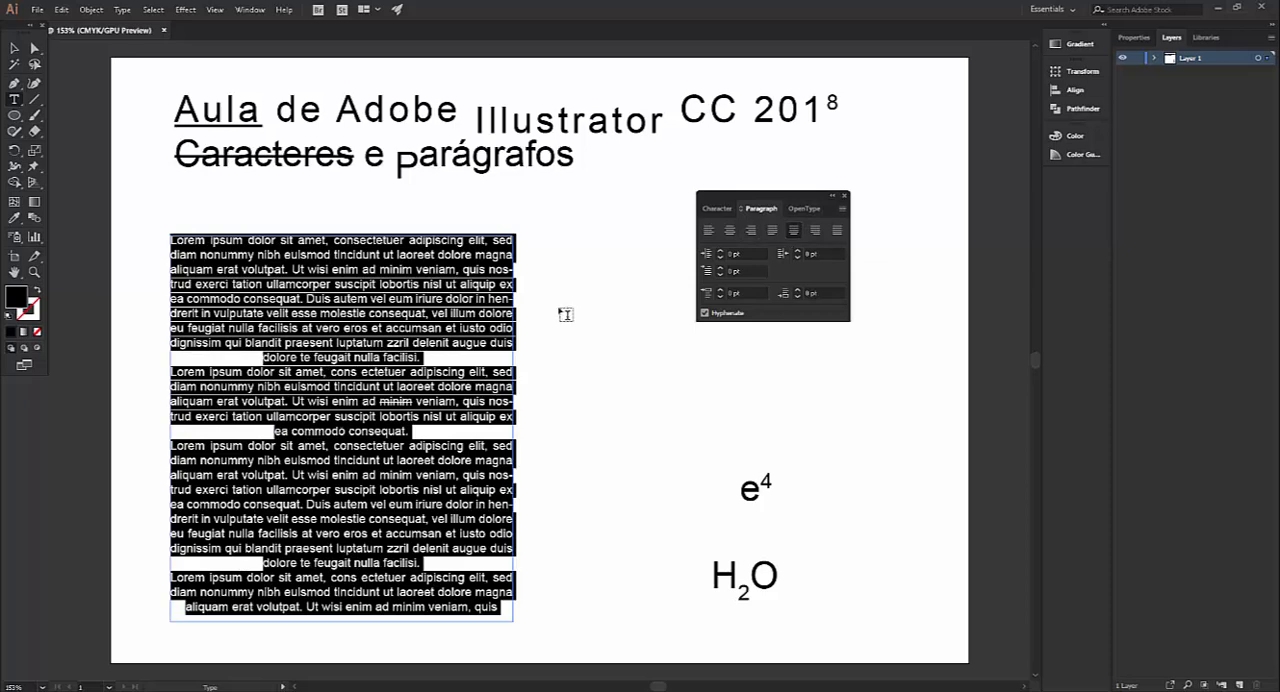
left_click(815, 231)
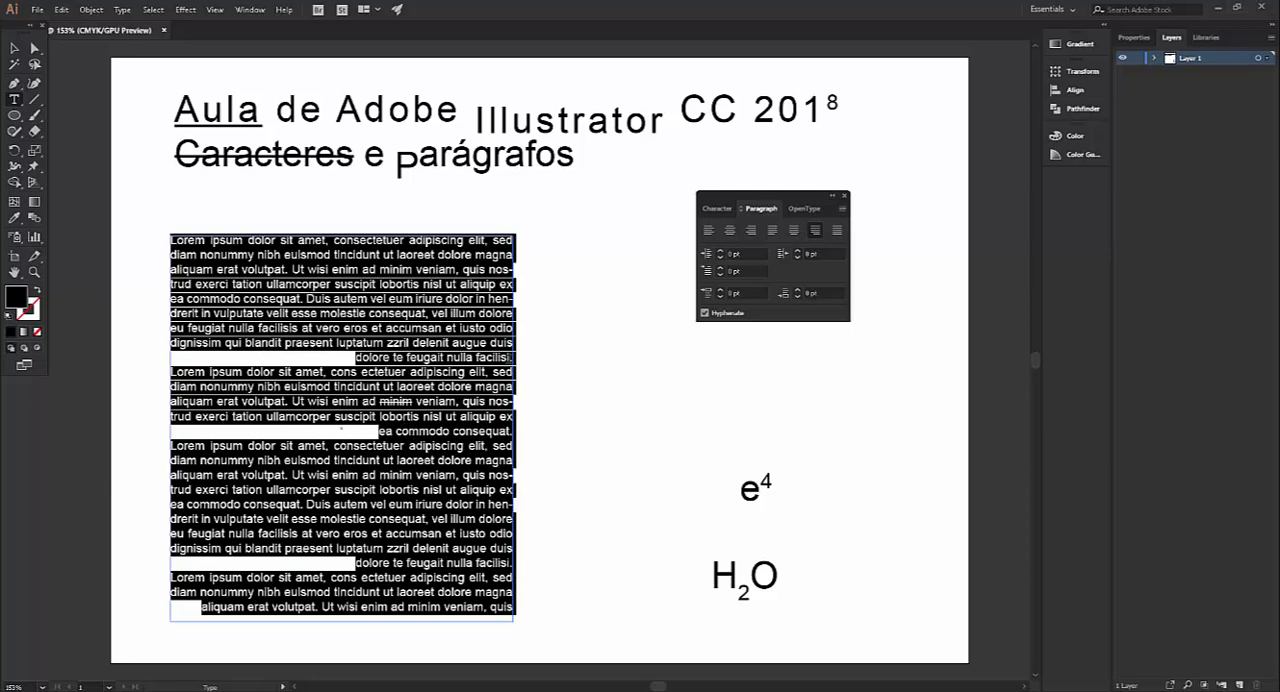
Left-align all the placeholder text and set its left indent to 21 pt
left_click(837, 231)
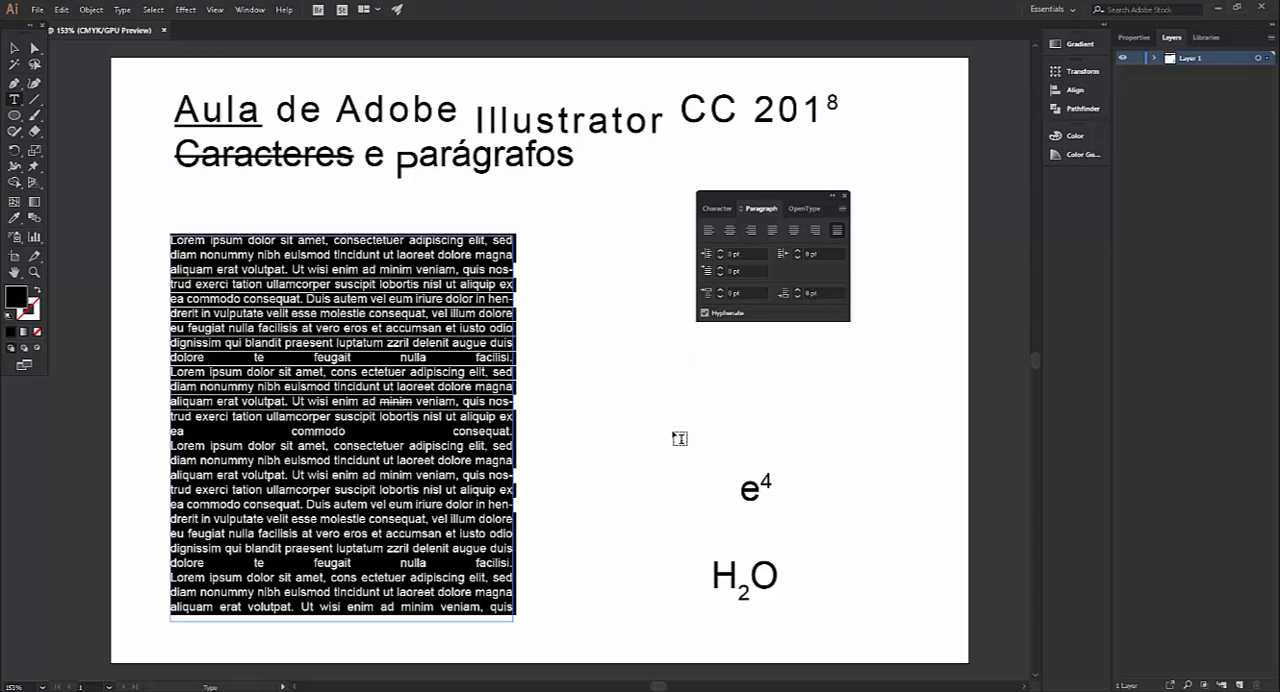
left_click(710, 233)
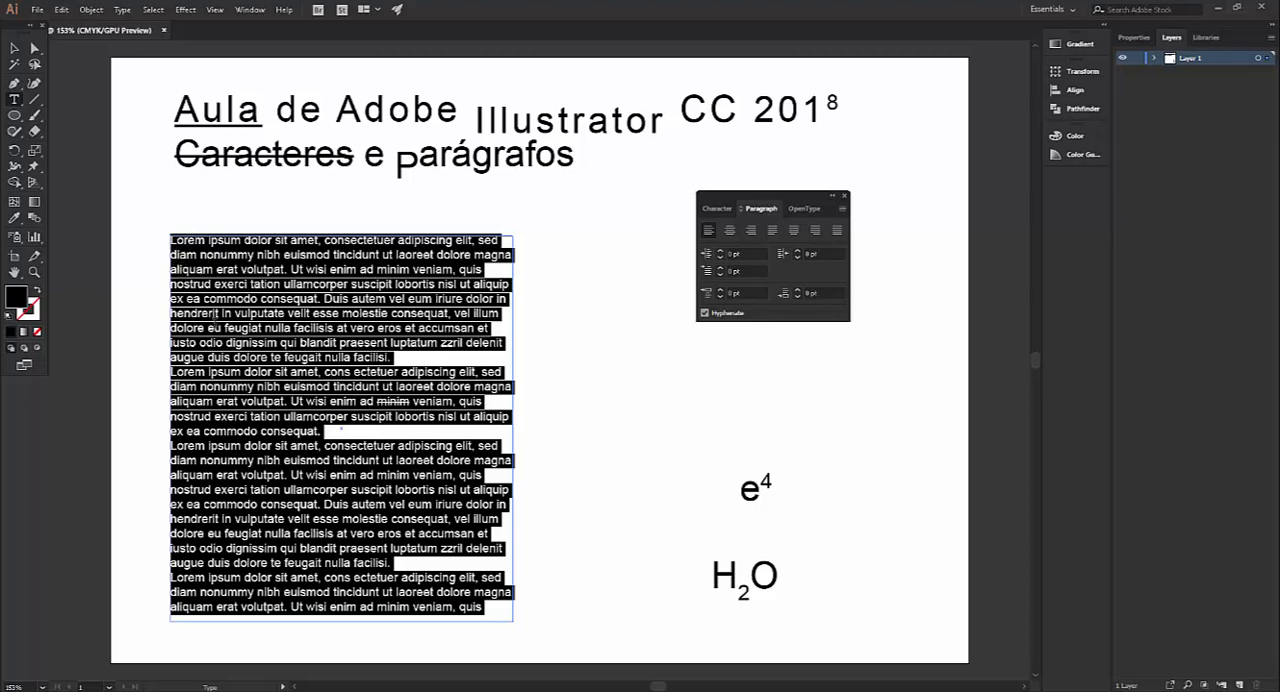
left_click(720, 252)
left_click(720, 252)
left_click(720, 252)
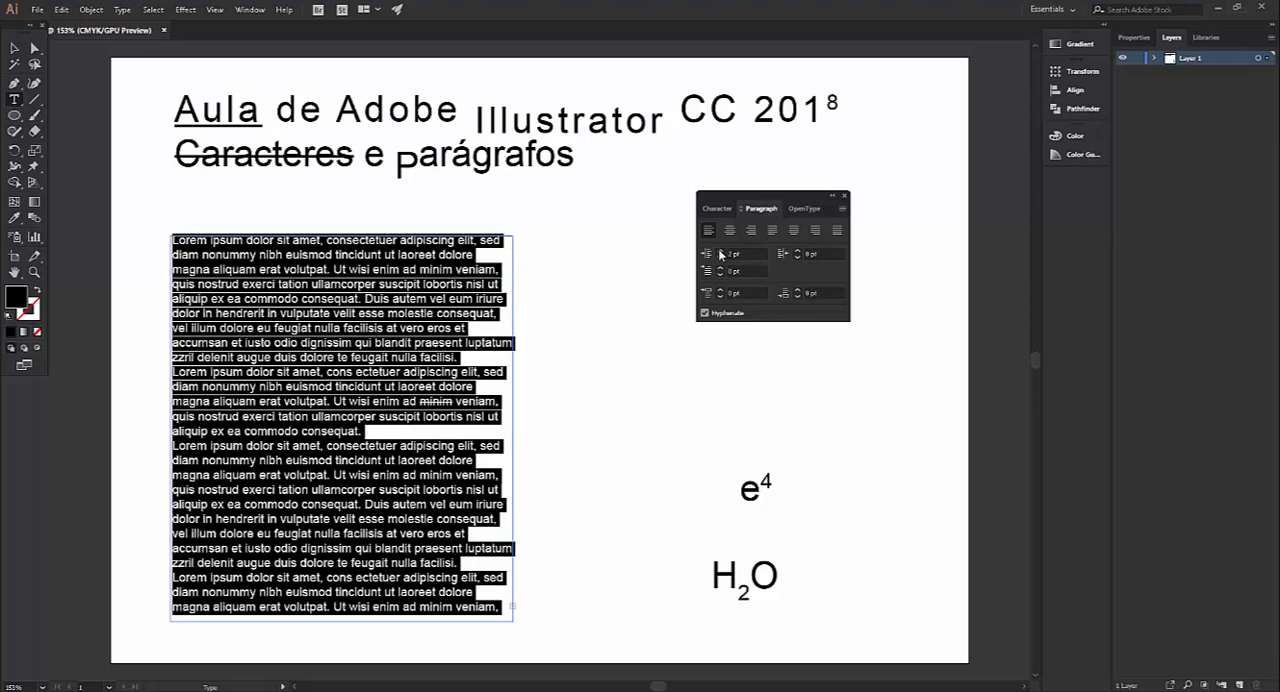
left_click(720, 252)
left_click(720, 252)
left_click(720, 252)
left_click(720, 252)
left_click(720, 252)
left_click(720, 252)
left_click(720, 252)
left_click(720, 252)
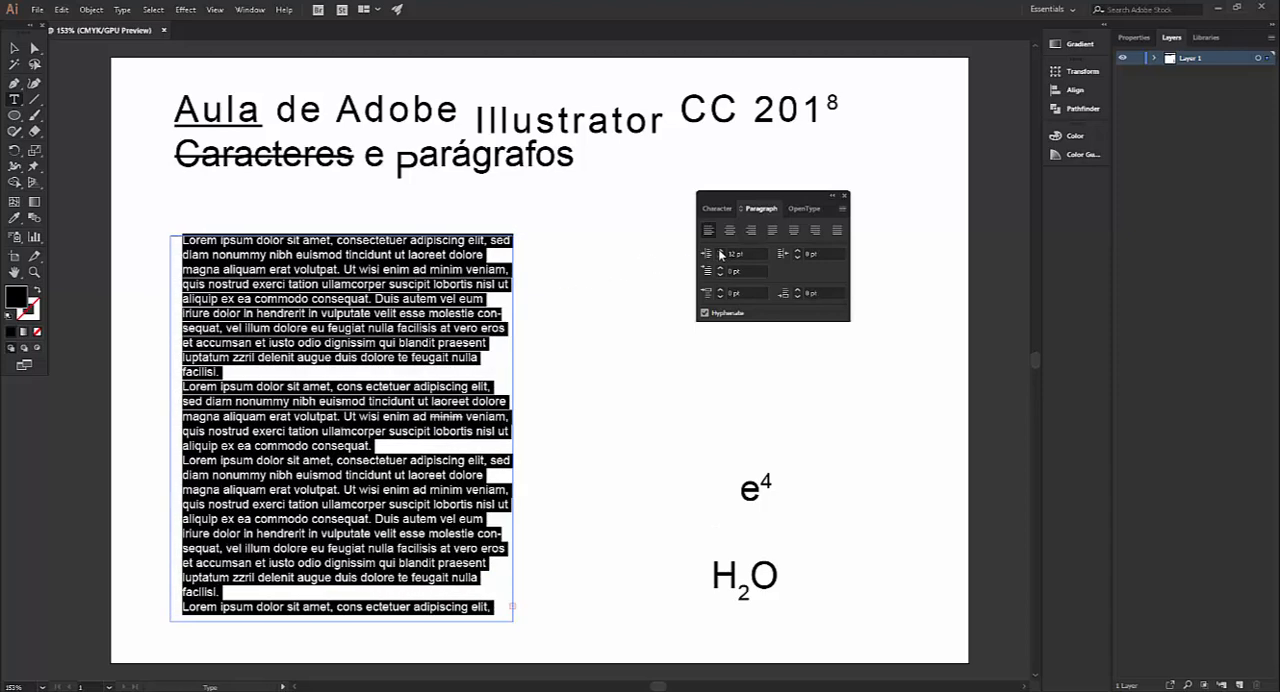
left_click(720, 252)
left_click(720, 252)
left_click(720, 252)
left_click(720, 252)
left_click(720, 252)
left_click(720, 252)
left_click(720, 254)
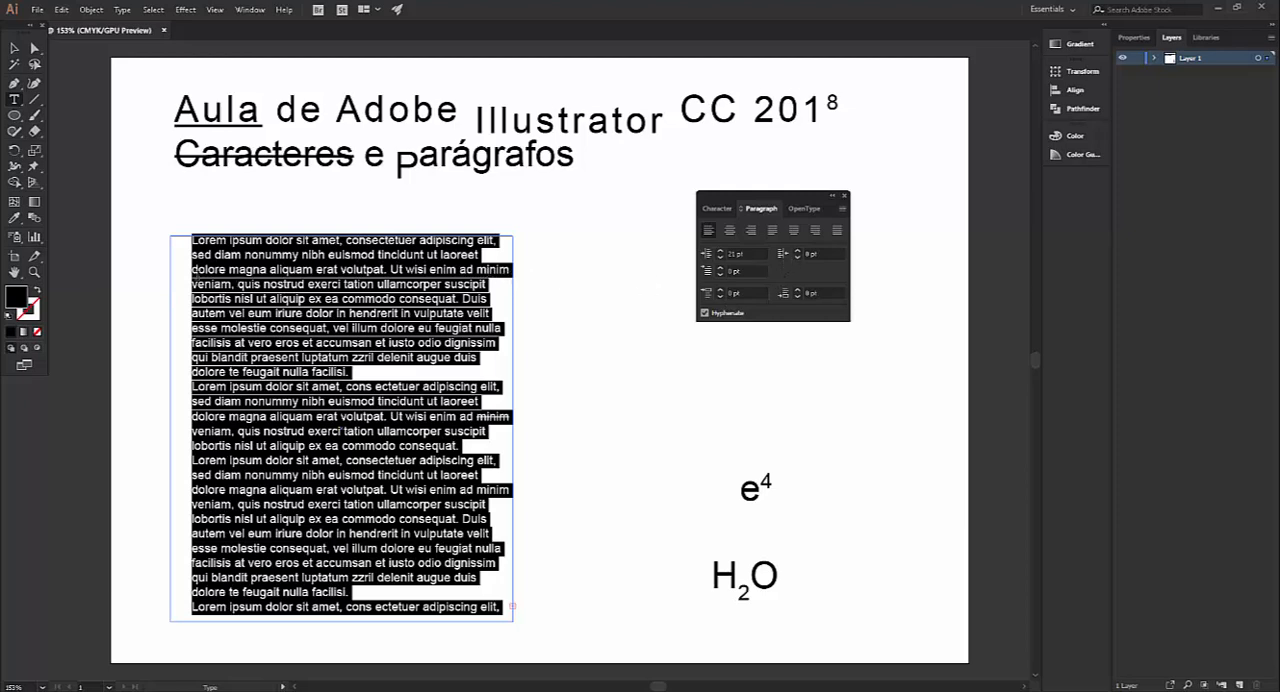
Set the right indent of all the placeholder paragraphs to 20 pt
left_click(787, 257)
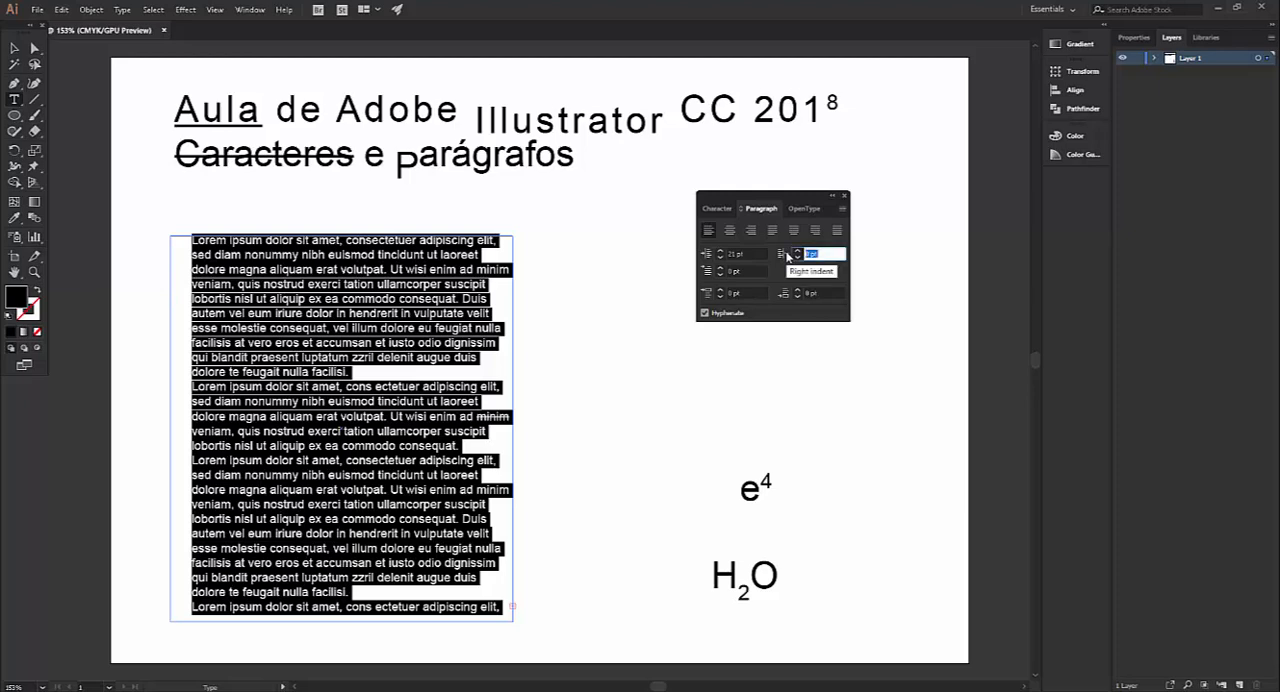
type("5")
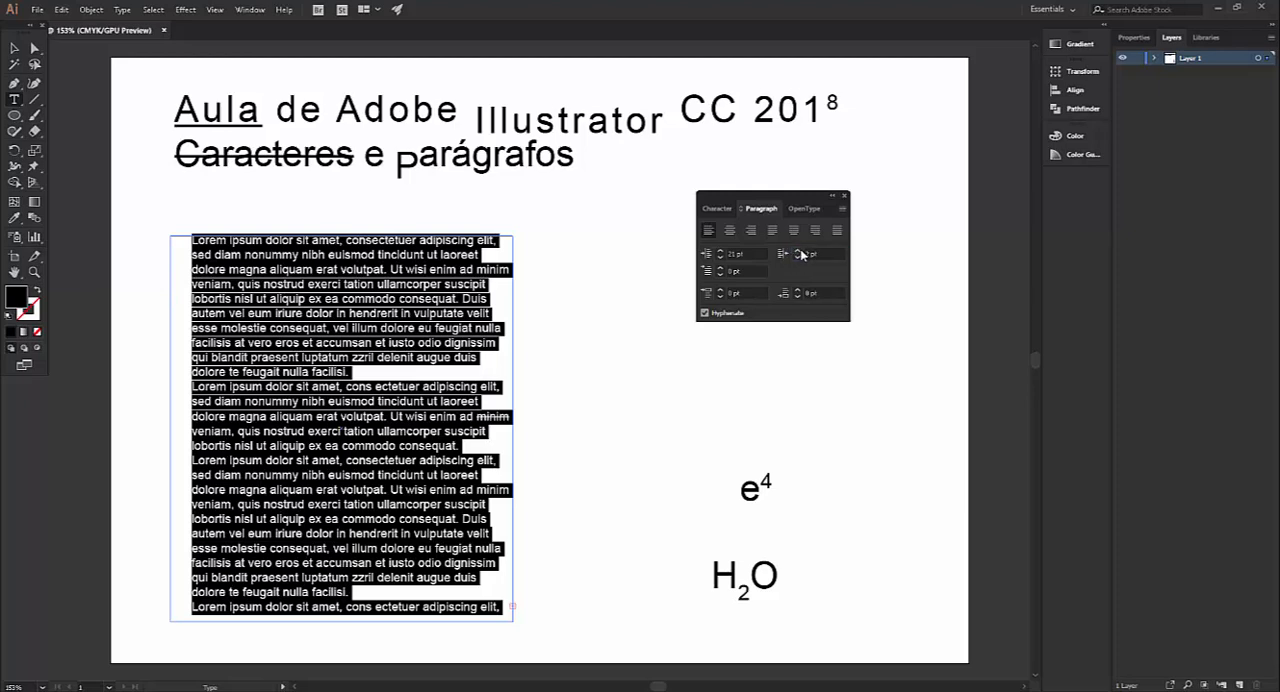
key("Return")
left_click(798, 251)
left_click(798, 251)
left_click(798, 251)
left_click(798, 251)
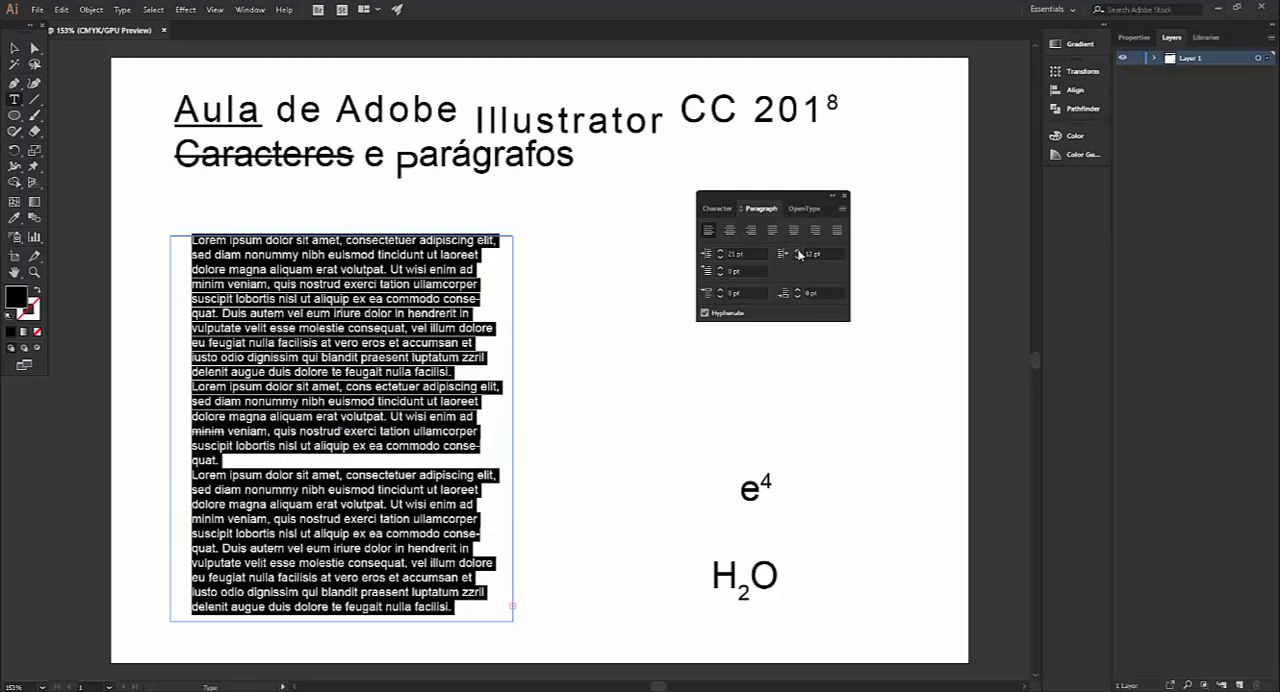
left_click(798, 251)
left_click(798, 251)
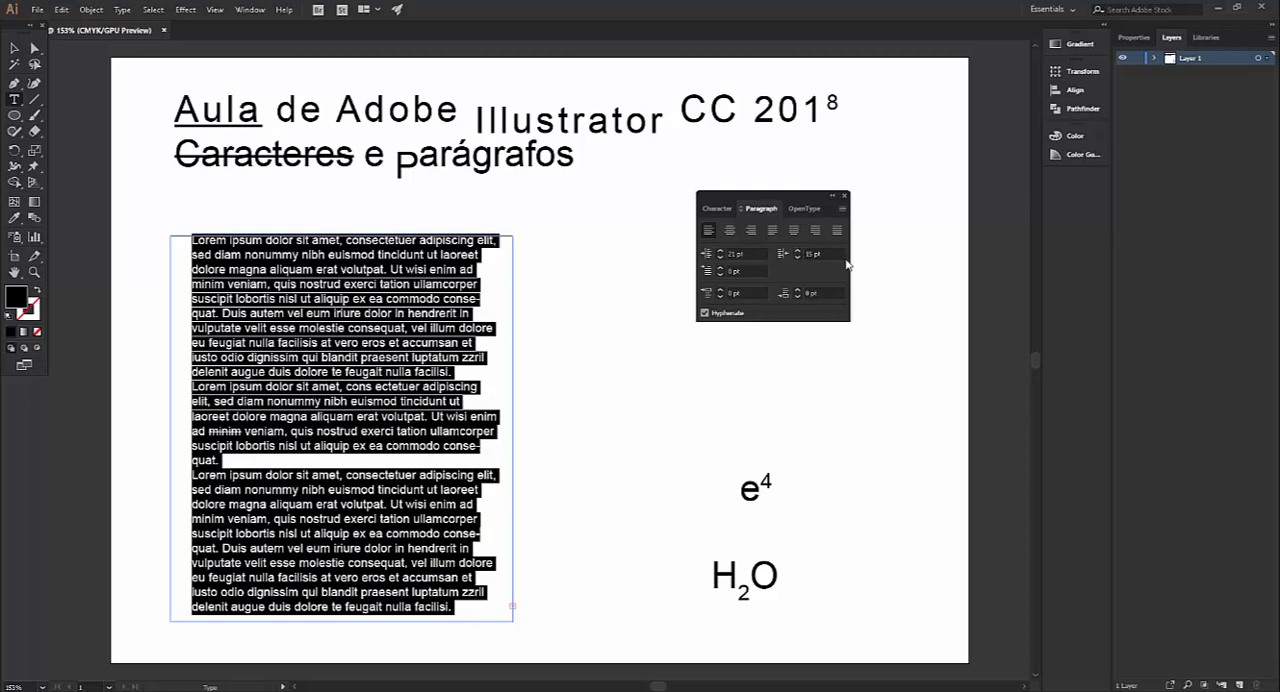
left_click(799, 253)
left_click(799, 253)
left_click(799, 253)
left_click(799, 253)
left_click(799, 253)
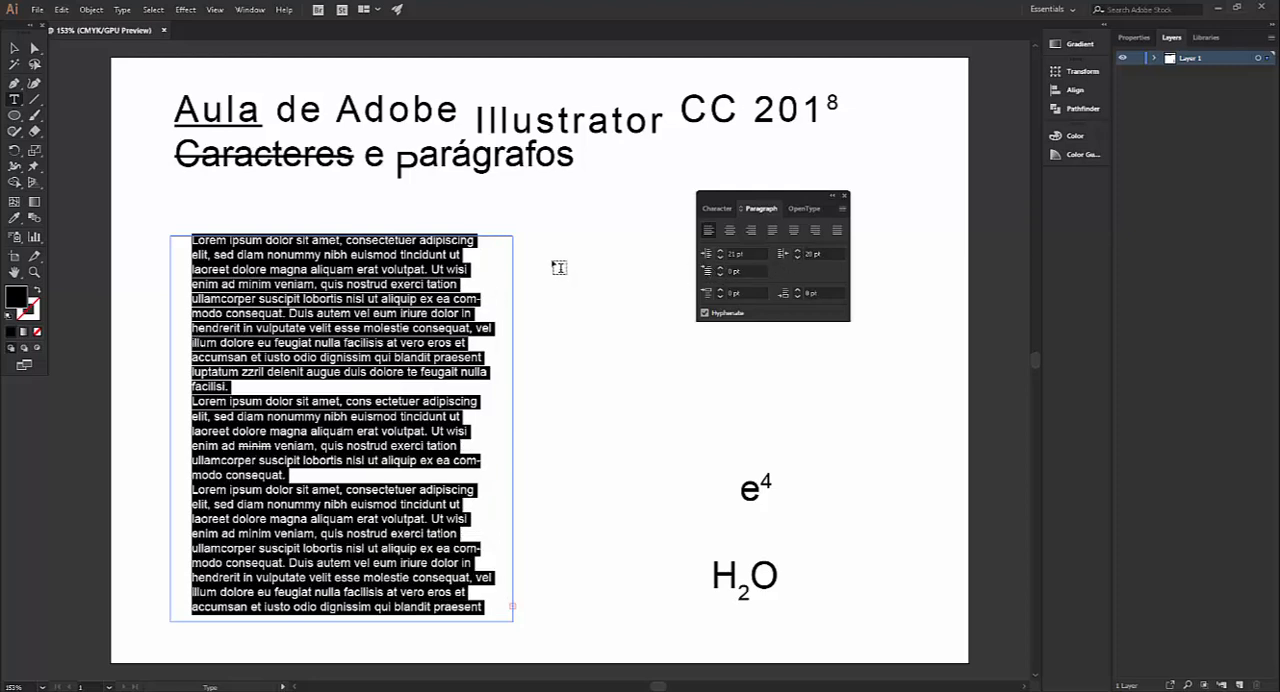
Set the first-line left indent of all the placeholder paragraphs to 29 pt
left_click(721, 269)
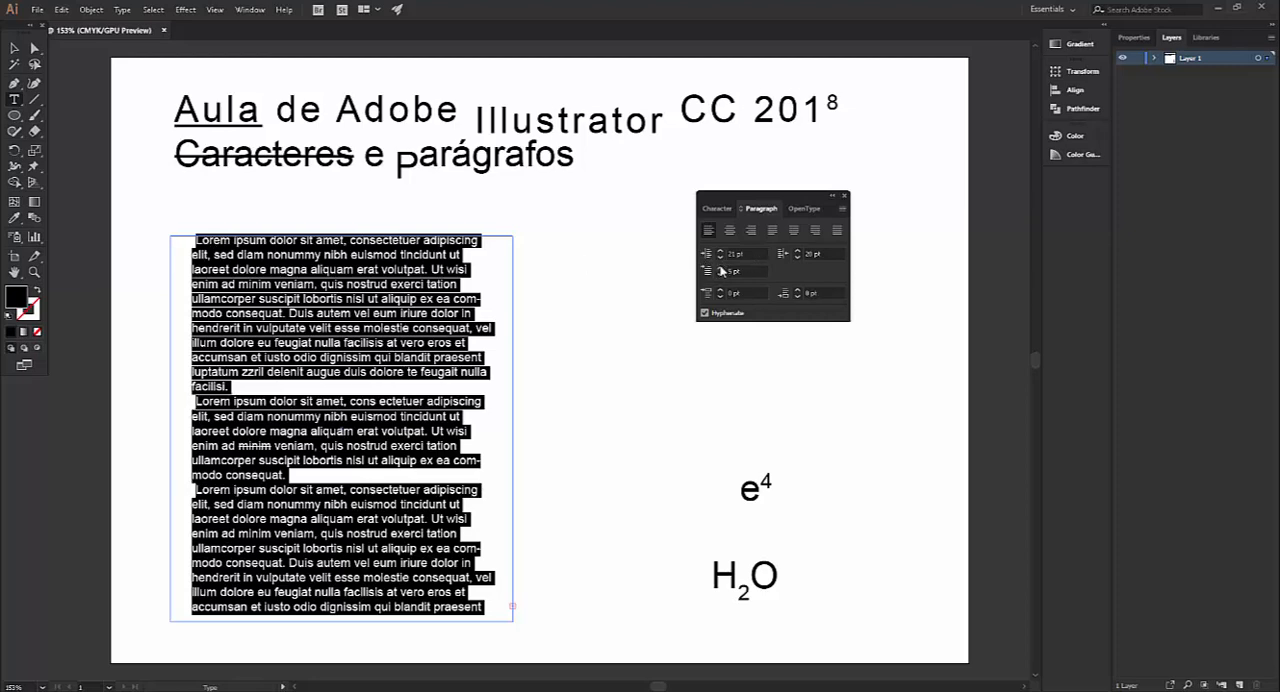
left_click(720, 269)
left_click(720, 269)
left_click(720, 269)
left_click(720, 269)
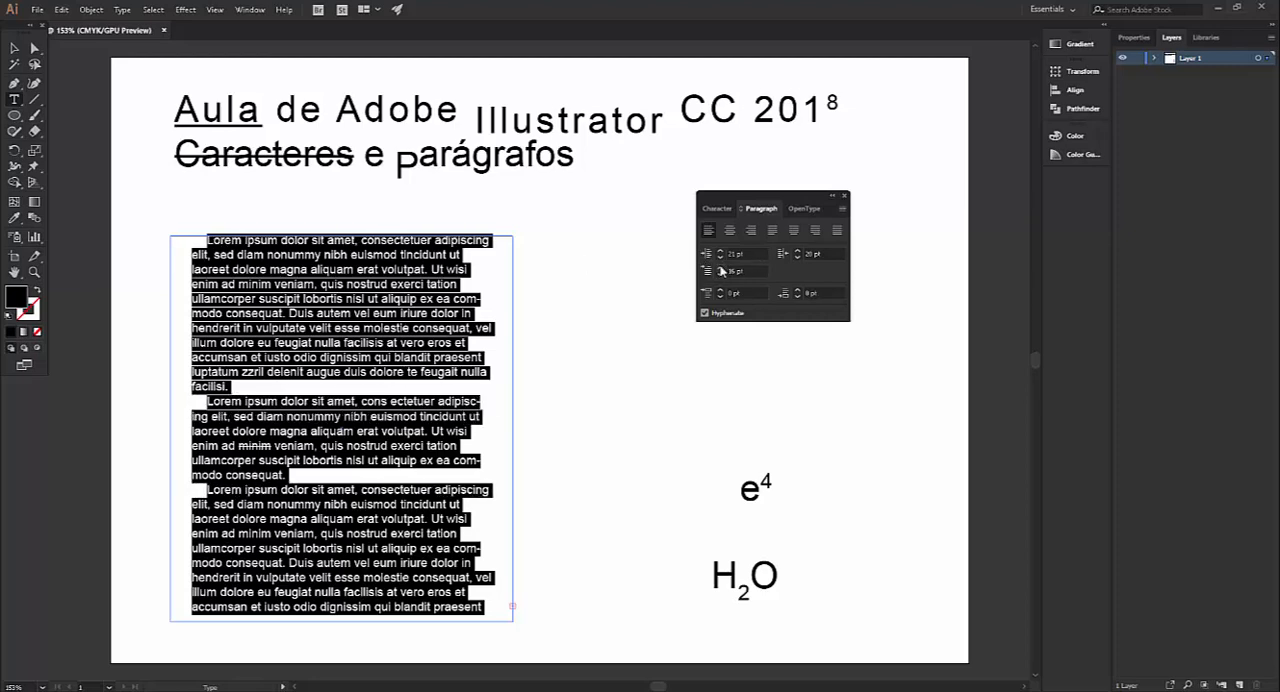
left_click(720, 269)
left_click(720, 269)
left_click(720, 269)
left_click(720, 269)
left_click(721, 270)
left_click(721, 270)
left_click(721, 270)
left_click(721, 270)
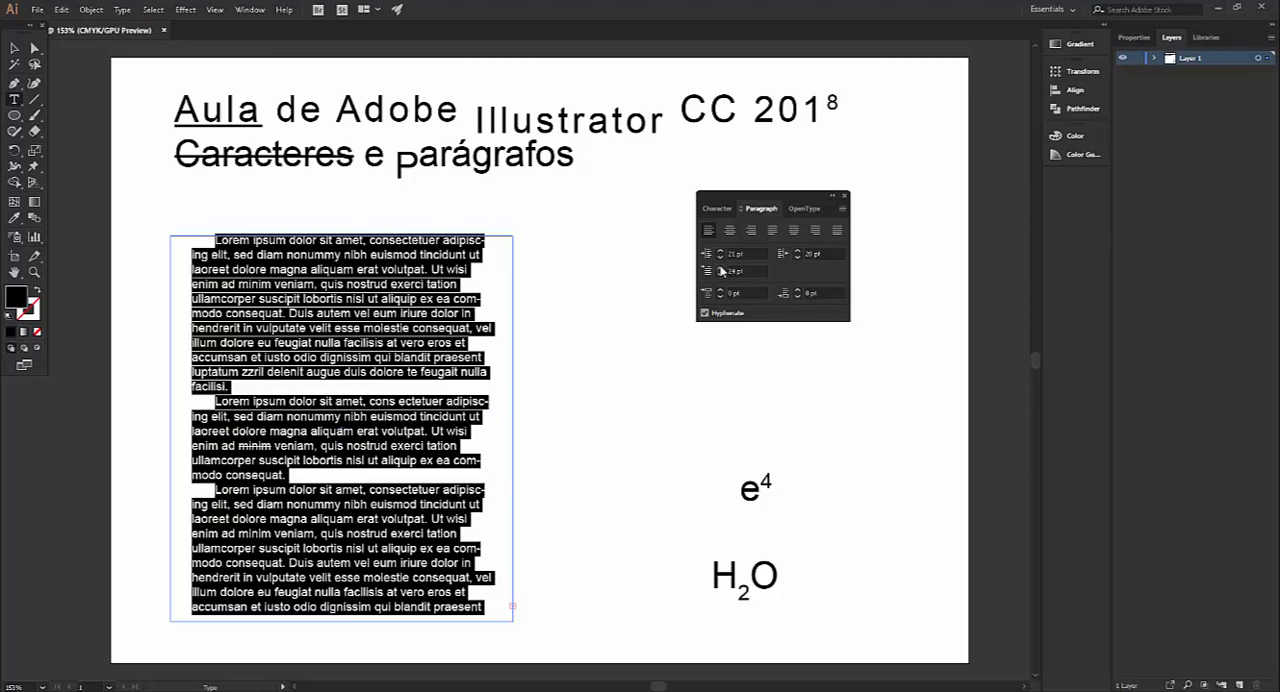
left_click(721, 270)
left_click(721, 270)
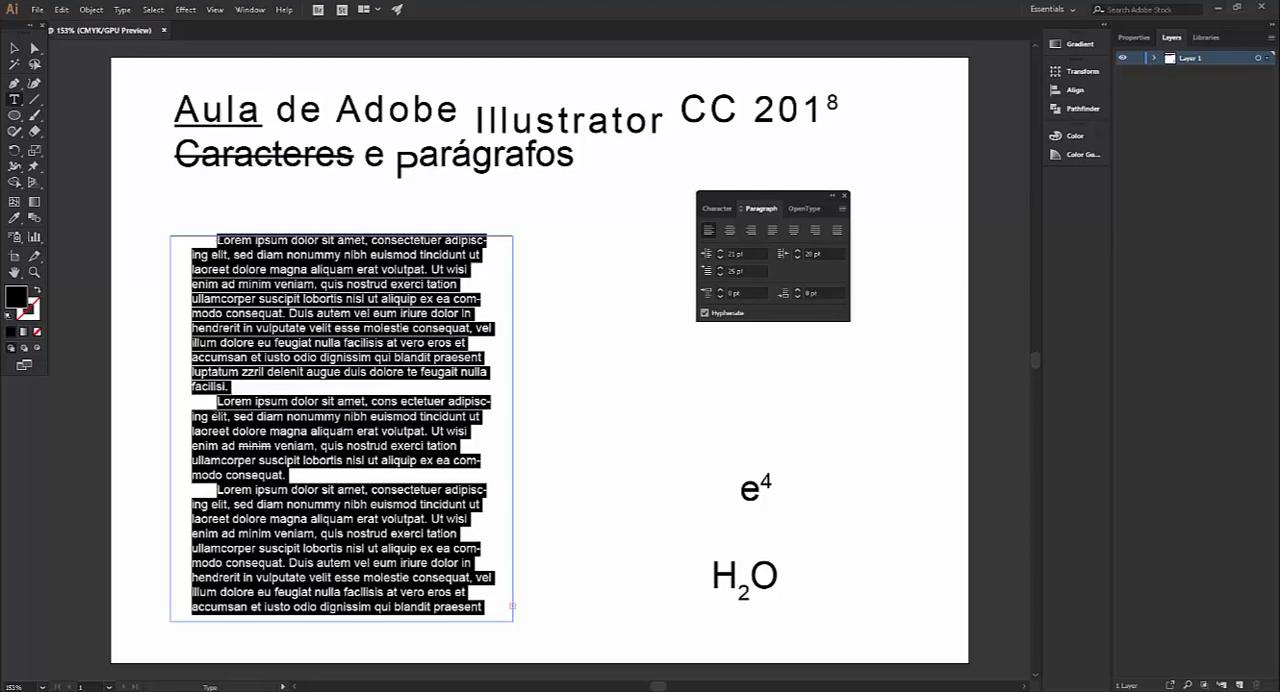
left_click(721, 270)
left_click(721, 270)
left_click(721, 270)
left_click(721, 270)
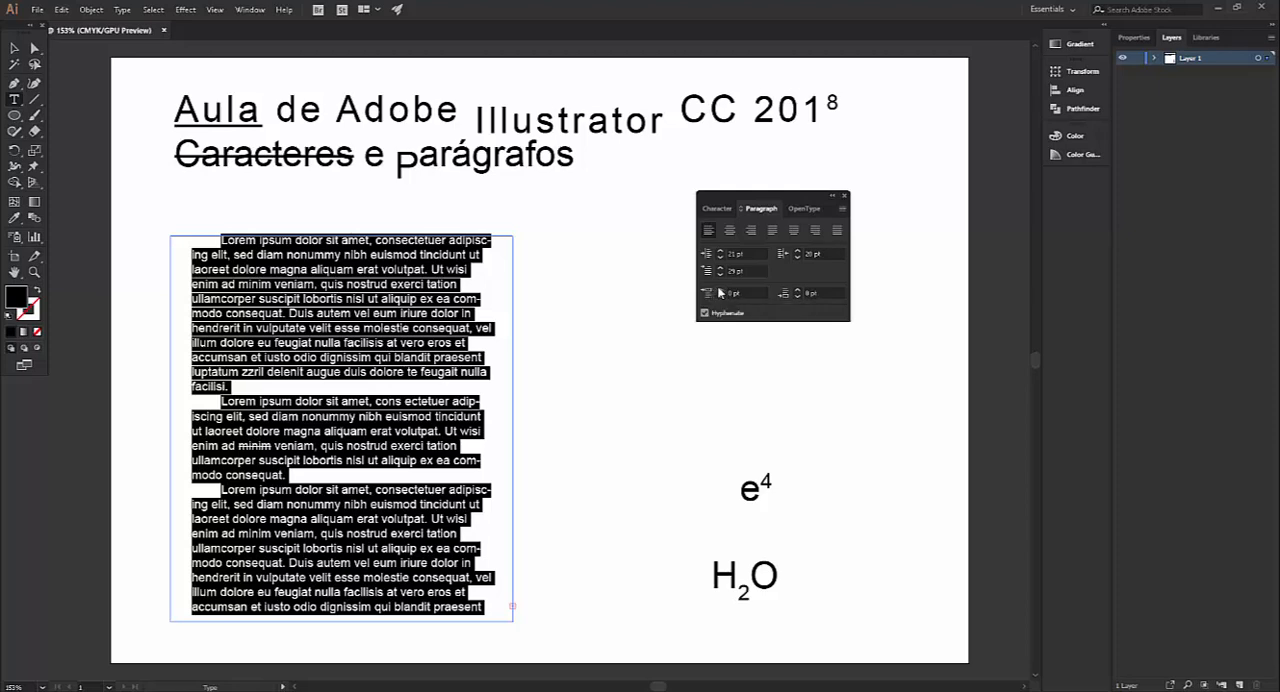
Set the placeholder paragraphs' space before to 11 pt and space after to 5 pt
left_click(720, 290)
left_click(720, 290)
left_click(720, 290)
left_click(720, 290)
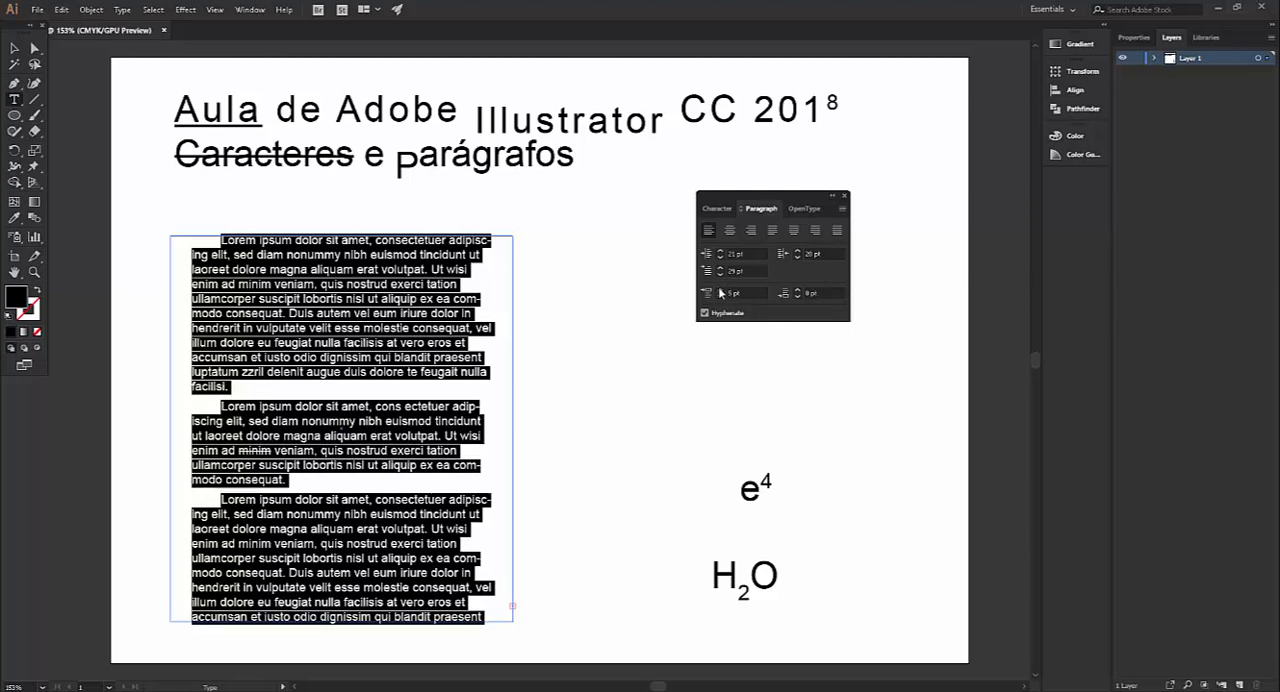
left_click(720, 290)
left_click(720, 290)
left_click(720, 290)
left_click(720, 290)
left_click(720, 290)
left_click(720, 290)
left_click(720, 290)
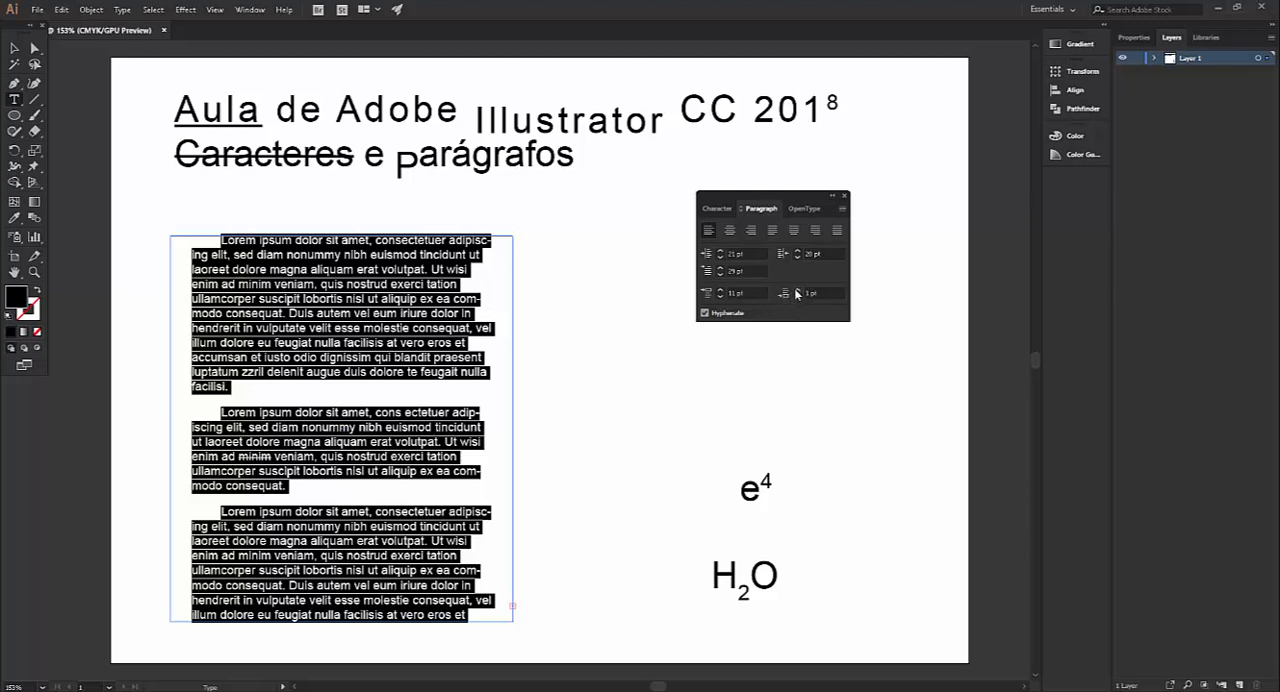
left_click(797, 291)
left_click(797, 291)
left_click(797, 291)
left_click(797, 291)
left_click(797, 291)
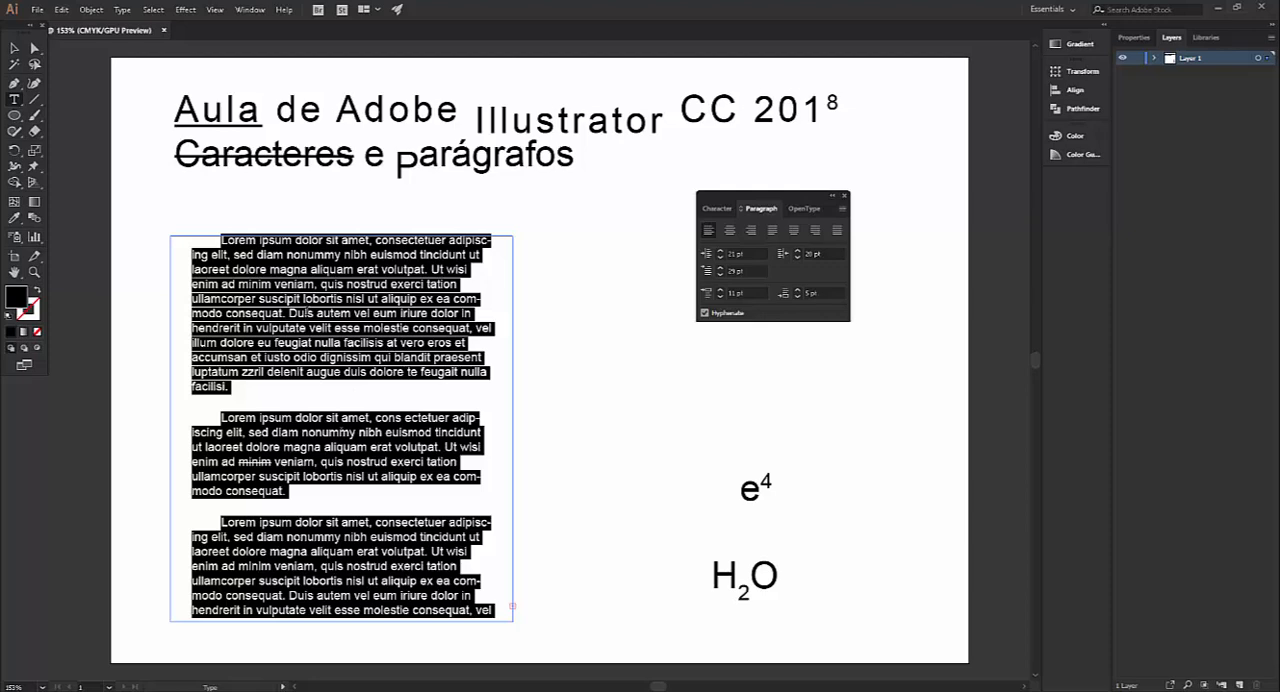
Replace the placeholder text with the copied Portuguese text about technology
key("ctrl")
type("Tecnologia (do grego τέχνη — \"técnica, arte, ofício\" e -λογία — \"estudo\") é o conjunto de técnicas, habilidades, métodos e processos usados na produção de bens ou serviços, ou na realização objetivos, como por exemplo em investigações científicas. O termo tecnologia pode ser usado para representar tanto o domínio de técnicas e processos, quanto a implementação de funcionalidades em máquinas para que essas possam ser operadas sem o pleno conhecimento do seu funcionamento interno.   A forma mais simples de tecnologia é o desenvolvimento e a utilização de ferramentas. A descoberta pré-histórica de como controlar o fogo e a subsequente Revolução neolítica aumentaram a disponibilidade de fontes de alimento, enquanto a invenção da roda auxiliou humanos a viajar, transportar cargas e controlar seu ambiente. Desenvolvimentos ao longo da história, como a prensa móvel, o telefone e a Internet diminuíram as barreiras físicas da comunicação e permitiram interações sociais em escala global.")
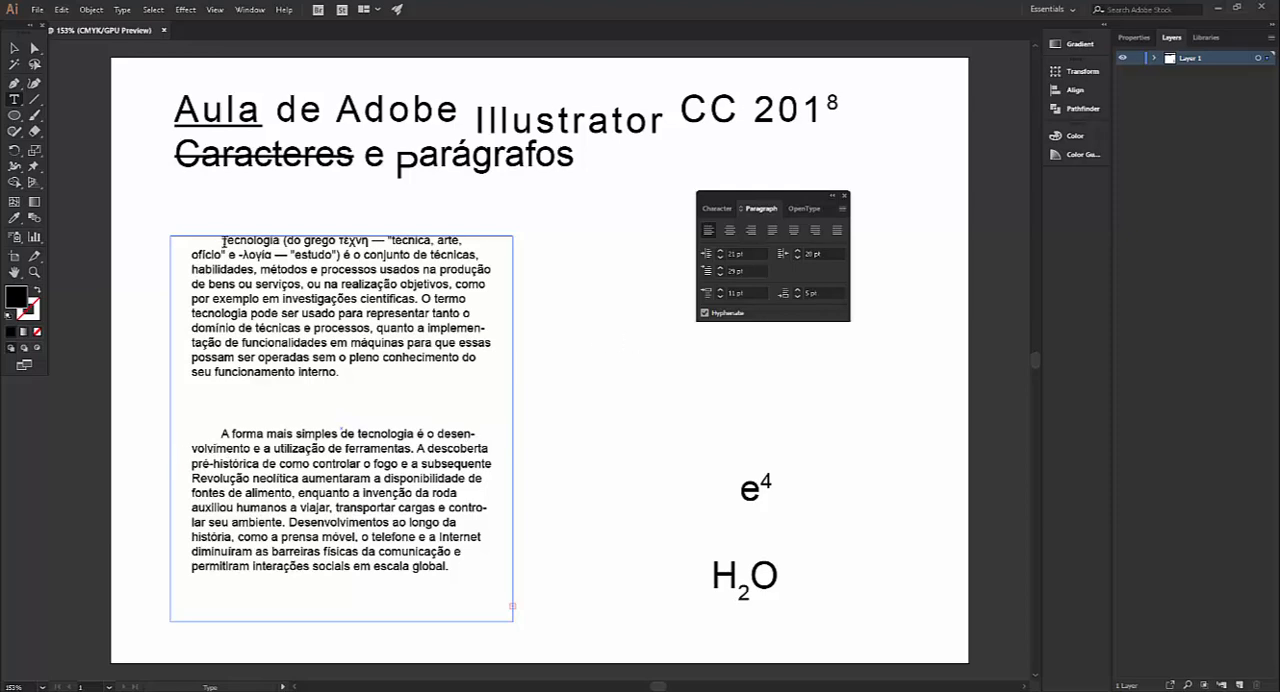
Turn off hyphenation for both technology paragraphs and justify them with the last line aligned left
left_click_drag(224, 241, 498, 580)
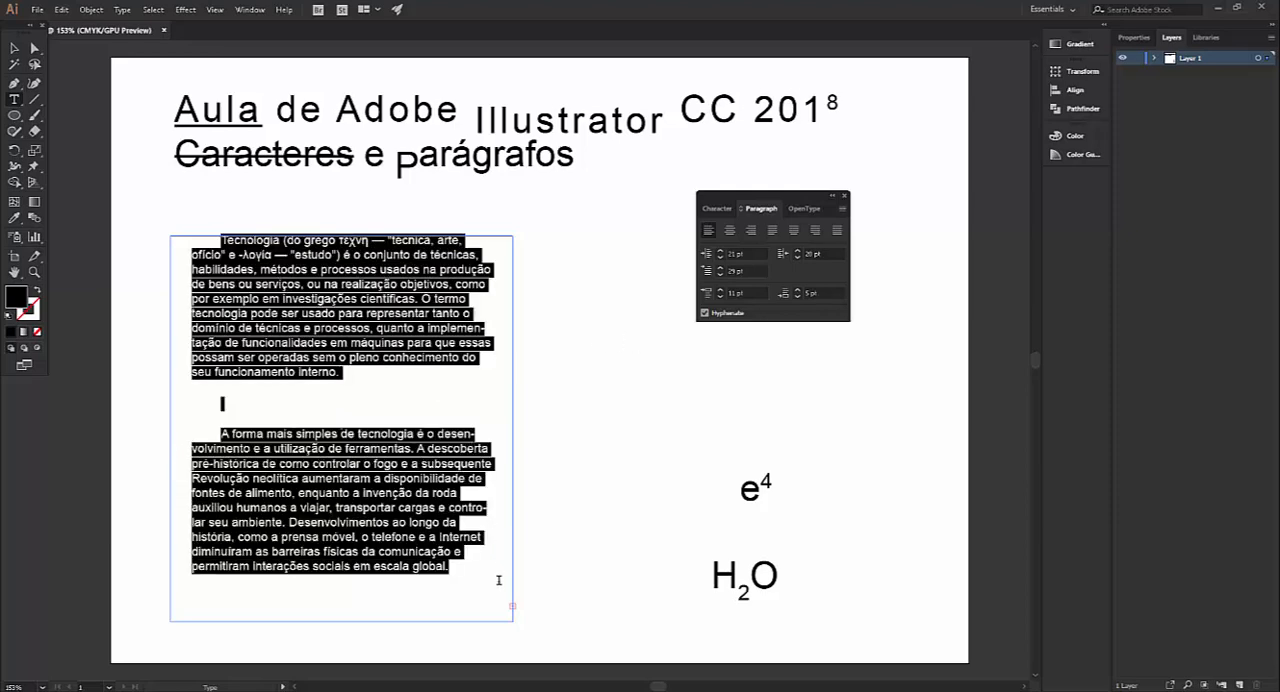
left_click(704, 313)
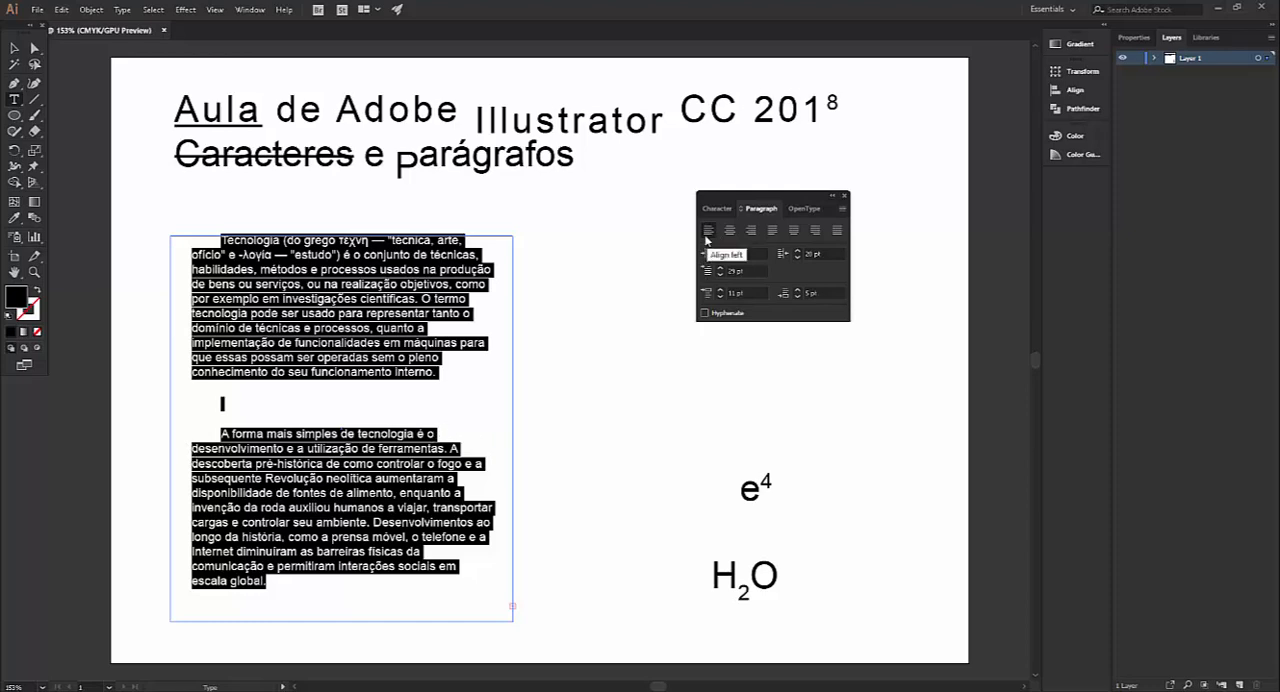
left_click(772, 231)
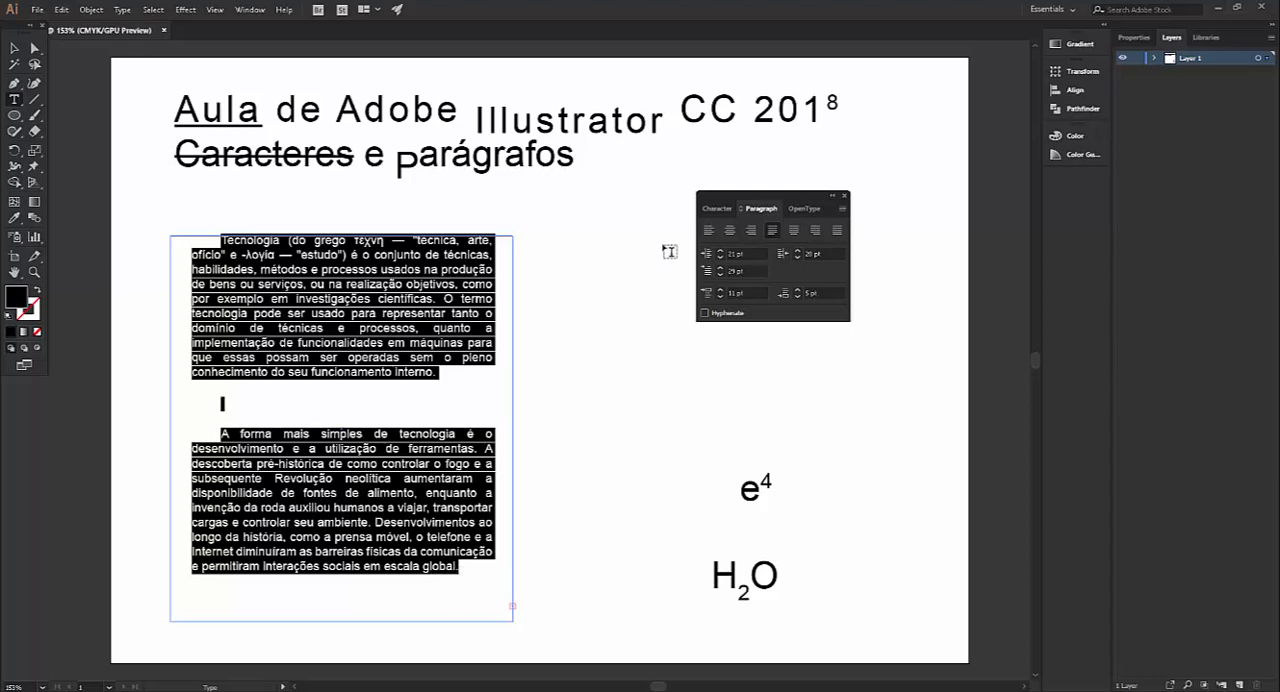
left_click(710, 210)
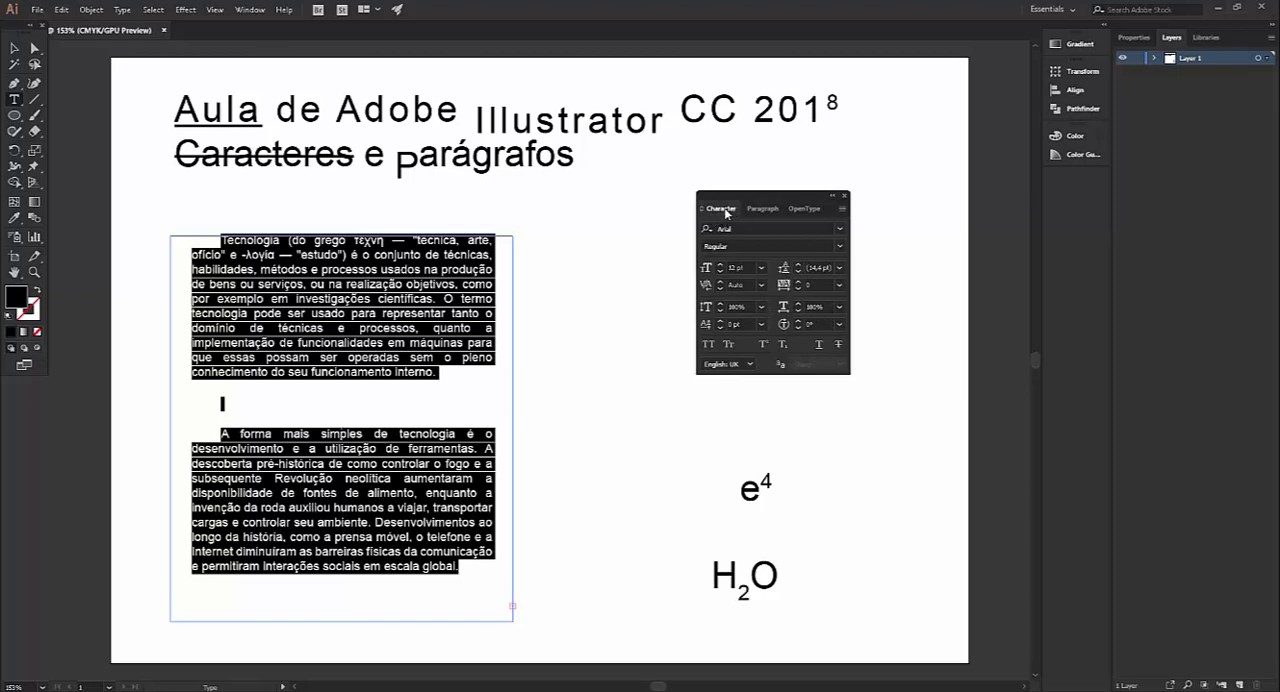
left_click(760, 209)
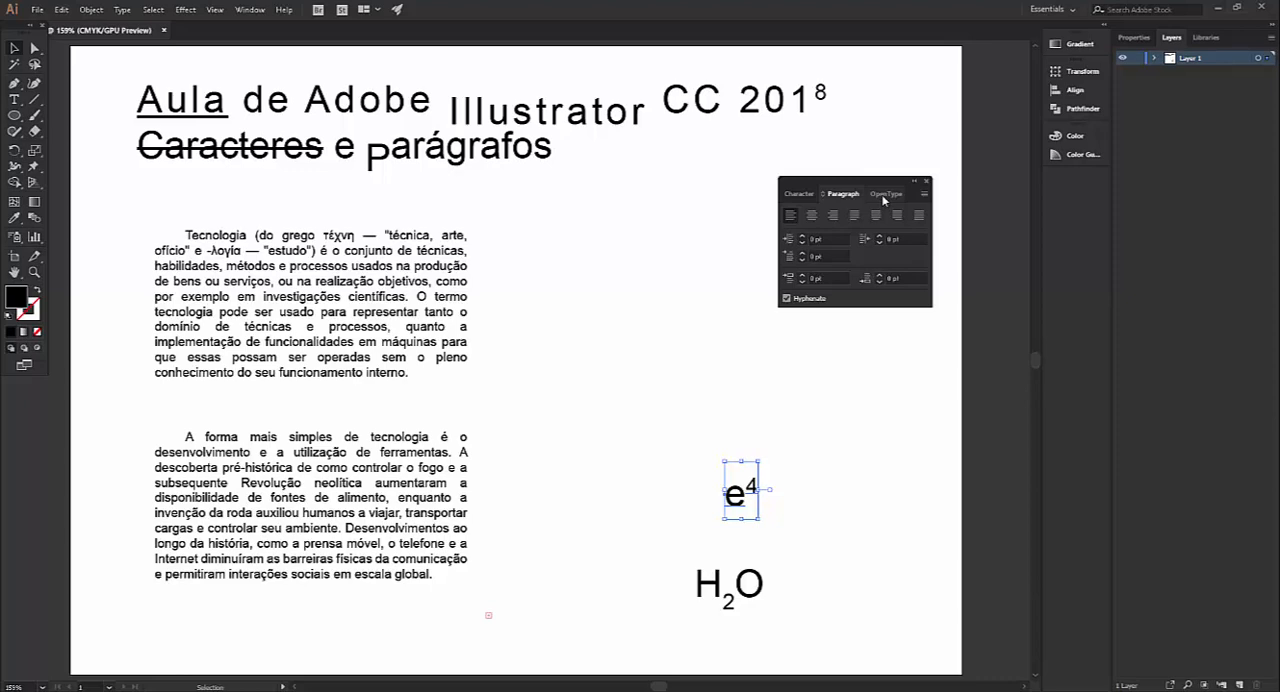
Add the text "Filho" in 12 pt Arial Regular above the e⁴ sample
left_click(884, 196)
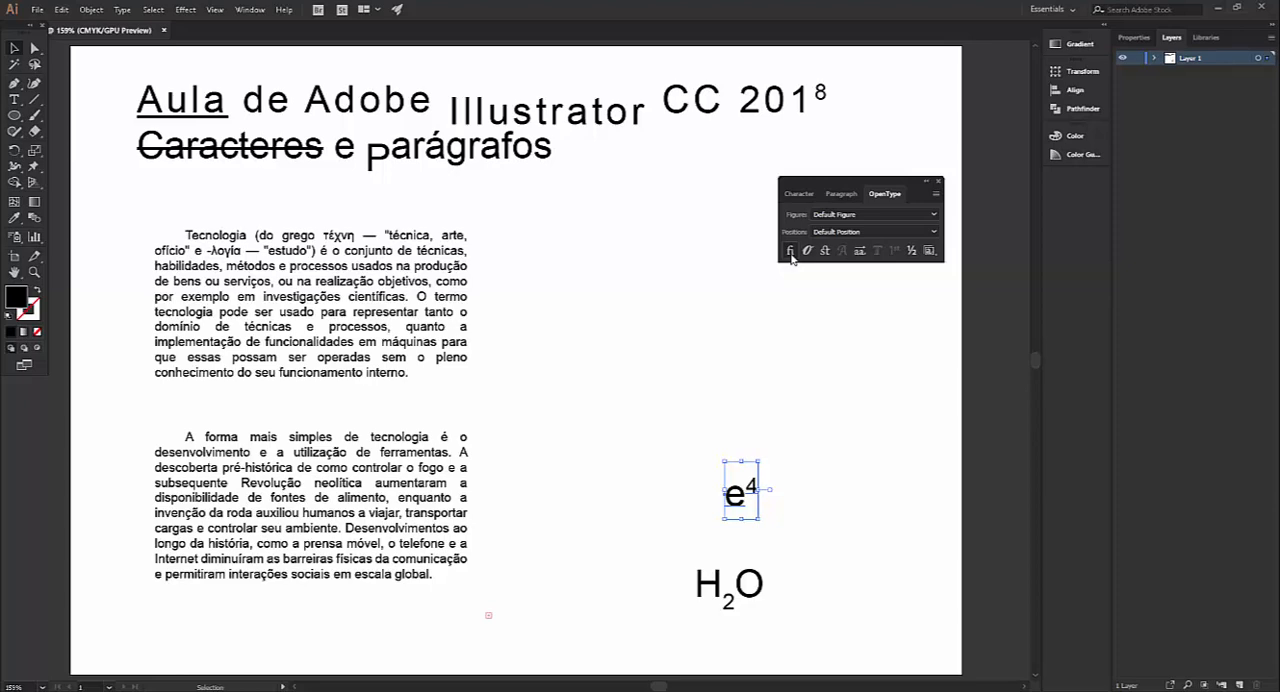
left_click(14, 100)
left_click(648, 400)
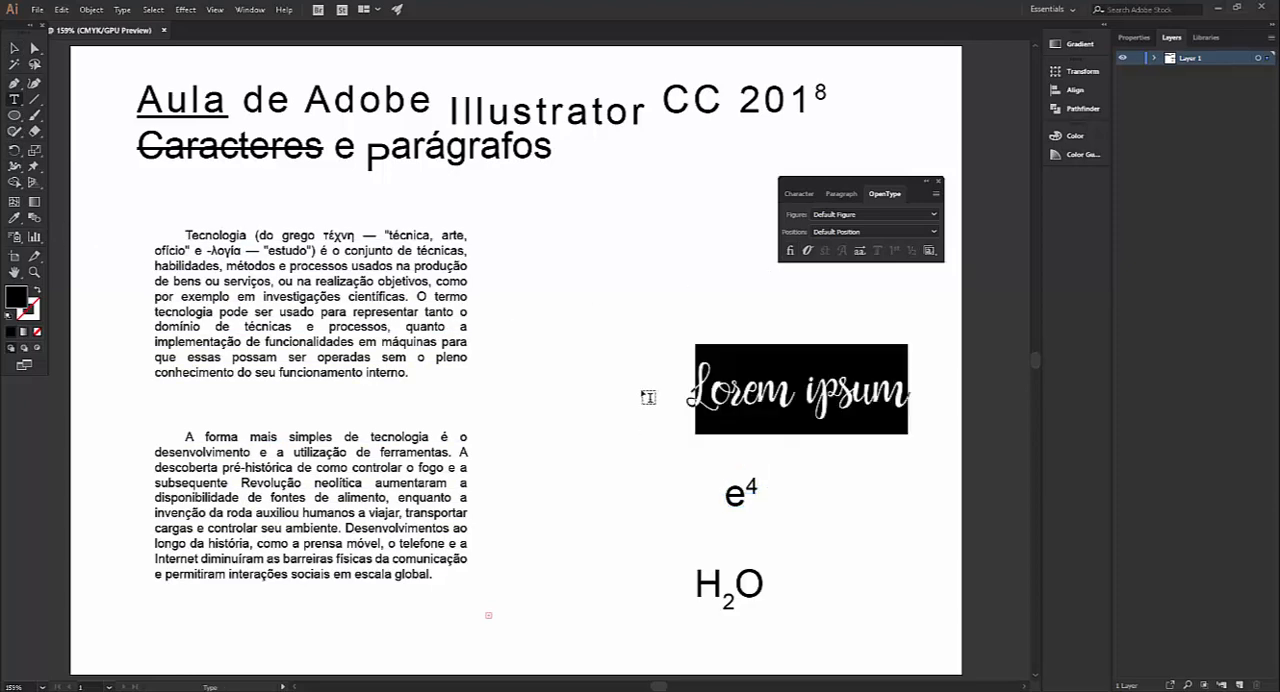
left_click(796, 195)
left_click(846, 214)
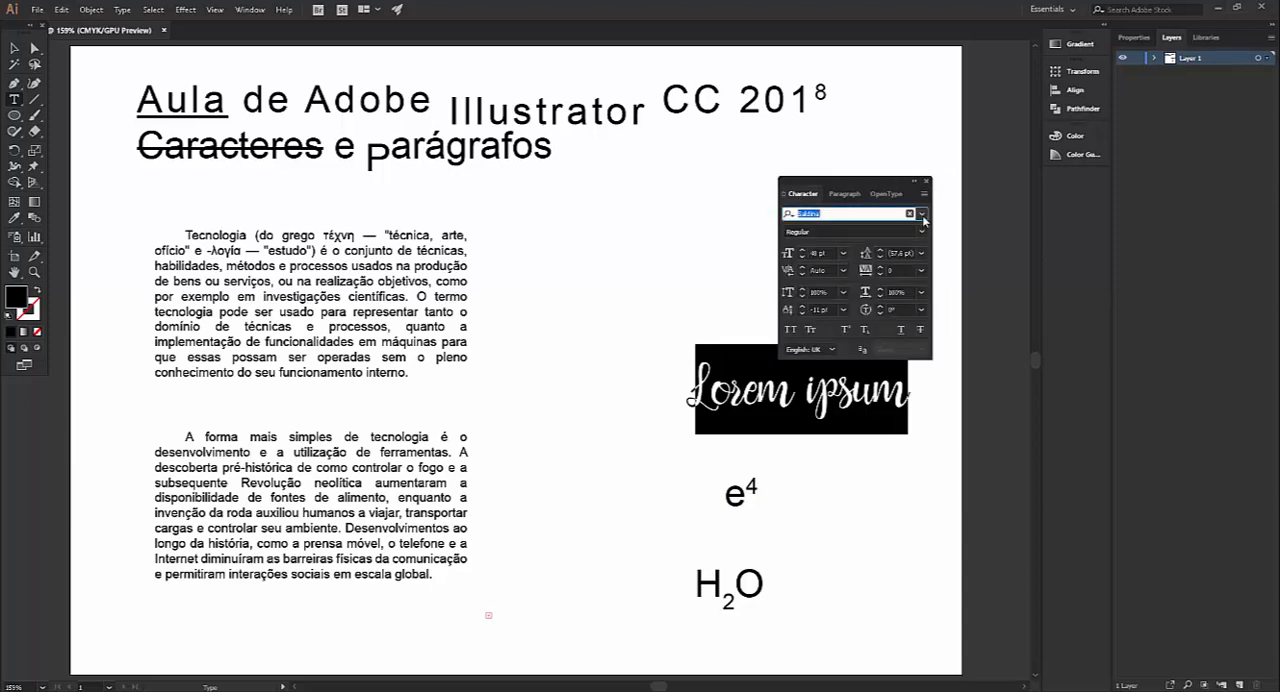
left_click(836, 322)
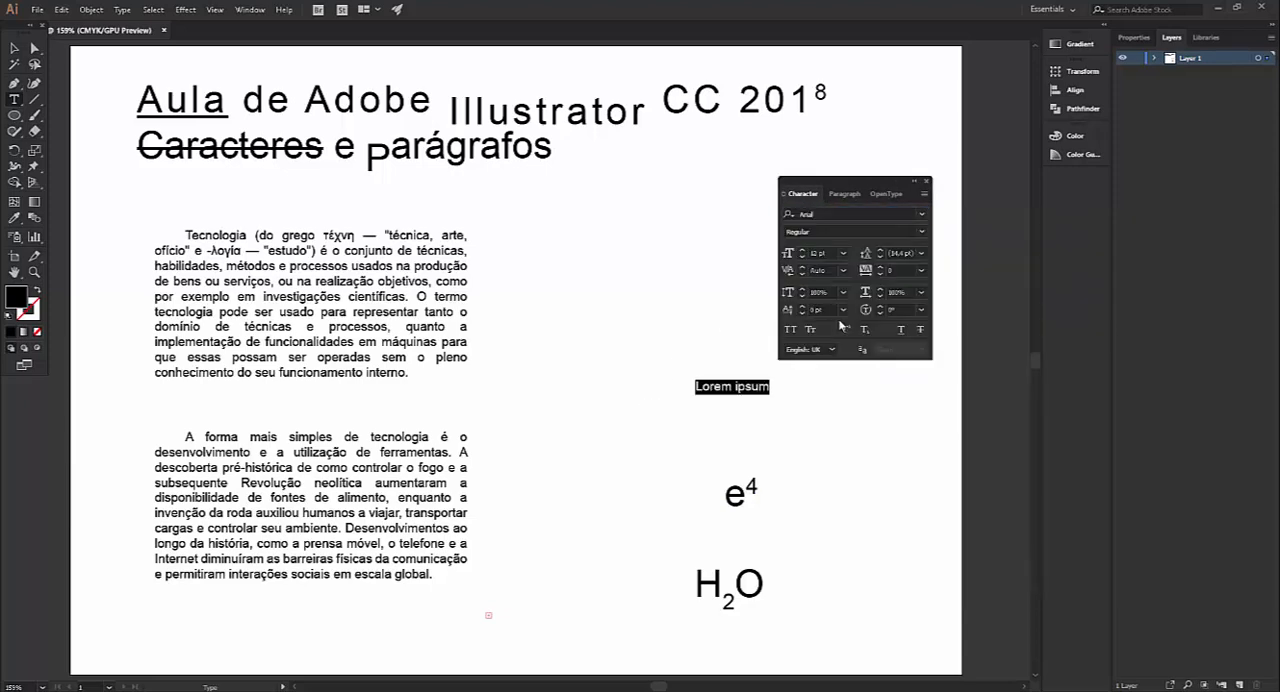
type("F")
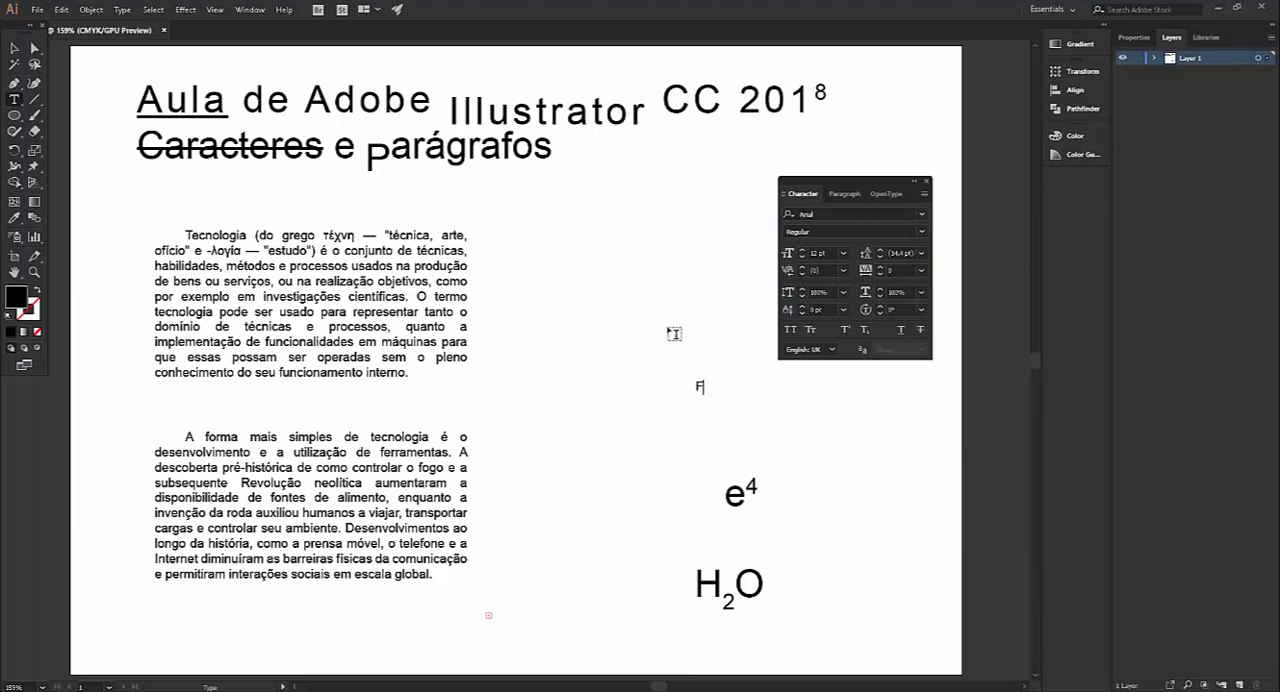
type("ilho")
Change the initial "F" of "Filho" to lowercase "f" and try the Standard Ligatures option on the word
left_click(886, 194)
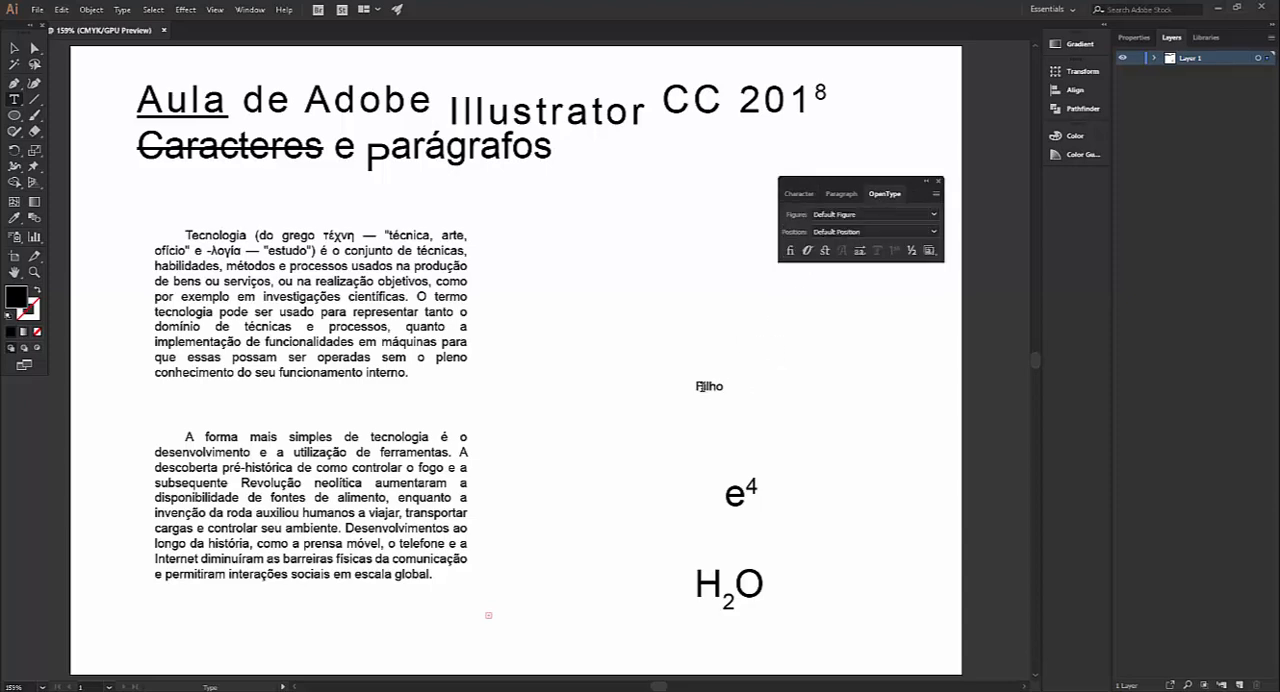
left_click_drag(694, 386, 703, 387)
scroll(708, 386, "up", 3)
scroll(718, 381, "up", 3)
left_click(671, 368)
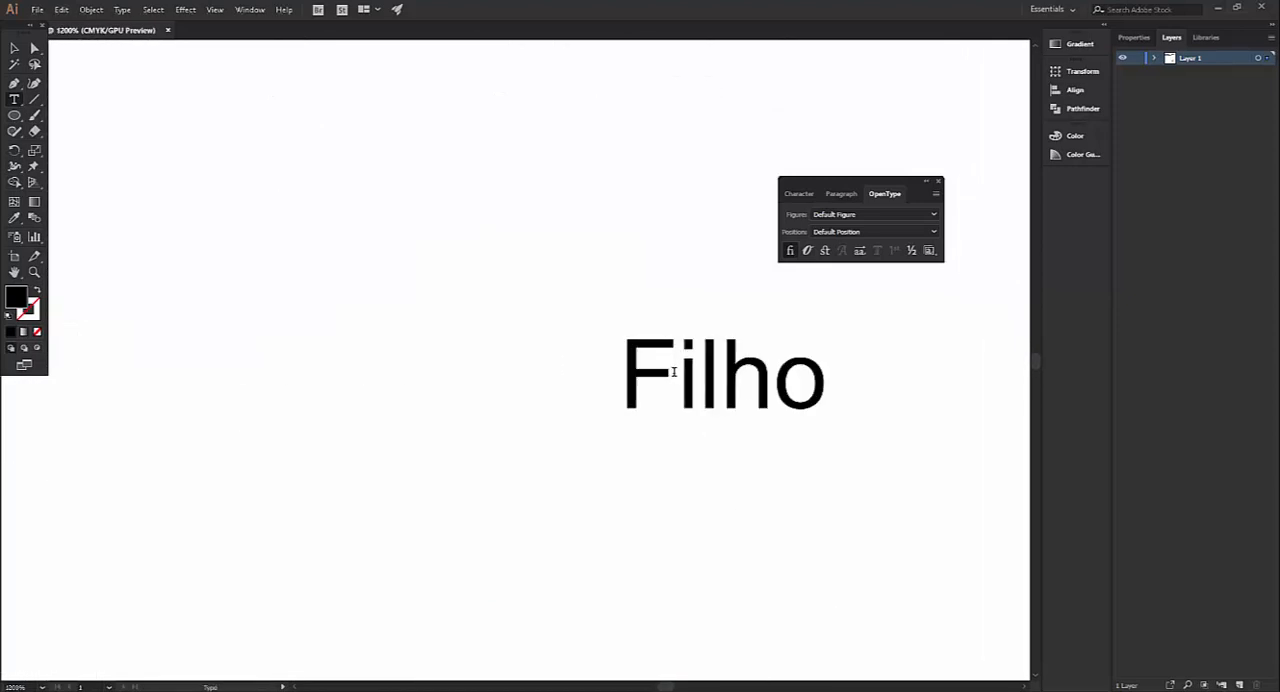
key("BackSpace")
type("f")
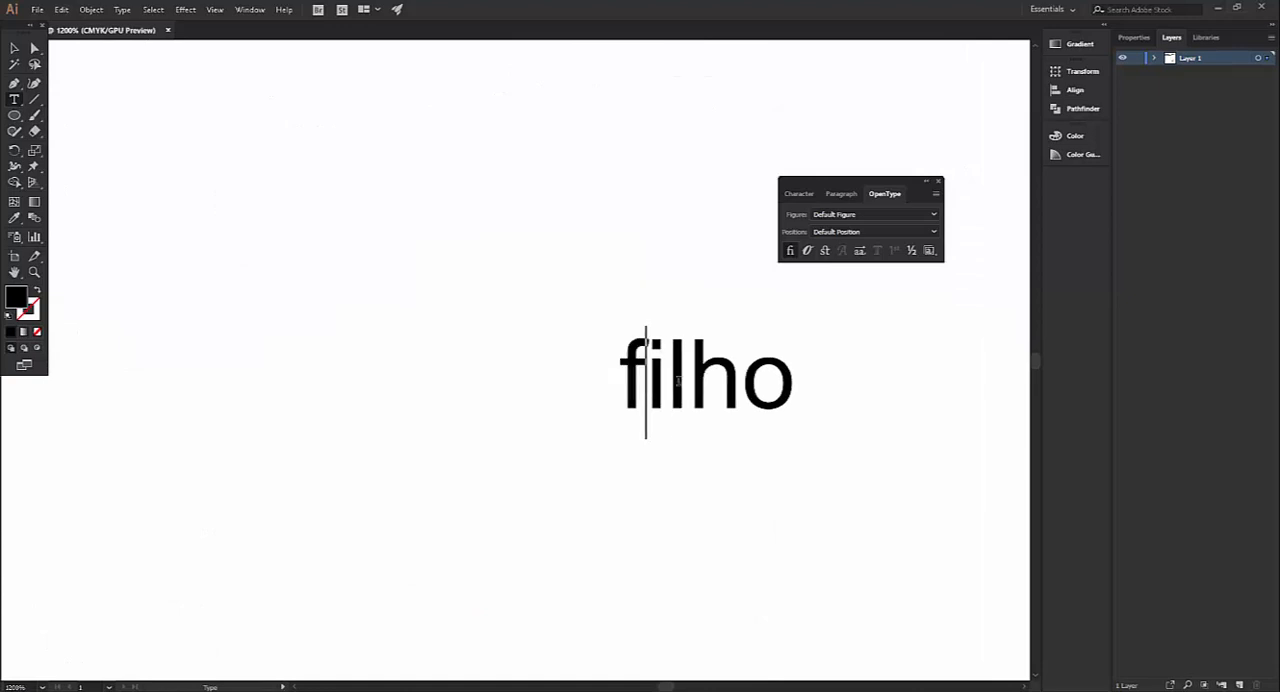
left_click(666, 365)
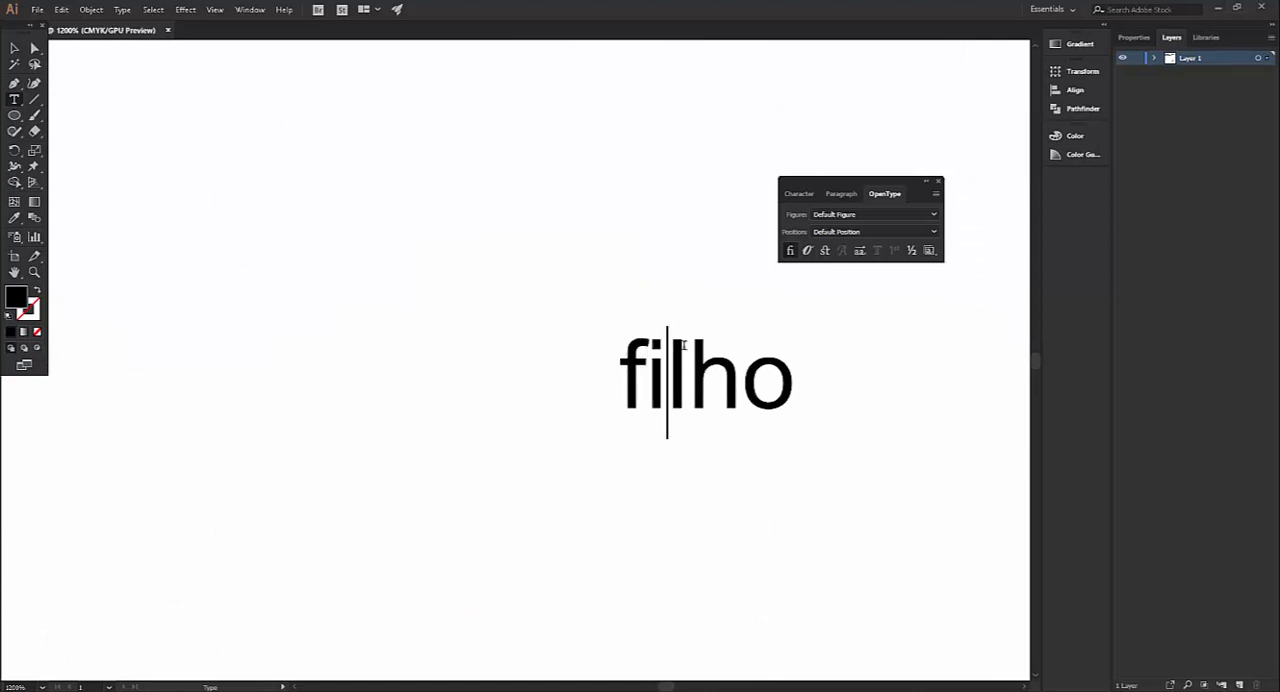
left_click(790, 251)
Change the font of the letters "fi" in "filho" to Minion Variable Concept
left_click_drag(667, 368, 611, 364)
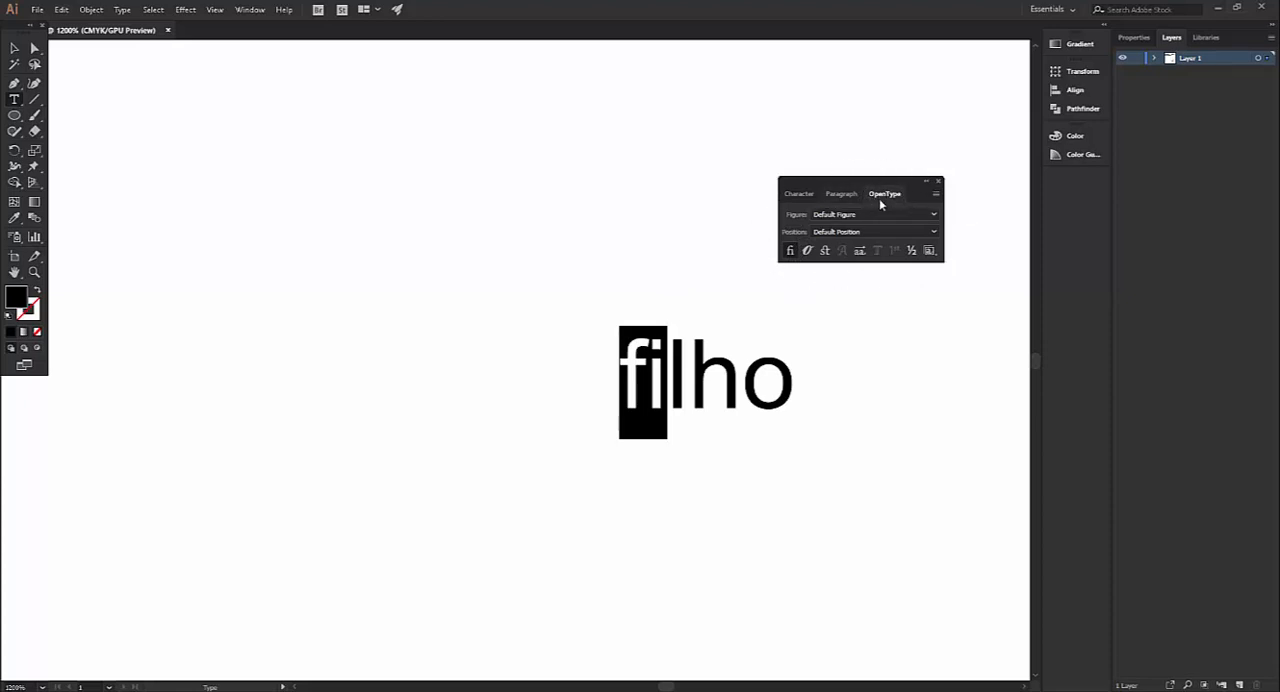
left_click(801, 194)
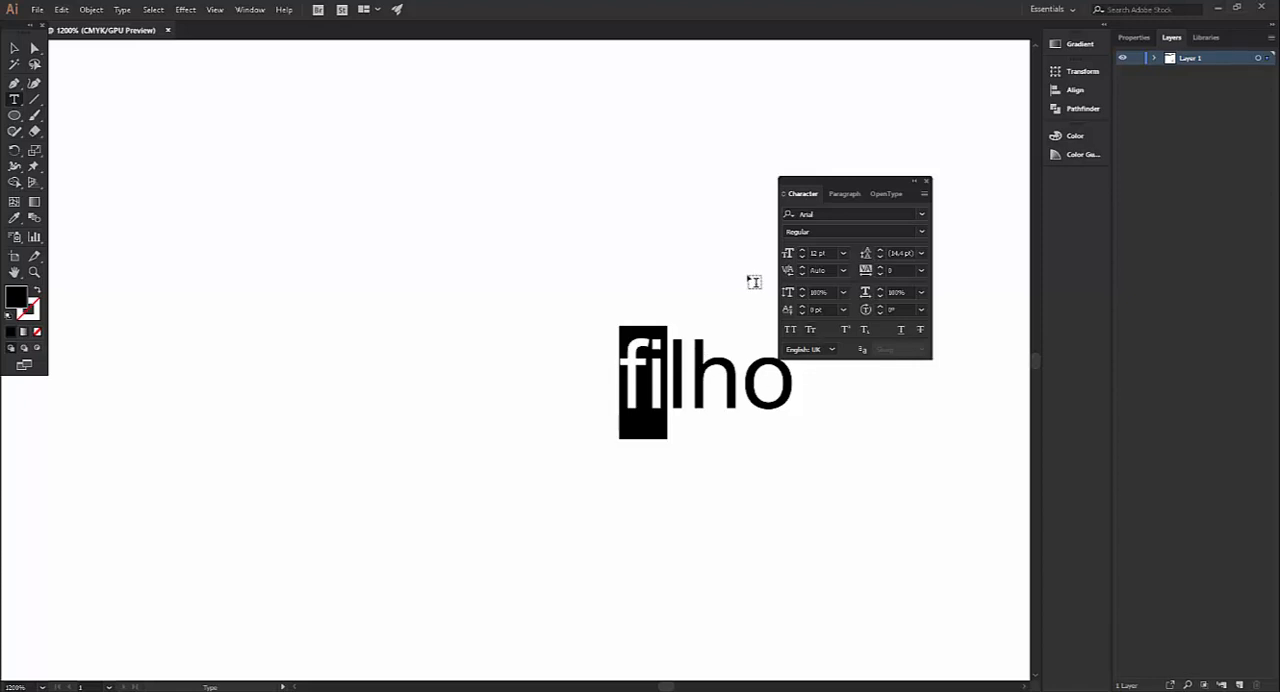
left_click(922, 214)
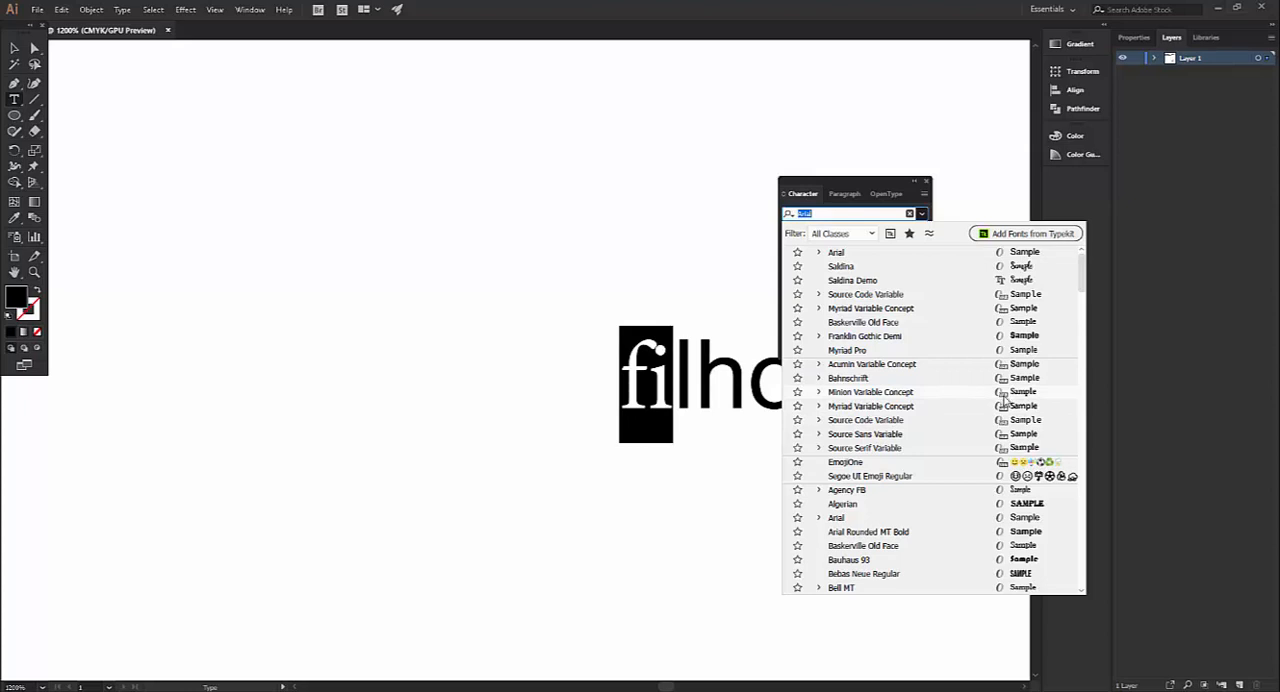
left_click(1004, 396)
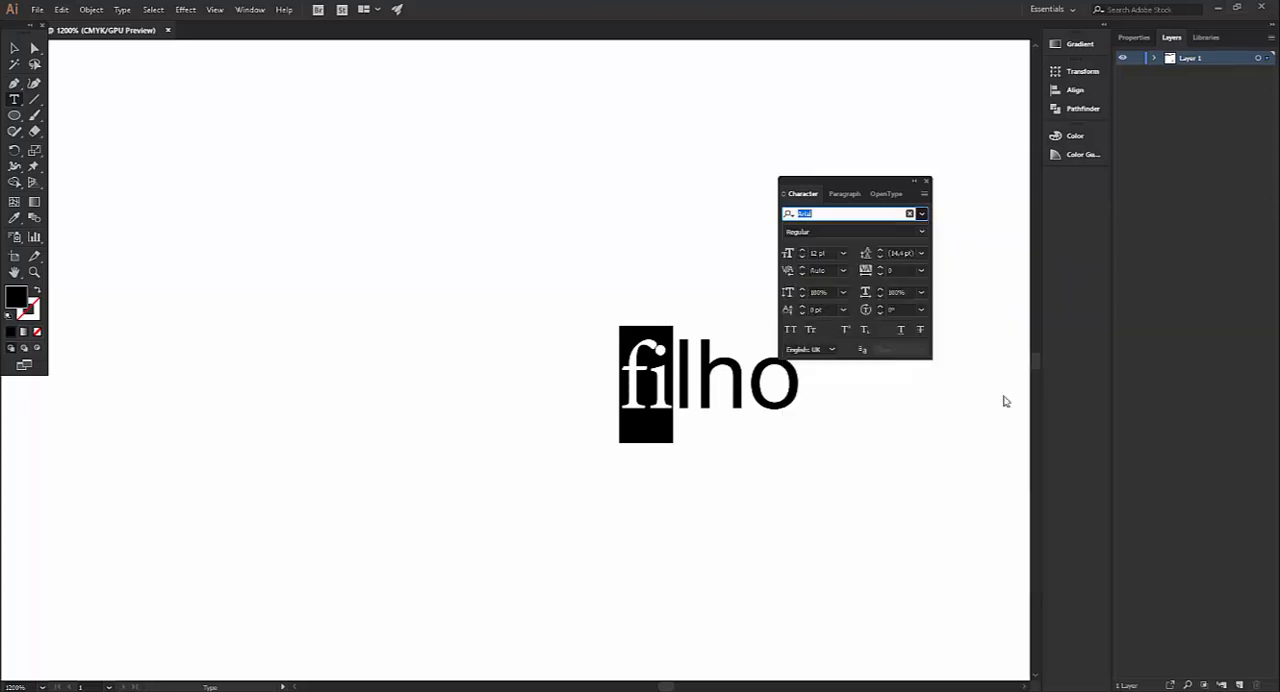
Turn on Standard Ligatures for the selected letters "fi" in "filho"
left_click(892, 198)
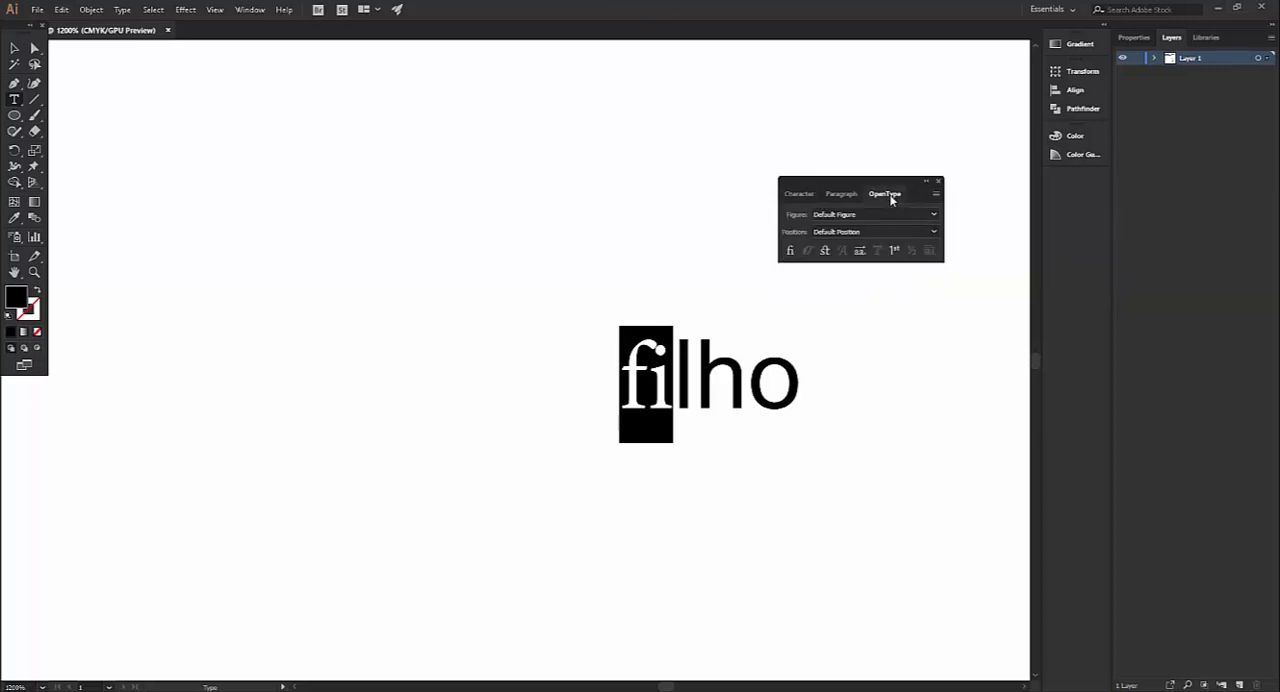
left_click(790, 253)
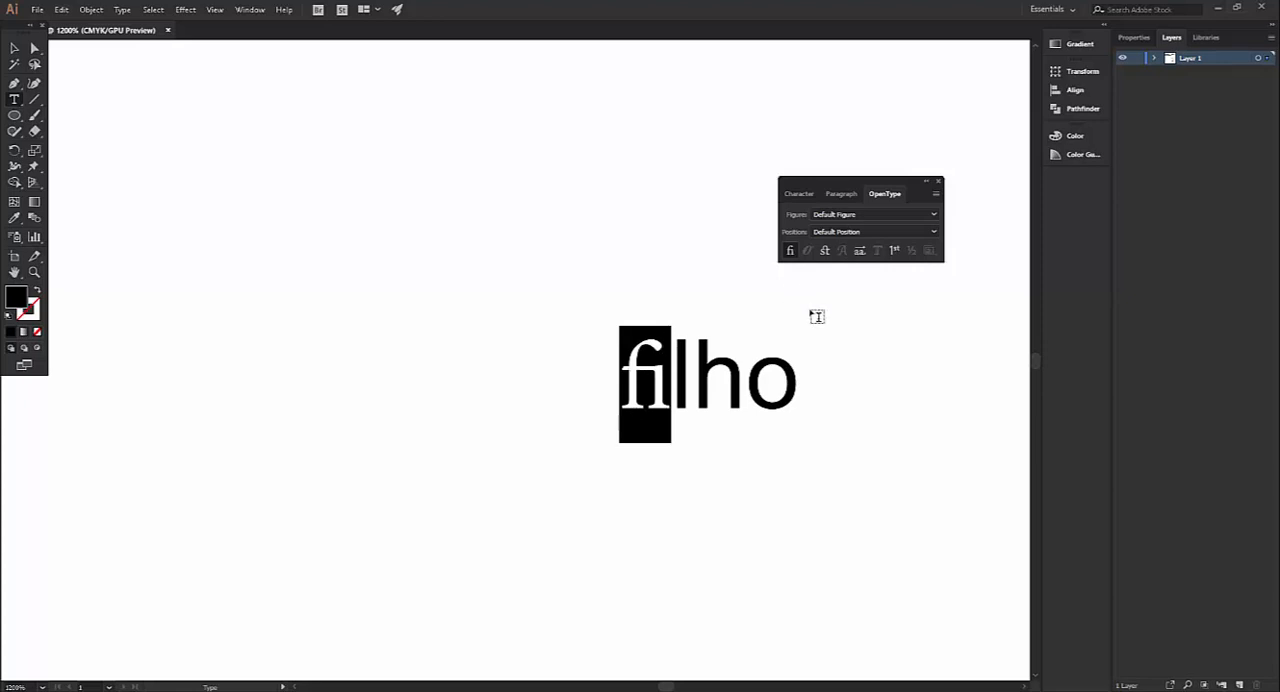
Try Arial as the font of the letters "fi" and check the OpenType options available for it
left_click(792, 196)
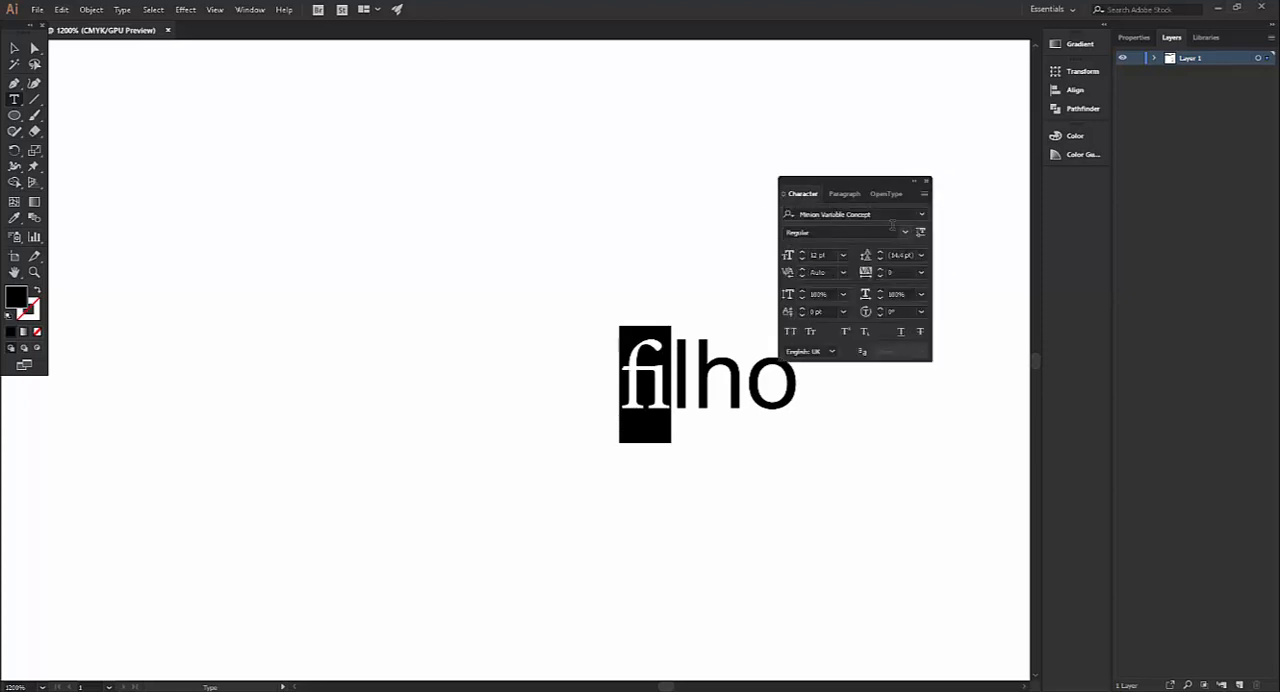
left_click(921, 214)
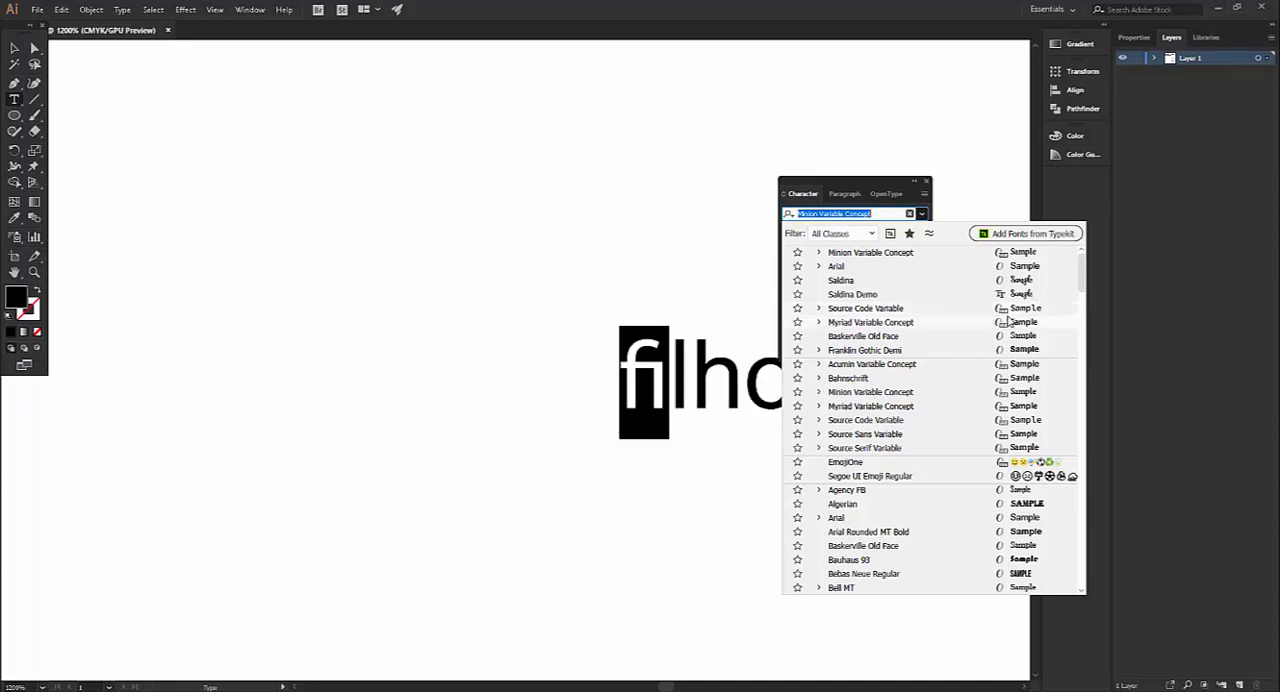
left_click(1001, 270)
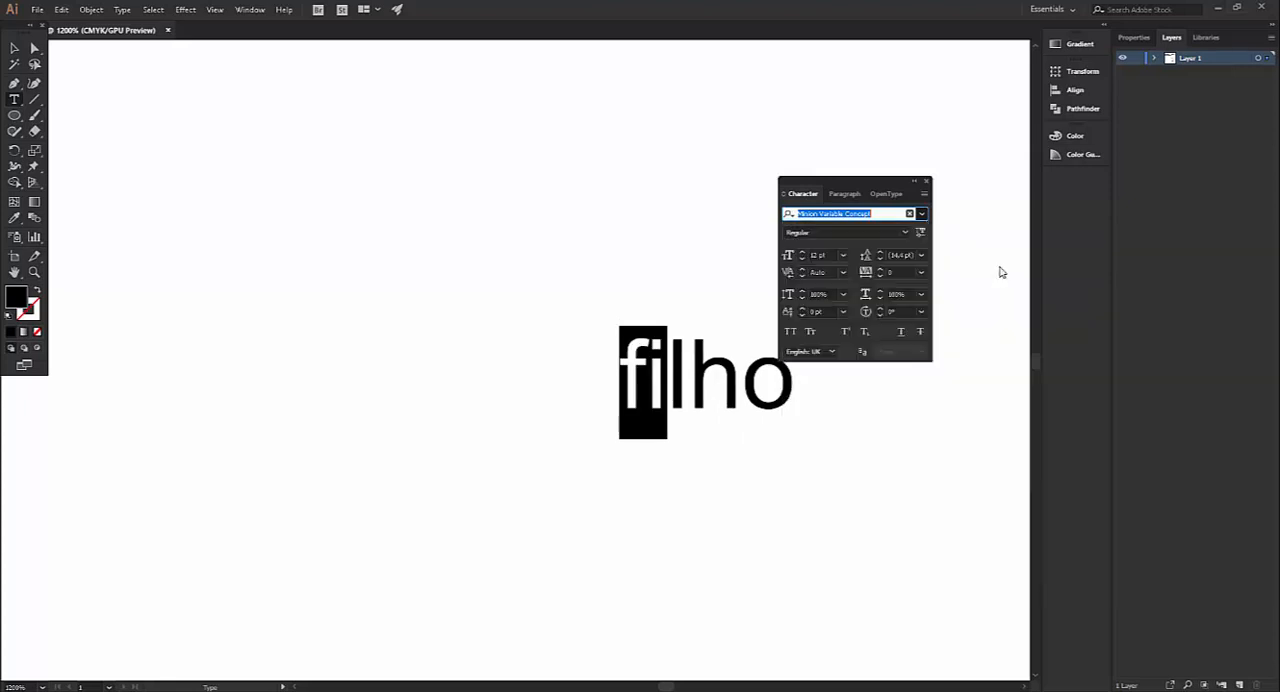
left_click(886, 196)
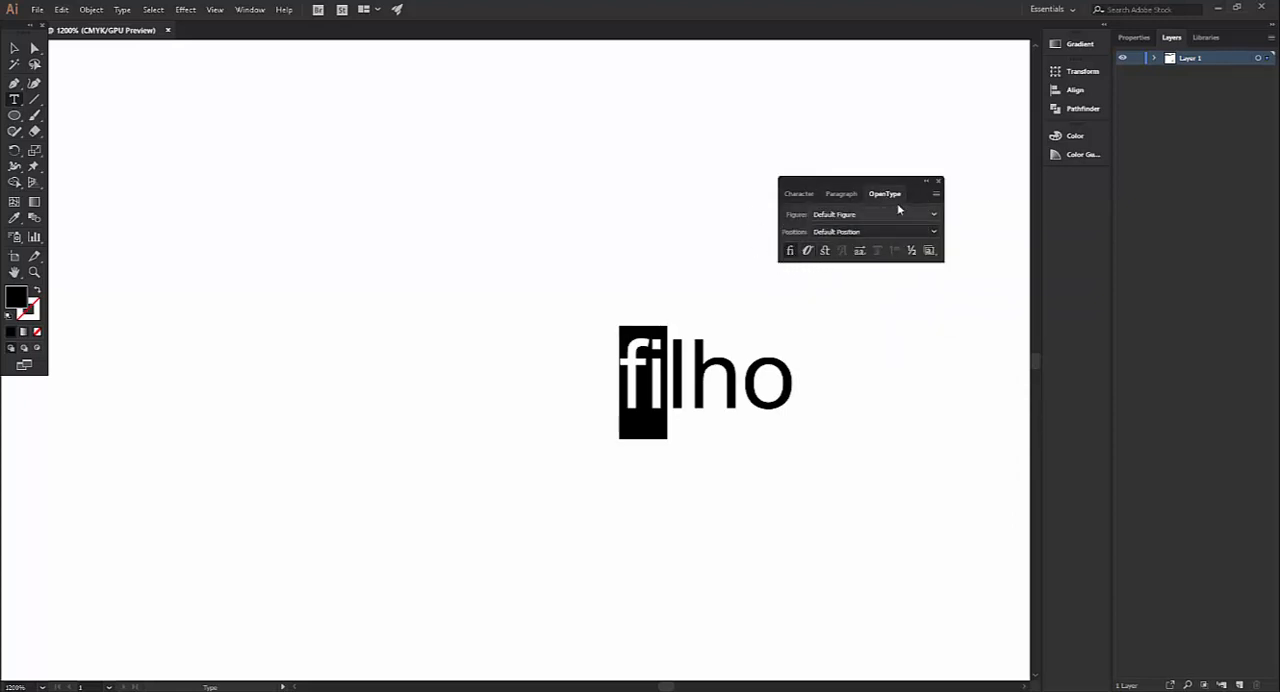
Set the font of the letters "fi" back to Minion Variable Concept and bring up their OpenType options
left_click(800, 194)
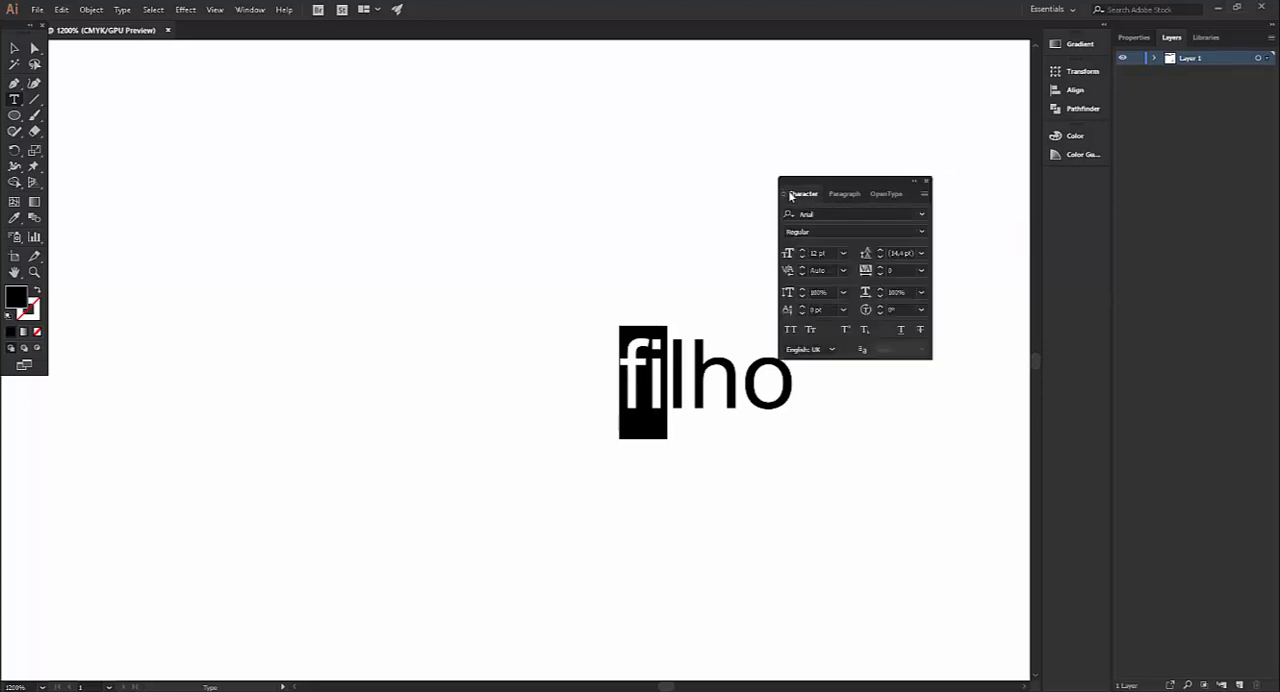
left_click(921, 214)
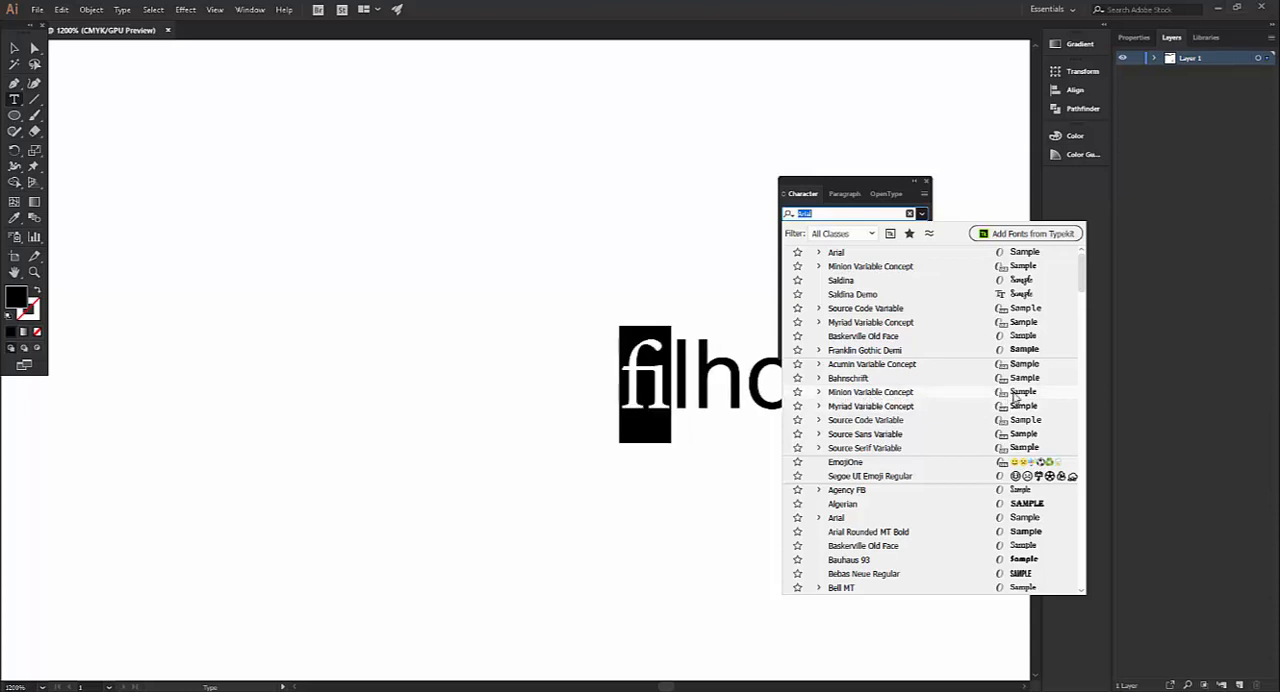
left_click(955, 395)
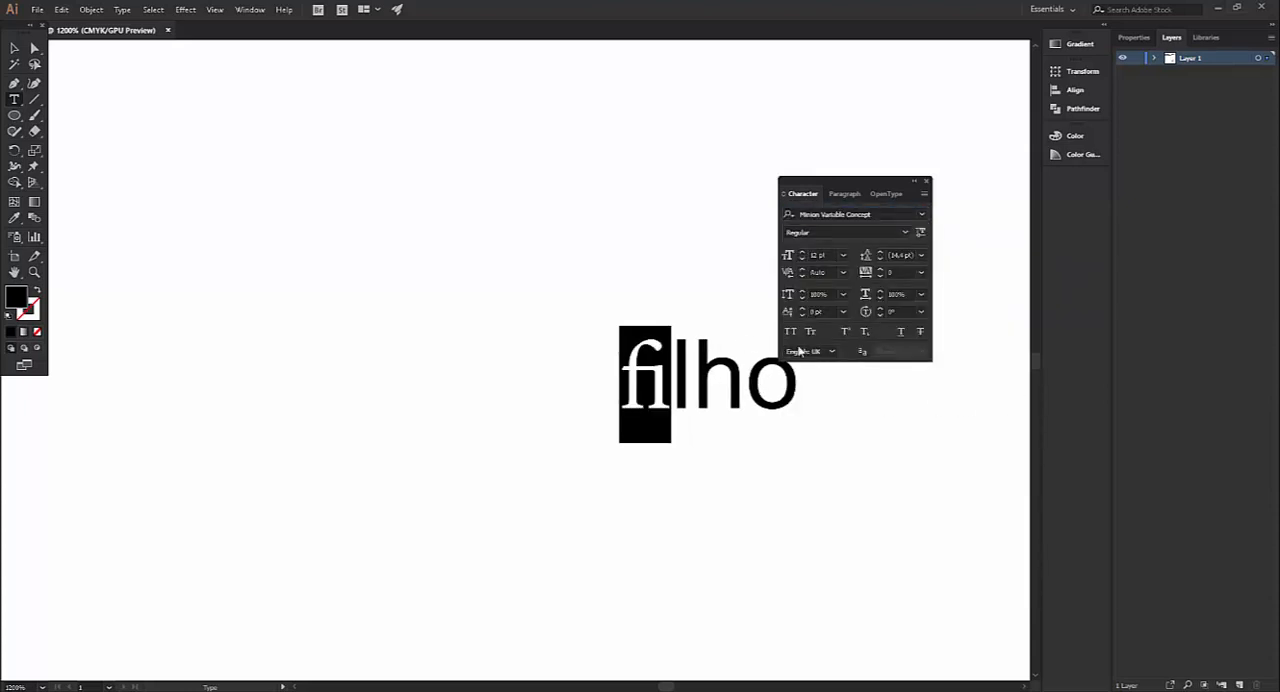
left_click(884, 195)
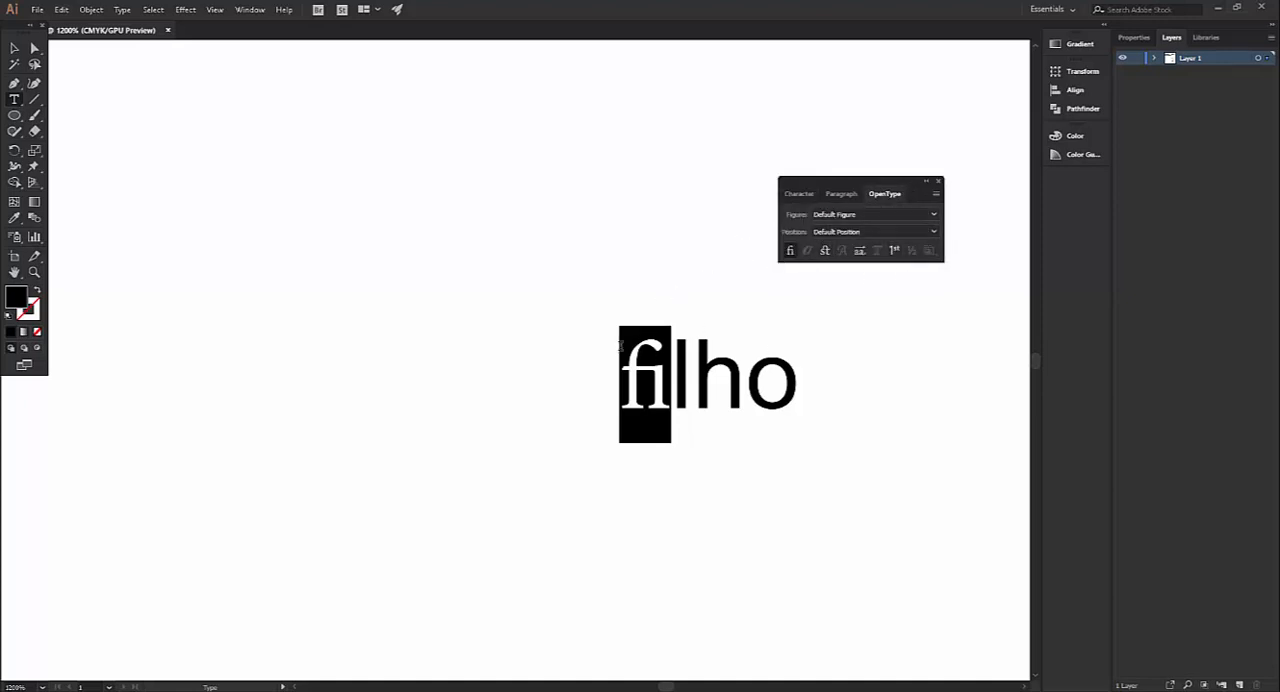
Delete all text objects on the artboard
scroll(404, 419, "down", 4)
scroll(404, 419, "down", 5)
scroll(339, 351, "up", 2)
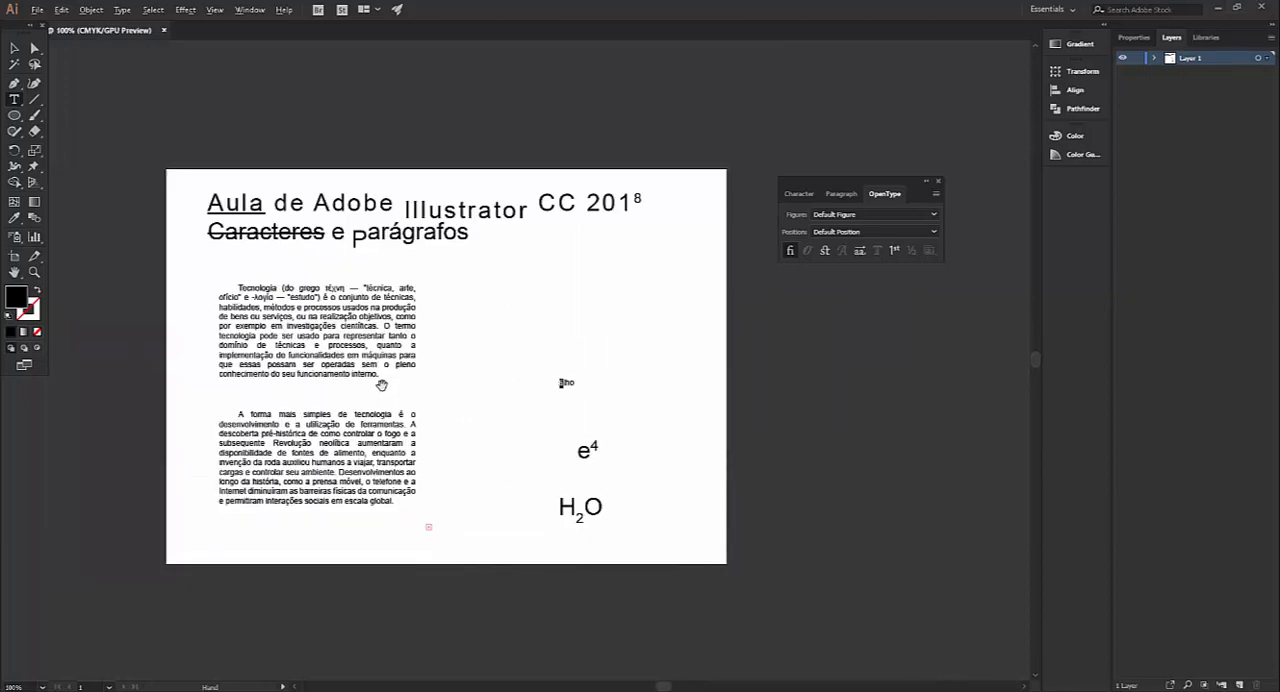
left_click(14, 48)
left_click_drag(114, 126, 736, 592)
key("Delete")
Add point text near the artboard's upper left with spaced capitals A to P and, on a second line, spaced lowercase a to t
key("t")
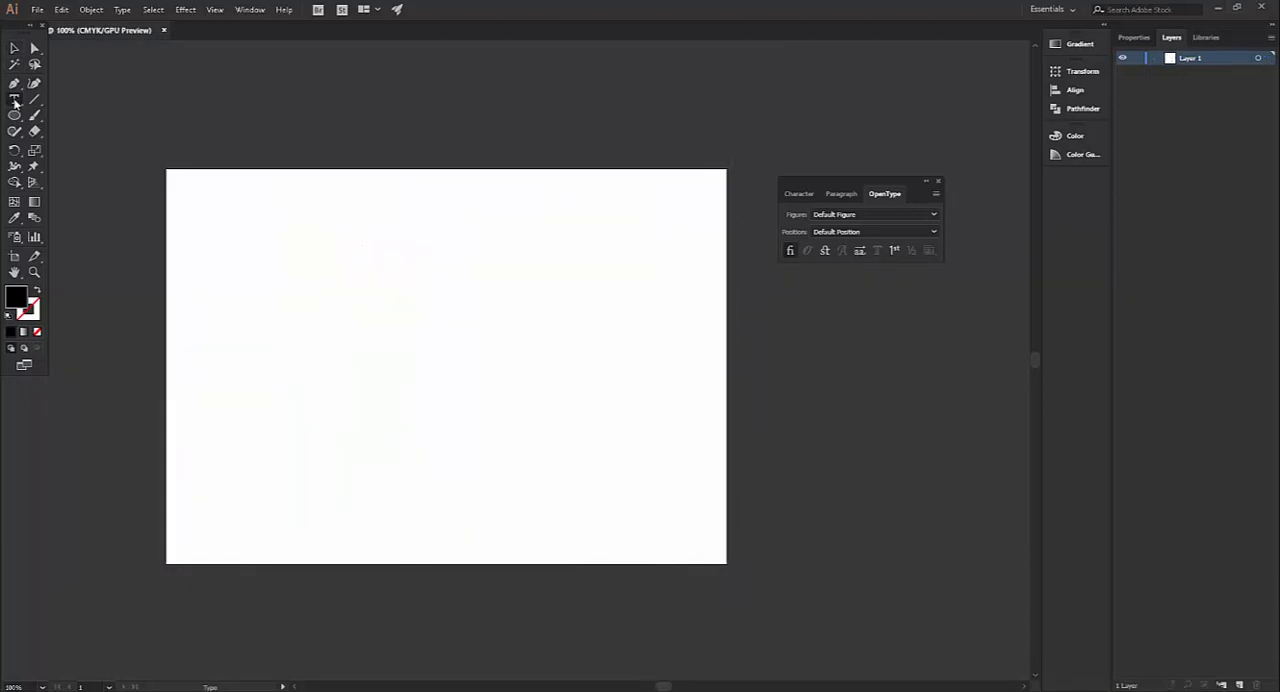
left_click(240, 246)
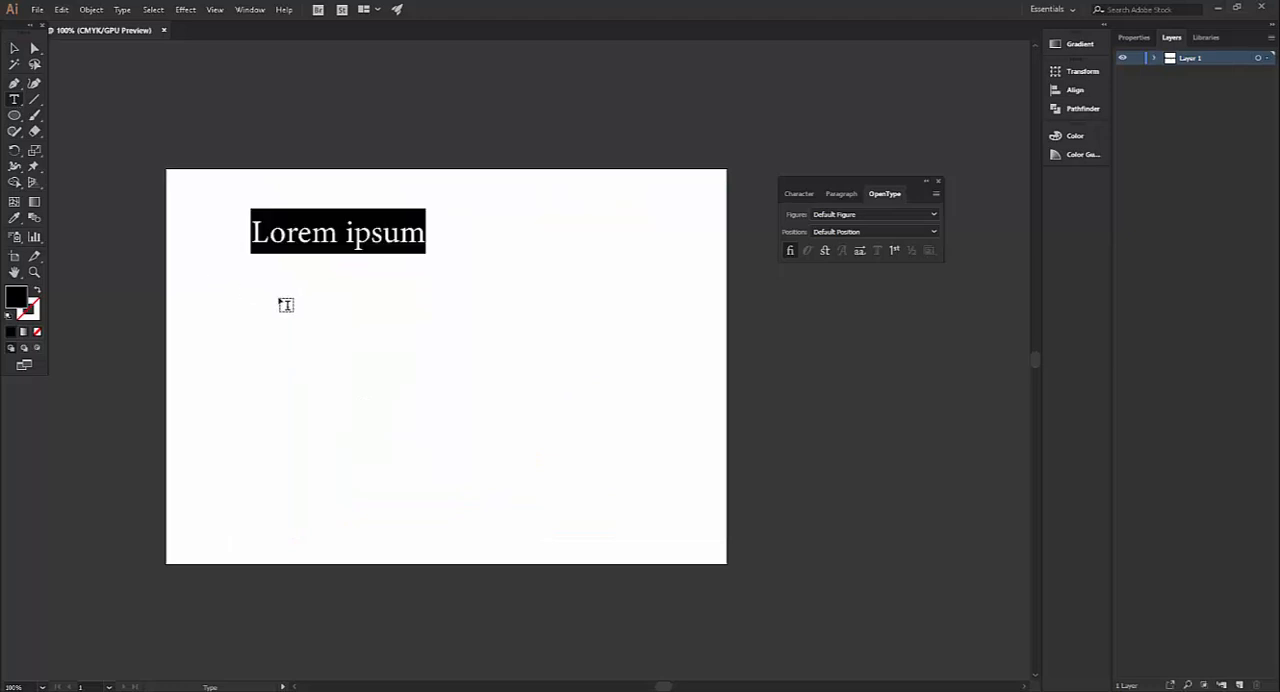
type("A B C D E F G H I J K L M N O")
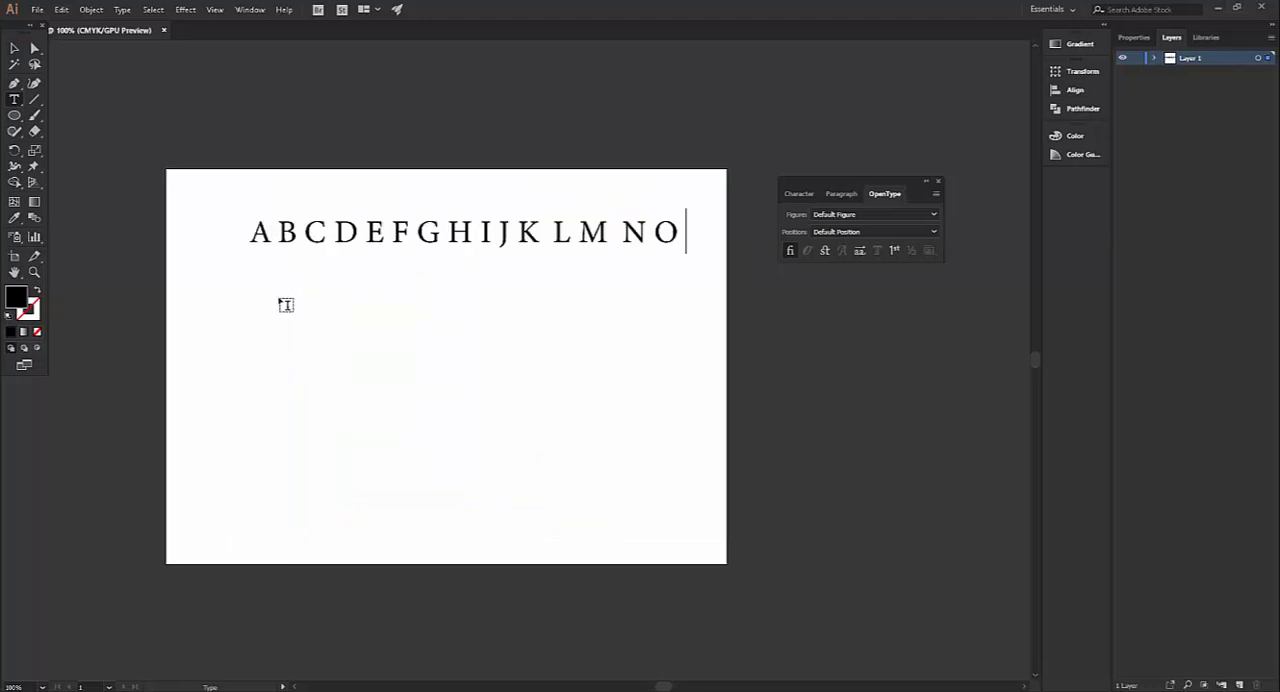
type(" P")
key("Return")
type("a b c")
type("d e f g h i j k l m n o p q r s t")
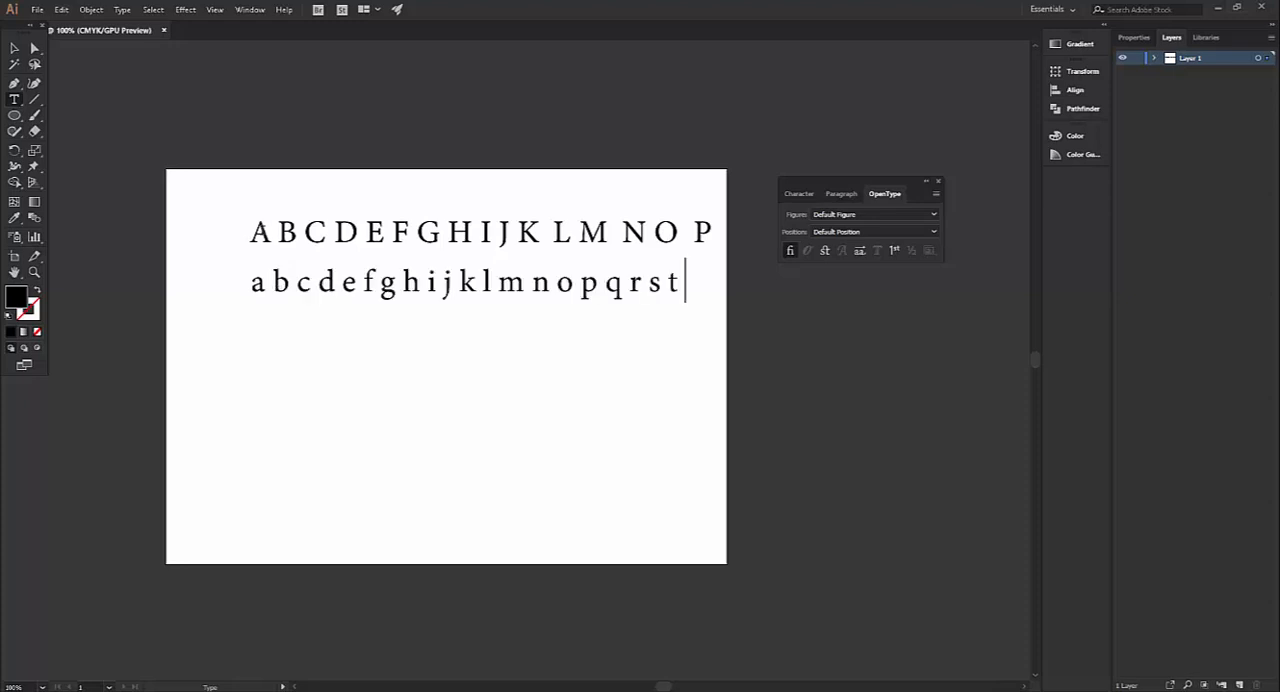
Format both alphabet lines in Minion Variable Concept at 48 pt
left_click_drag(256, 232, 796, 289)
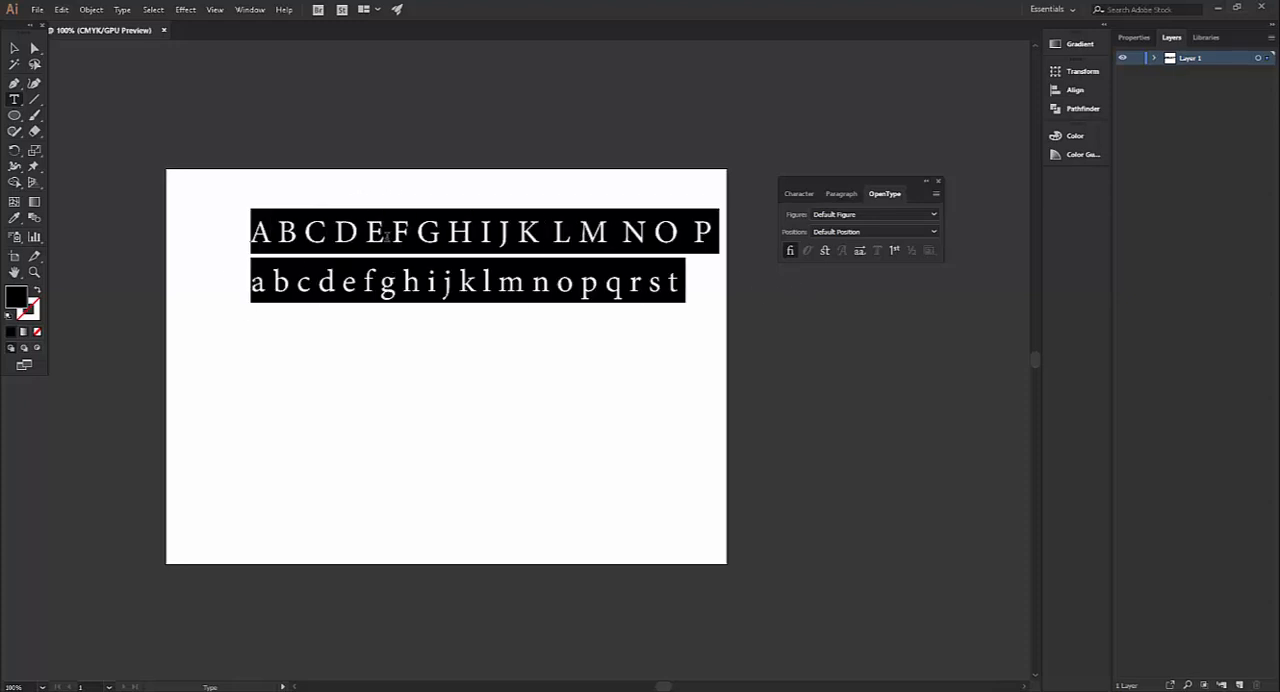
left_click(810, 196)
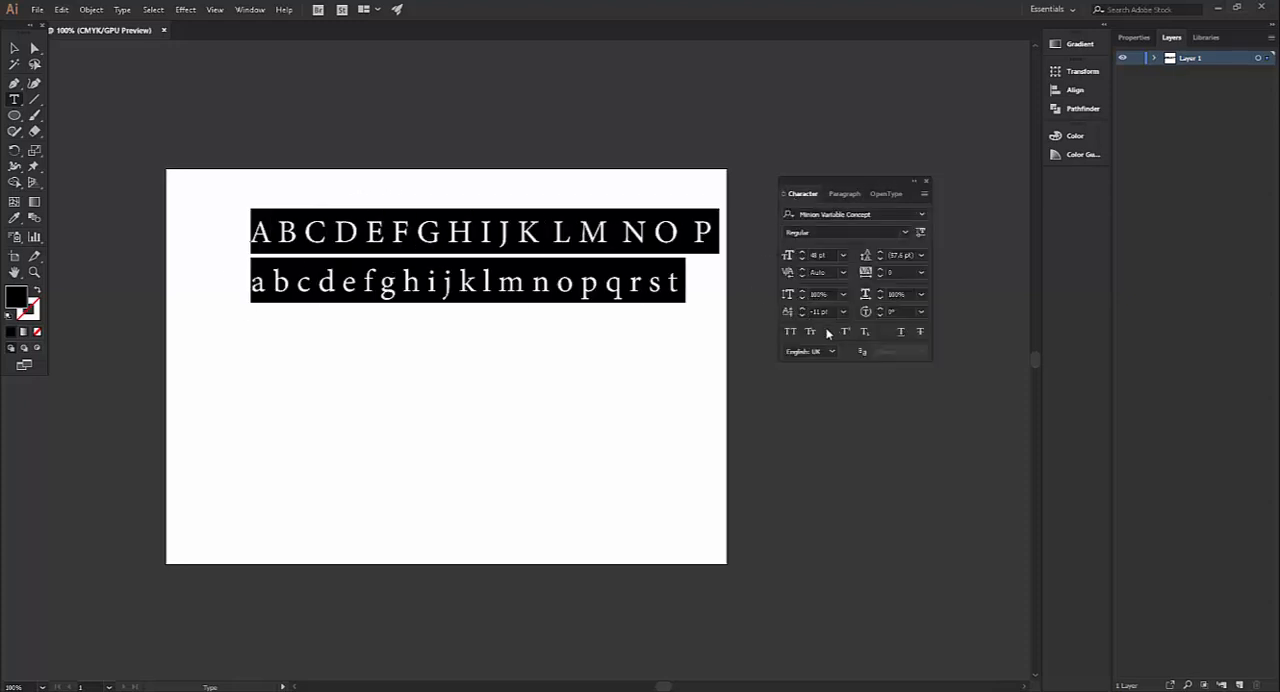
left_click(921, 214)
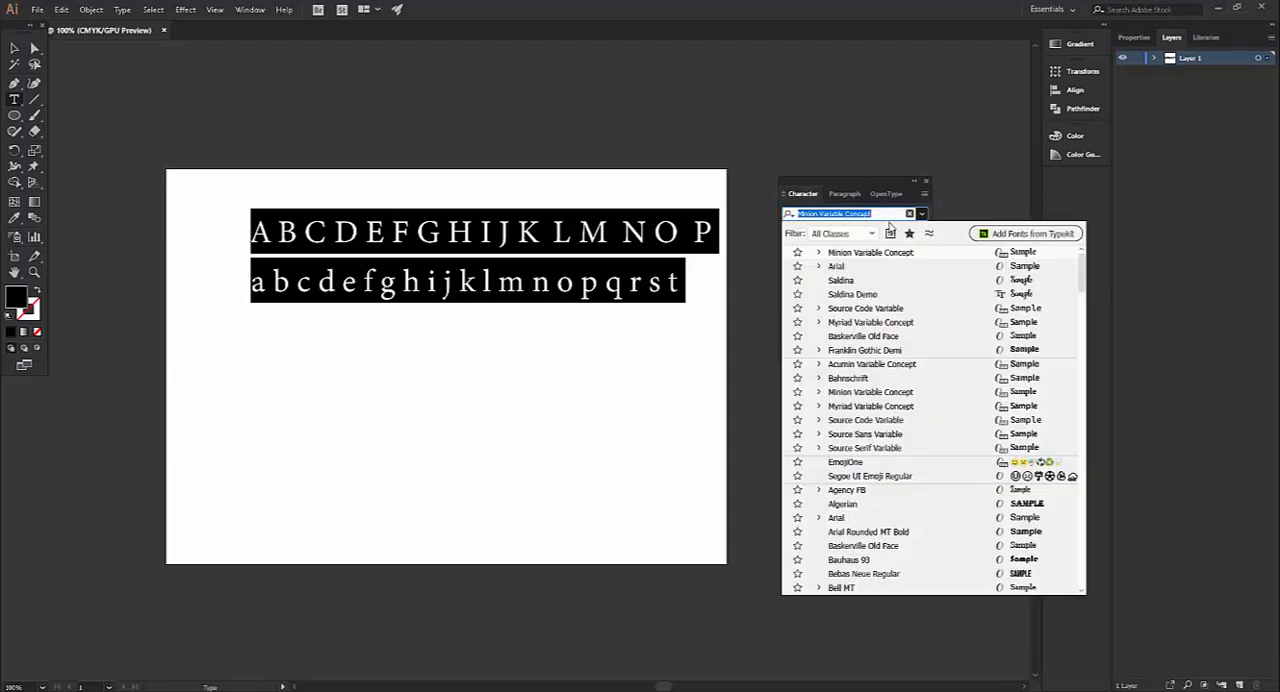
left_click(1025, 394)
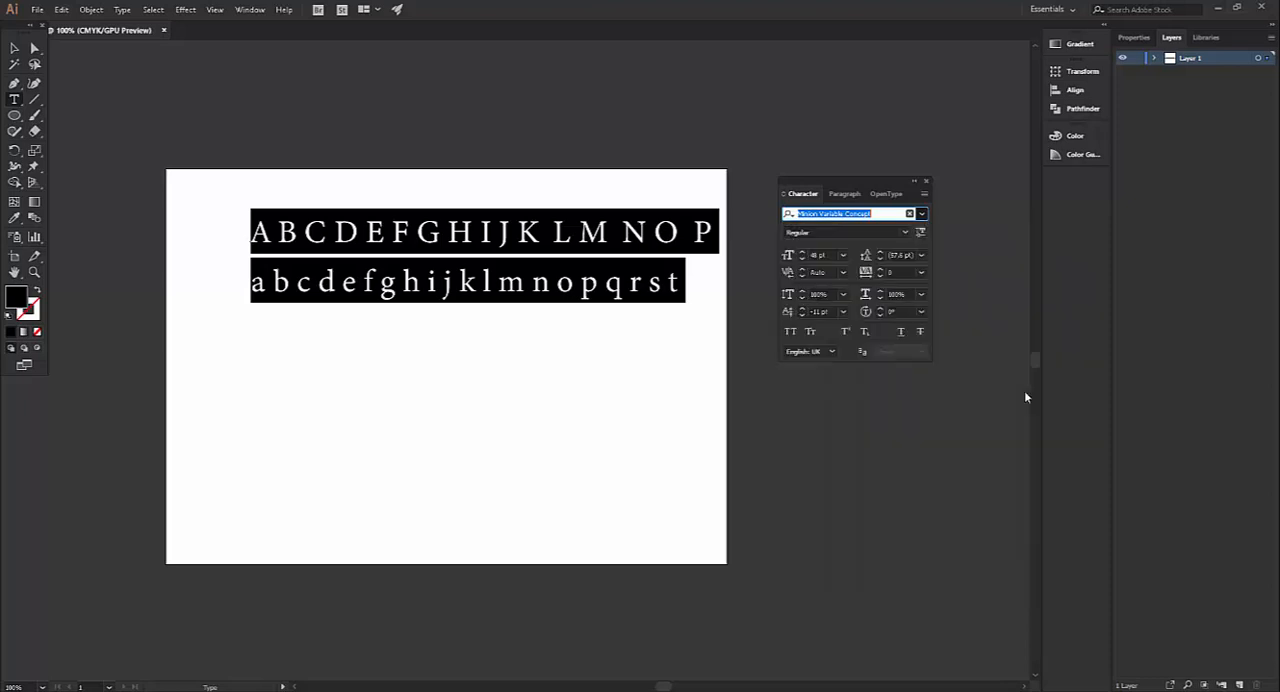
left_click(843, 255)
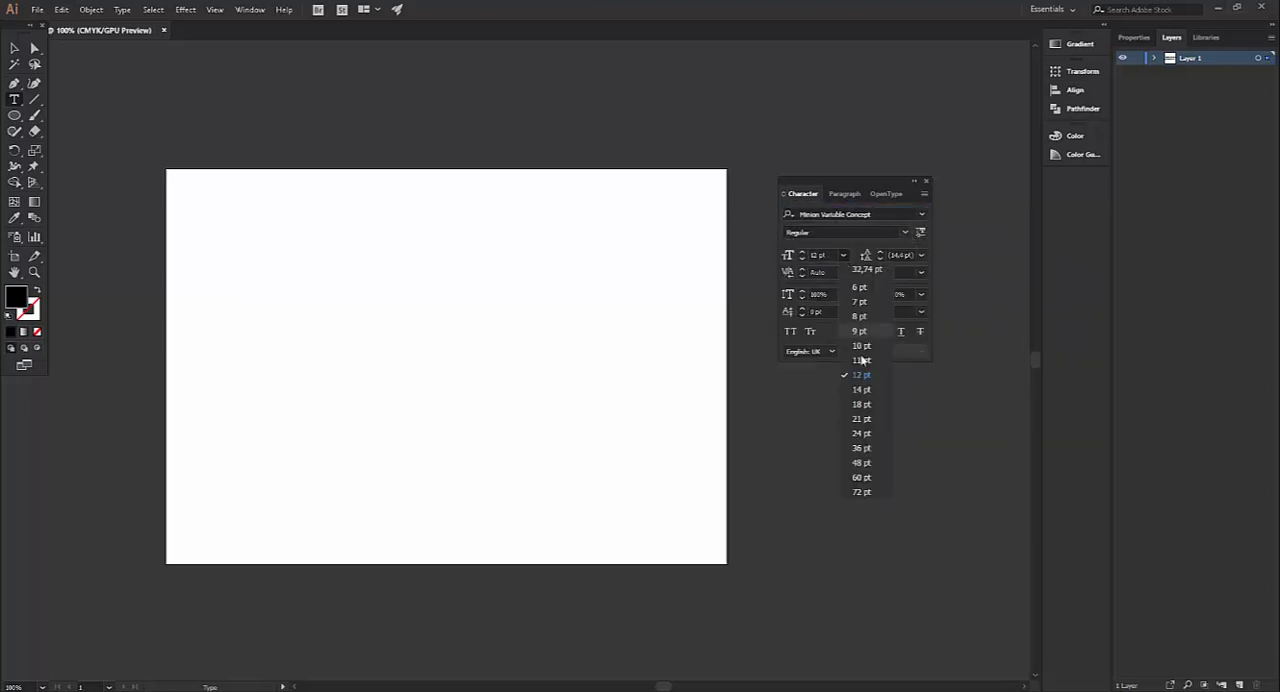
left_click(862, 464)
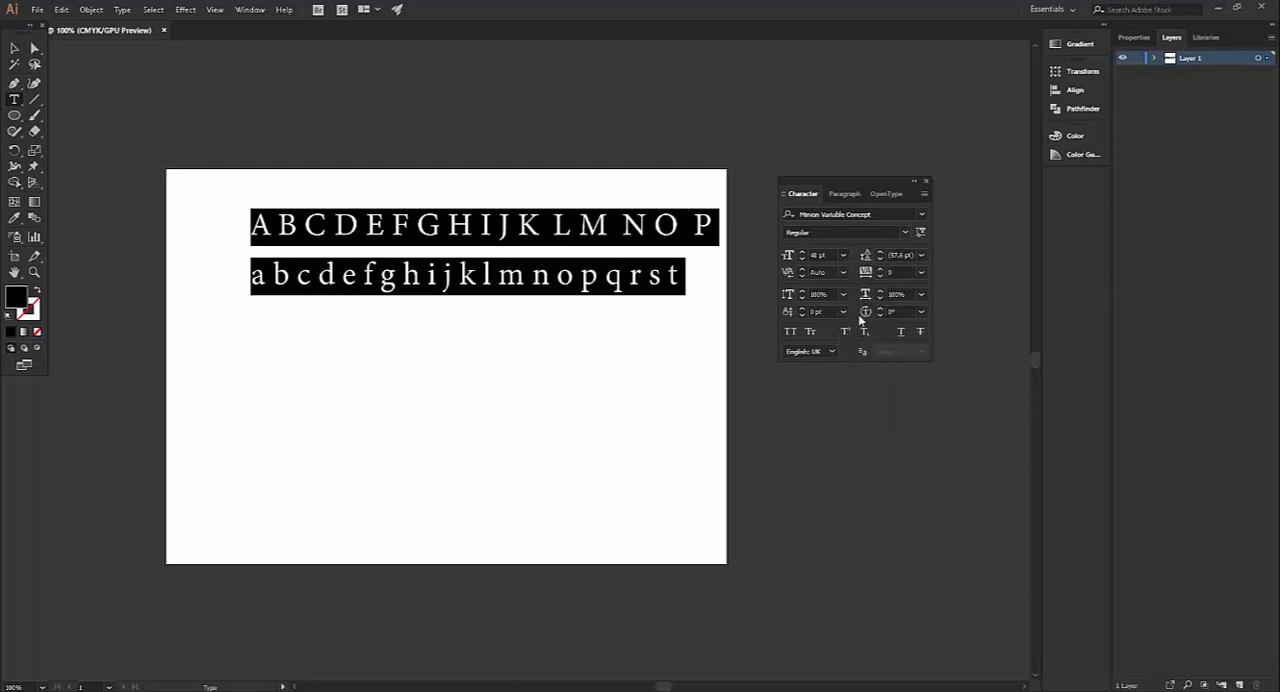
Turn on Discretionary Ligatures for both alphabet lines
left_click(886, 193)
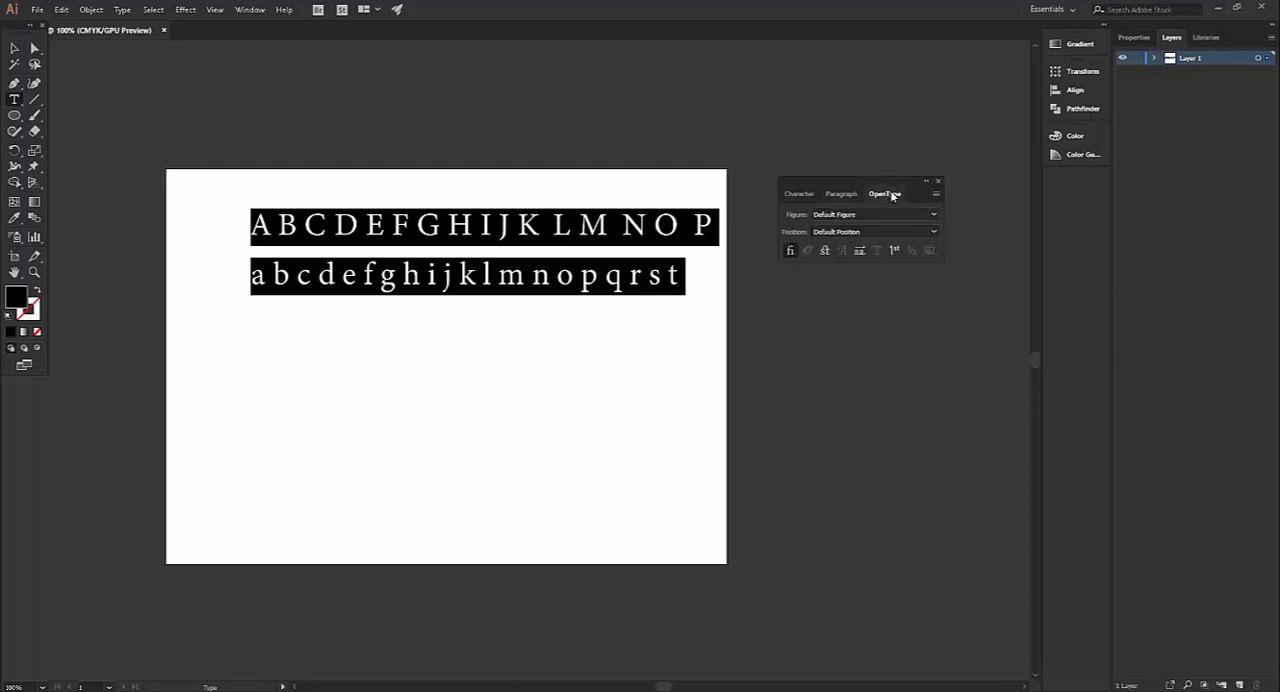
left_click(825, 254)
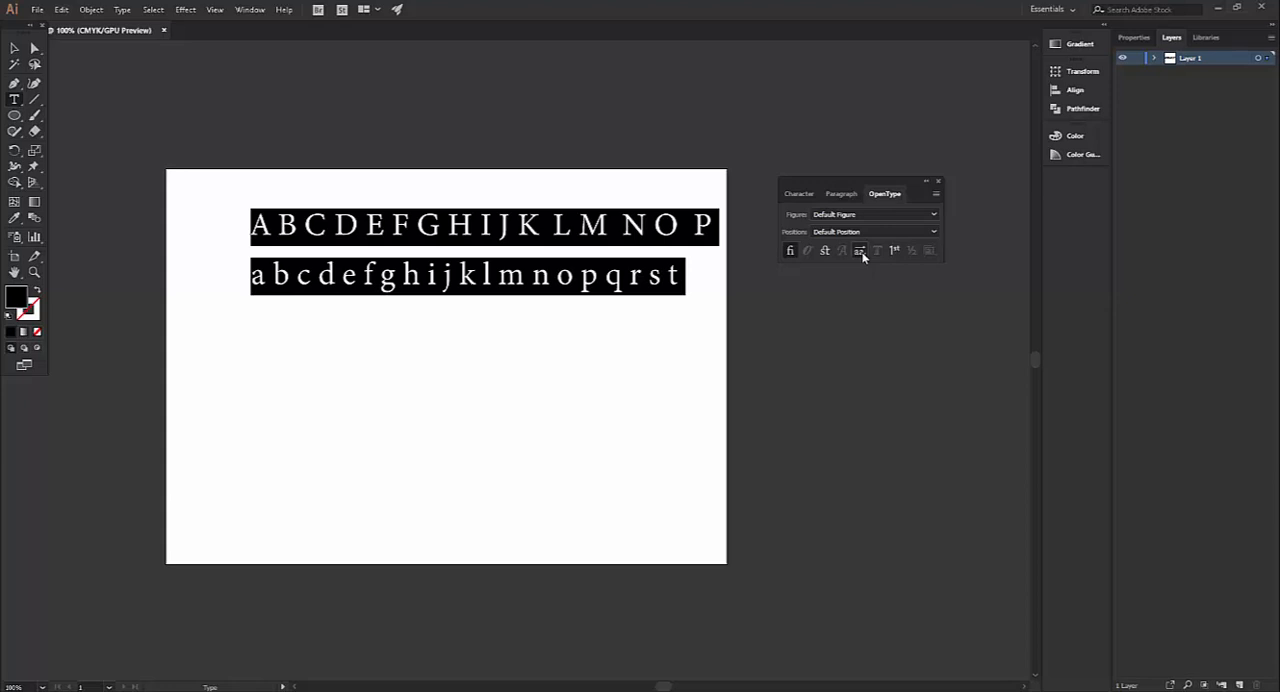
Turn Ordinals on for the letters n and o in the lowercase line and switch it off again
left_click(481, 280)
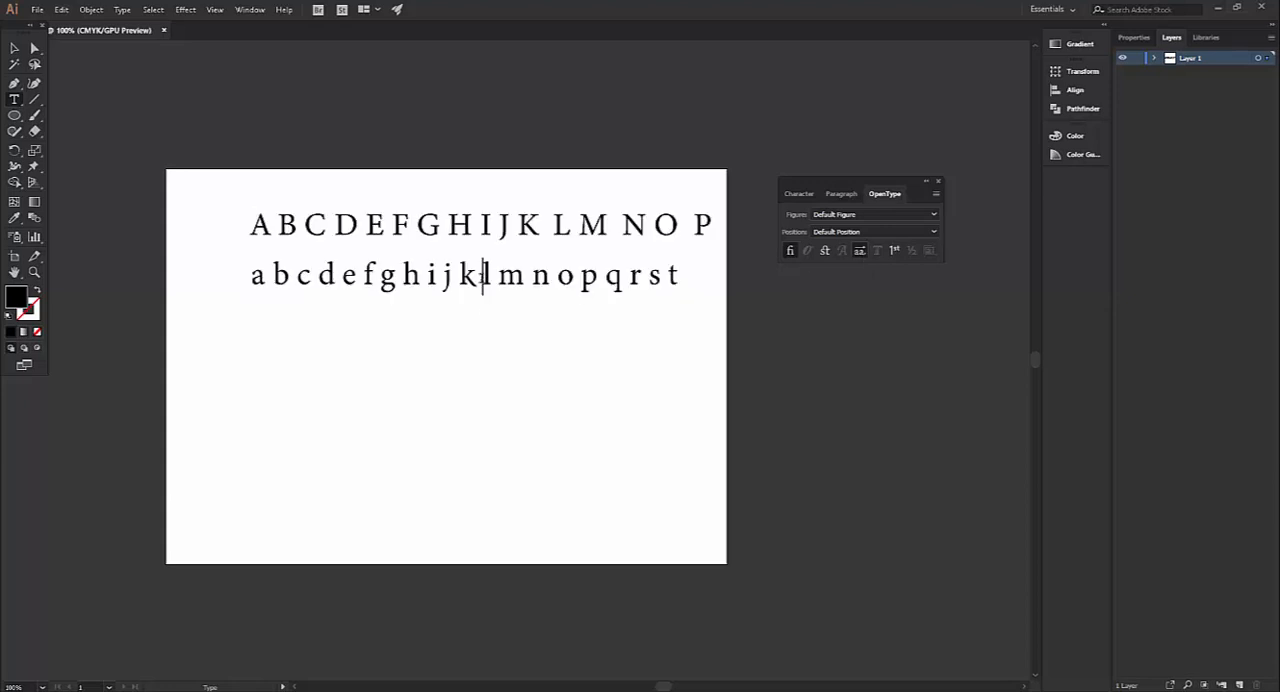
double_click(481, 274)
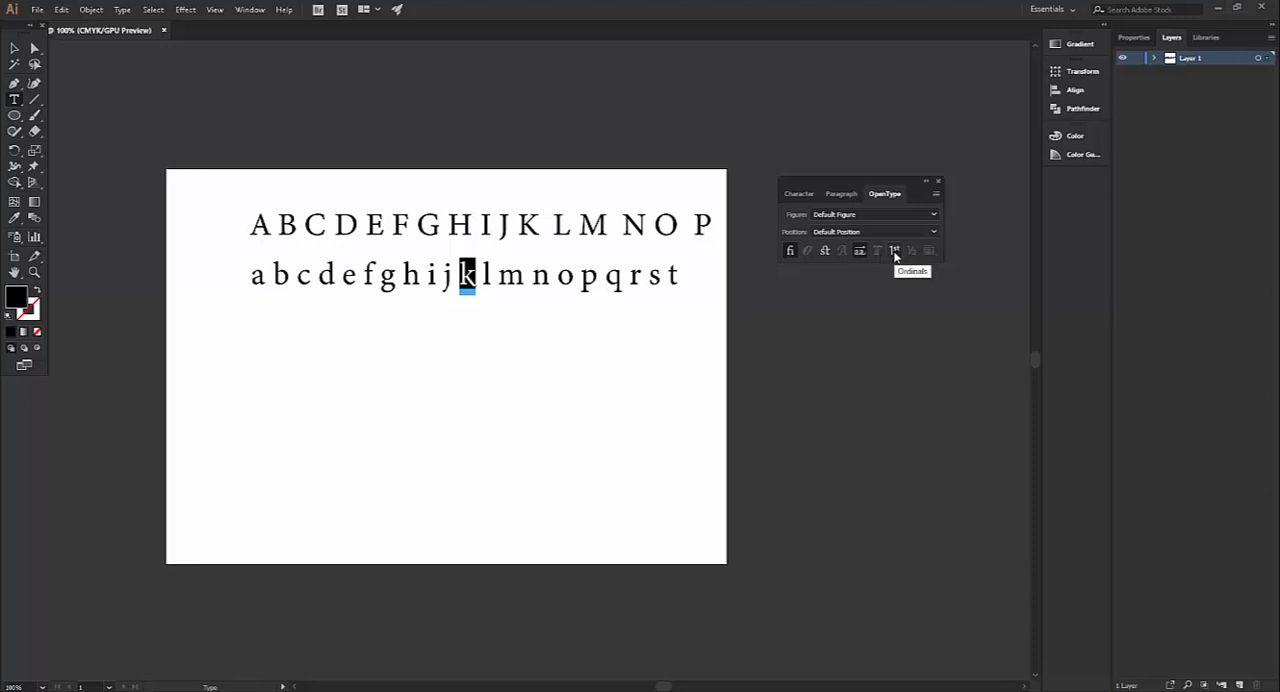
left_click_drag(531, 276, 578, 276)
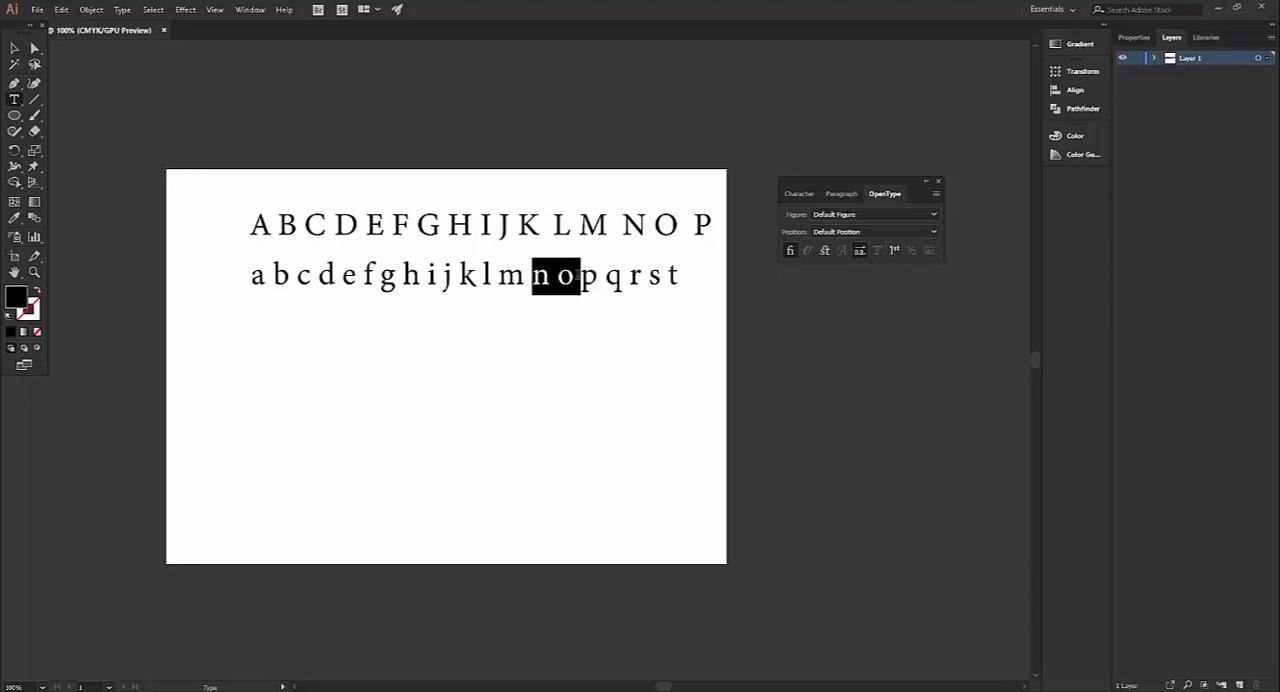
left_click(894, 251)
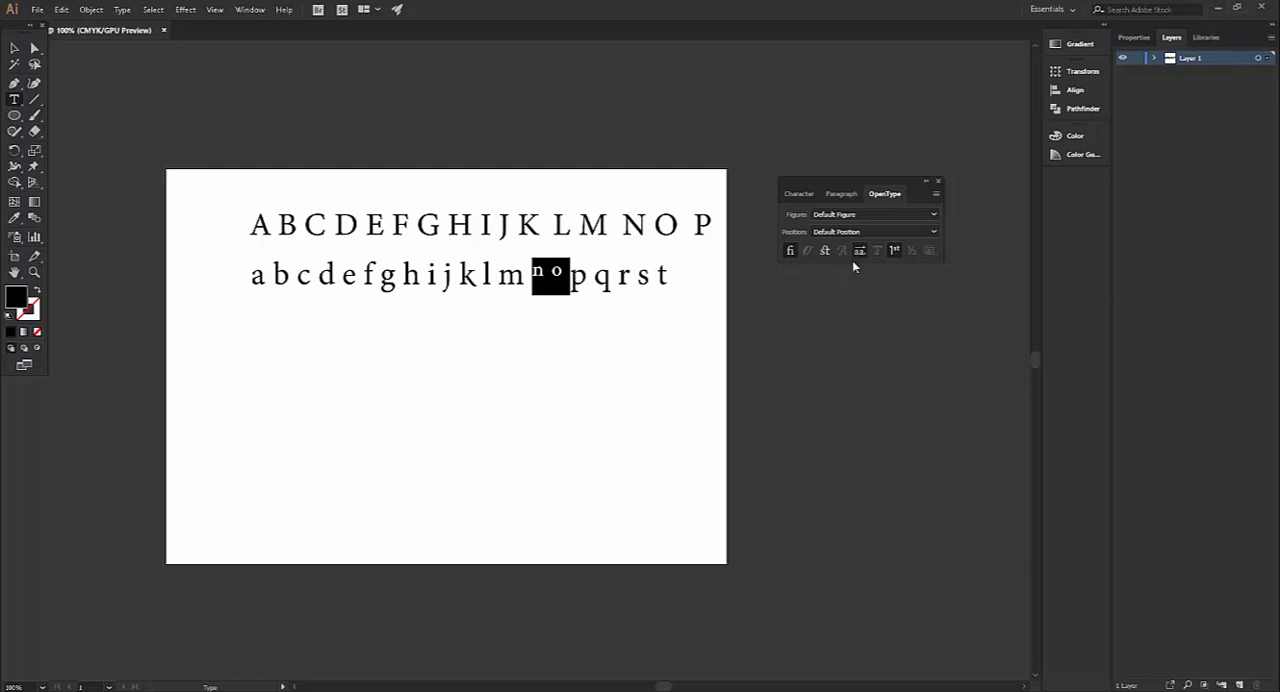
left_click(894, 251)
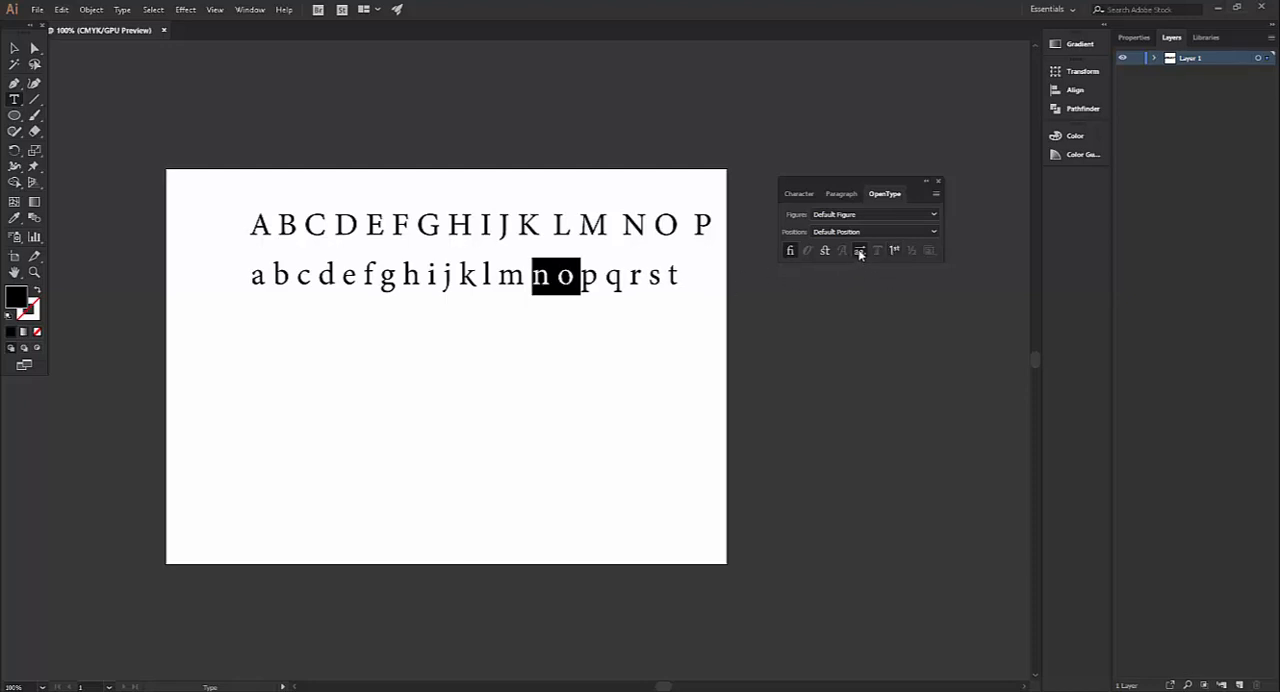
left_click(600, 326)
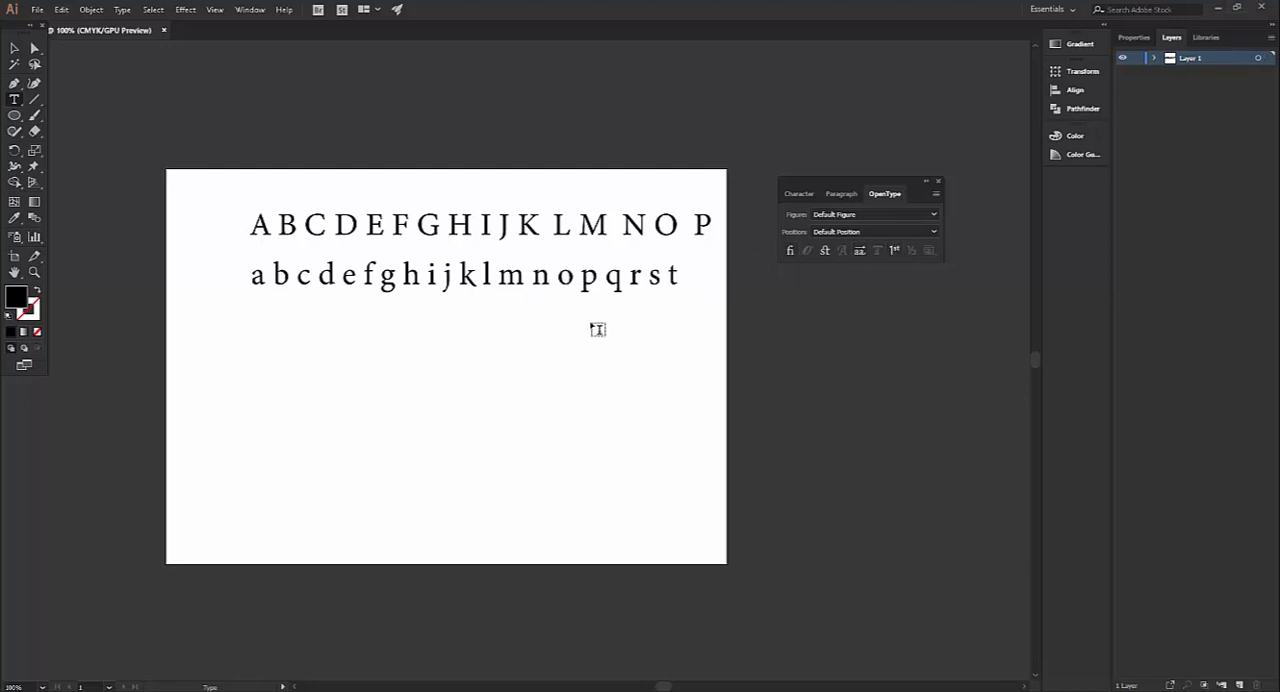
Add point text below the alphabet lines with spaced digits 1 to 6 and, on a second line, 4 4 5 6 6
left_click(16, 101)
left_click(272, 352)
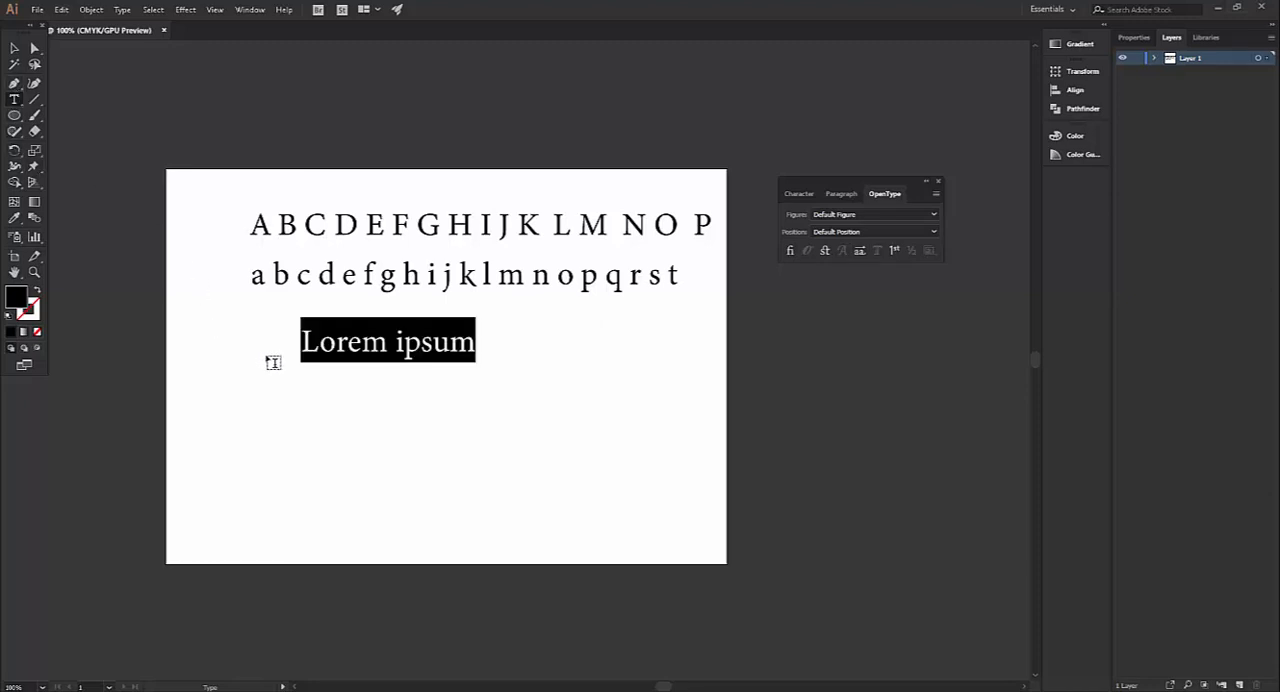
type("123456")
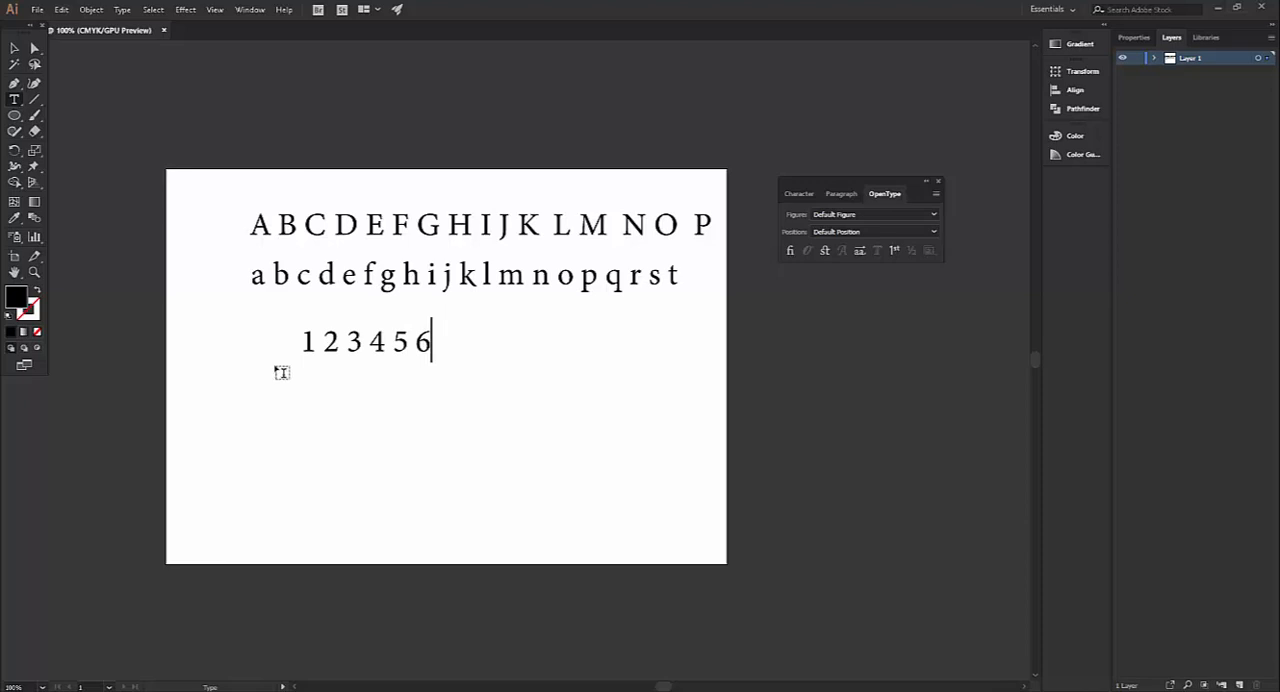
key("Return")
type("445 66")
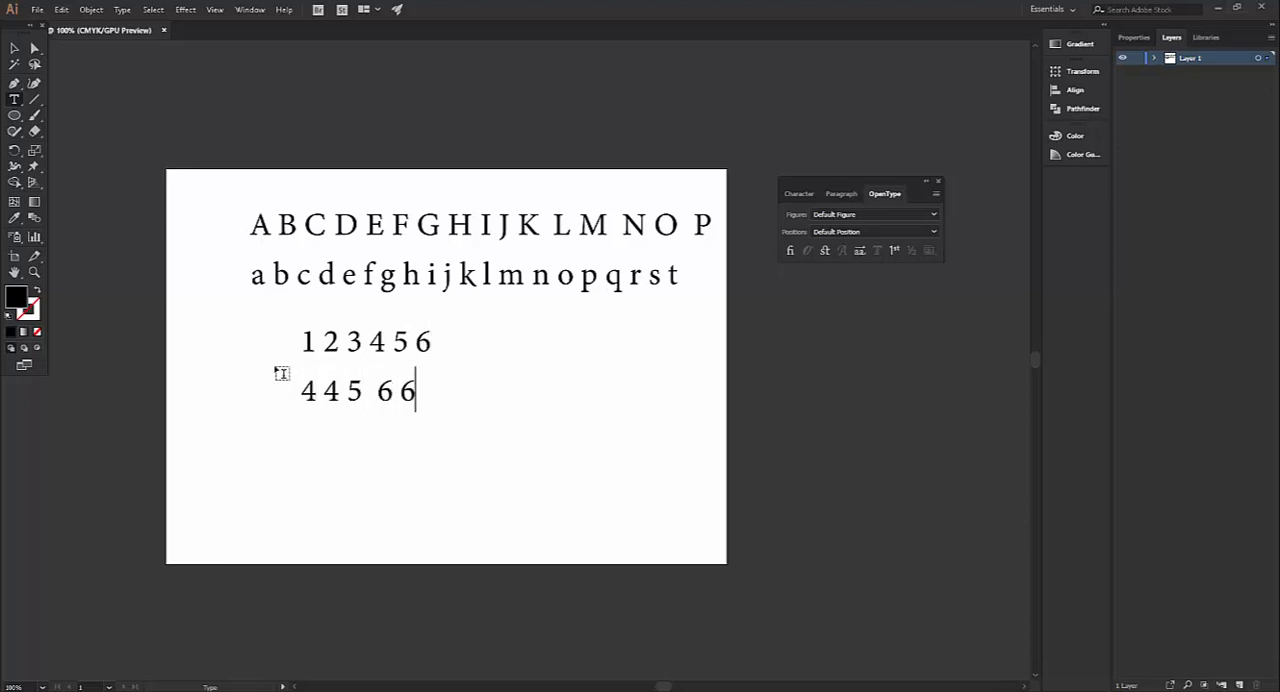
Replace the 6 ending the first number line with ordinal letters o e r t tt, and delete the number text object
left_click(460, 358)
key("shift+Left")
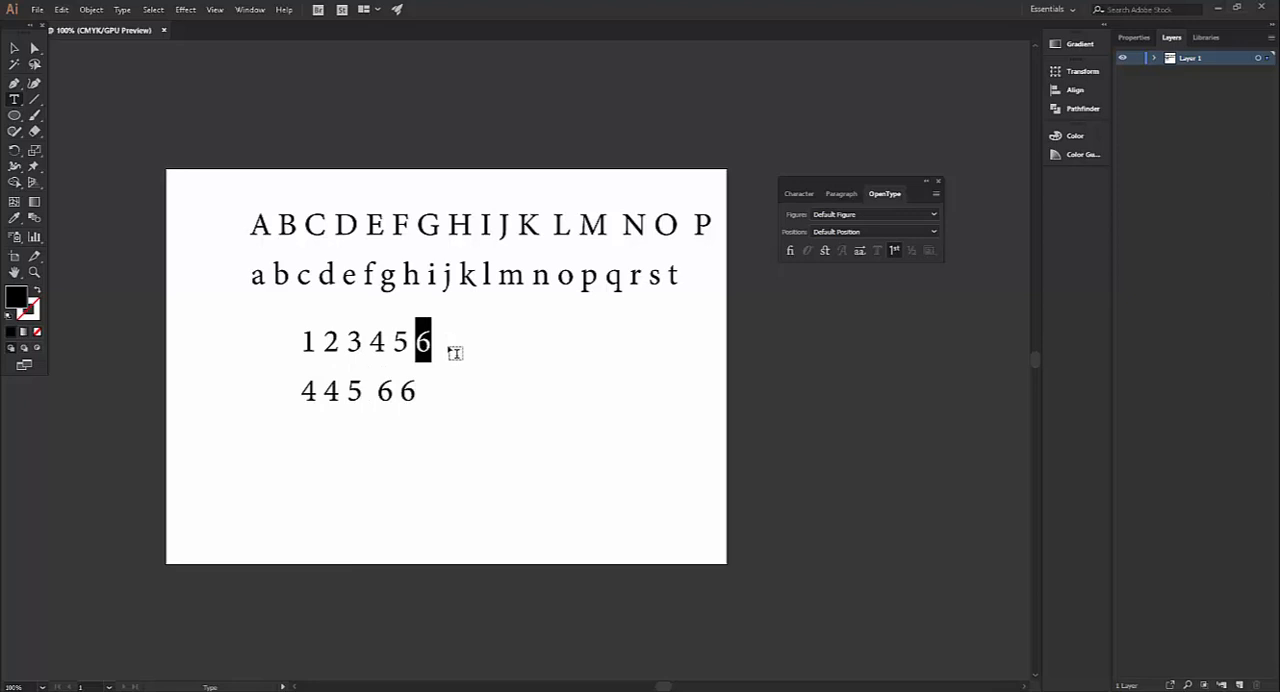
type("0")
key("BackSpace")
type("°erttt")
left_click(895, 251)
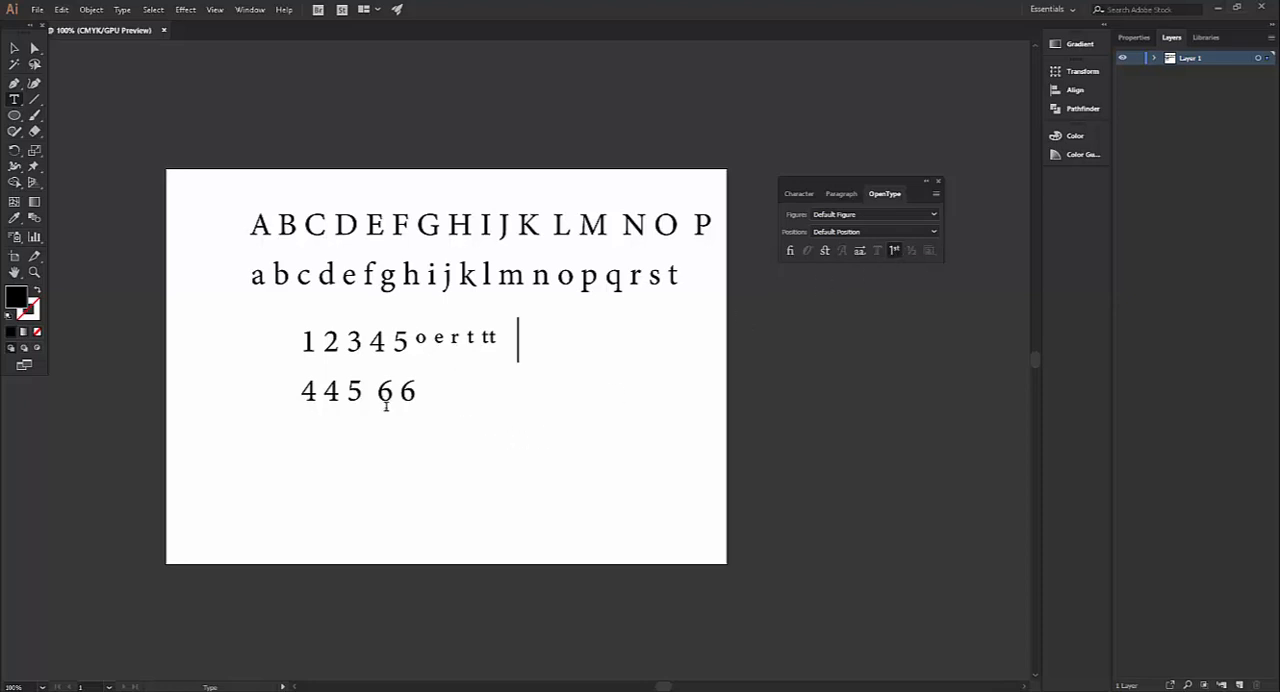
key("Escape")
key("Delete")
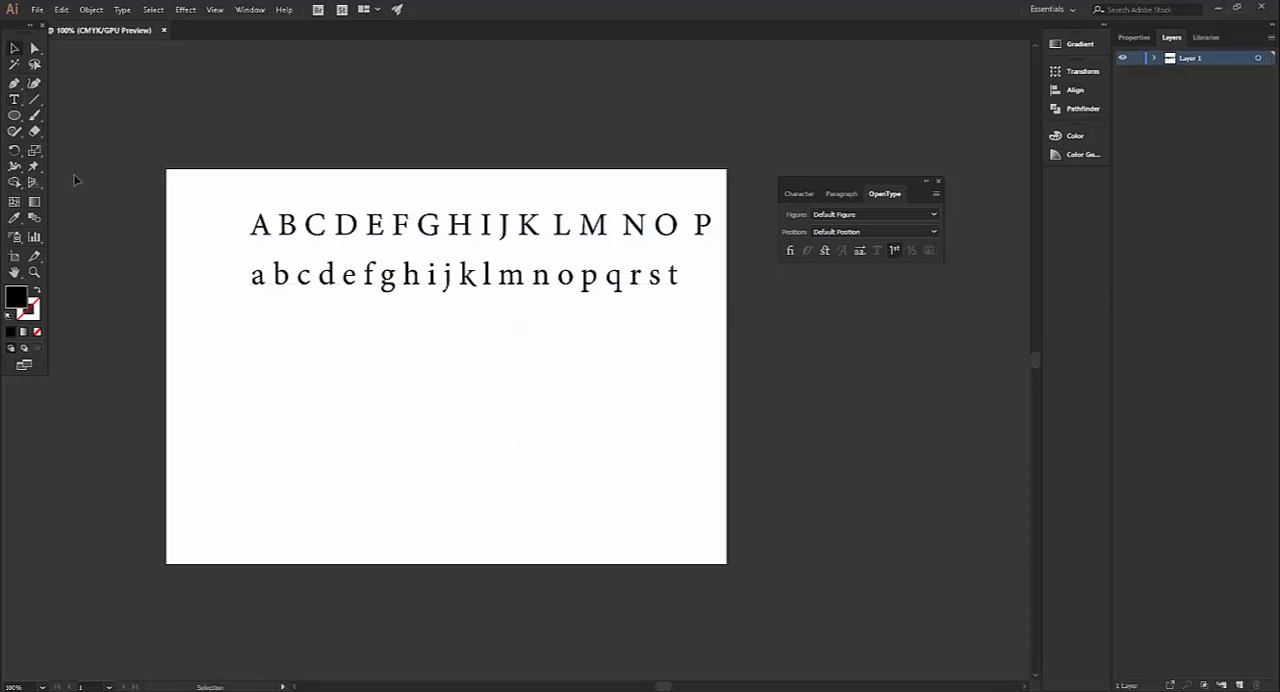
Add Lorem ipsum placeholder point text below the alphabet lines and toggle its Ordinals feature off and on
left_click(14, 100)
left_click(296, 350)
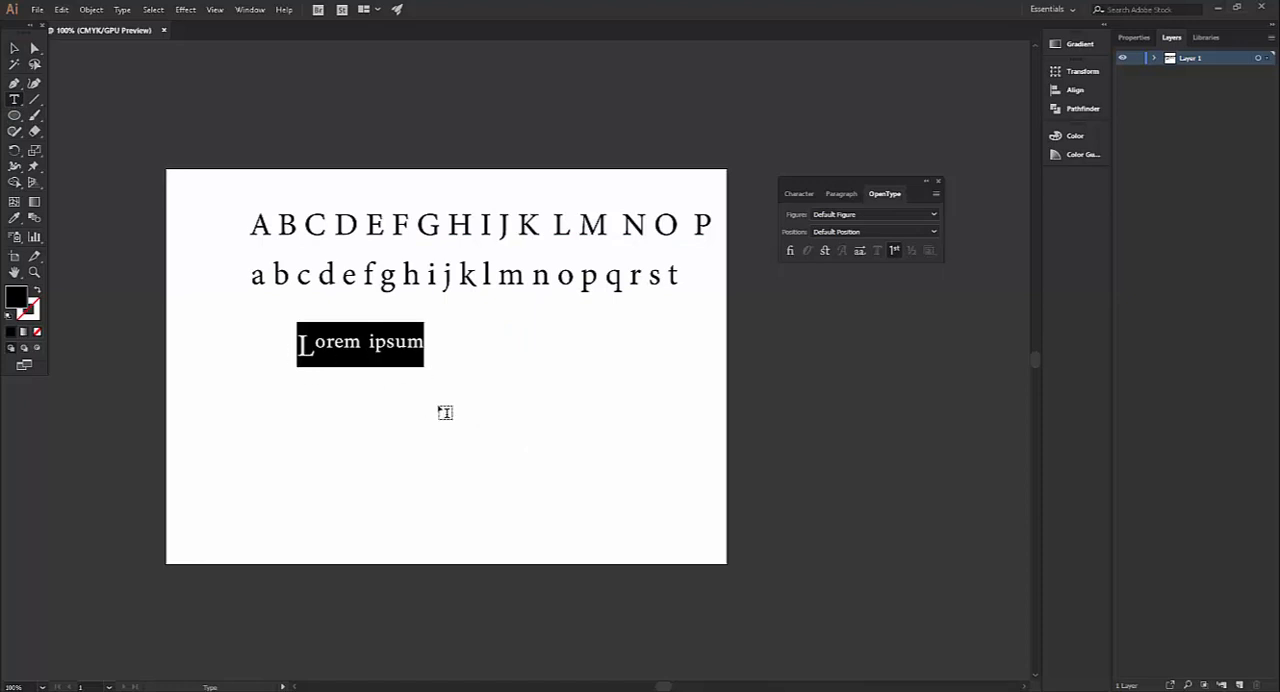
left_click(894, 252)
left_click(894, 251)
left_click(293, 457)
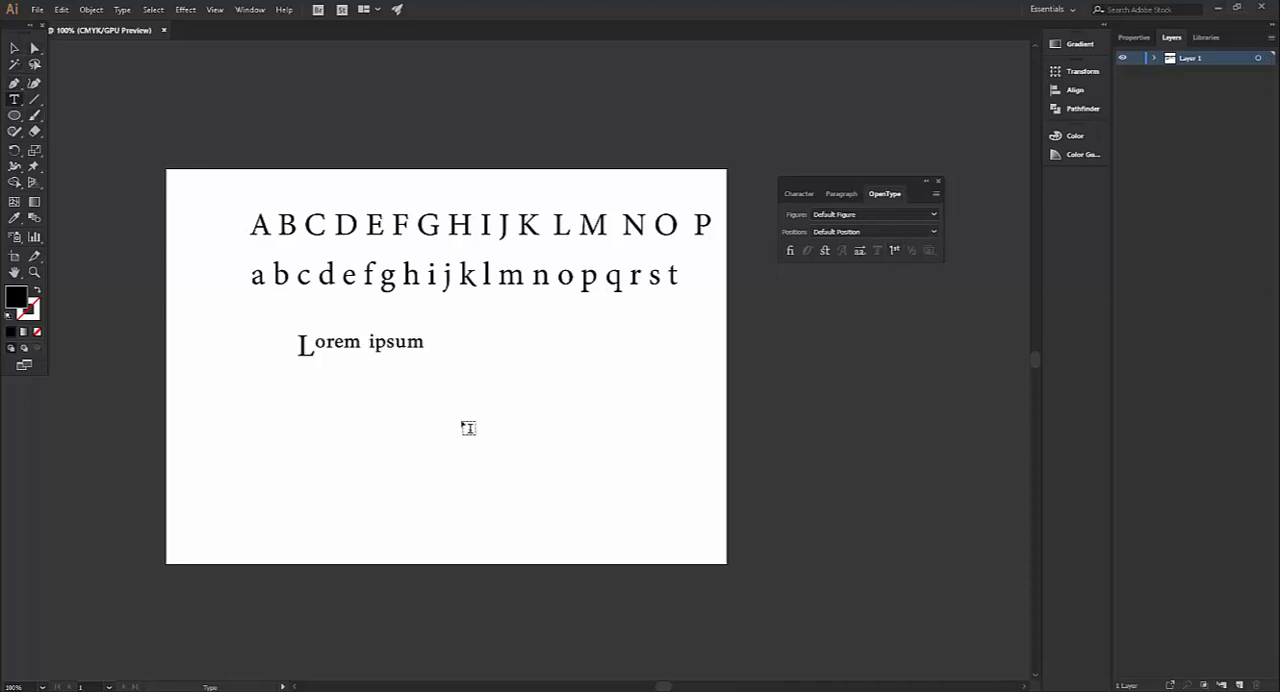
Add the point text "Office" below the placeholder text and turn on Standard Ligatures for its ff pair
left_click(322, 416)
type("Office")
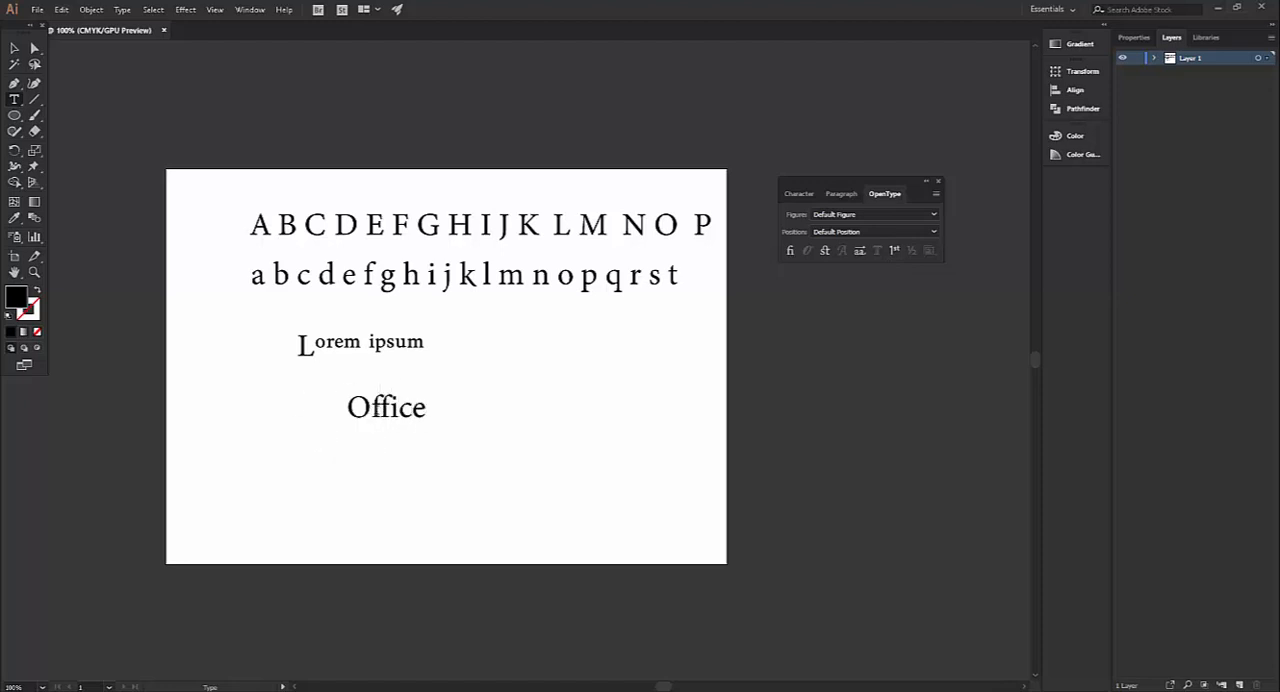
left_click_drag(371, 407, 390, 407)
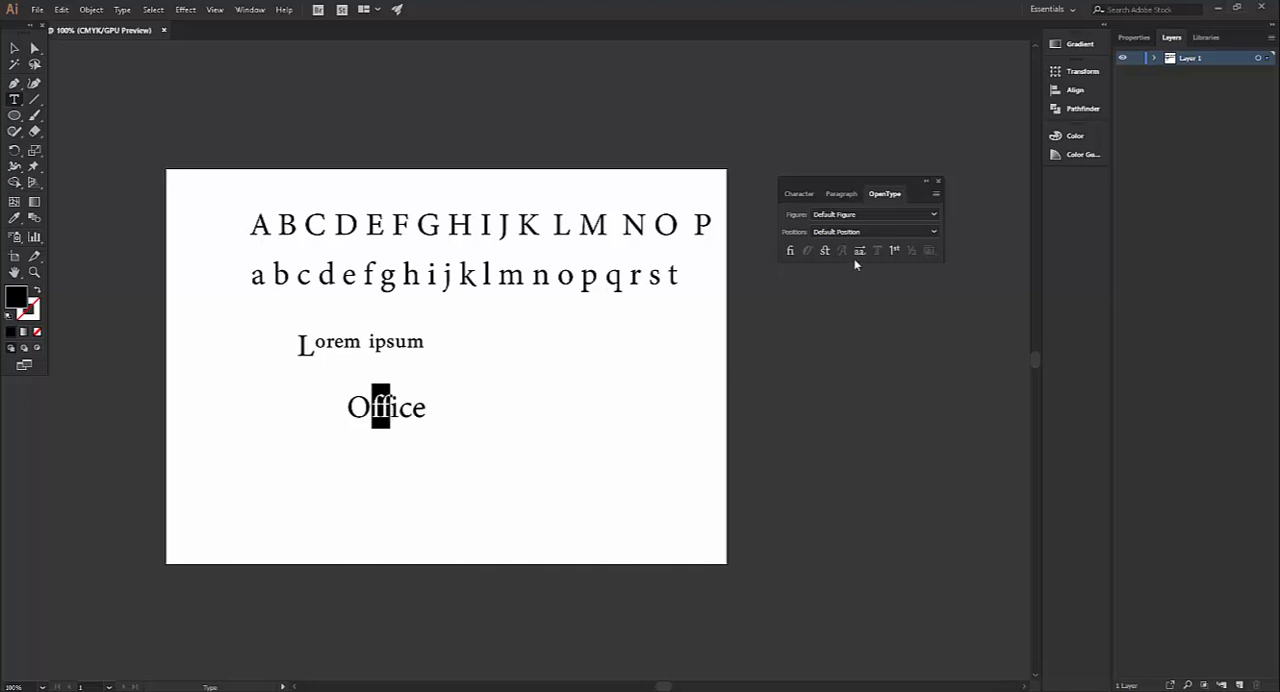
left_click(790, 251)
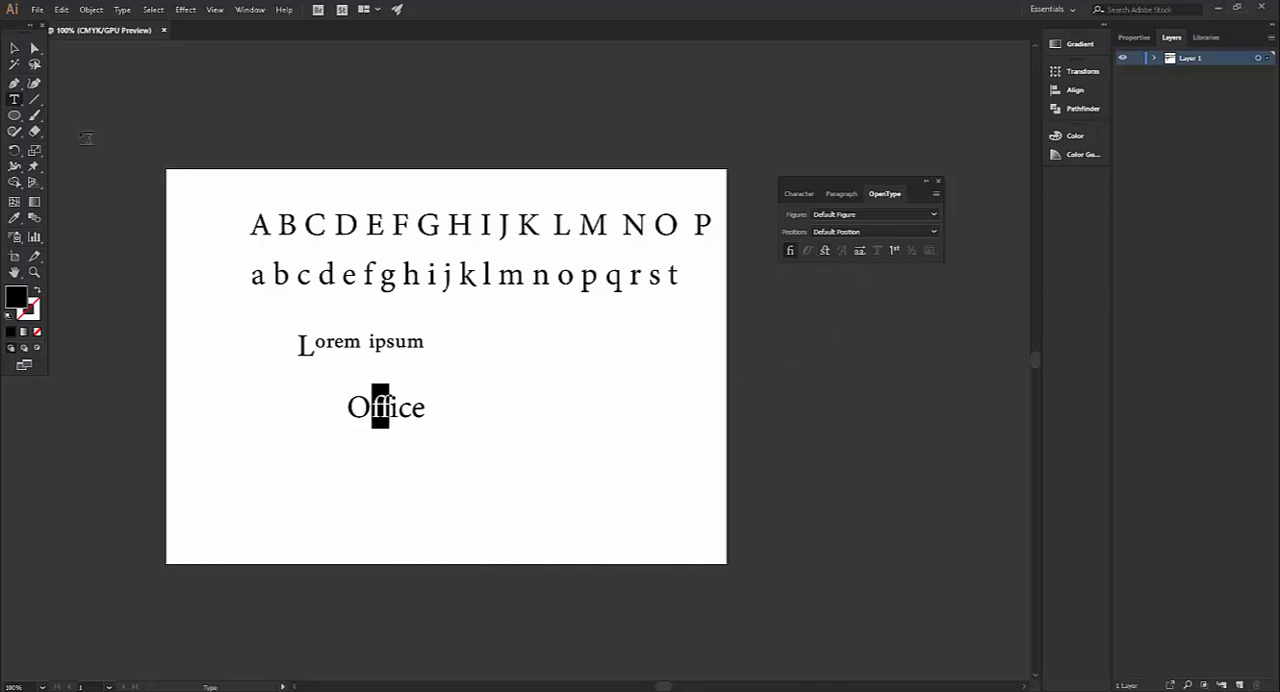
Turn on Standard Ligatures for the letters ffi in "Office" and deselect the text
left_click(14, 47)
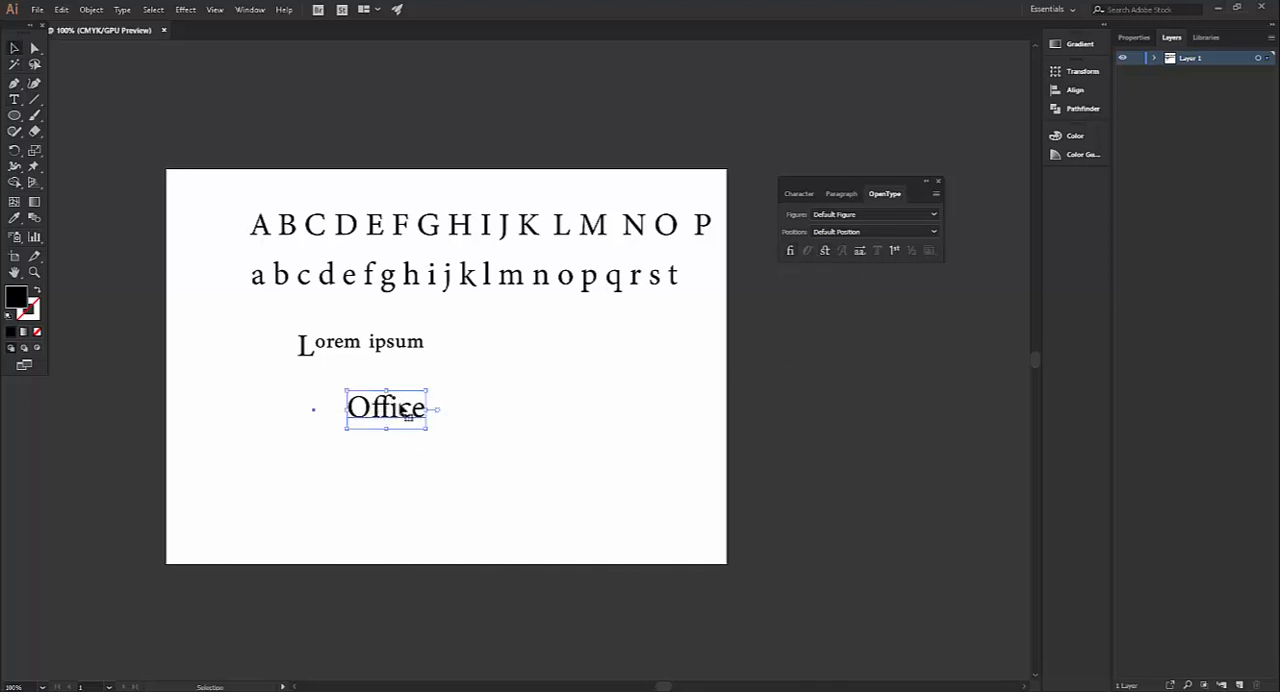
scroll(384, 417, "up", 2)
scroll(390, 417, "up", 3)
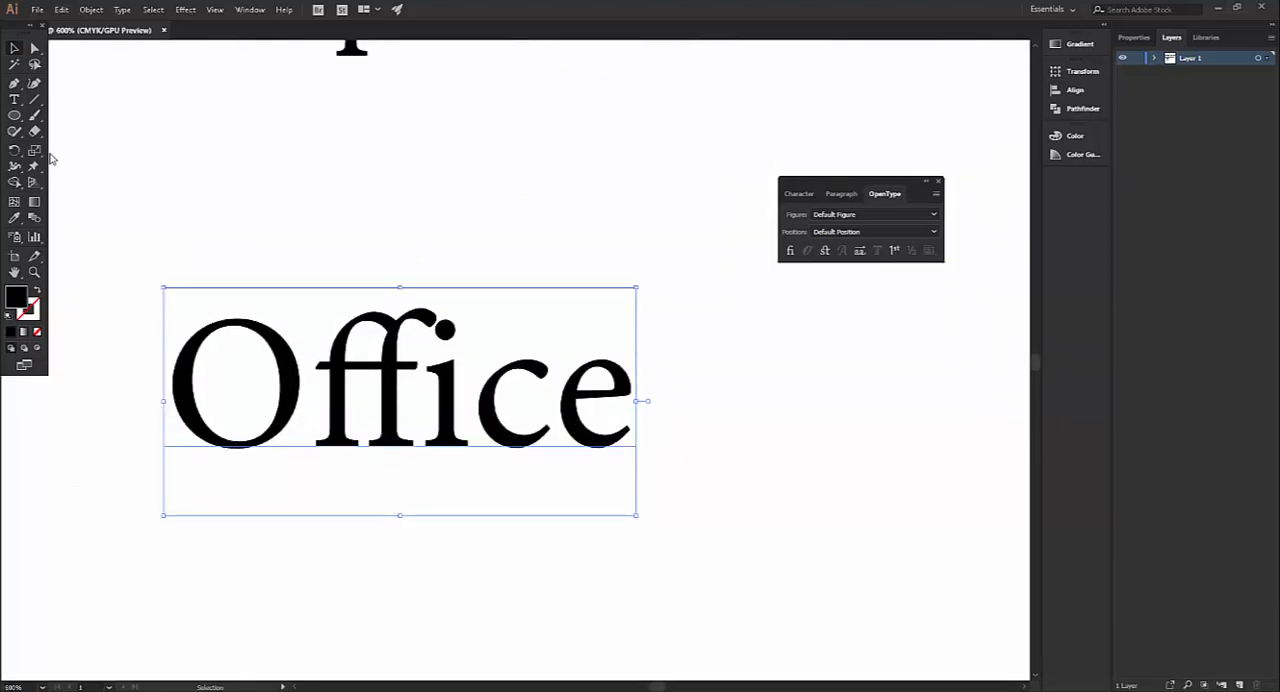
left_click(14, 99)
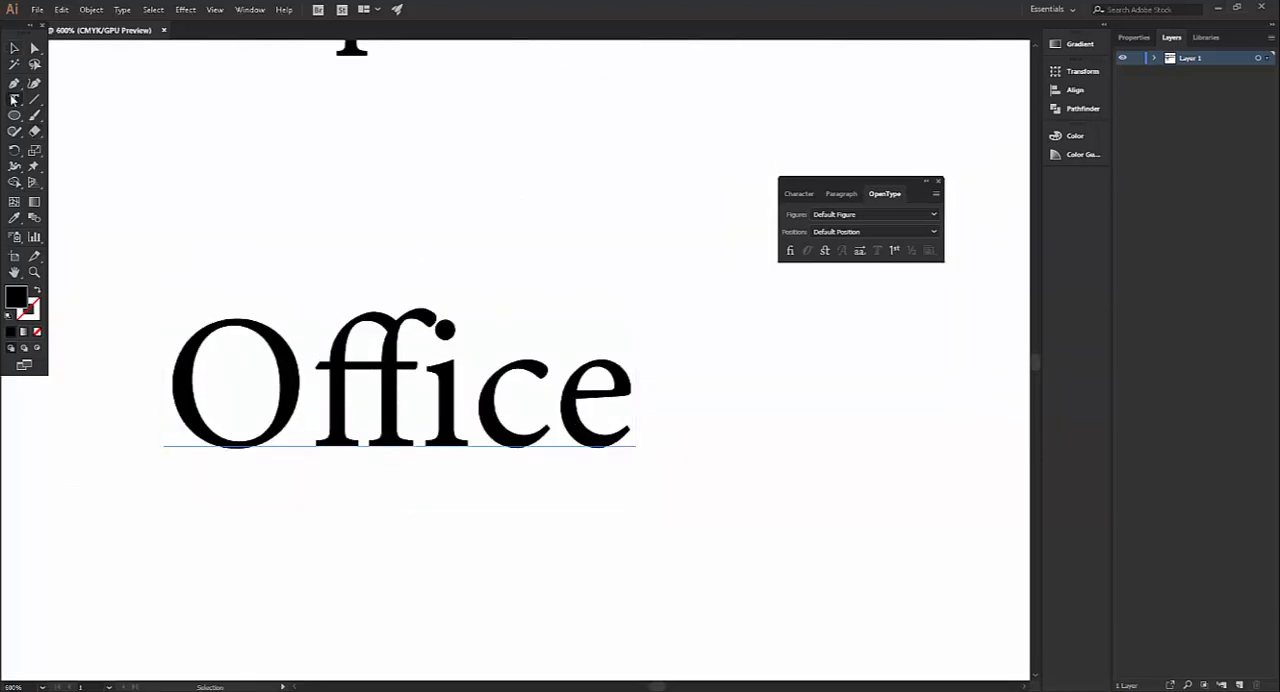
left_click(430, 393)
key("shift+Right")
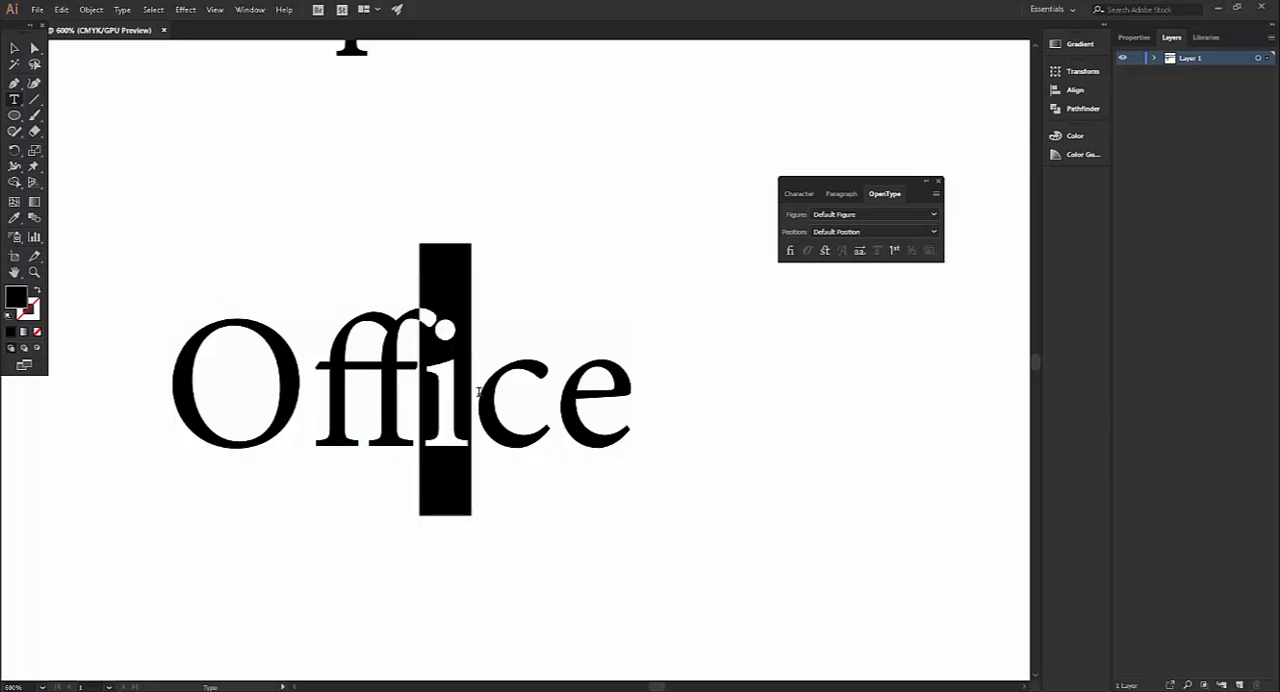
double_click(338, 385)
left_click_drag(310, 386, 473, 387)
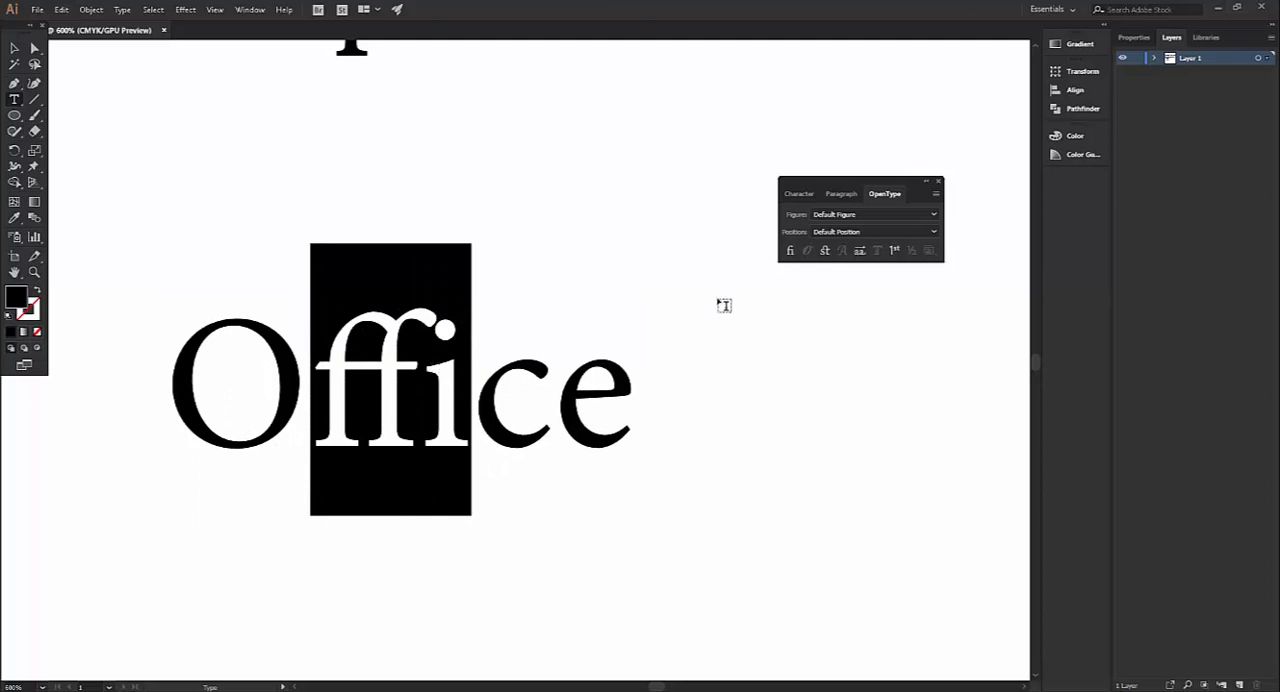
left_click(790, 250)
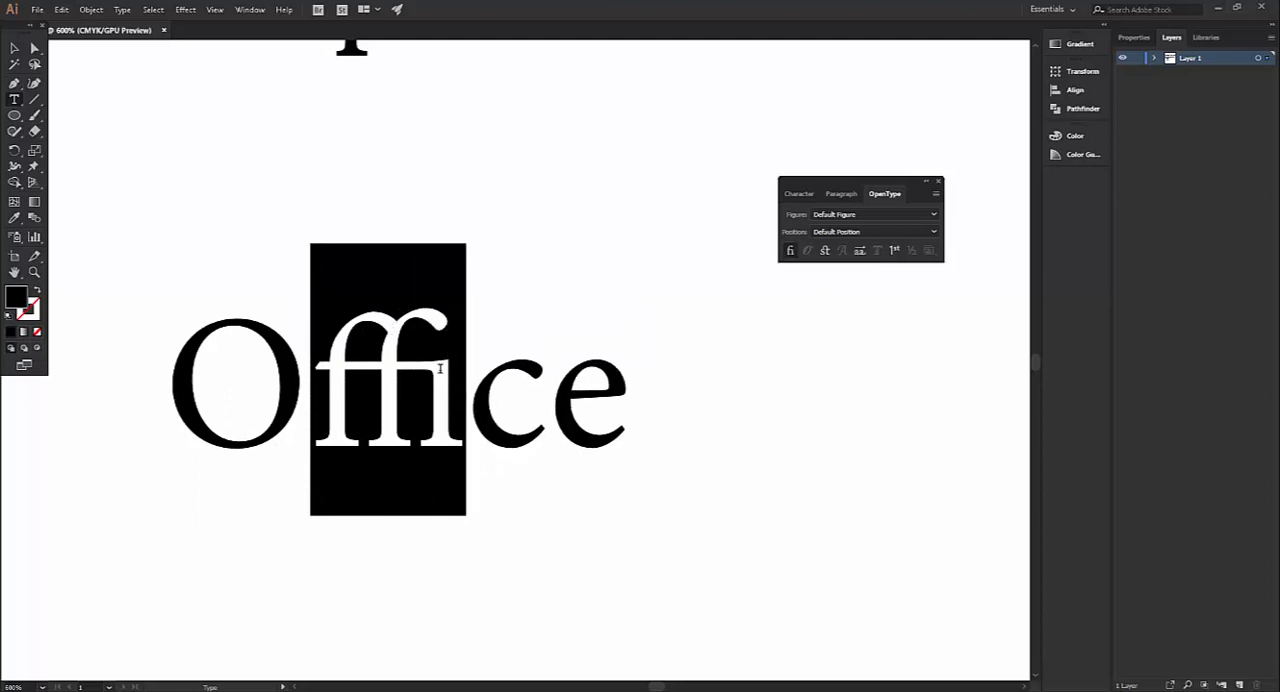
left_click(14, 49)
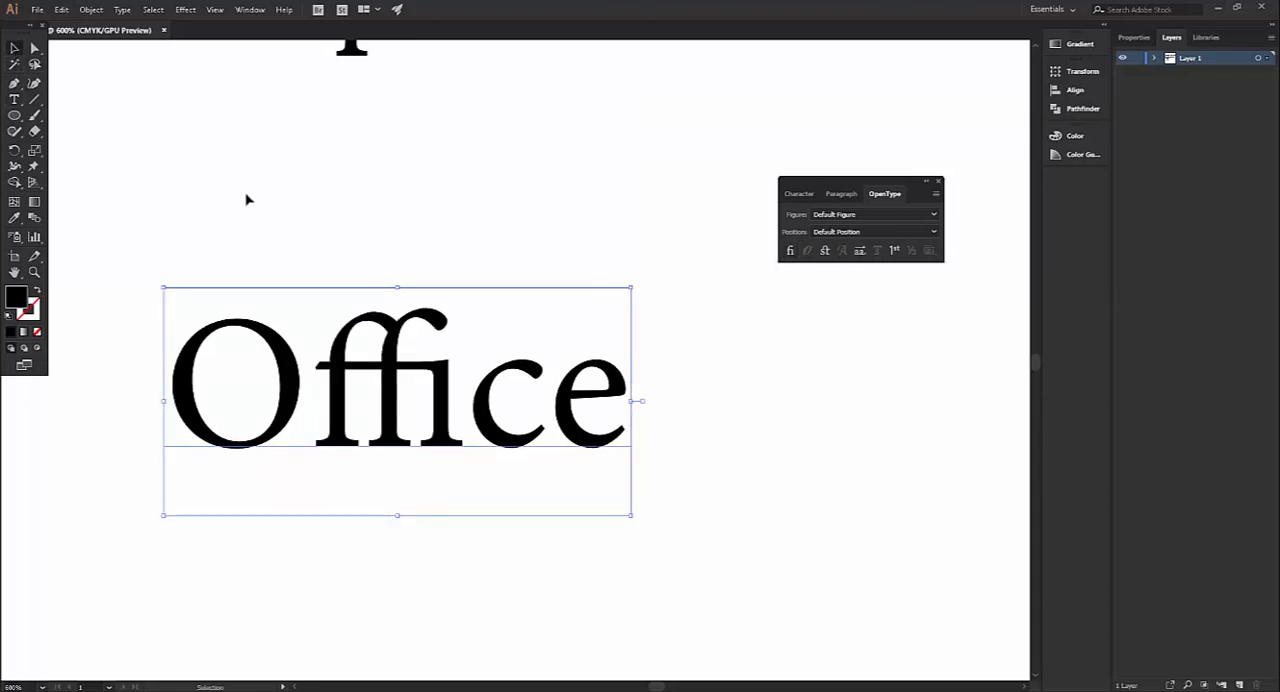
left_click(246, 198)
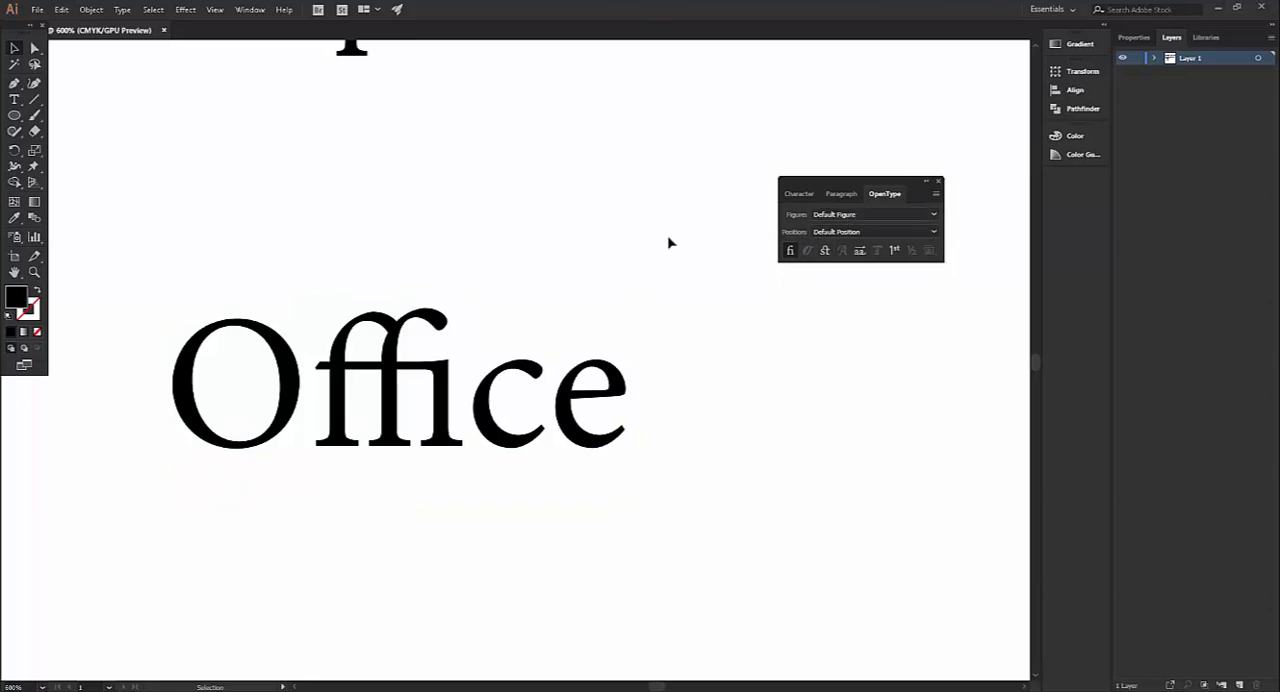
Delete the Lorem ipsum and "Office" text objects from the artboard
scroll(594, 268, "down", 4)
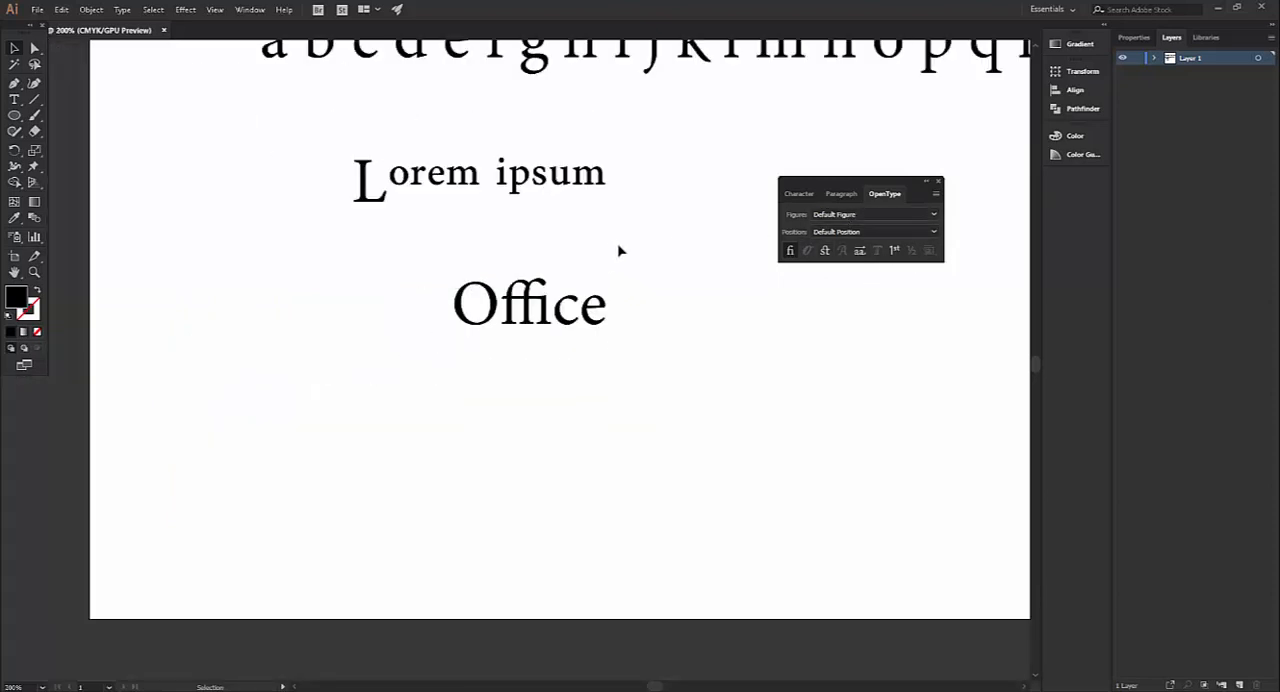
scroll(605, 265, "up", 5)
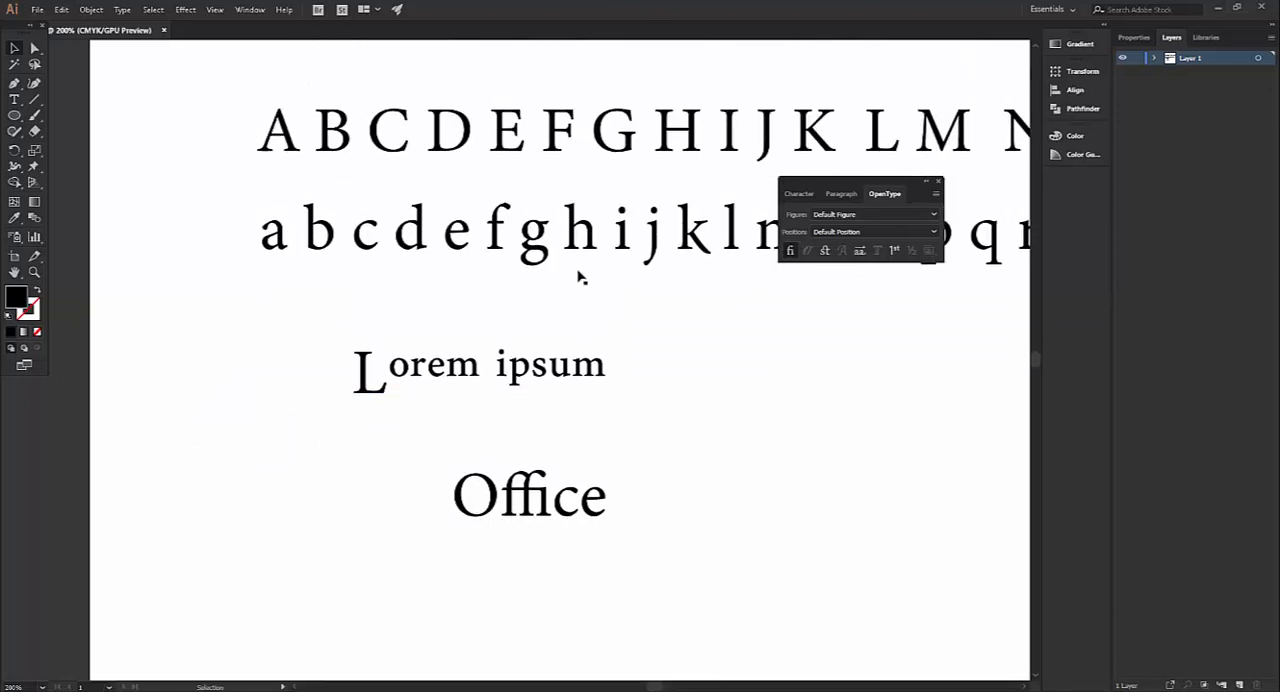
scroll(360, 268, "down", 3)
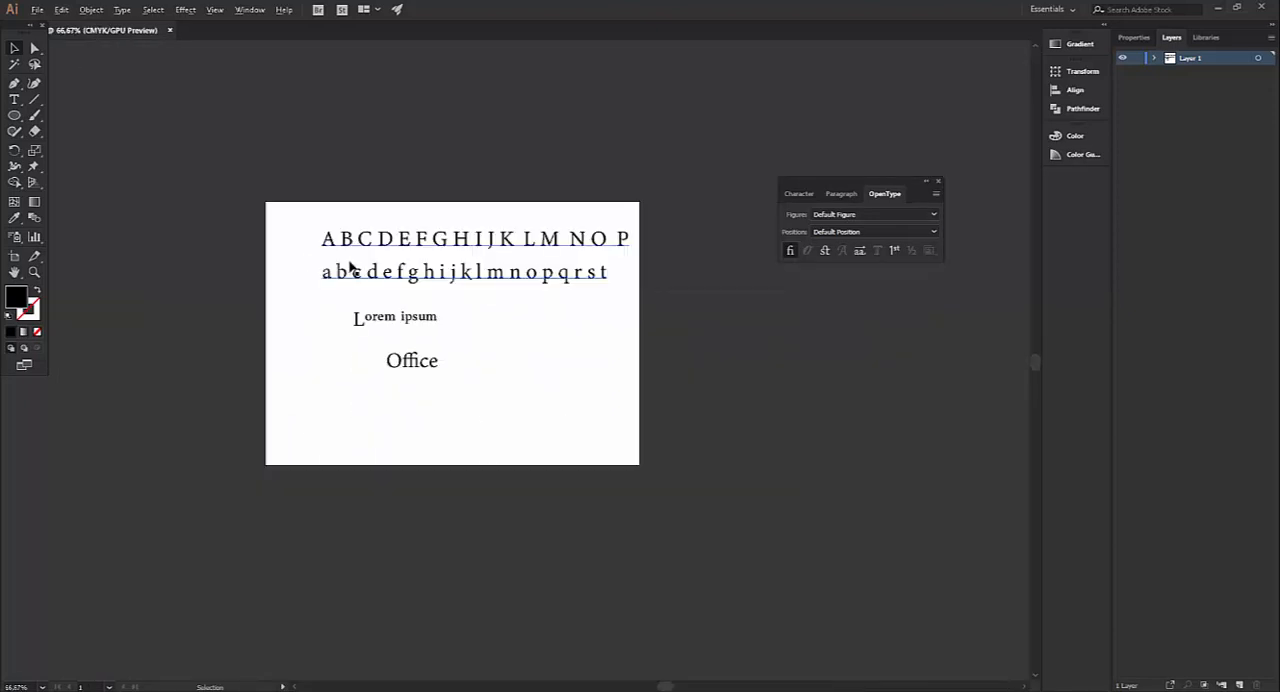
scroll(472, 323, "up", 2)
left_click(336, 310)
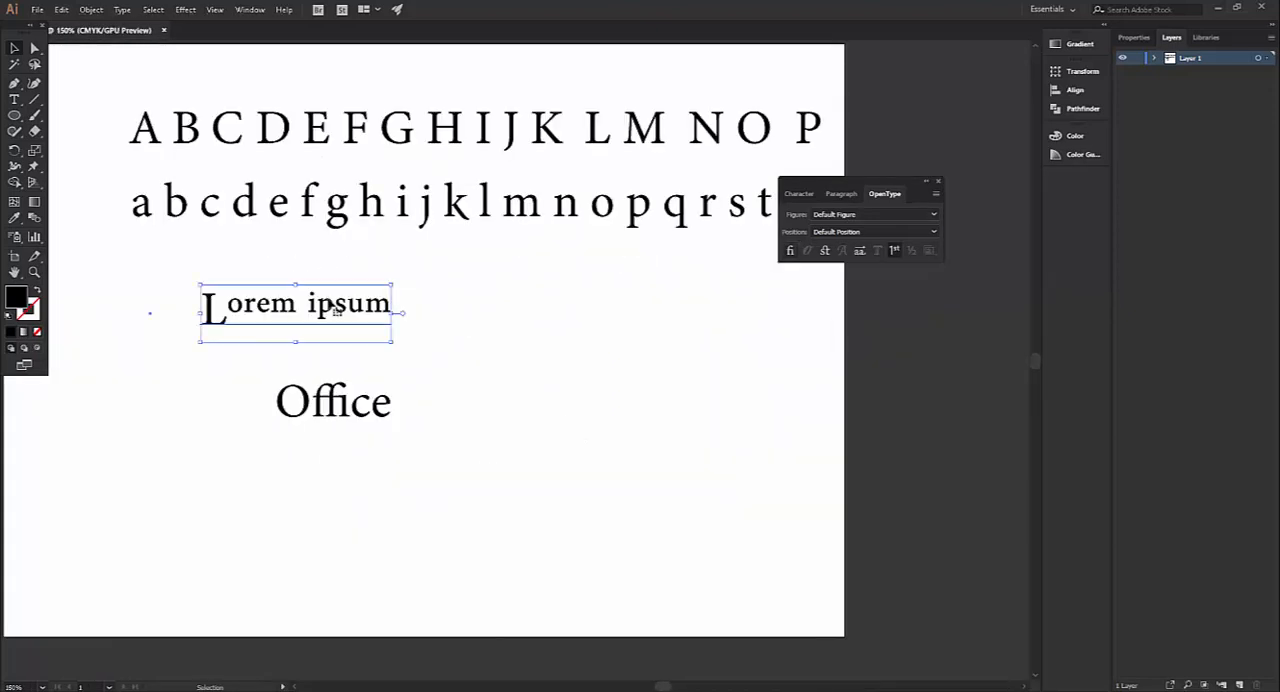
key("Delete")
left_click(335, 406)
key("Delete")
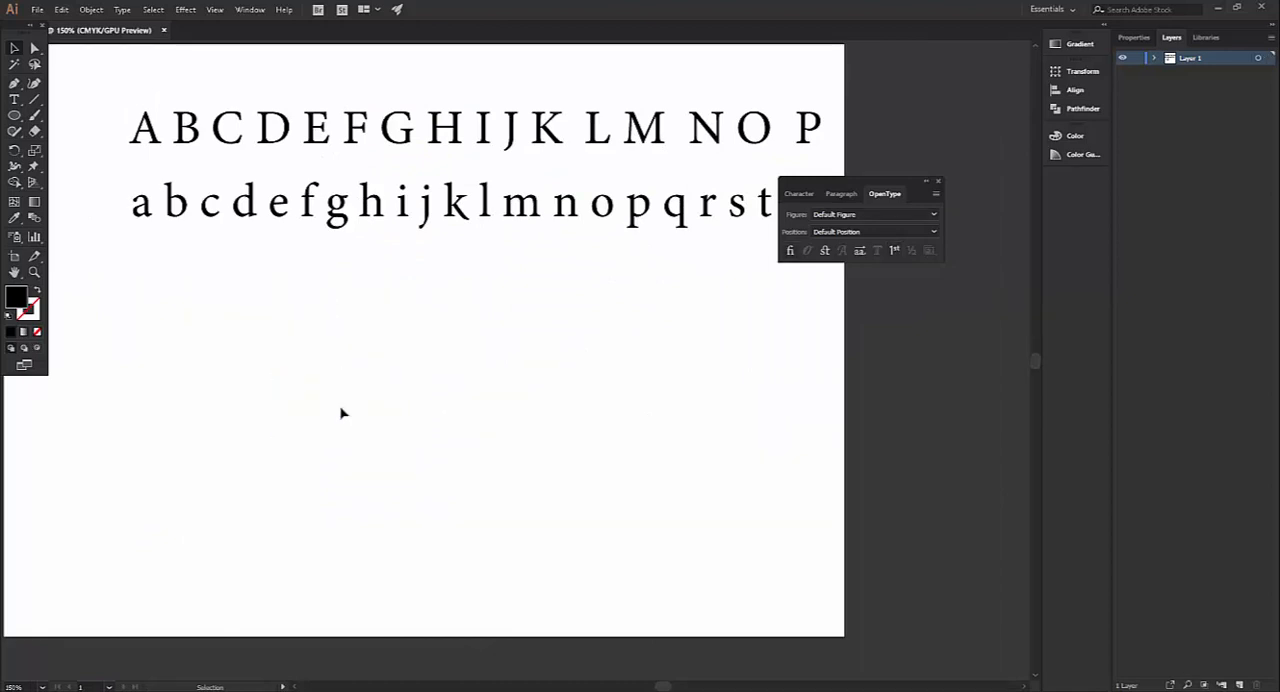
Change the font of both alphabet lines to Adobe Garamond Pro
scroll(192, 363, "down", 2)
scroll(128, 279, "up", 1)
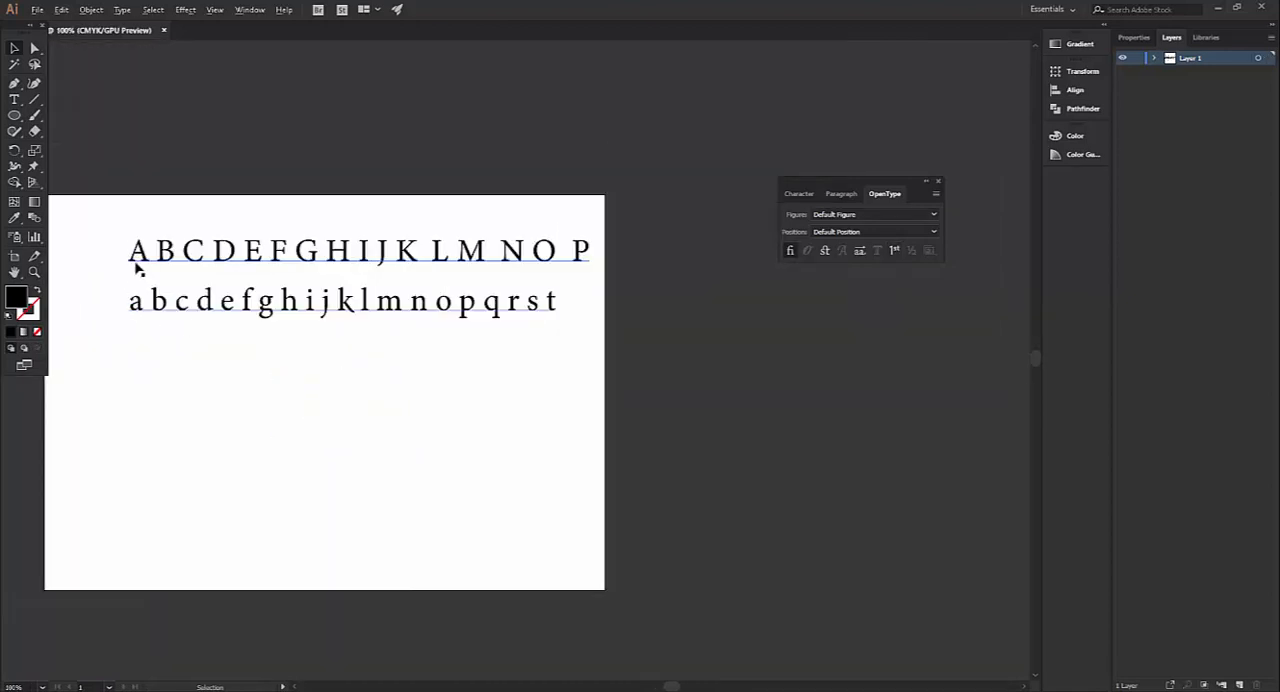
left_click(545, 258)
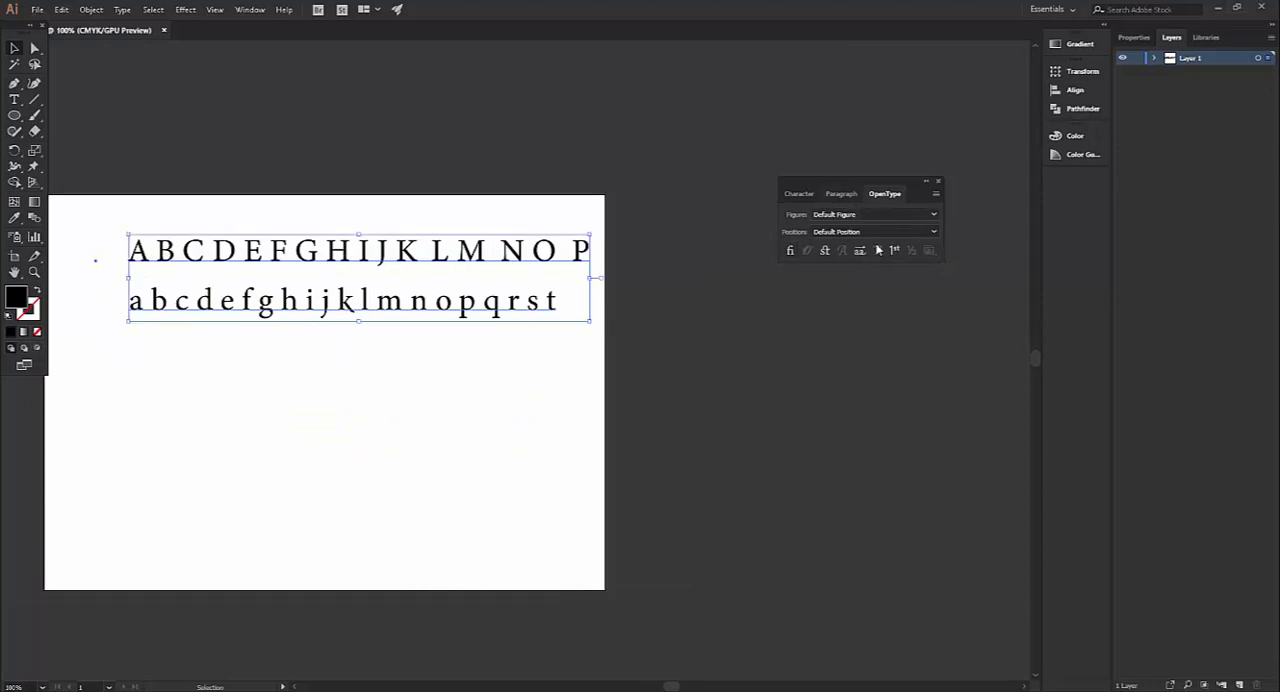
left_click(803, 193)
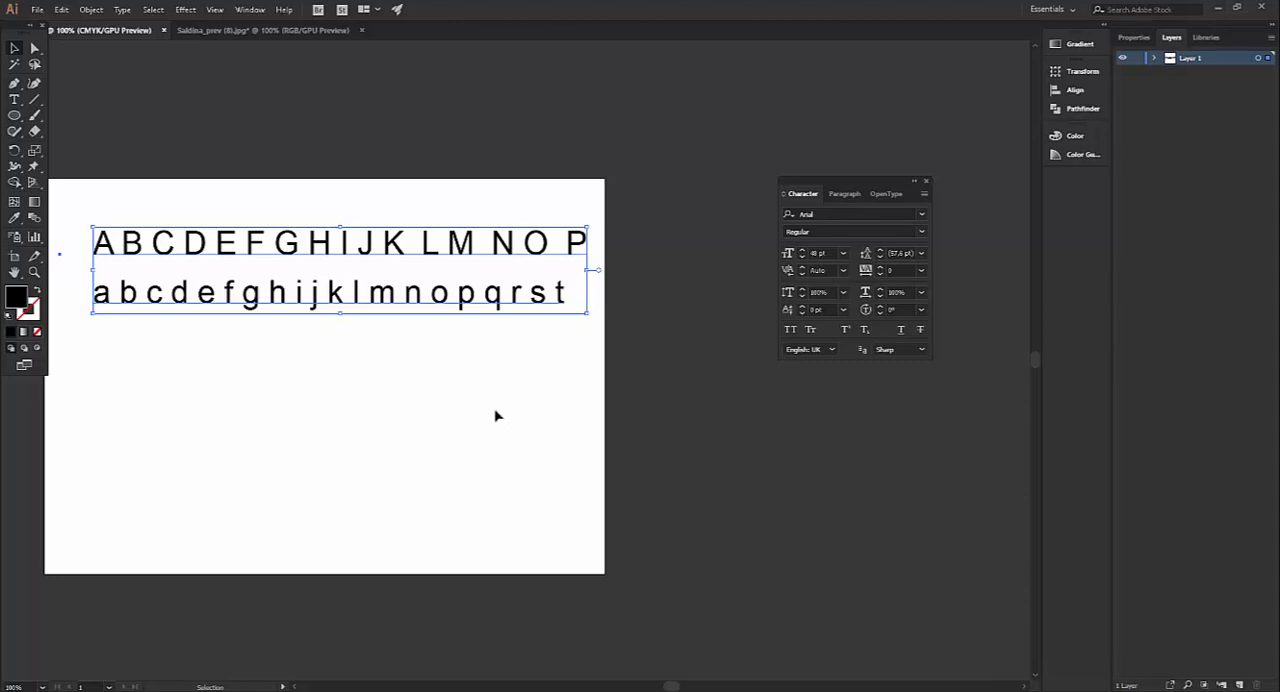
left_click(921, 213)
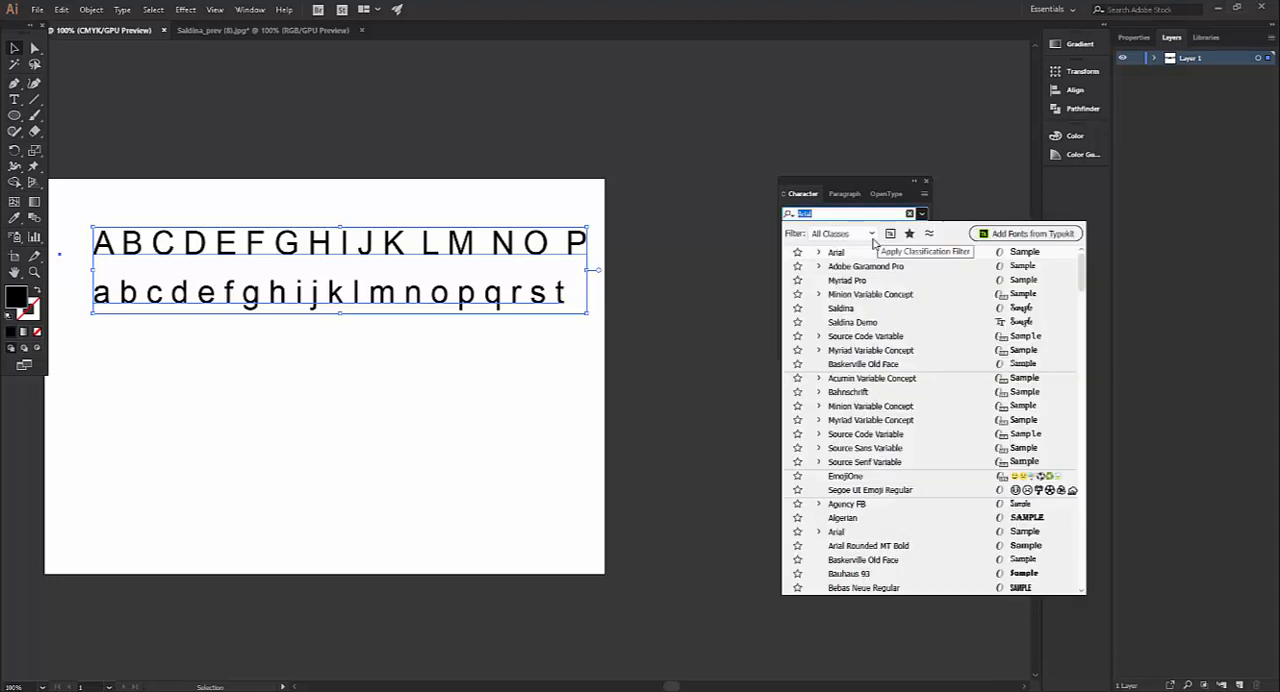
left_click(882, 268)
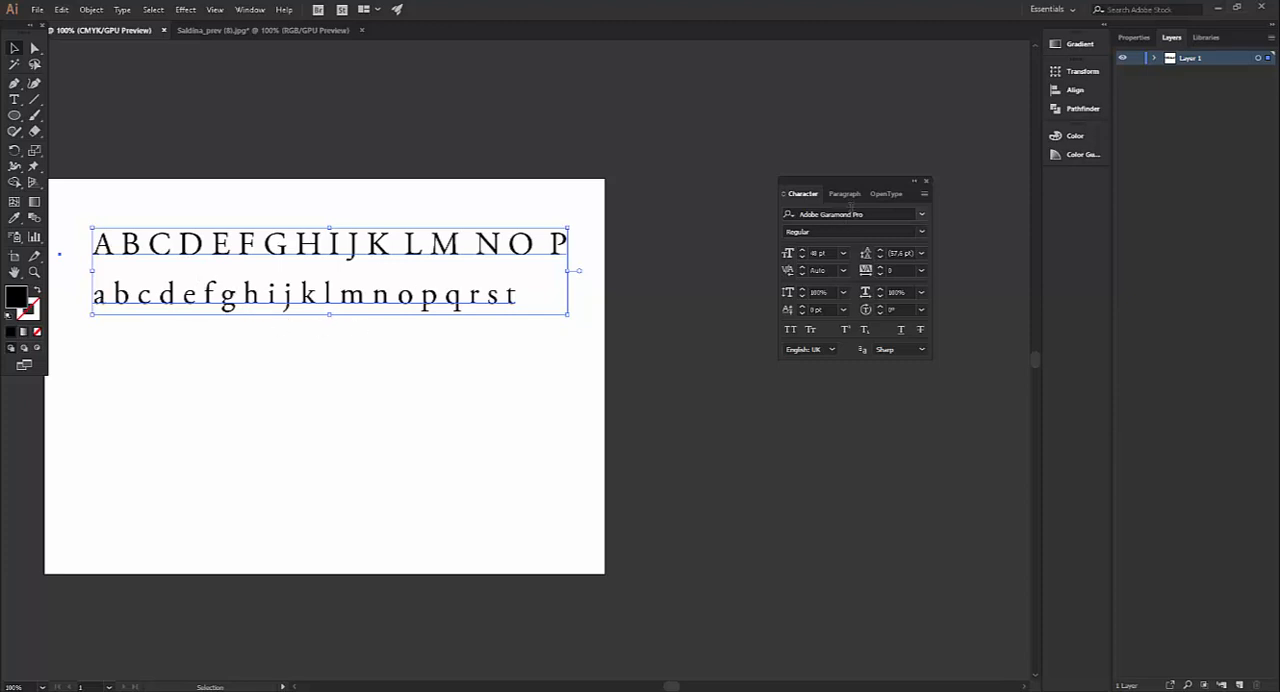
Turn on Stylistic Alternates for both alphabet lines and examine the alternate letterforms up close
left_click(886, 195)
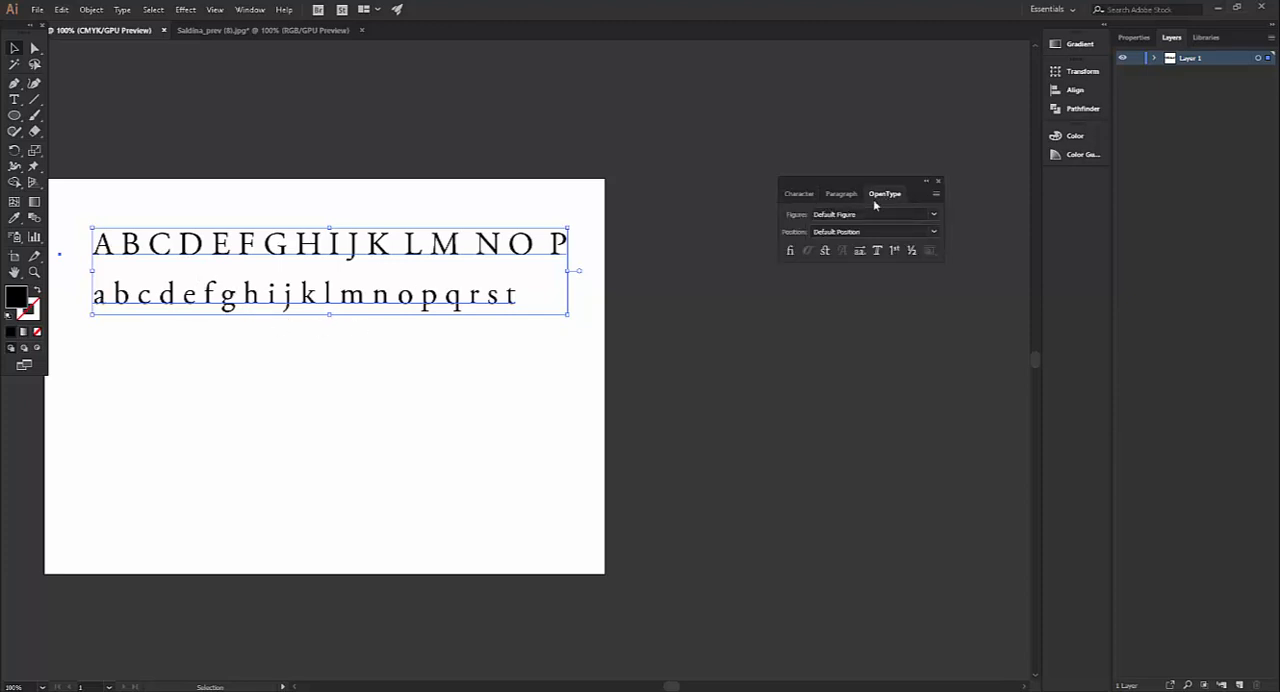
left_click(860, 251)
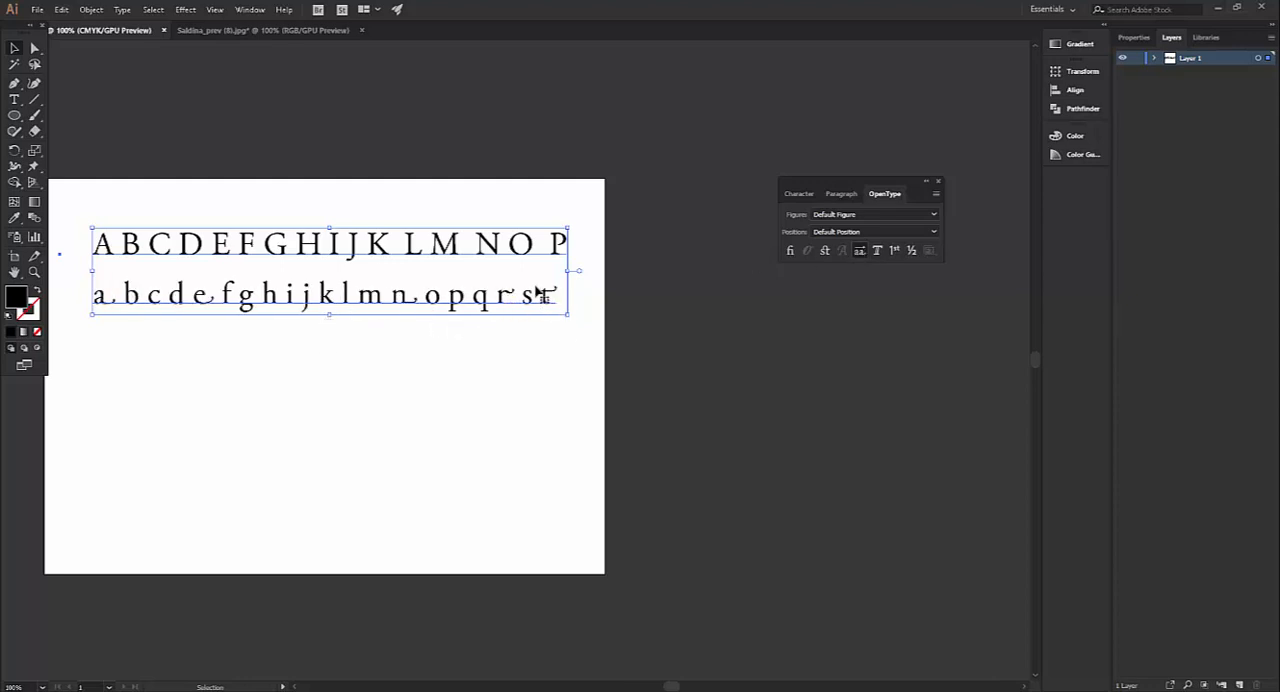
scroll(531, 289, "up", 3)
scroll(484, 310, "up", 1)
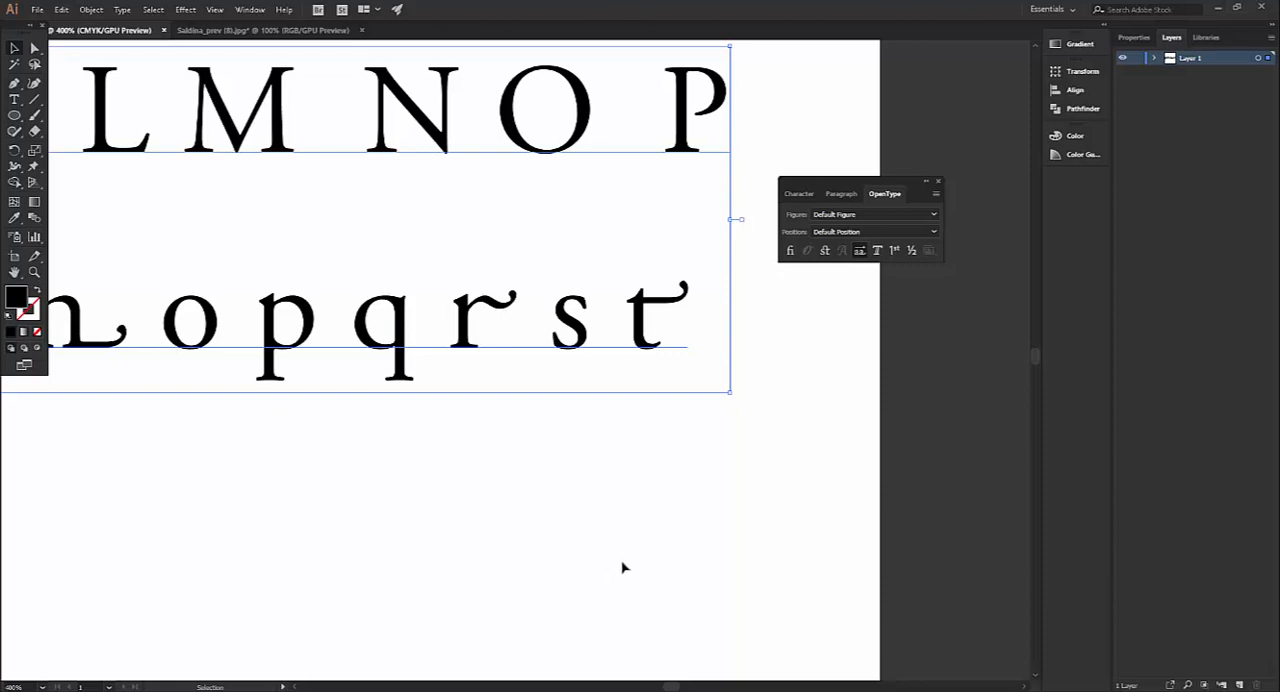
scroll(595, 485, "down", 3)
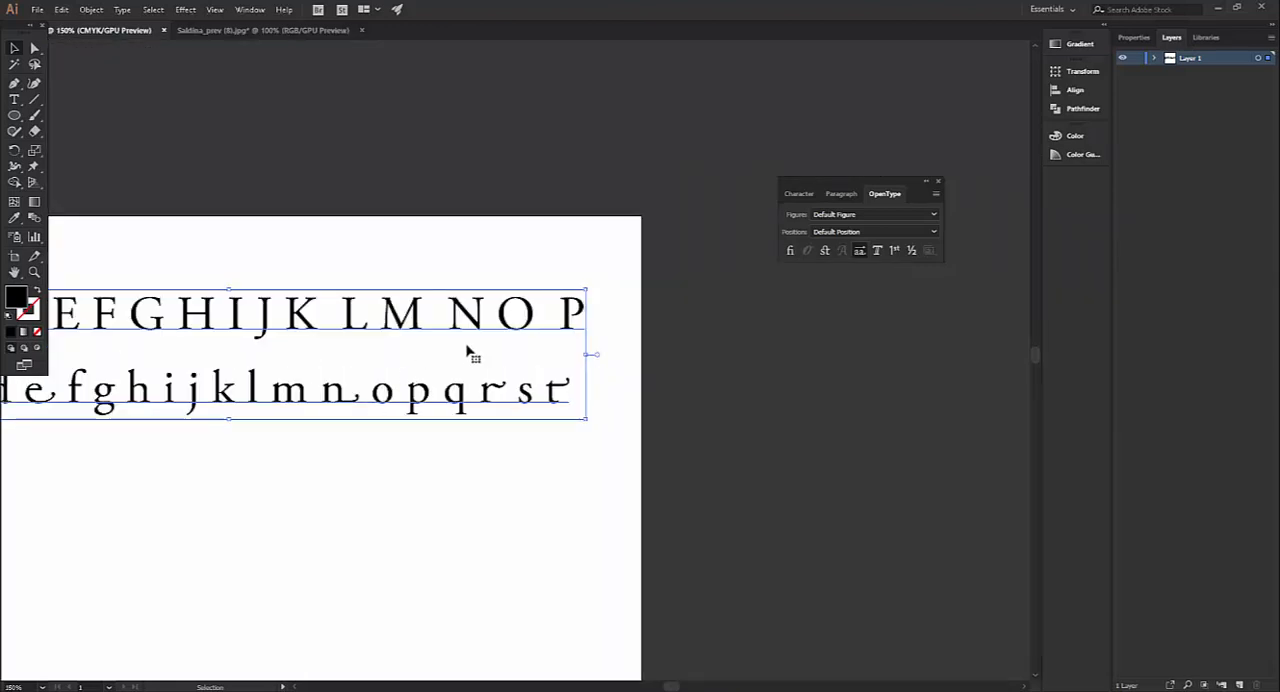
scroll(350, 348, "down", 2)
scroll(265, 345, "up", 4)
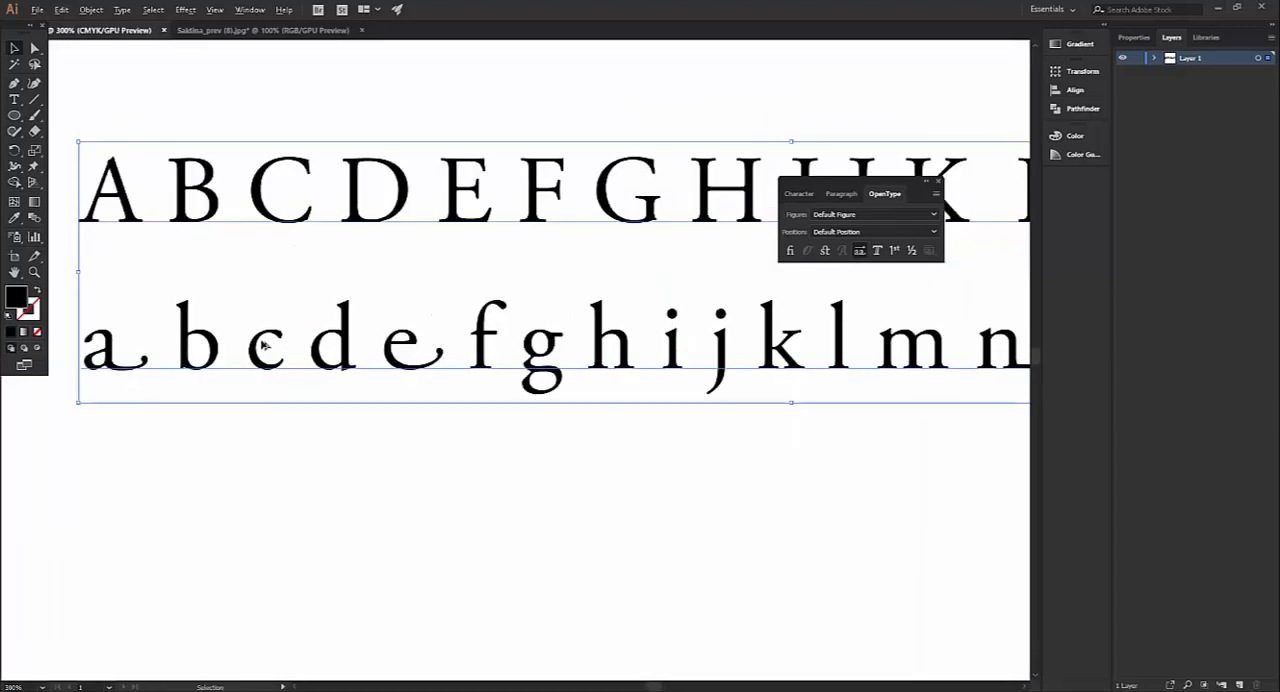
scroll(262, 345, "down", 2)
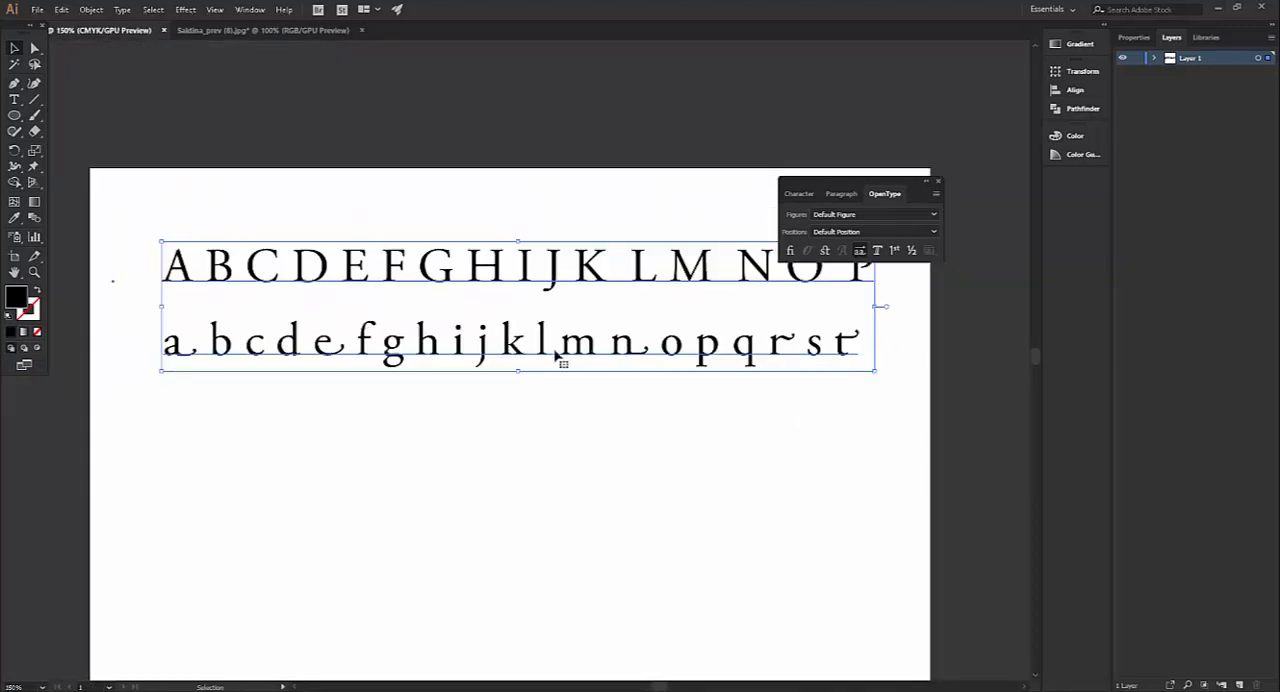
Add the point text "Adobe" below the alphabet lines and check the alternate form of its final e
left_click(14, 100)
left_click(321, 501)
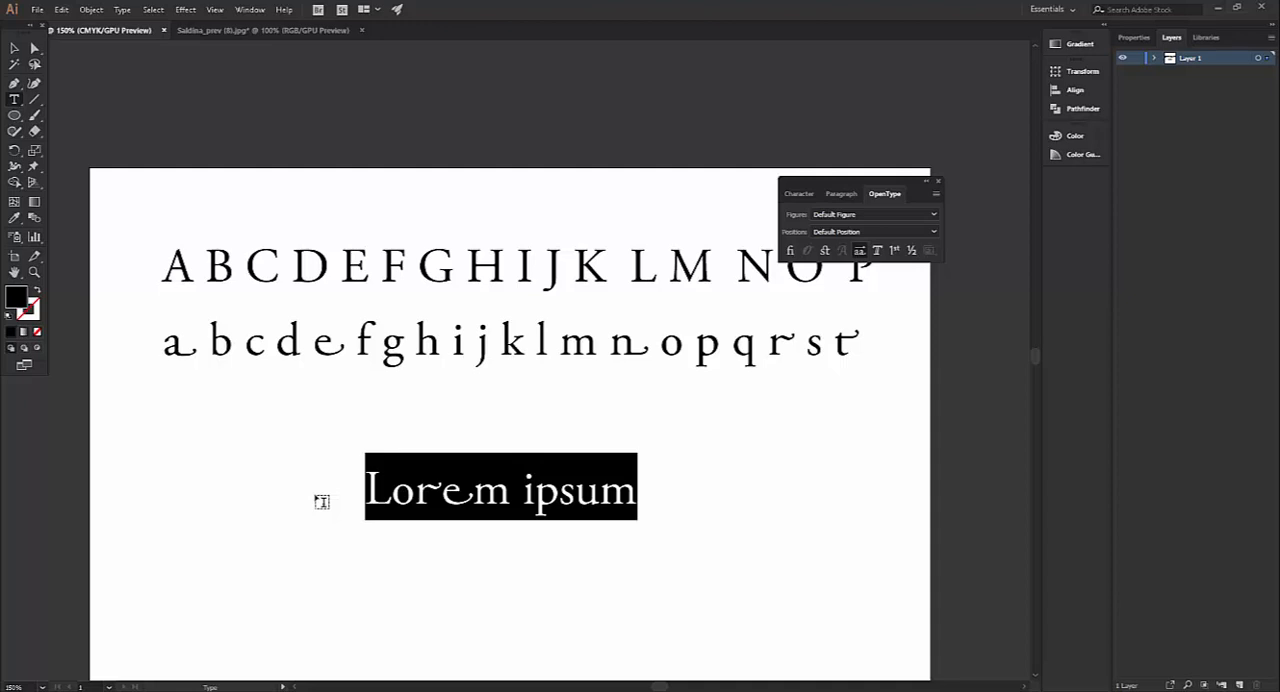
type("Adobe")
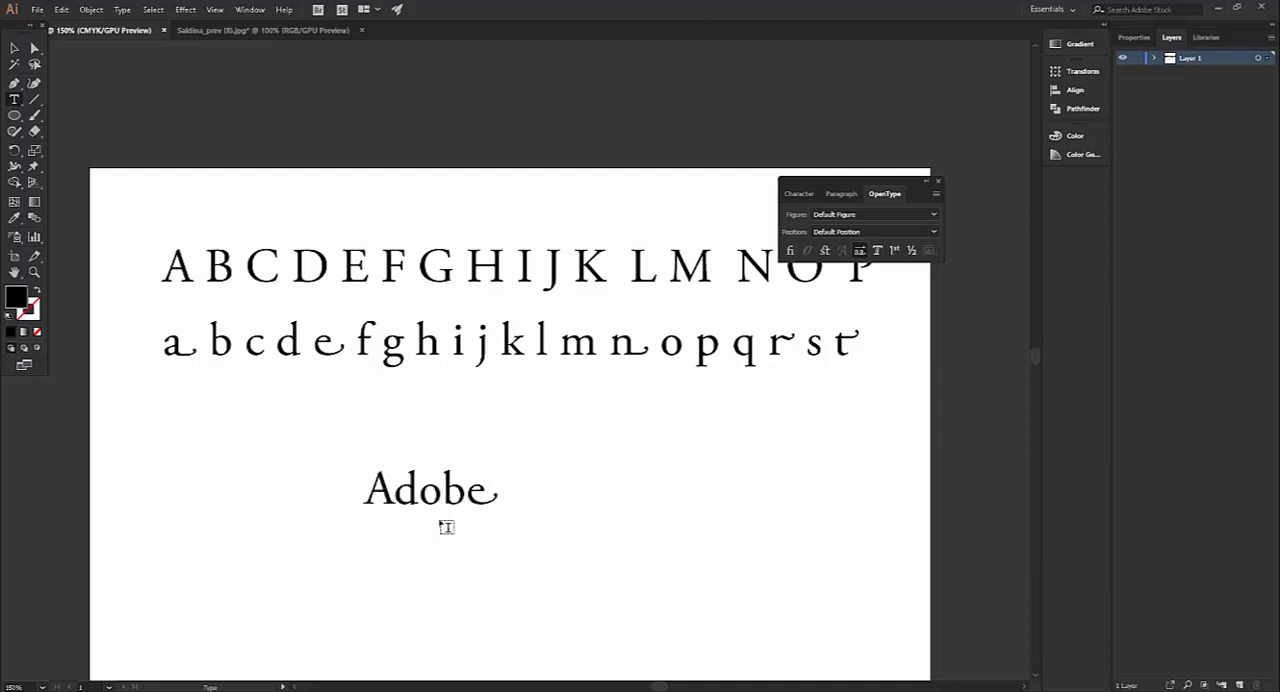
left_click_drag(467, 492, 498, 492)
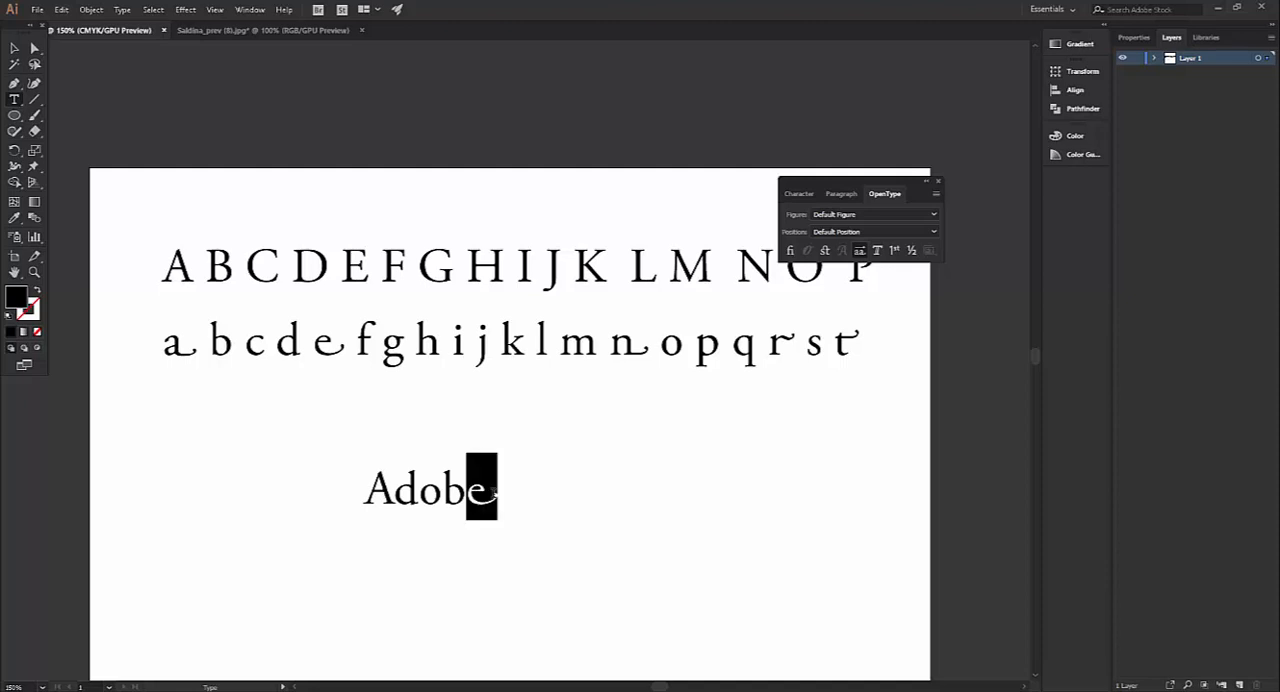
left_click(472, 494)
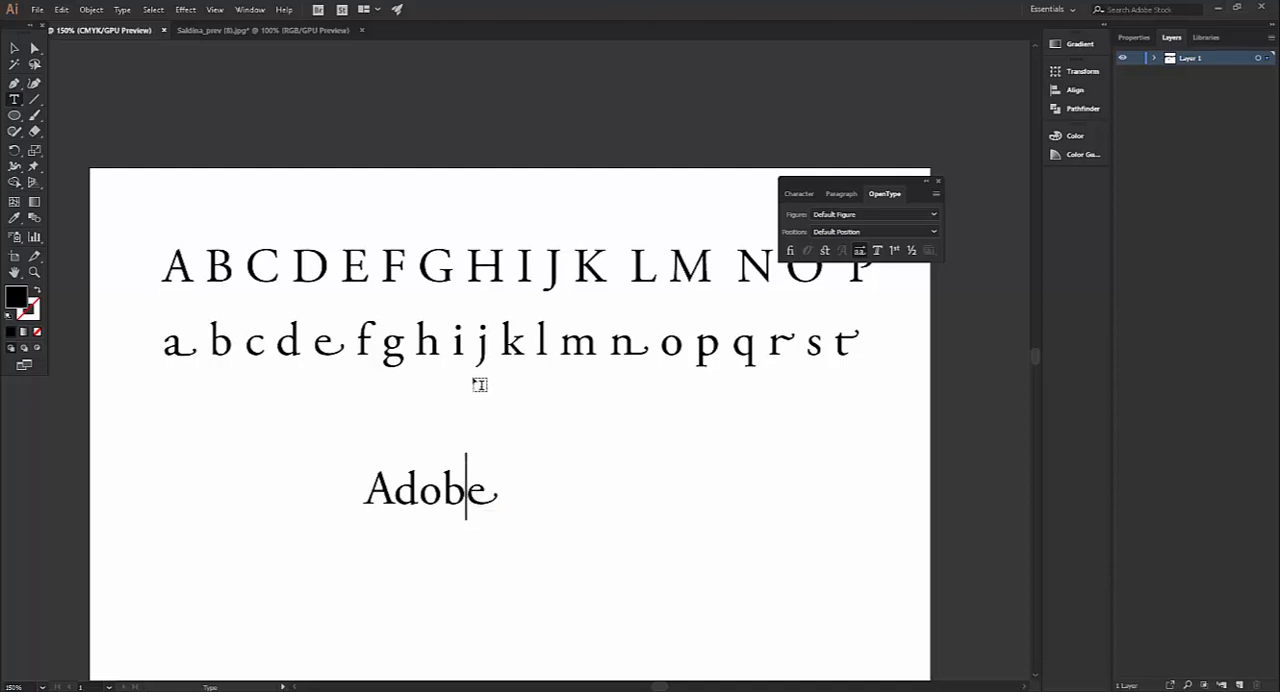
Turn off Stylistic Alternates for the whole word "Adobe", and turn the feature back on for only its final e
key("ctrl+a")
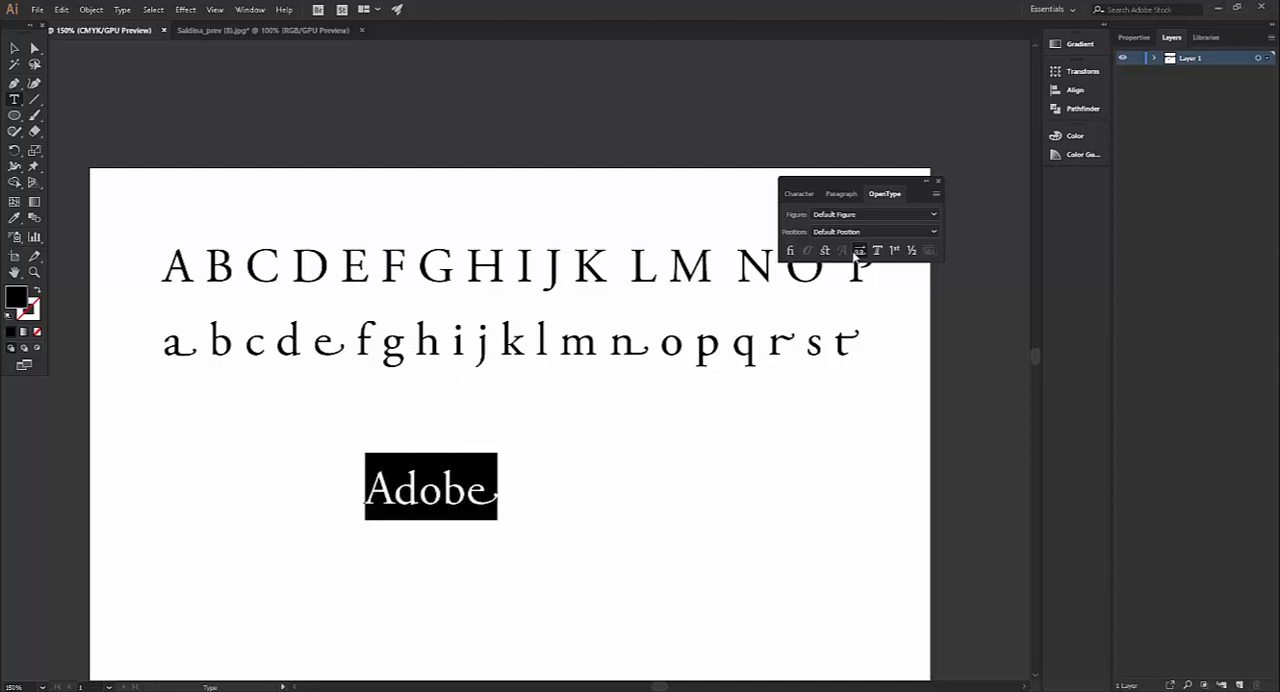
left_click(858, 251)
left_click(452, 494)
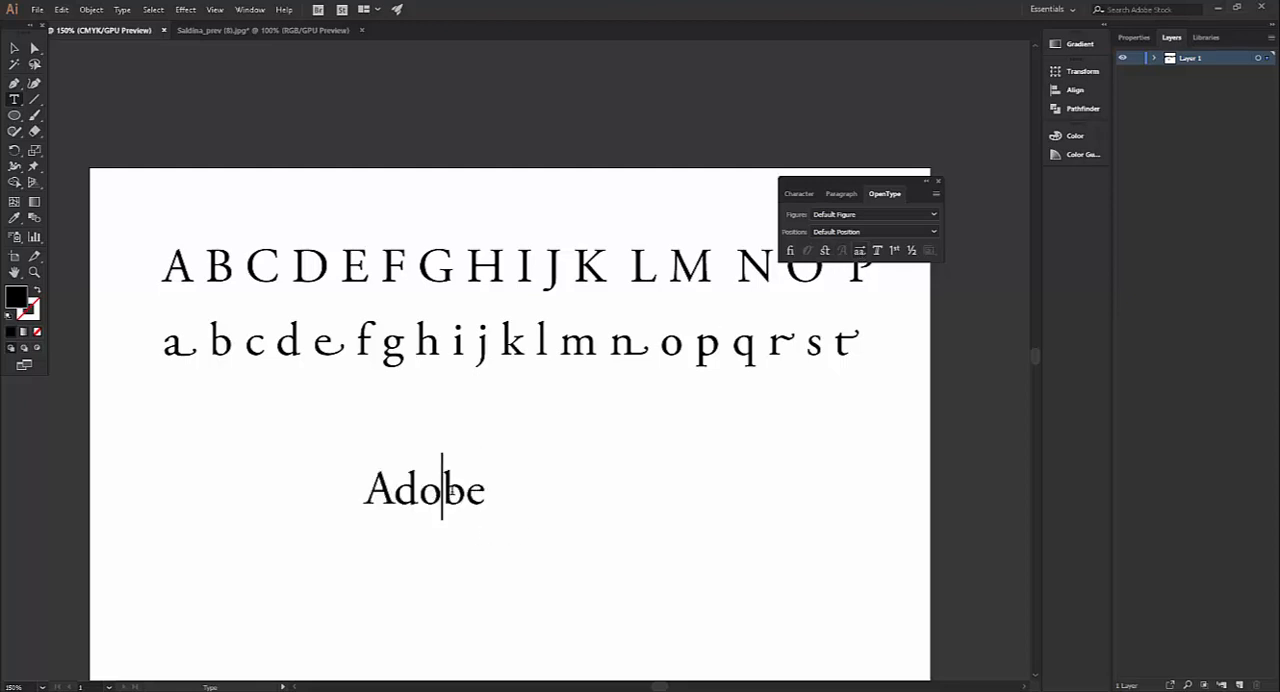
left_click_drag(468, 494, 529, 496)
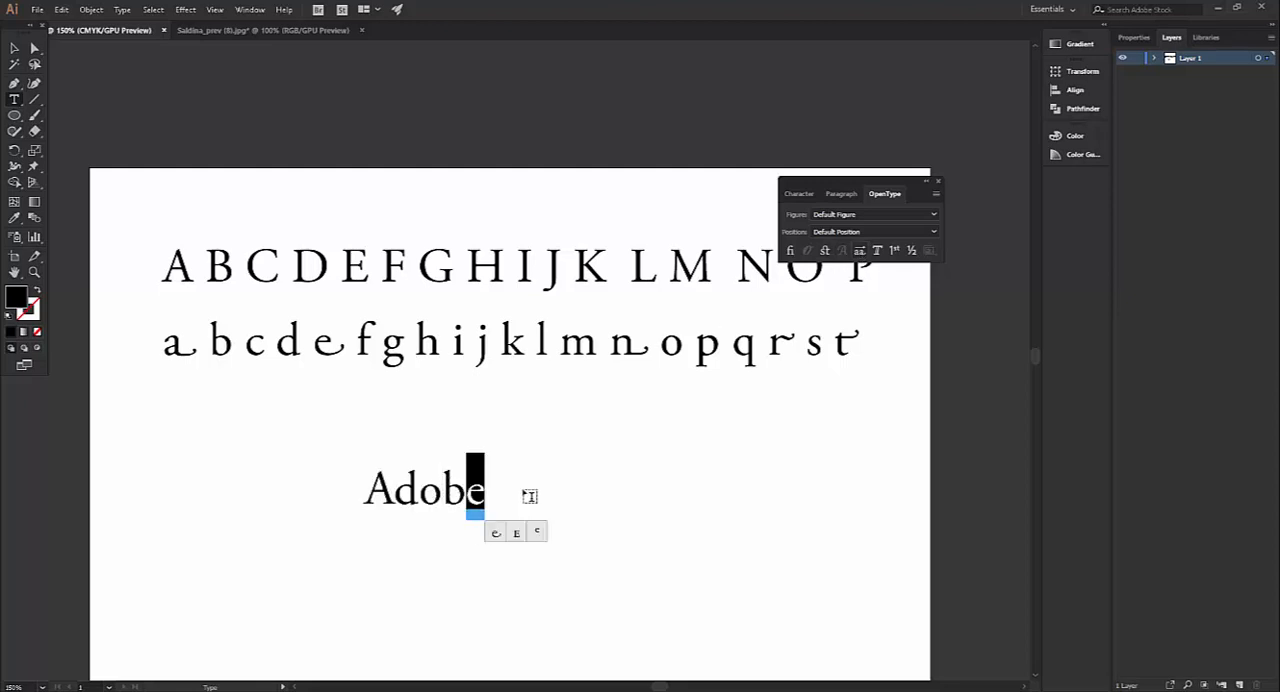
left_click(860, 251)
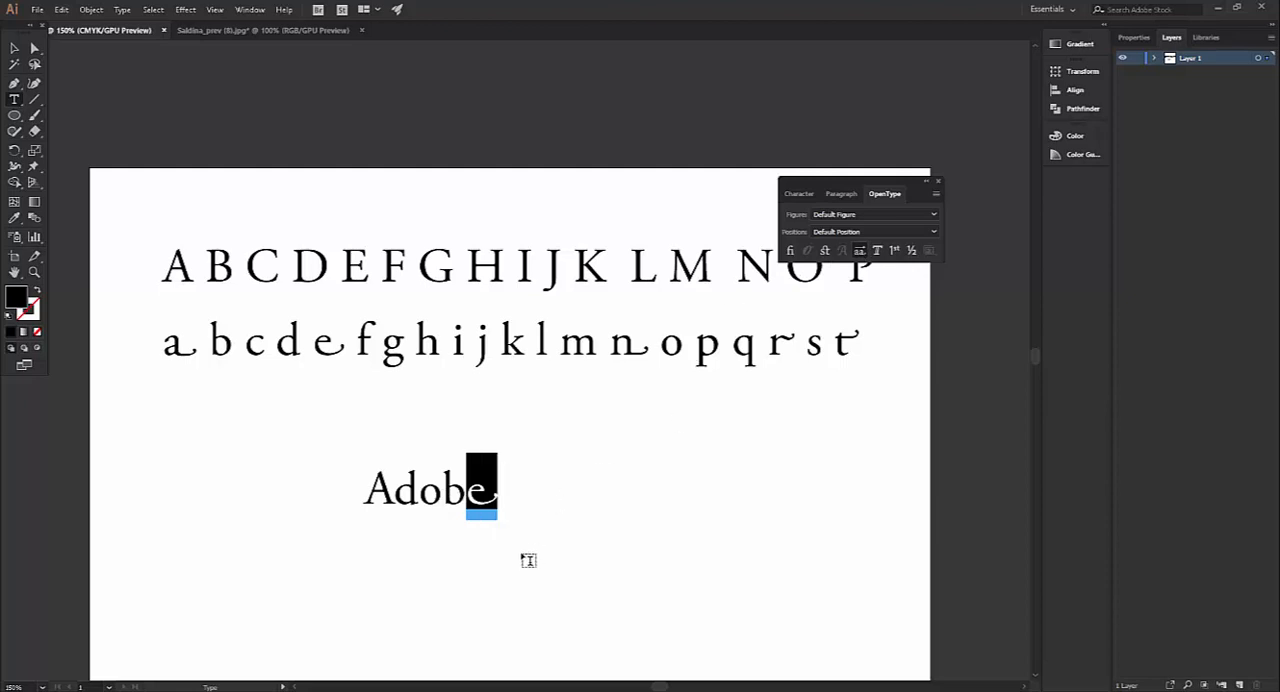
left_click(420, 492)
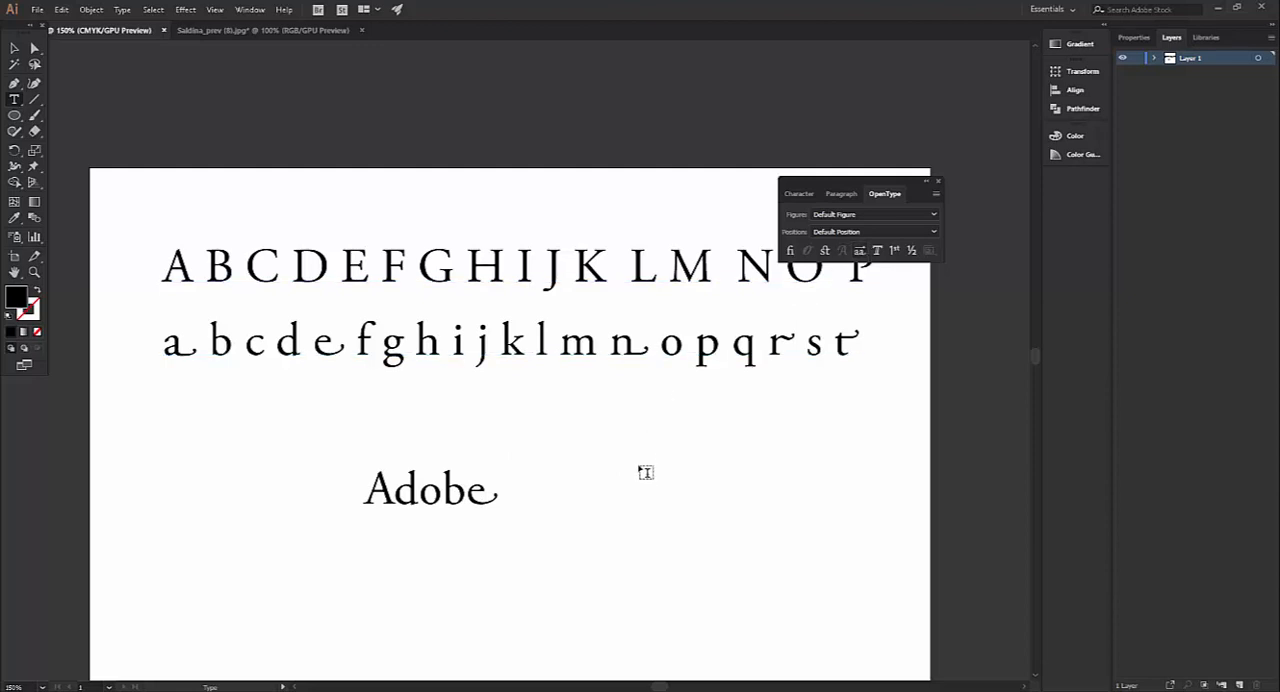
Add the point text "noite" beside "Adobe", turn on Stylistic Alternates for its letter n, and deselect the text
left_click(646, 472)
type("noite")
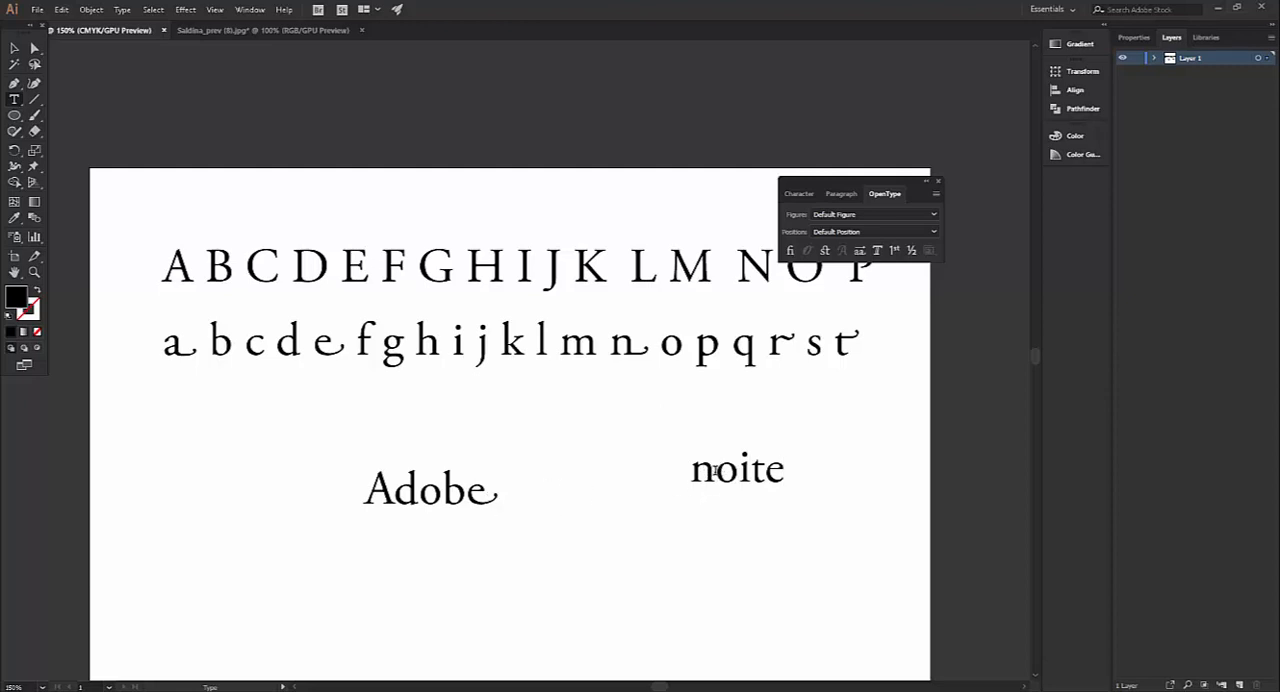
left_click_drag(716, 470, 690, 470)
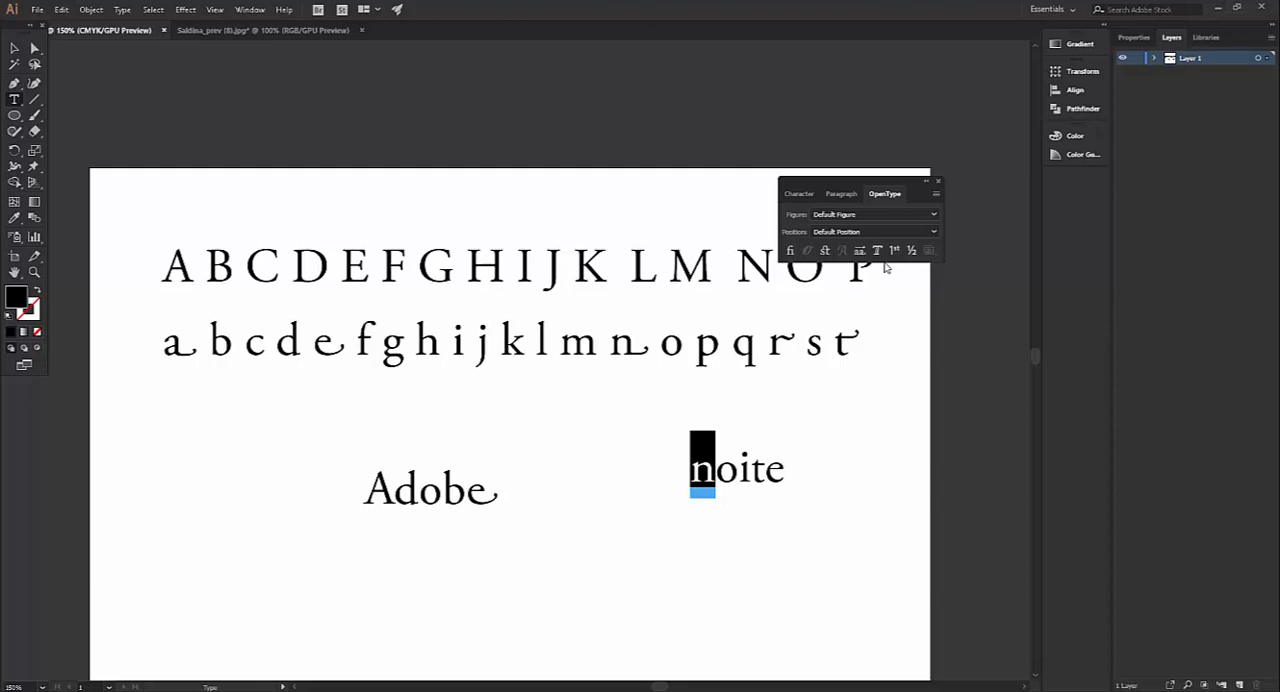
left_click(860, 251)
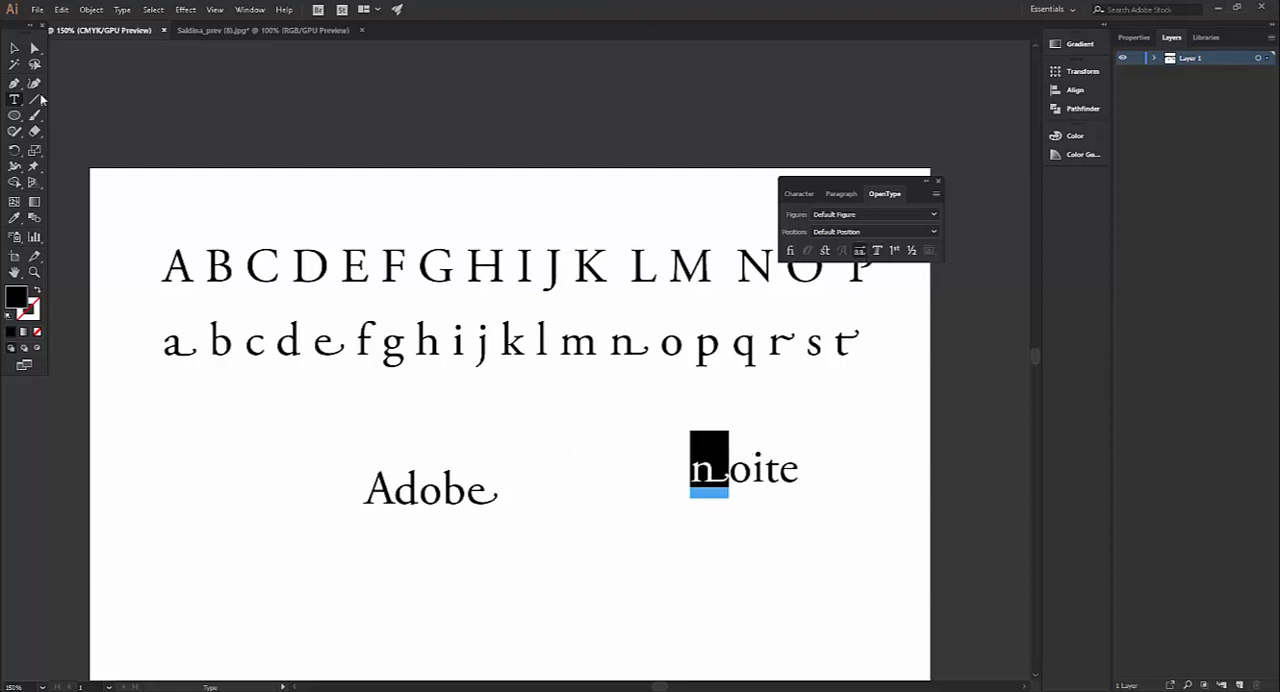
left_click(14, 48)
left_click(578, 482)
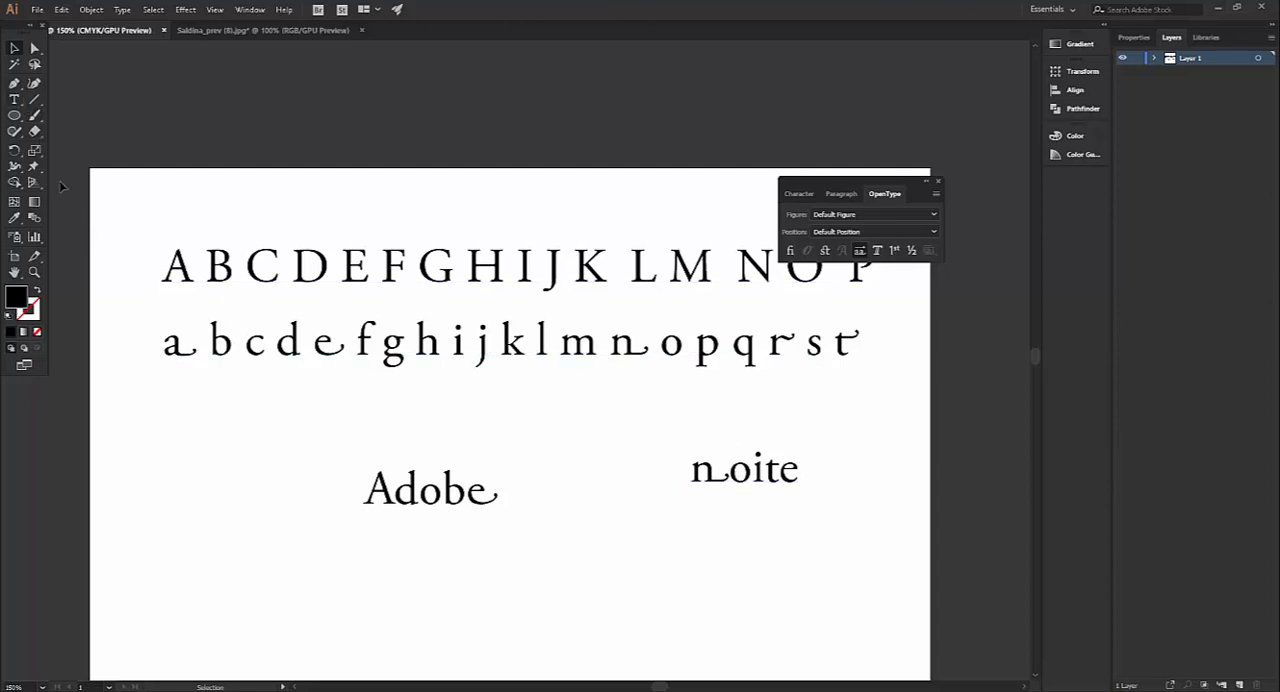
Turn off Stylistic Alternates for the n in "noite", turn it on for the final e, and deselect the text
left_click(17, 101)
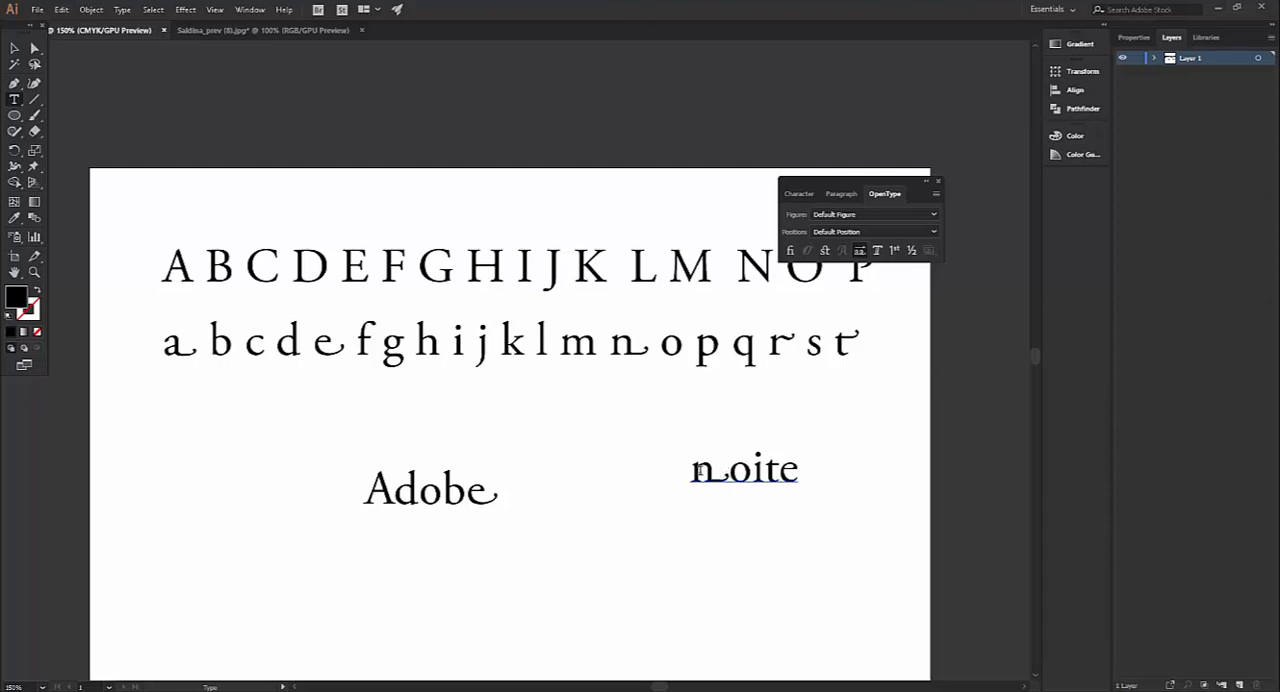
left_click_drag(699, 470, 790, 470)
left_click(861, 250)
left_click(860, 251)
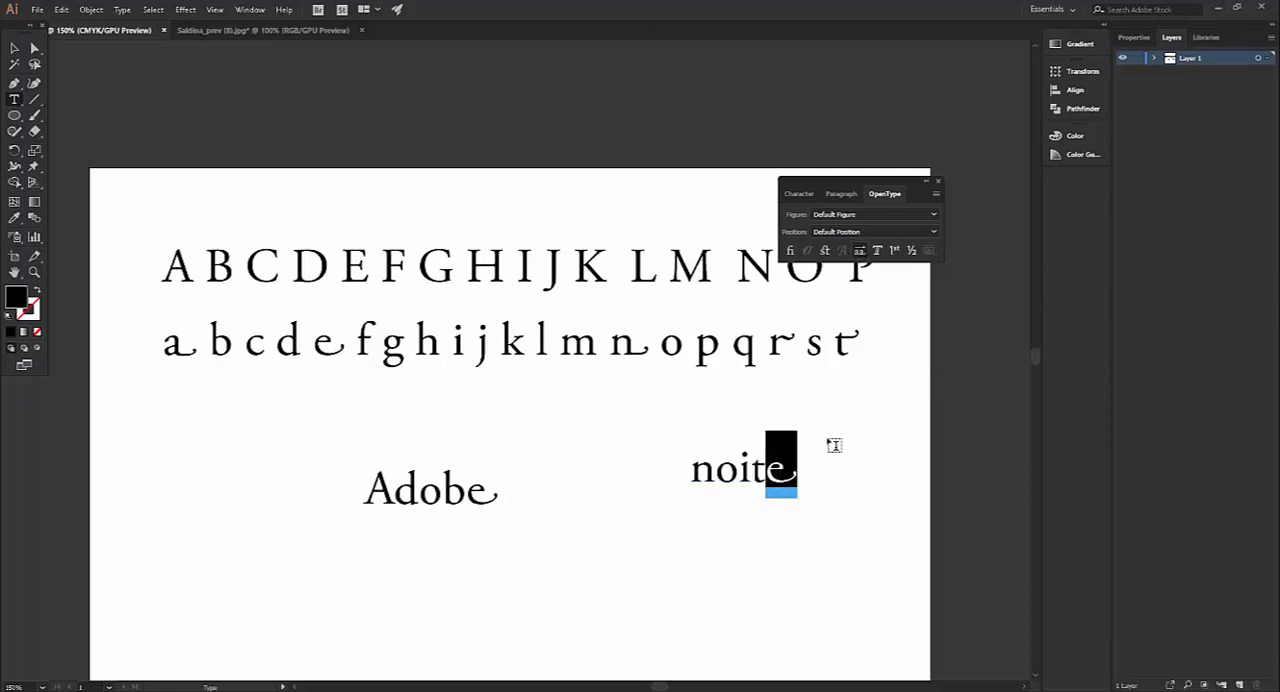
left_click(15, 48)
left_click(596, 451)
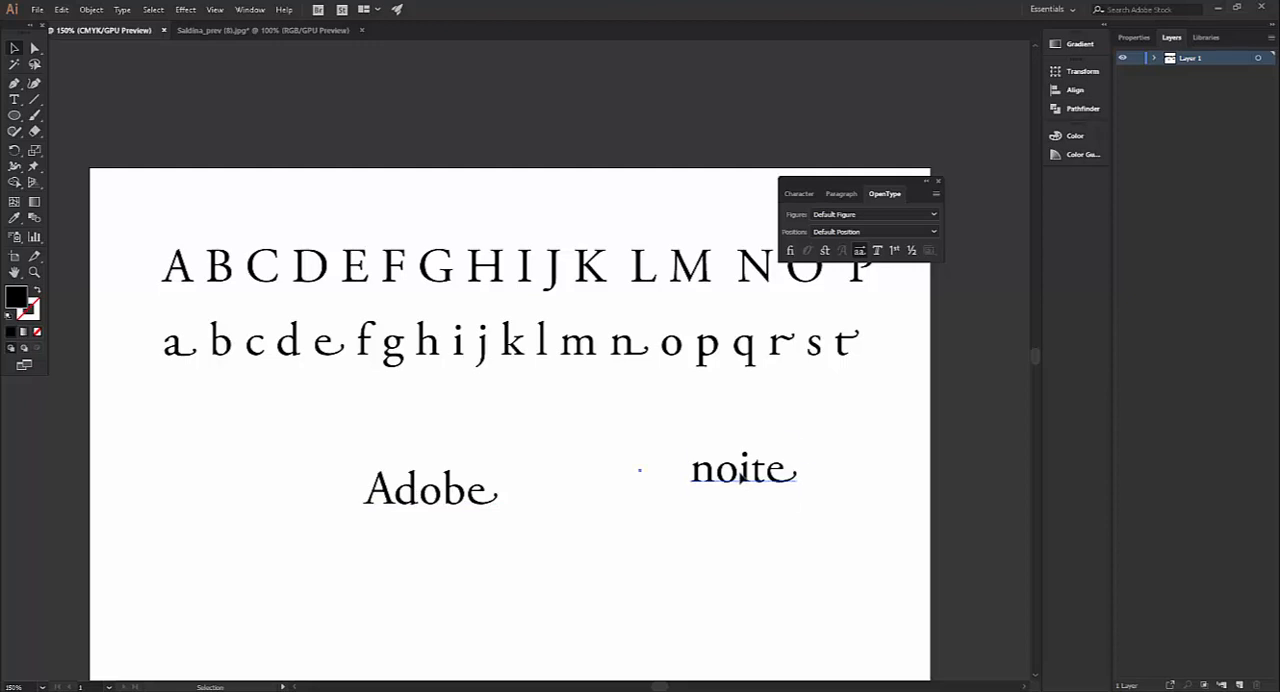
Delete the "noite" and "Adobe" text objects from the artboard
left_click(740, 478)
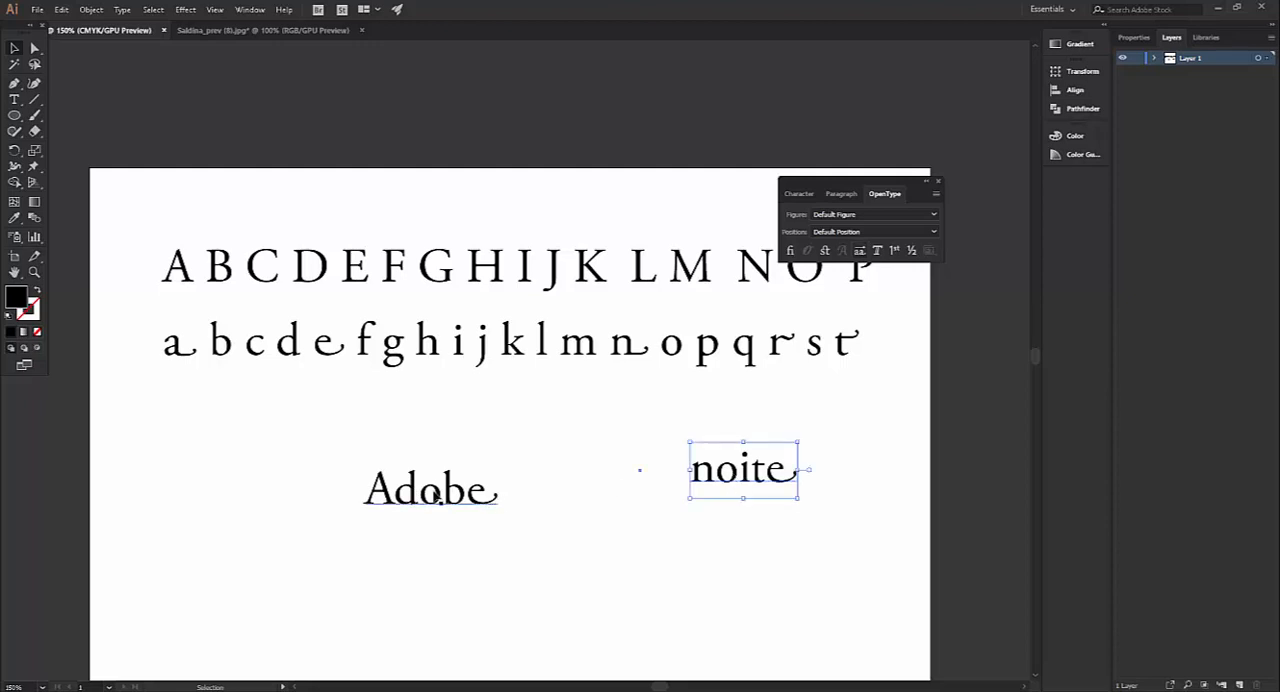
key("Delete")
left_click(432, 495)
key("Delete")
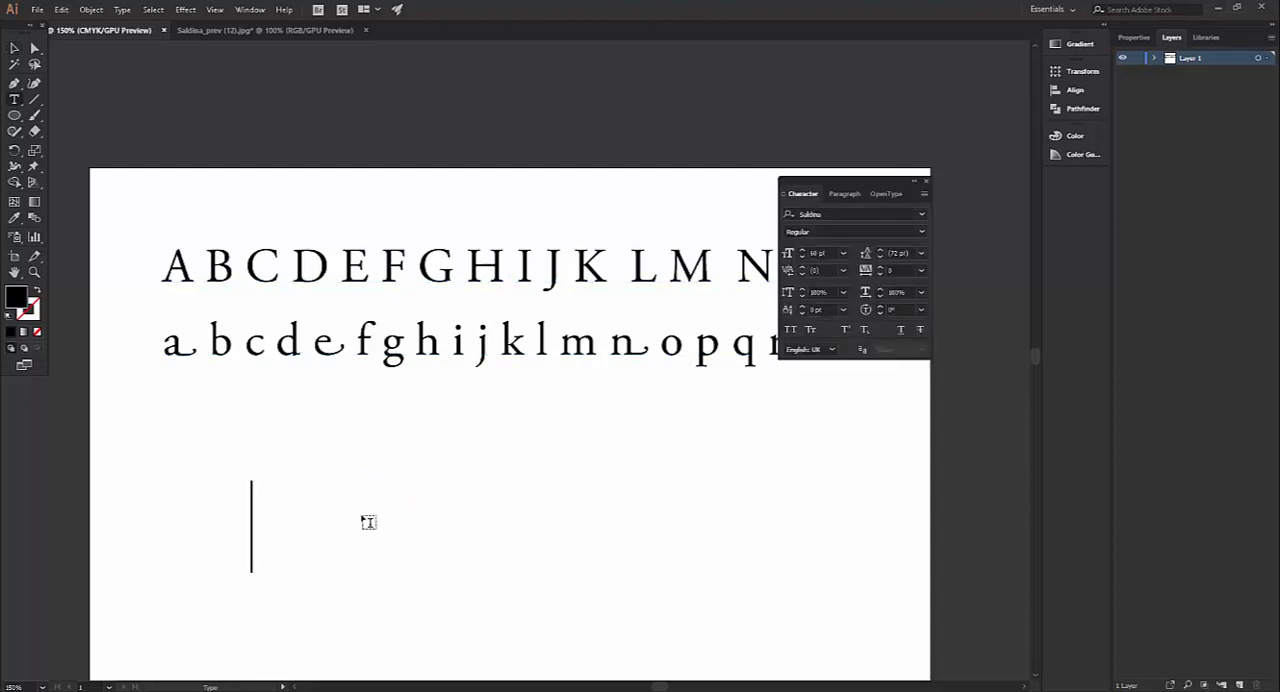
Enter the text "saldina" in the Saldina font below the alphabet lines and show the Glyphs panel
type("saldina")
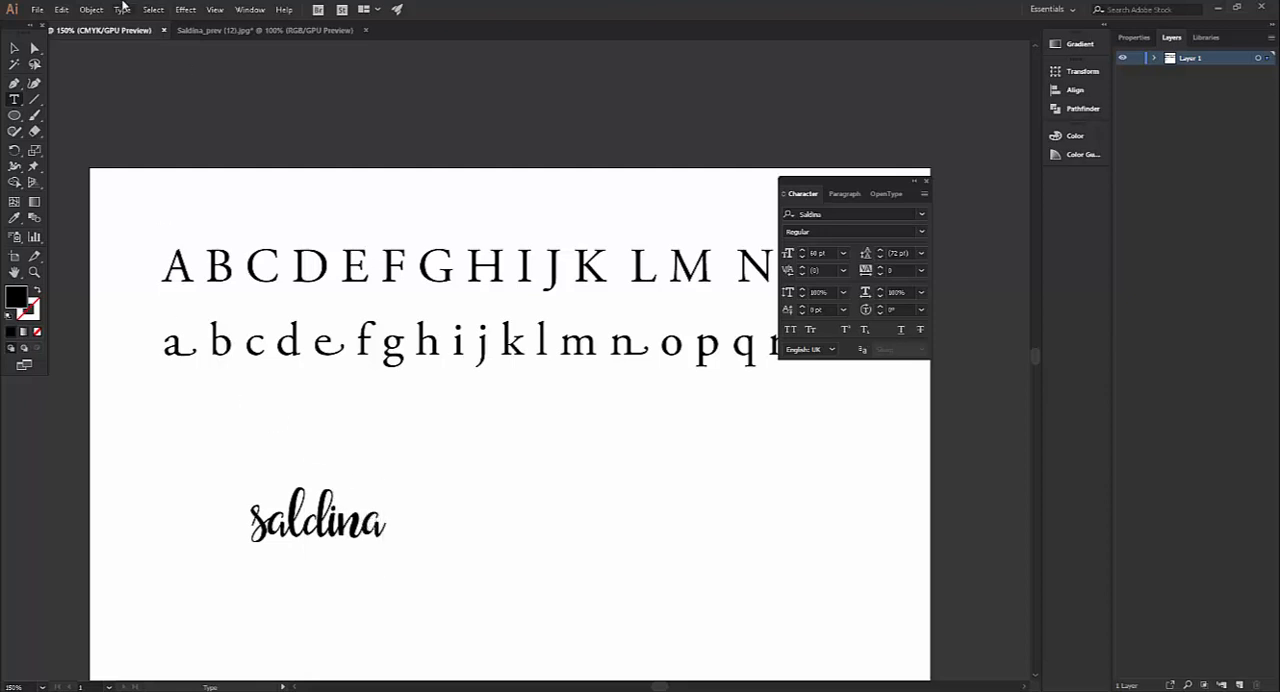
left_click(251, 10)
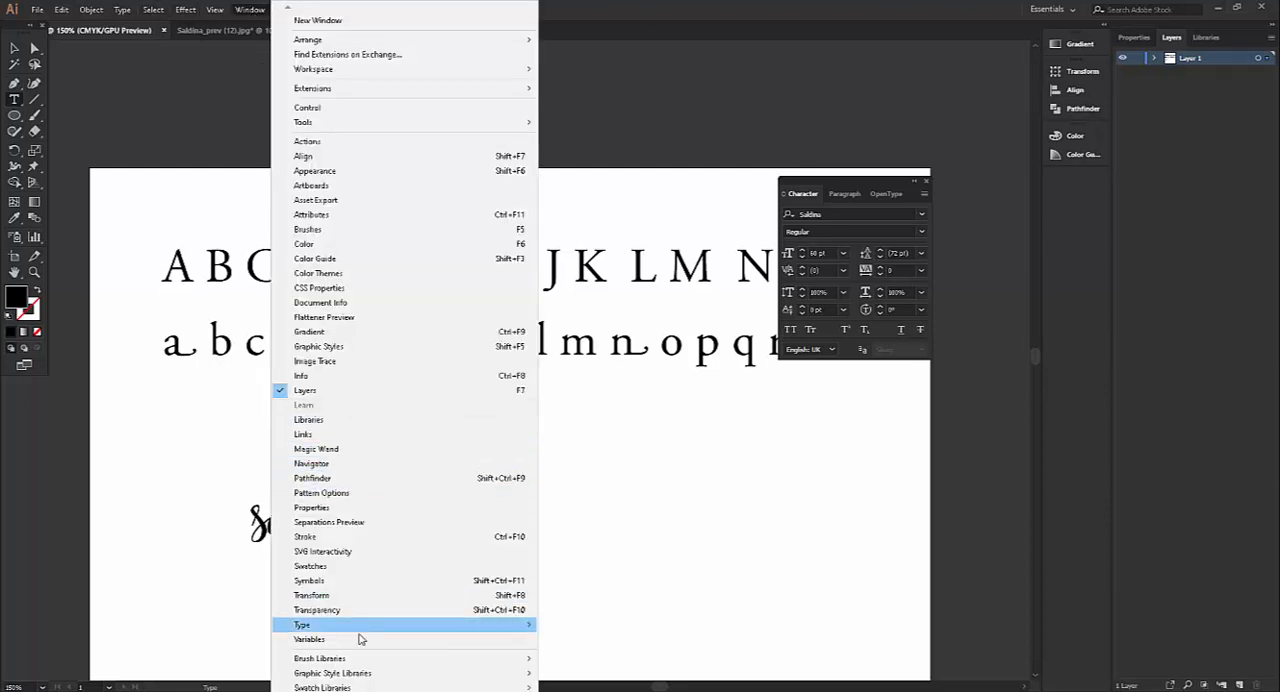
mouse_move(403, 626)
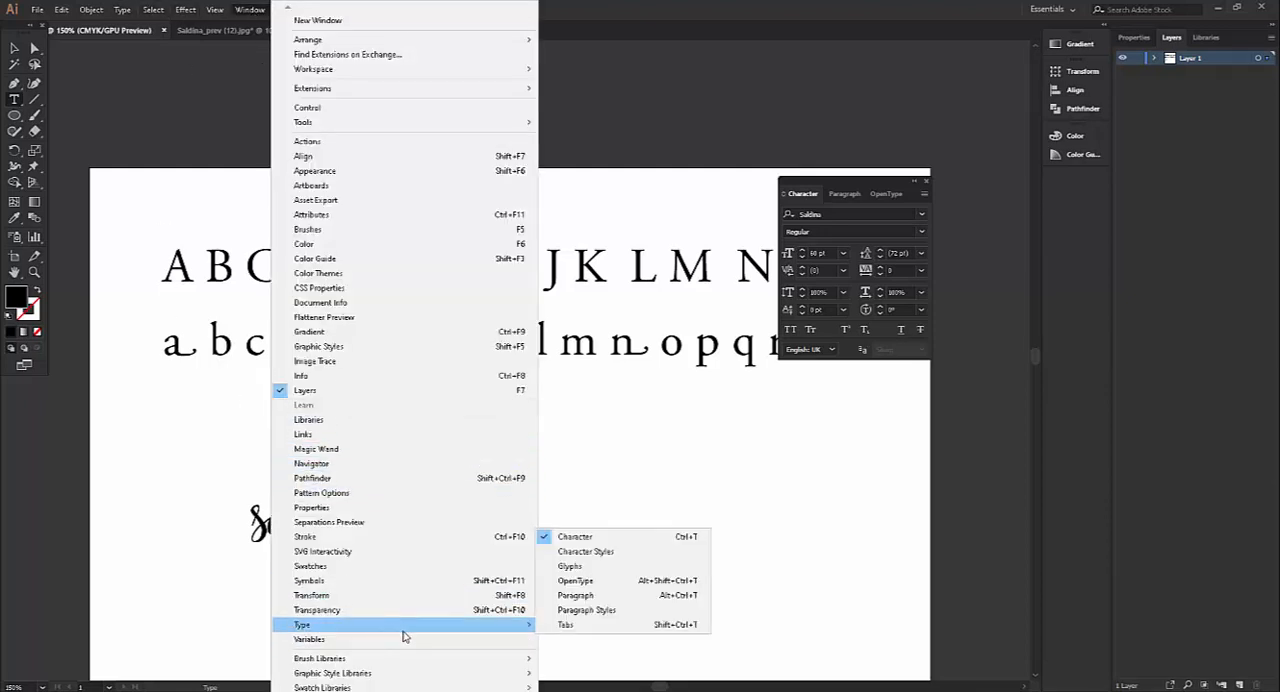
left_click(575, 568)
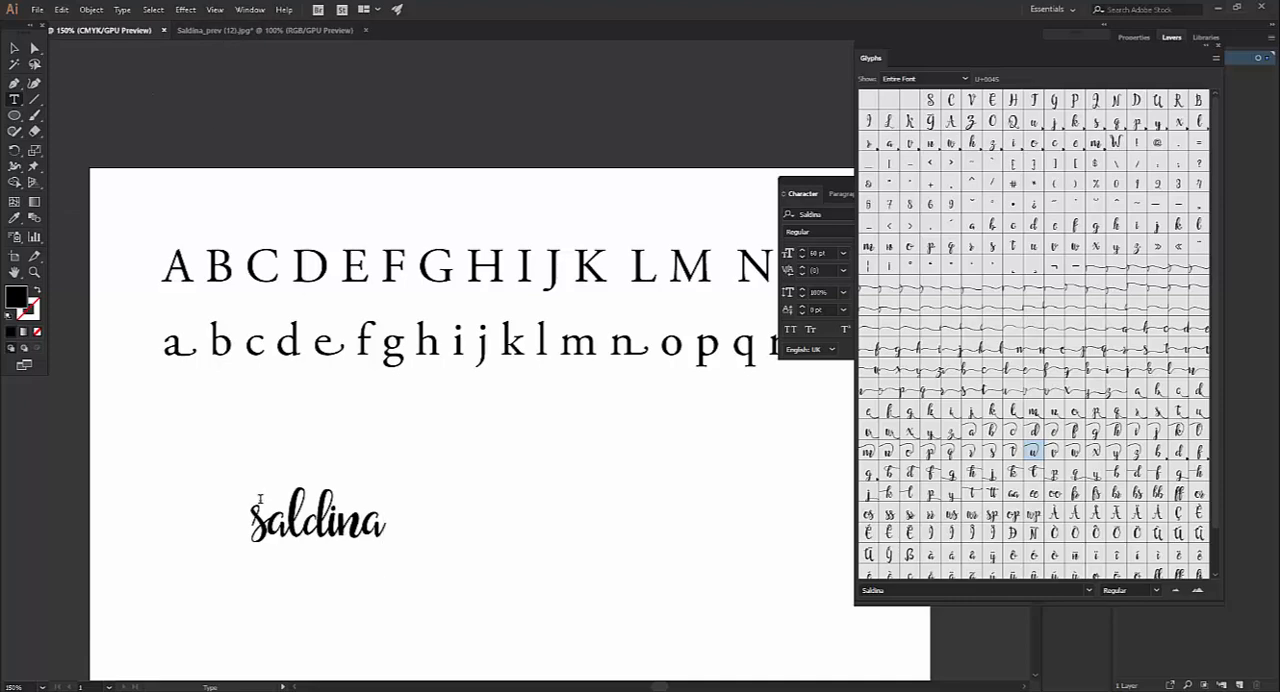
Switch to the Saldina_prev (12).jpg document and move the thank-you card image up, partly off the artboard
left_click(237, 33)
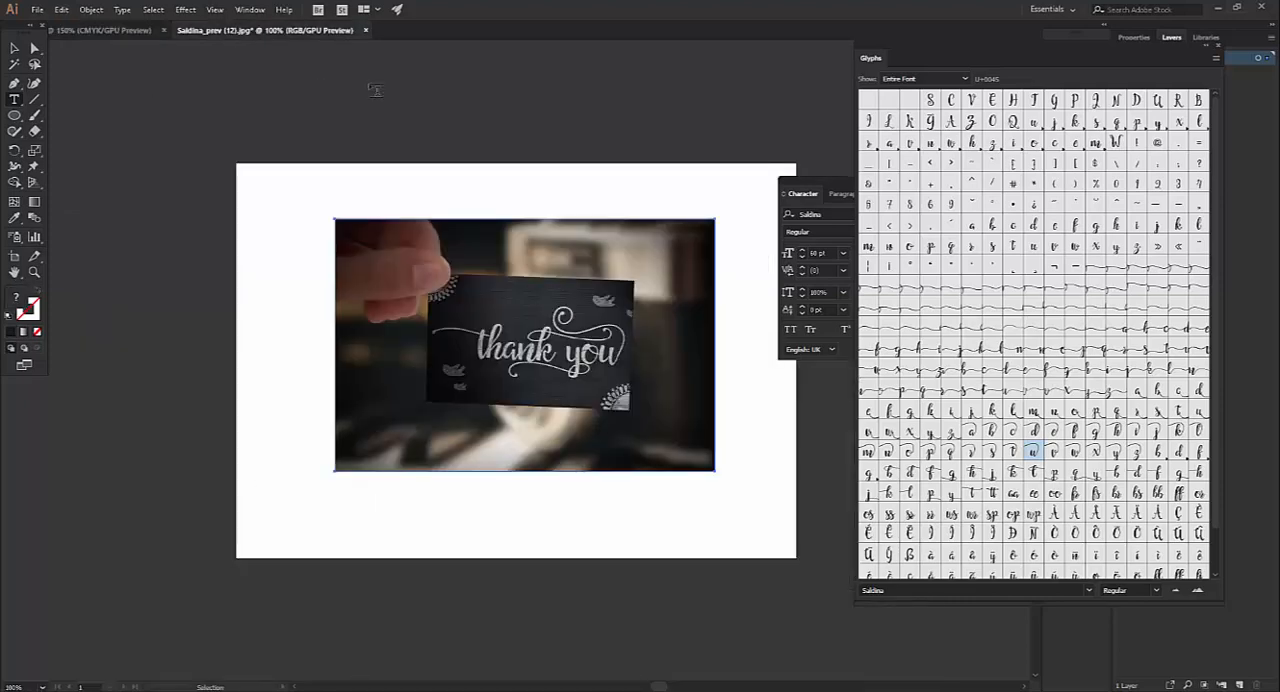
left_click(15, 49)
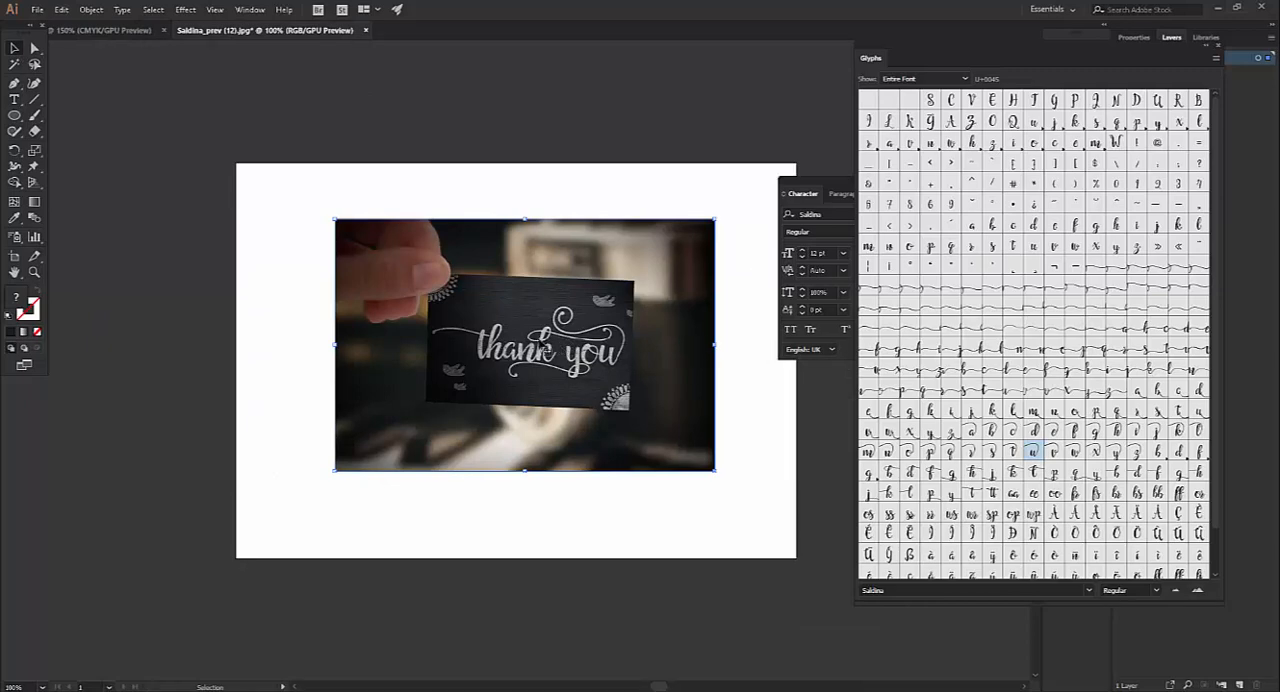
left_click_drag(545, 350, 518, 168)
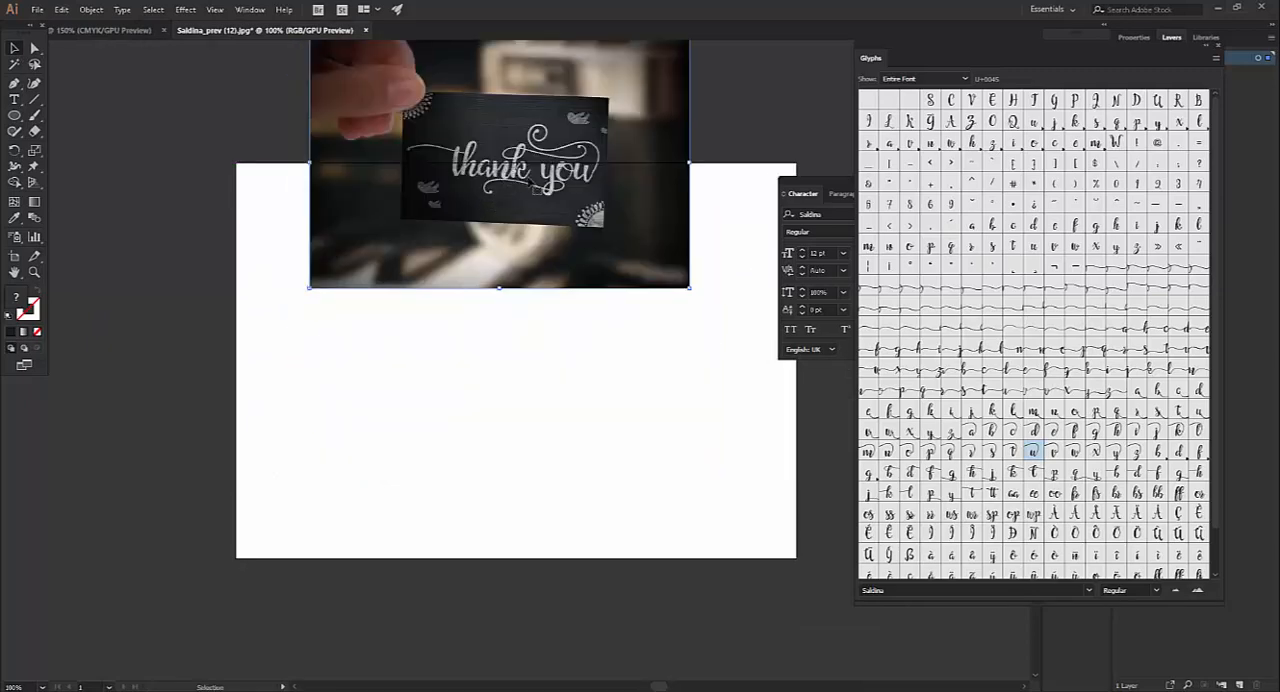
Add the point text "Thank you" in Saldina, scale it up to about 143 pt, and place it below the card image
left_click(14, 100)
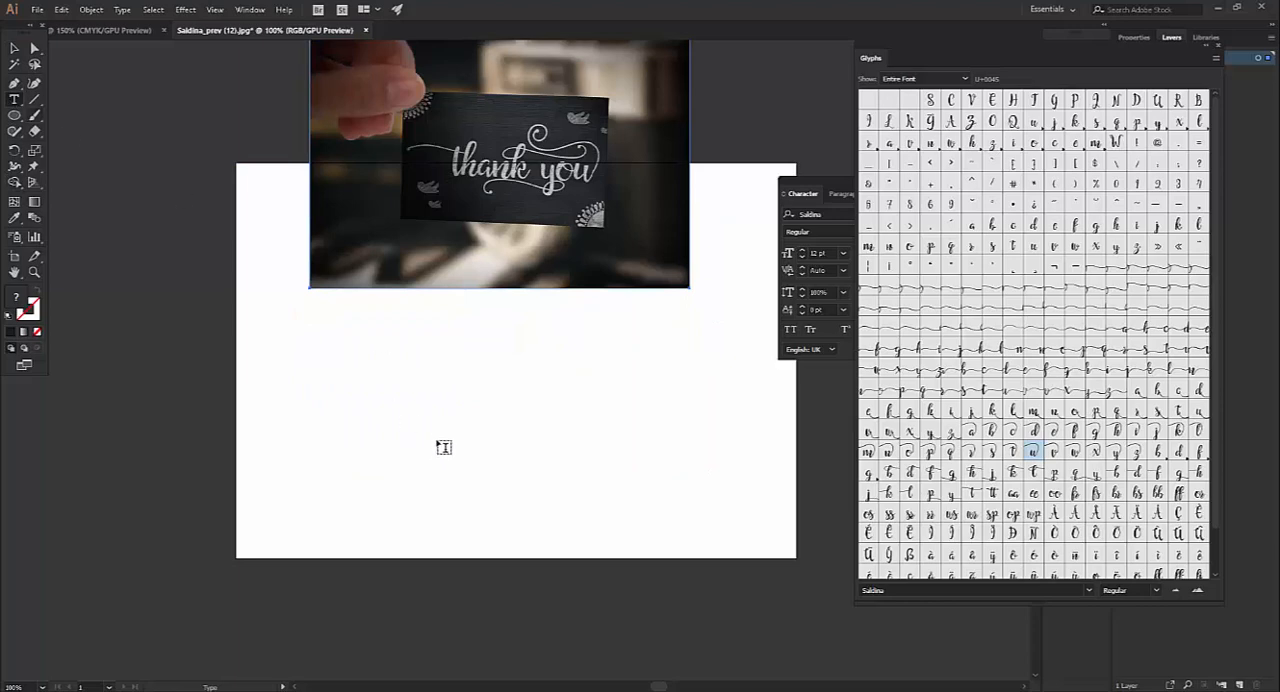
left_click(429, 414)
type("t")
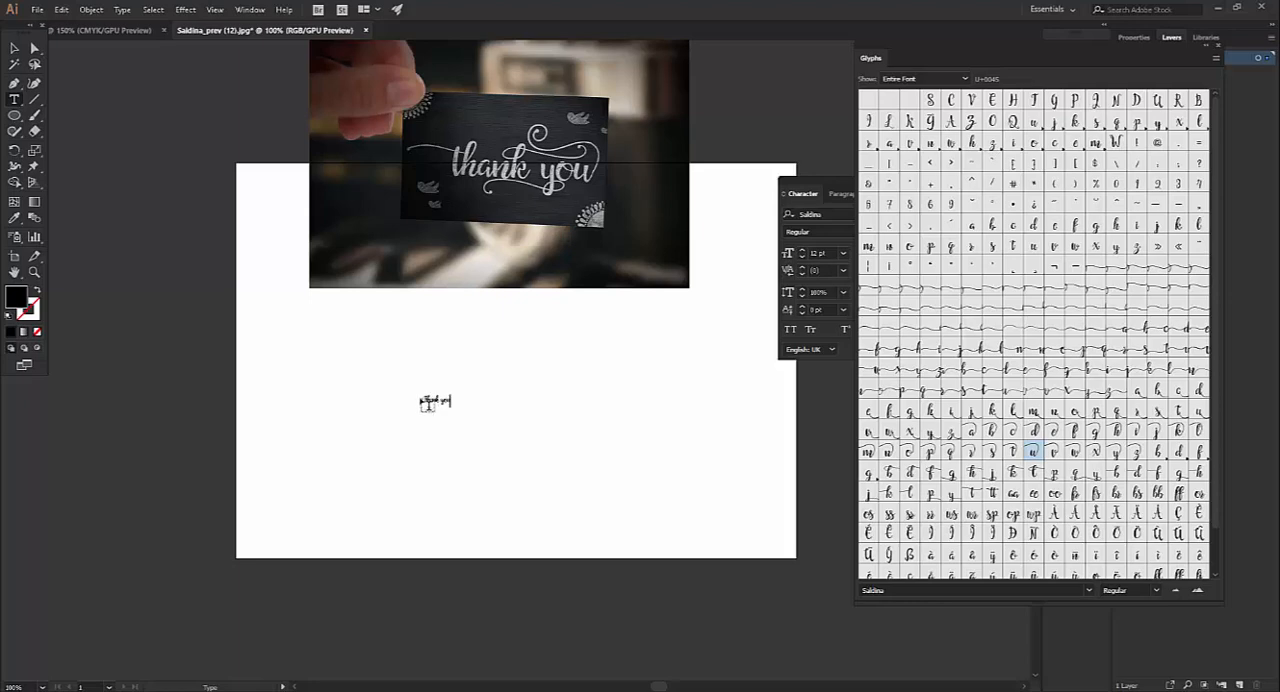
left_click(14, 48)
left_click_drag(452, 405, 748, 545)
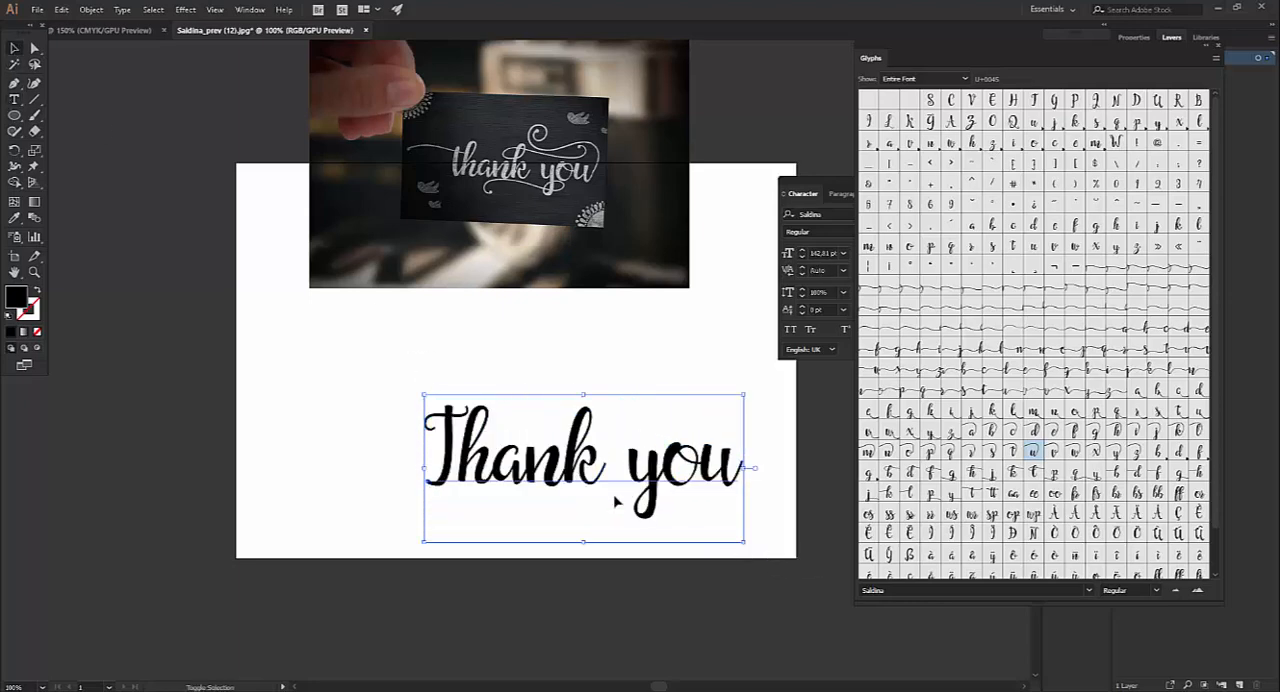
left_click_drag(614, 503, 467, 420)
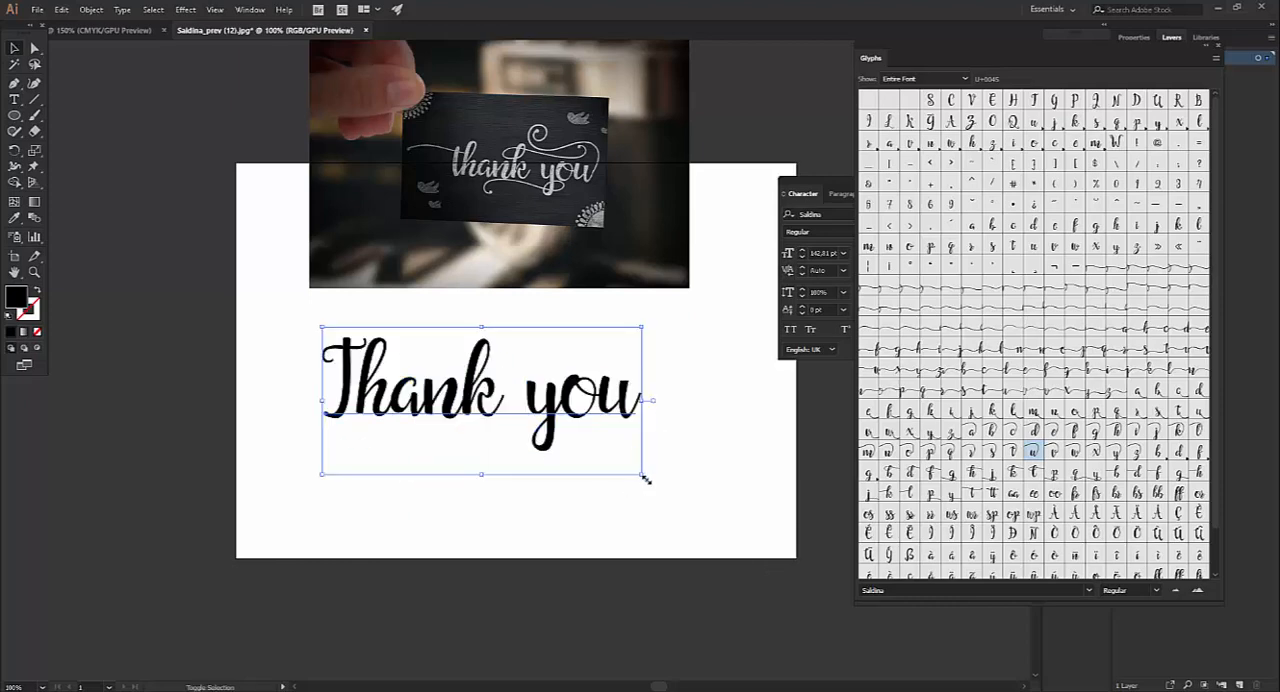
Scale the "Thank you" text up to about 167 pt, and replace its final u with the spiral swash alternate
left_click_drag(644, 475, 697, 499)
mouse_move(497, 409)
left_mouse_down()
mouse_move(545, 418)
mouse_move(519, 419)
left_mouse_up()
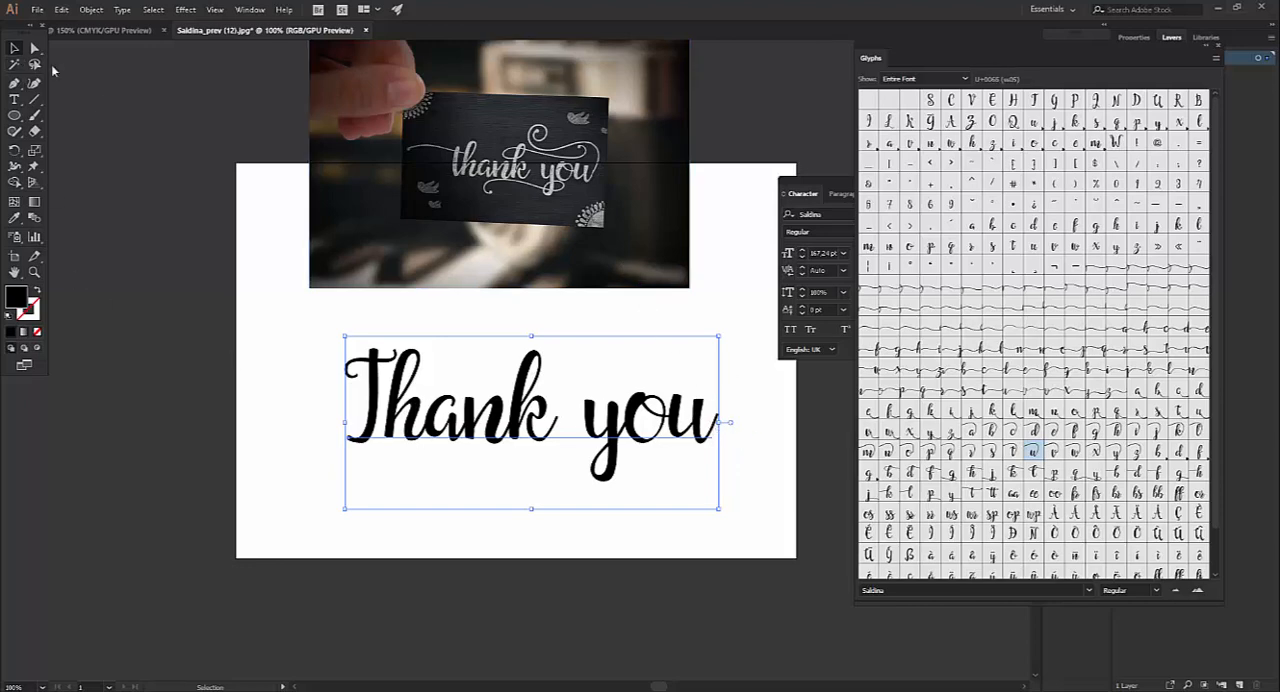
left_click(15, 102)
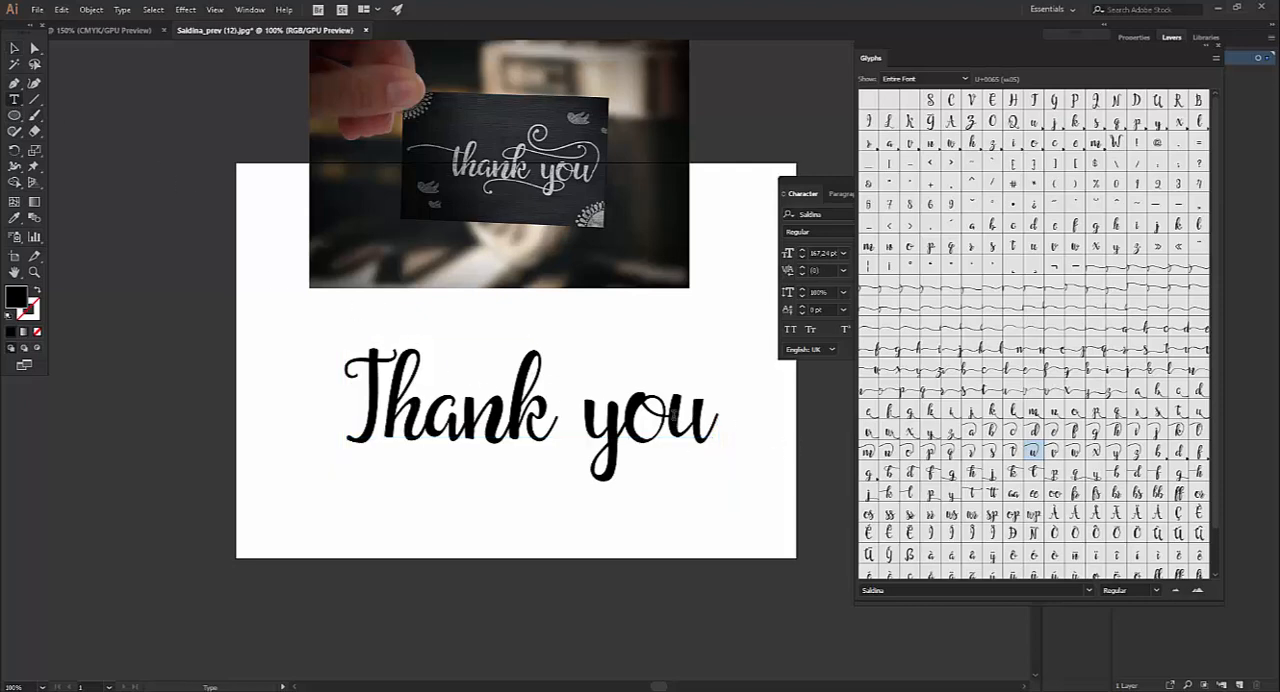
left_click_drag(670, 420, 716, 418)
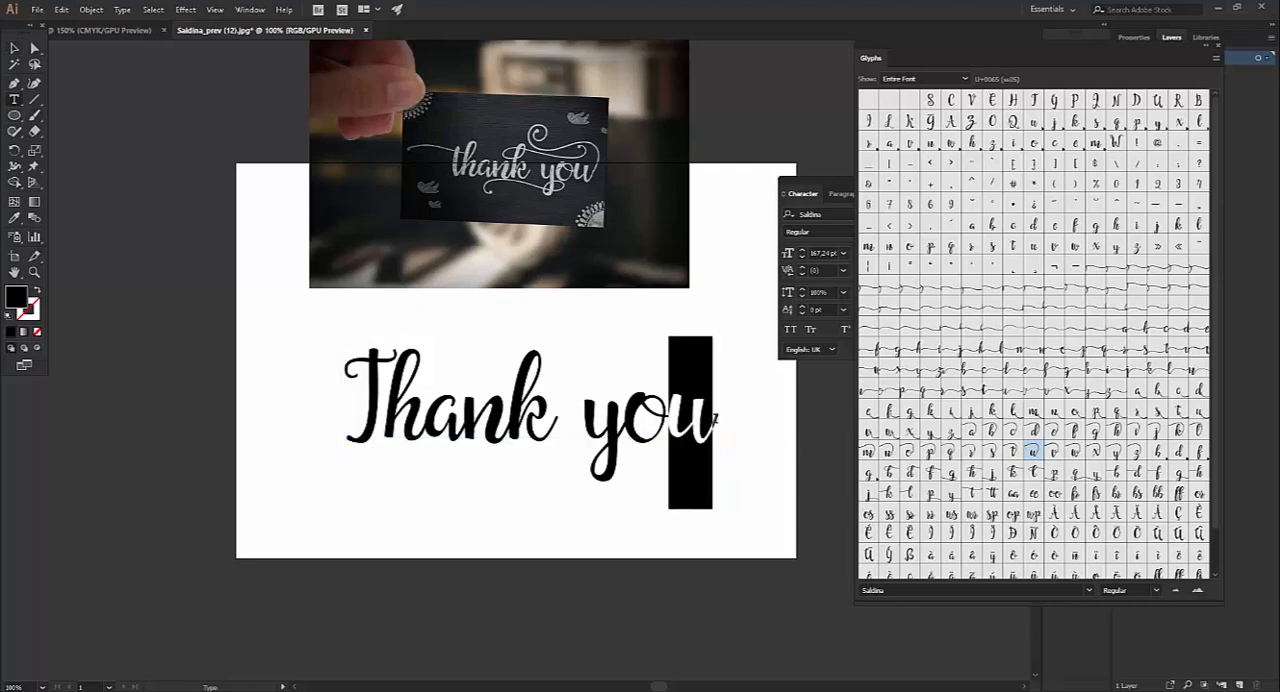
double_click(1035, 455)
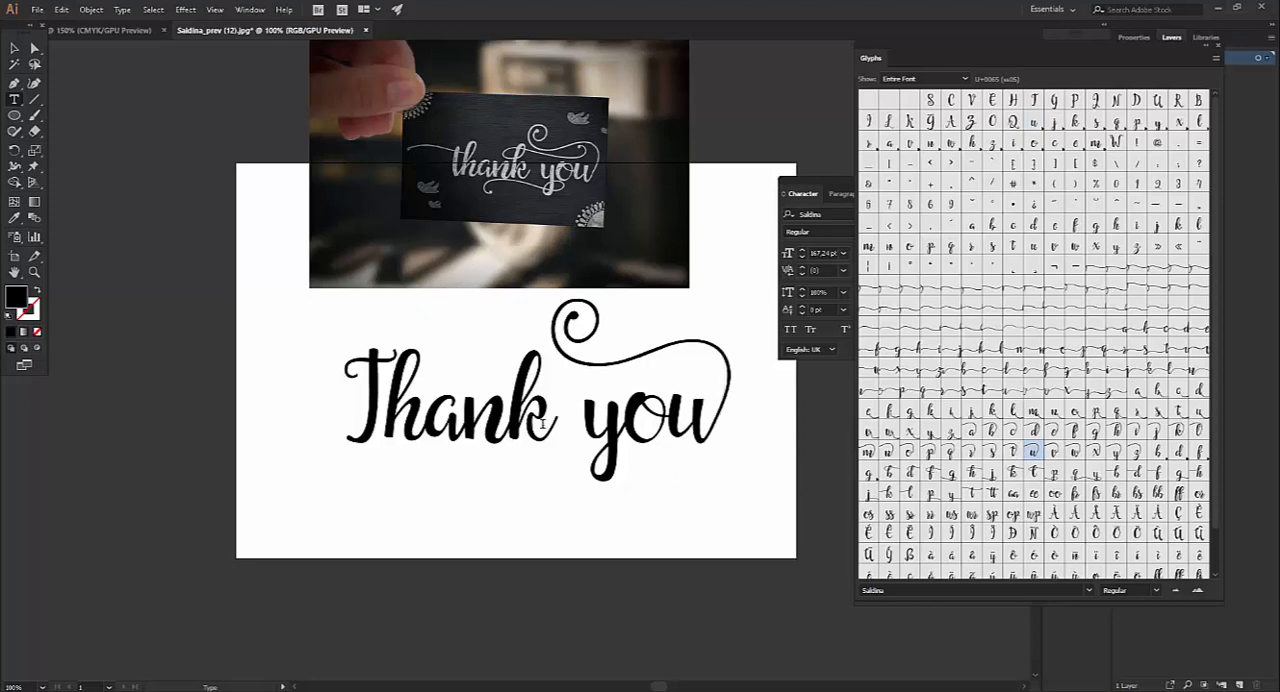
Select only the k in "Thank" and enlarge the glyph previews of the Saldina font
left_click_drag(626, 414, 588, 413)
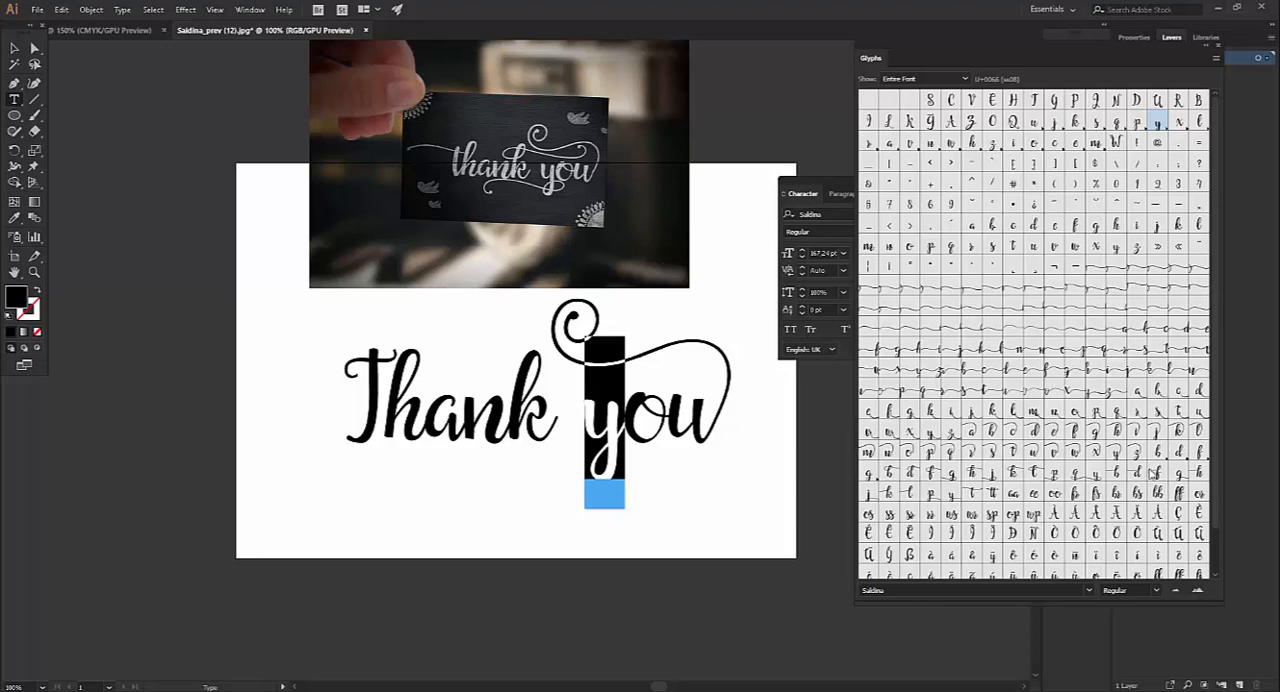
double_click(538, 412)
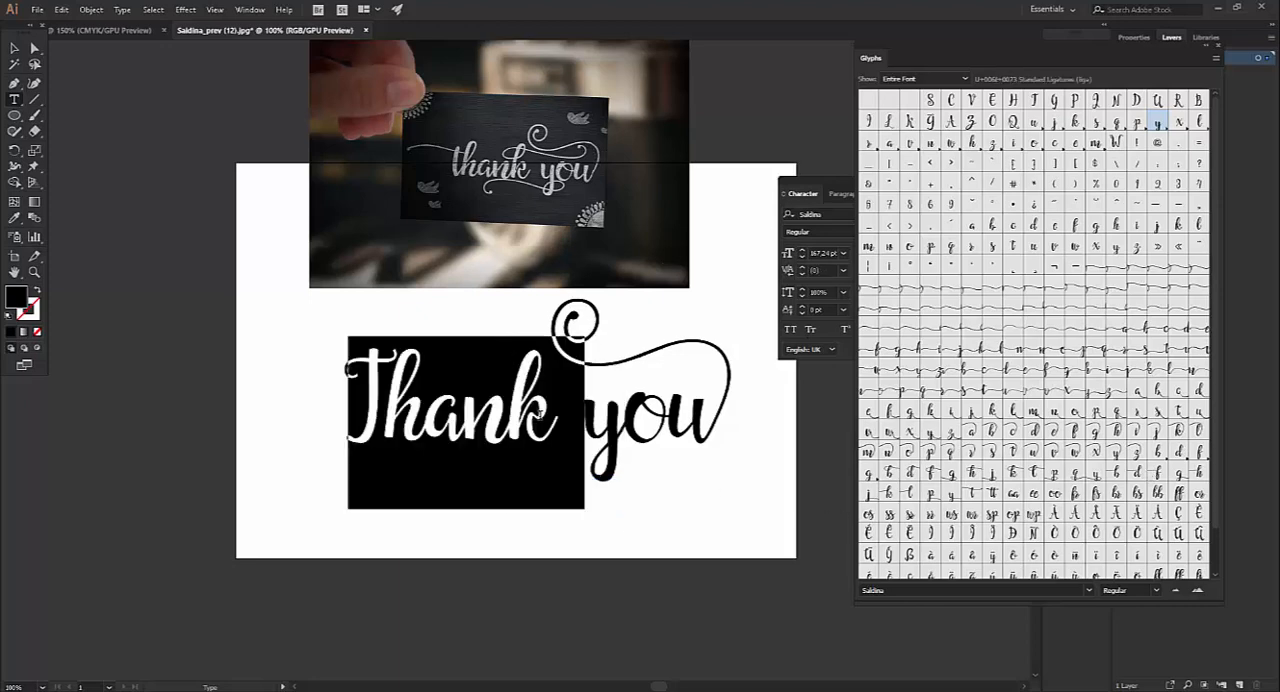
left_click(539, 414)
left_click_drag(518, 412, 544, 411)
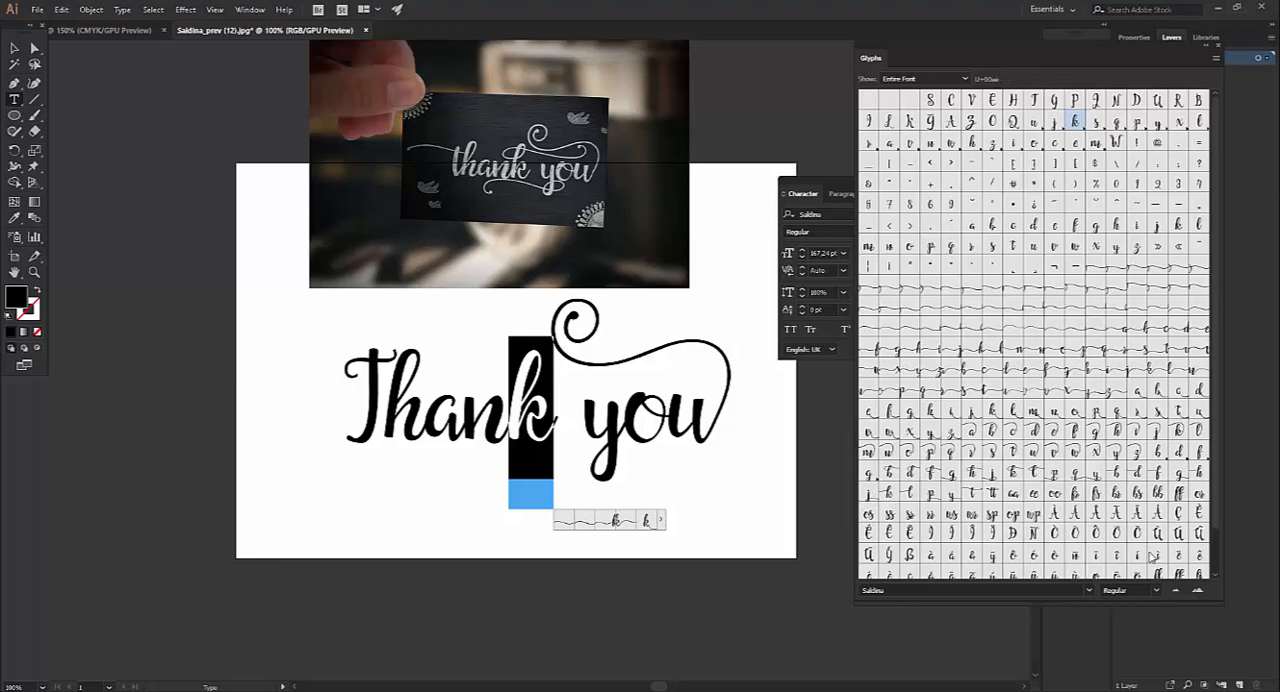
left_click(1197, 590)
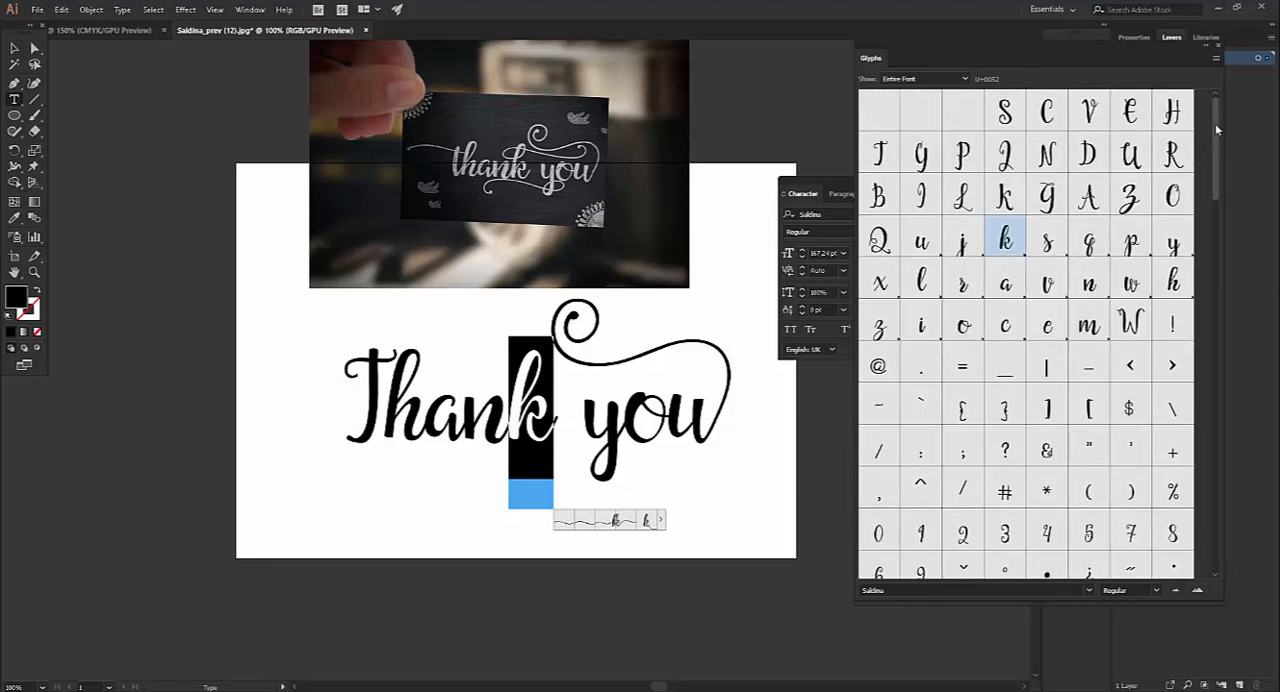
left_click_drag(1215, 123, 1215, 190)
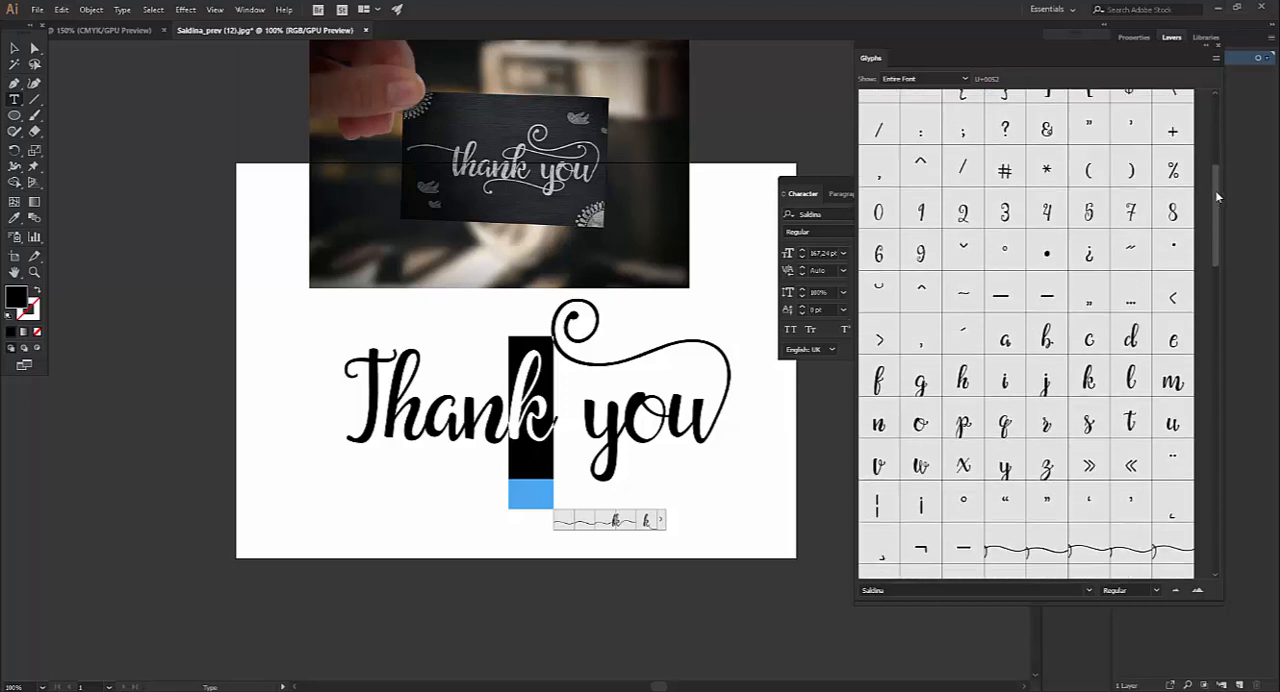
left_click(1197, 590)
left_click(1176, 590)
left_click(1177, 591)
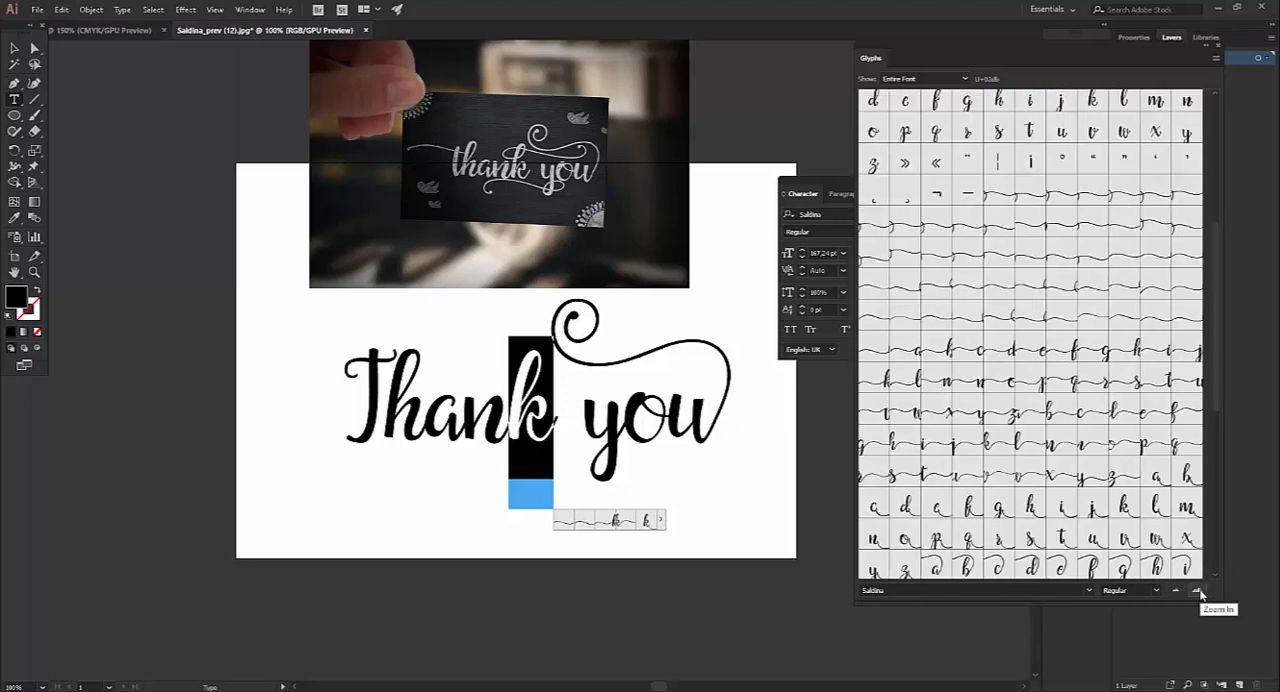
Replace the k in "Thank" with the Saldina alternate whose looped upper swash extends right over "you"
scroll(1125, 452, "down", 1)
scroll(1128, 407, "down", 1)
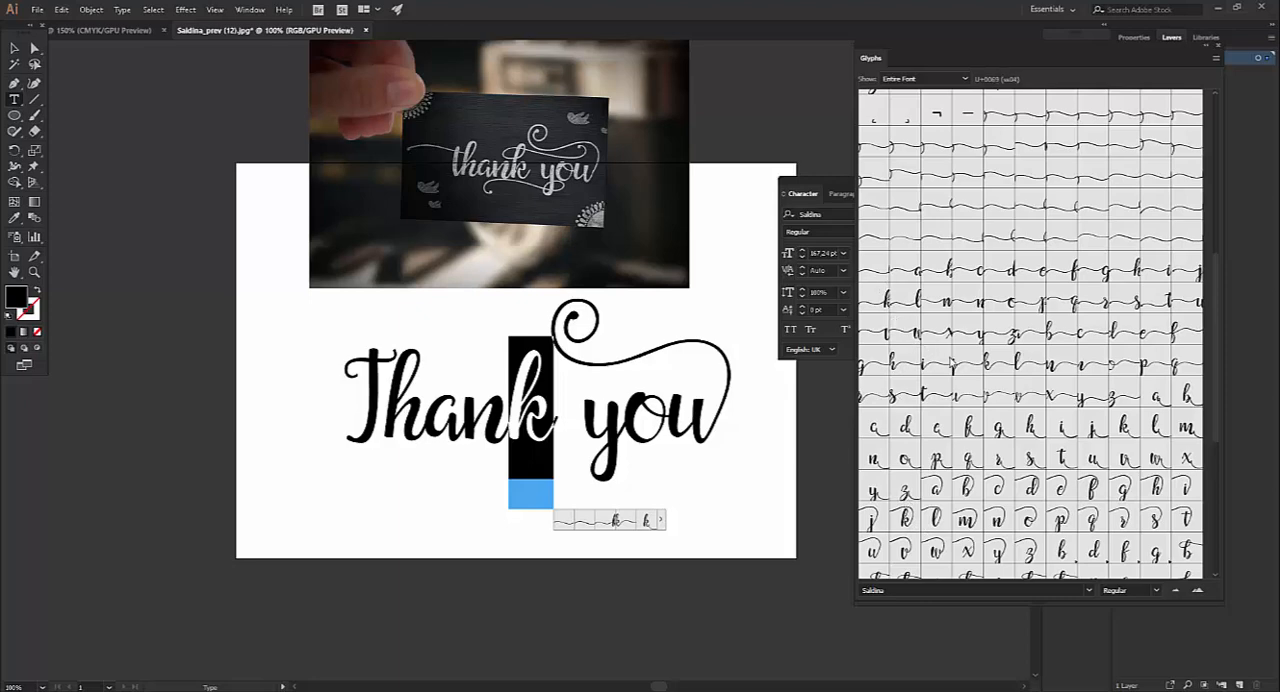
scroll(1060, 470, "down", 5)
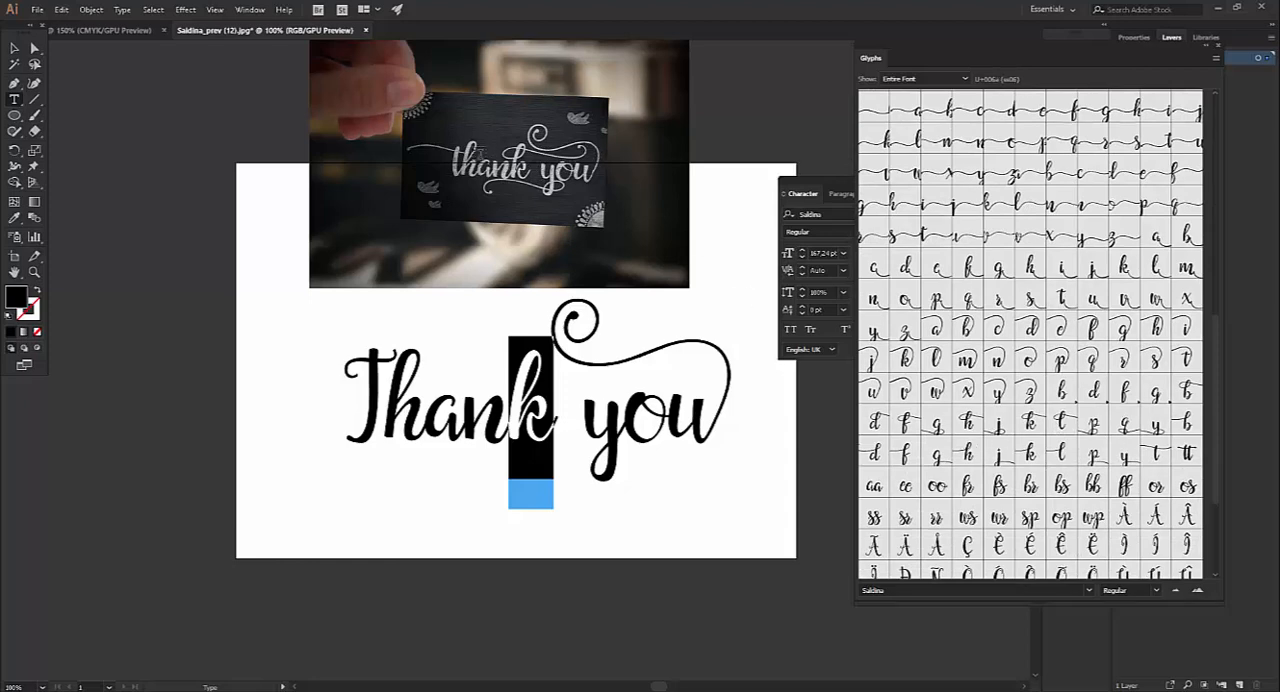
double_click(1031, 456)
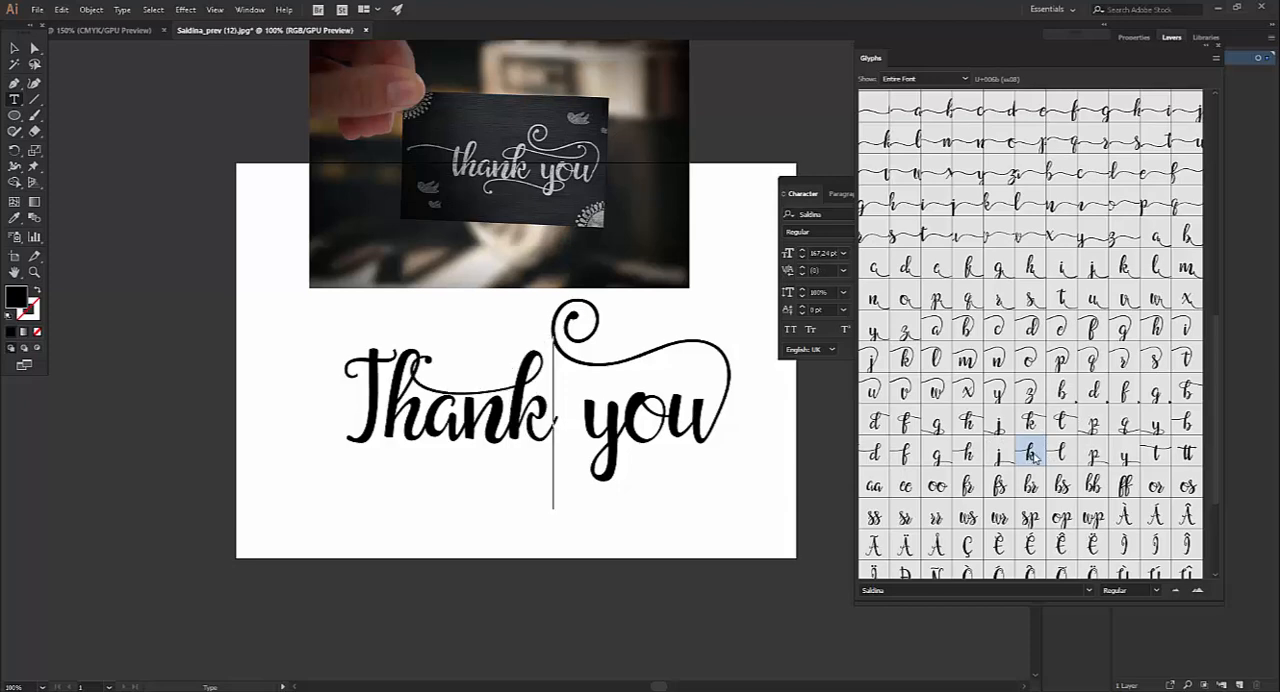
left_click_drag(549, 416, 527, 415)
double_click(1032, 334)
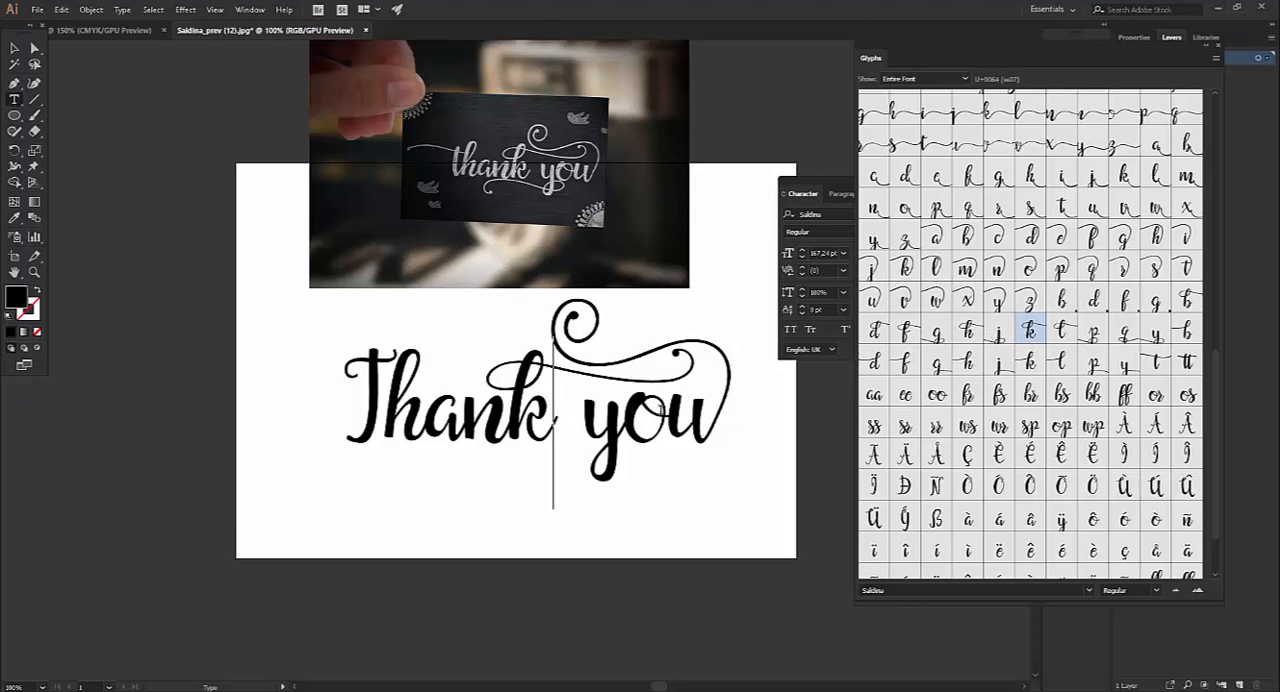
Replace the capital T with the lowercase t alternate that has a long swash extending to its left
left_click_drag(386, 380, 309, 377)
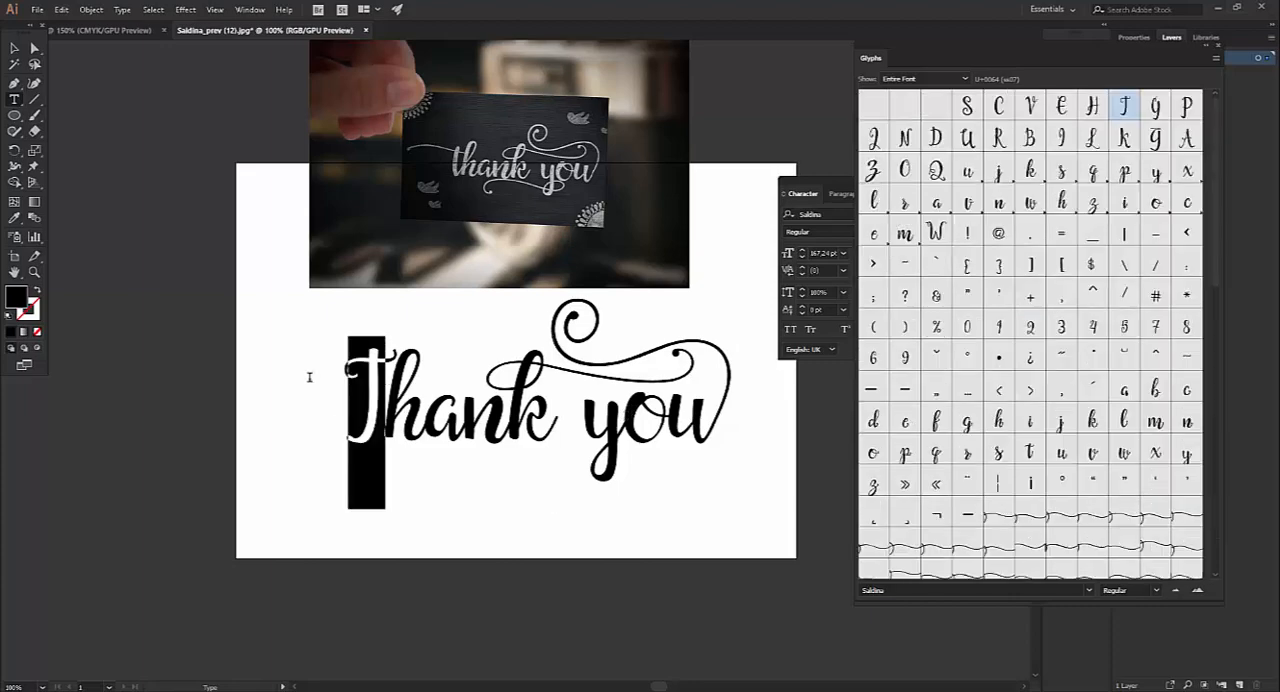
scroll(1050, 420, "down", 15)
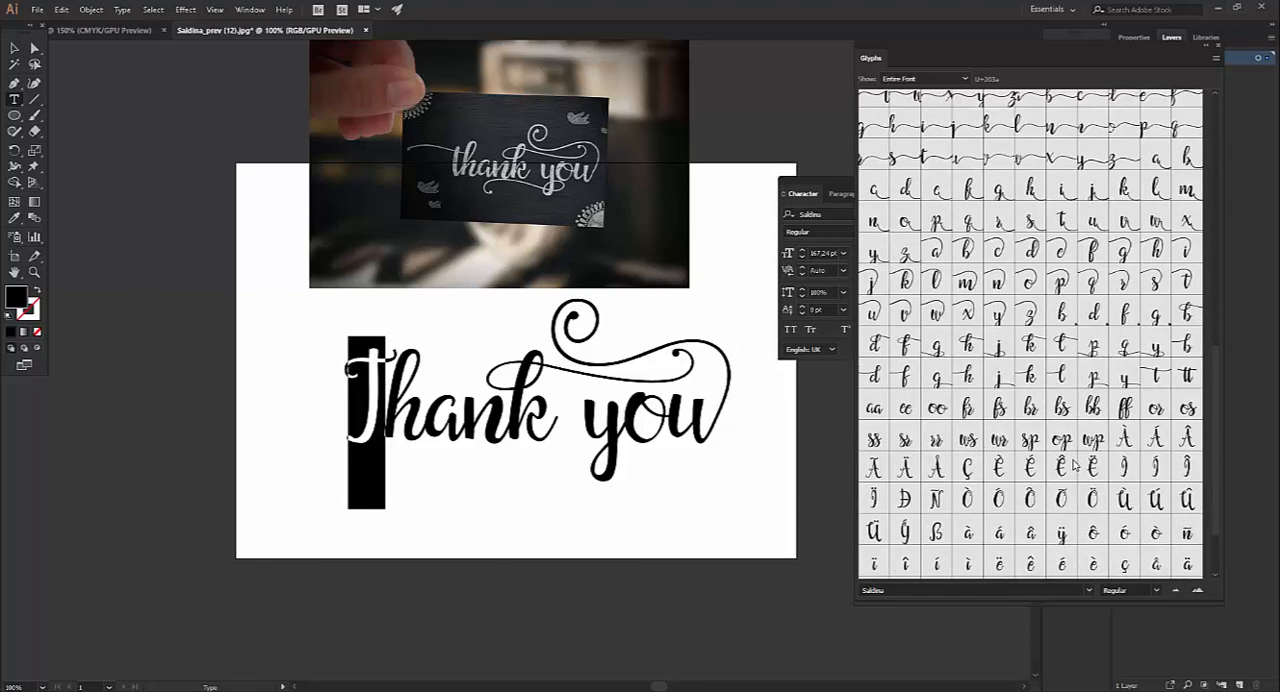
scroll(1075, 464, "down", 3)
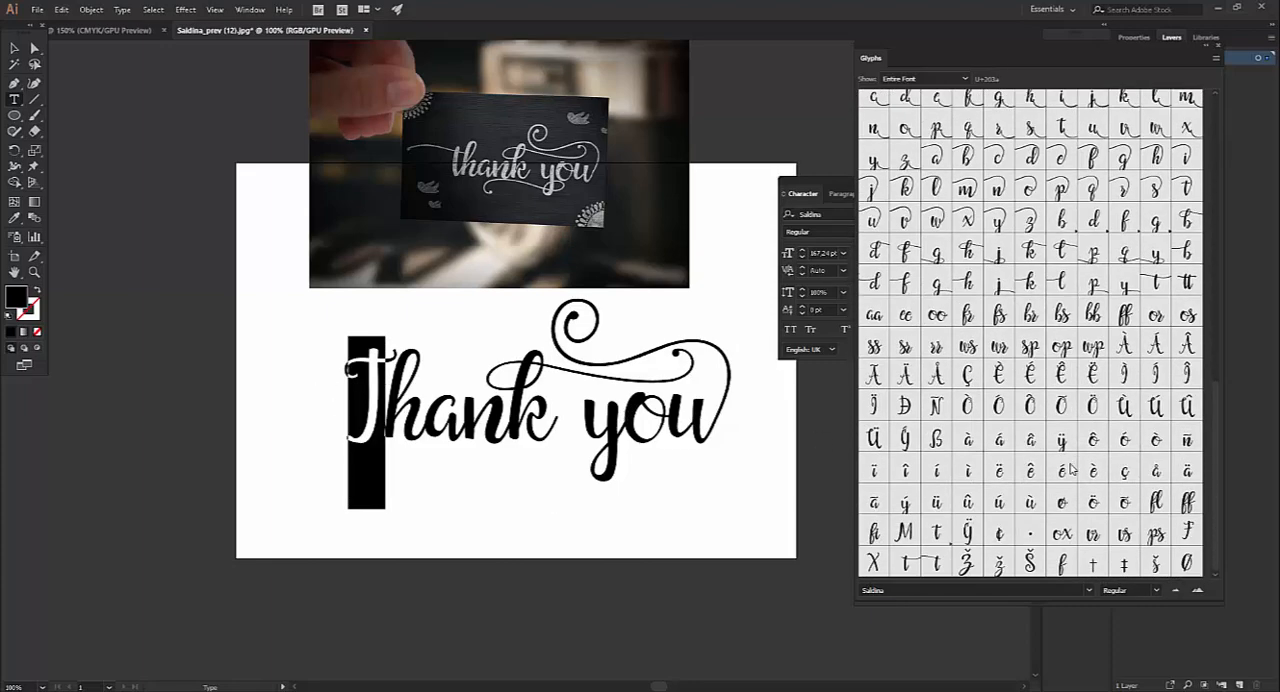
double_click(938, 564)
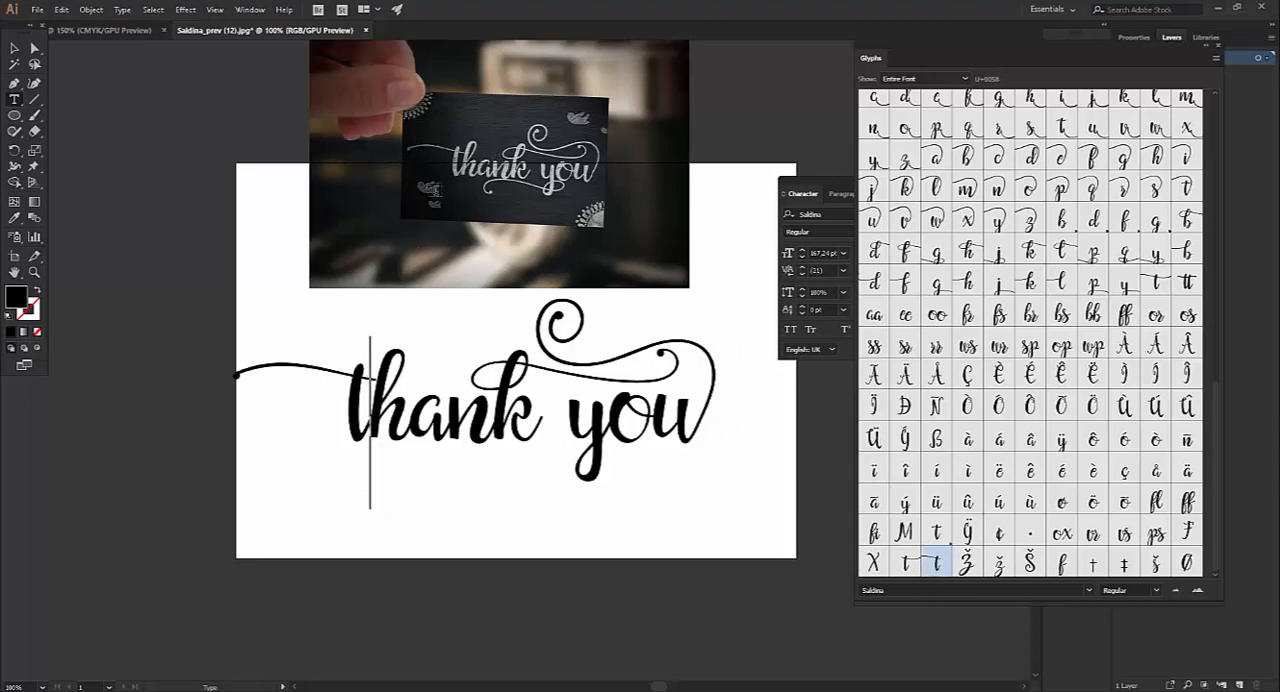
Replace the y in "you" with the alternate whose curled lower swash runs left beneath "thank", and deselect the text
left_click_drag(496, 416, 610, 426)
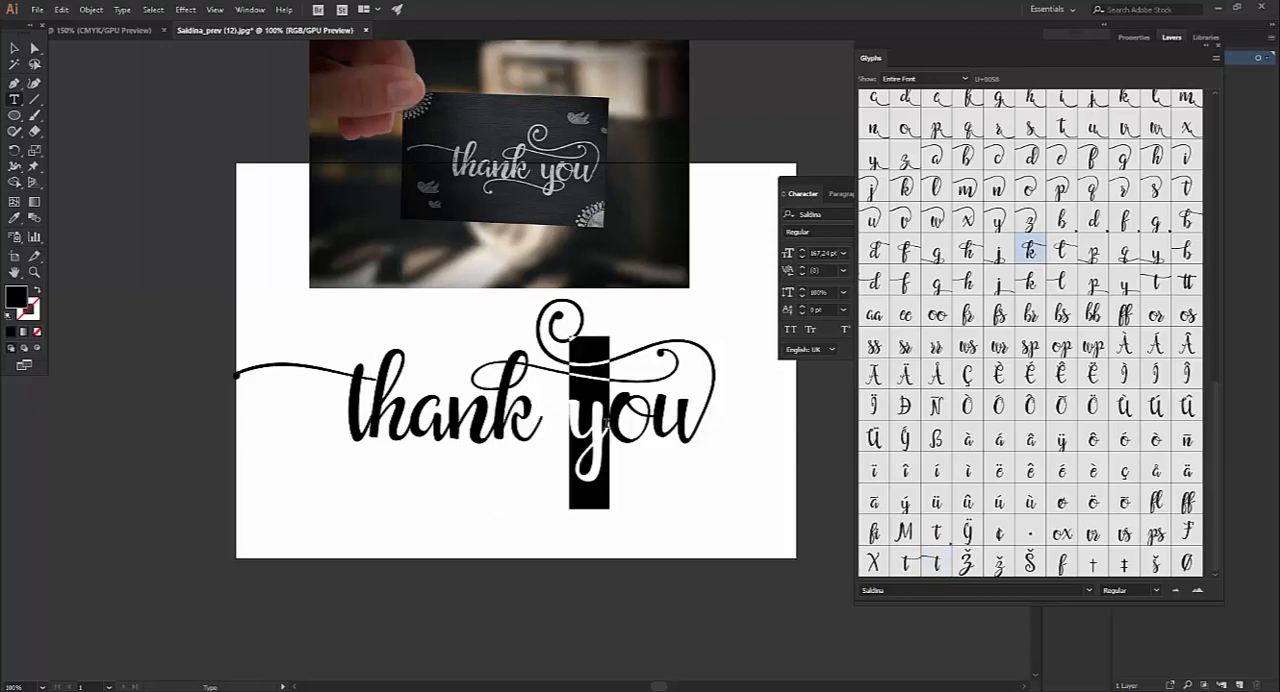
scroll(1160, 294, "down", 5)
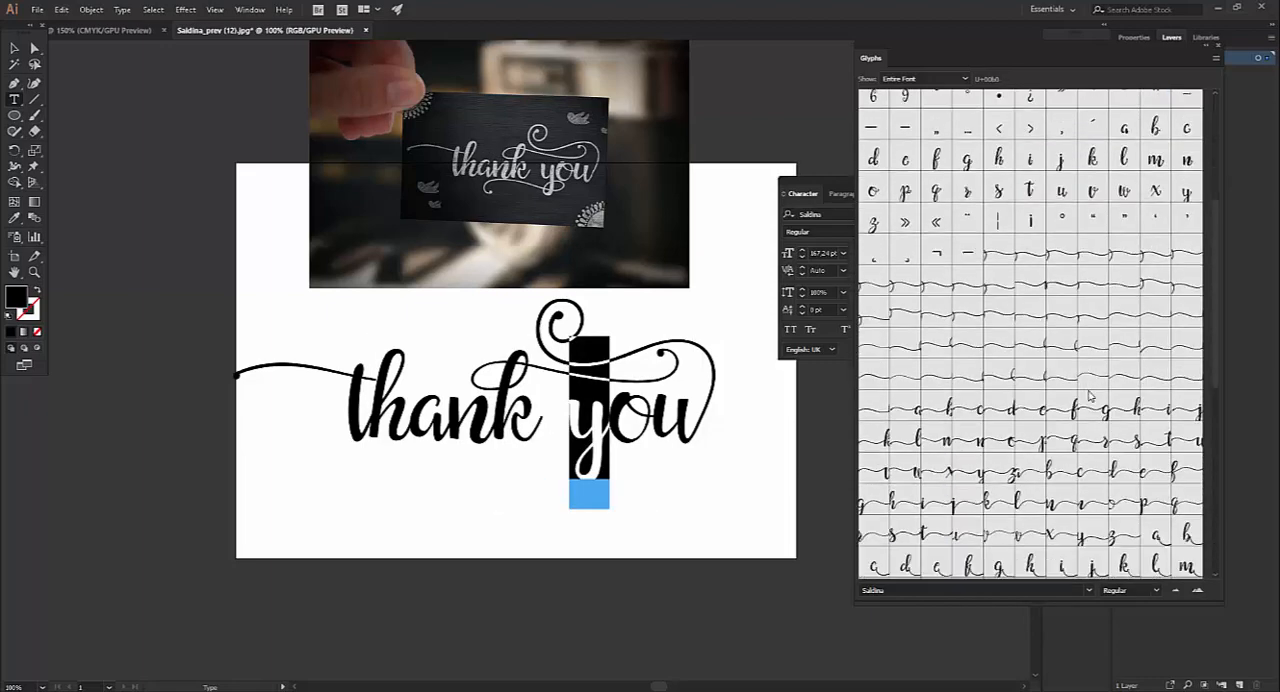
double_click(1157, 287)
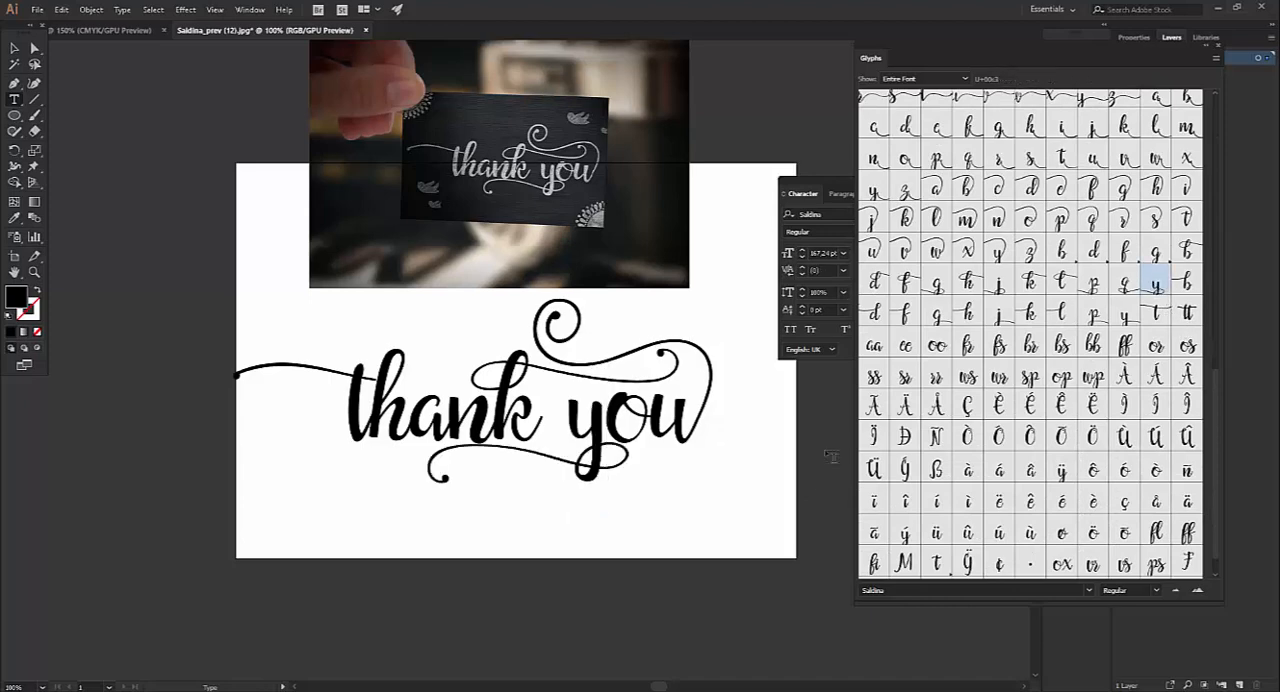
left_click(15, 50)
left_click(665, 549)
Show the OpenType options for figures, position and alternates
left_click(824, 185)
left_click(868, 193)
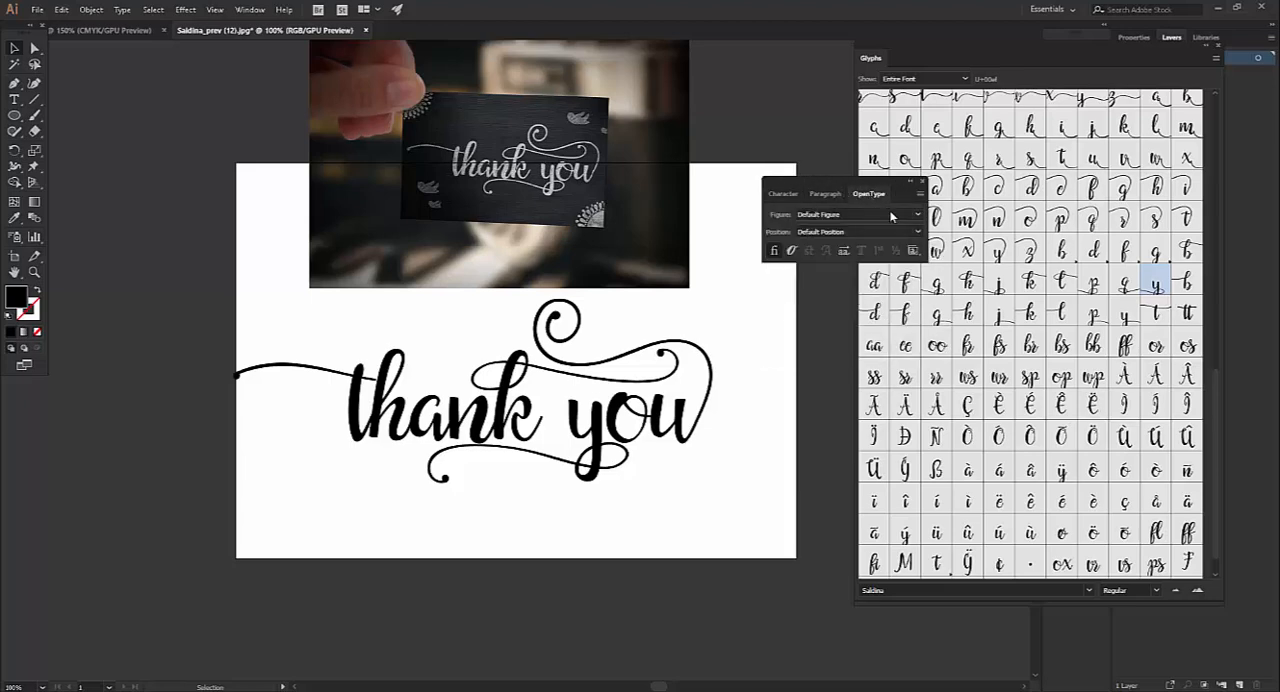